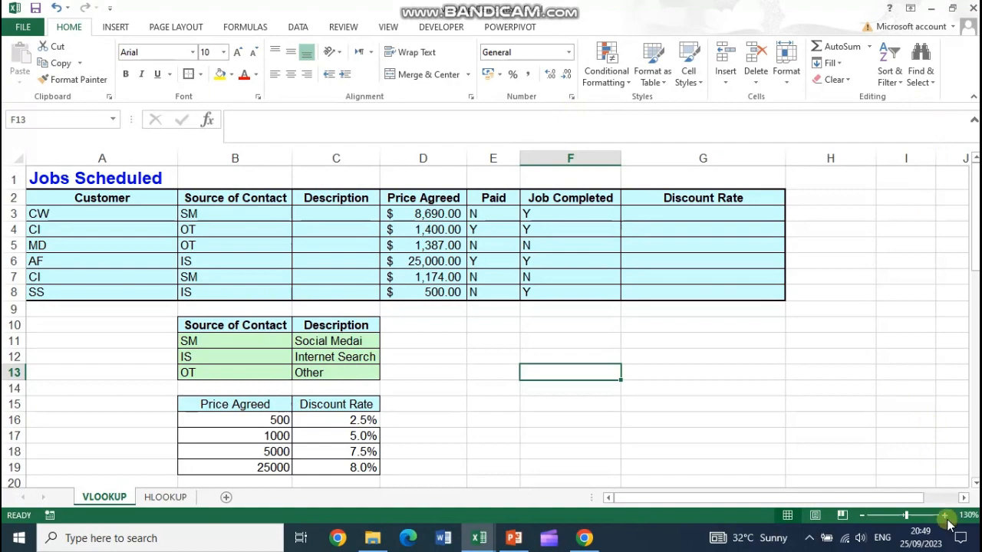
Step: Examine the Source of Contact codes and the empty Description column in the Jobs Scheduled table at 160% zoom
left_click(944, 516)
left_click(944, 515)
left_click(944, 516)
left_click_drag(710, 497, 605, 498)
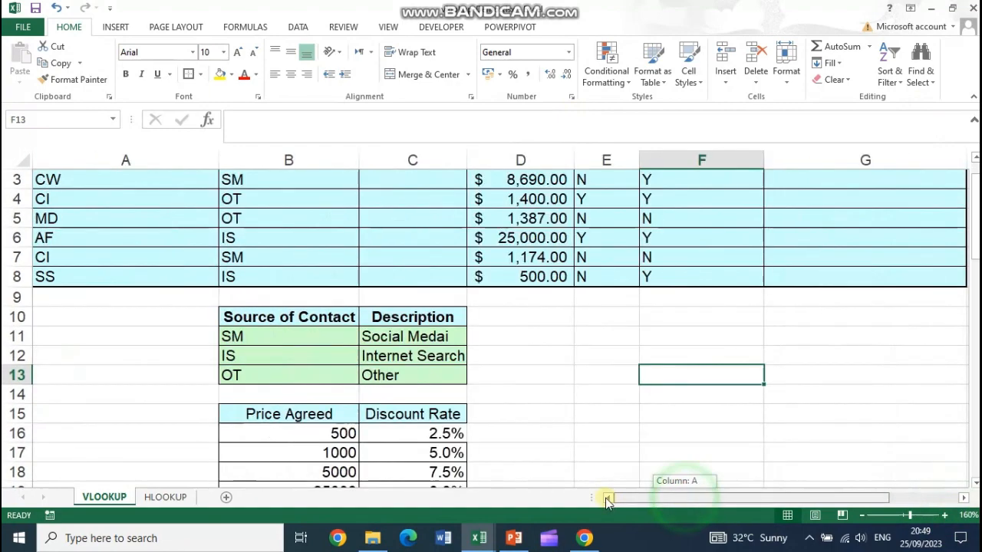
scroll(529, 464, "up", 1)
left_click(311, 230)
left_click_drag(311, 230, 295, 323)
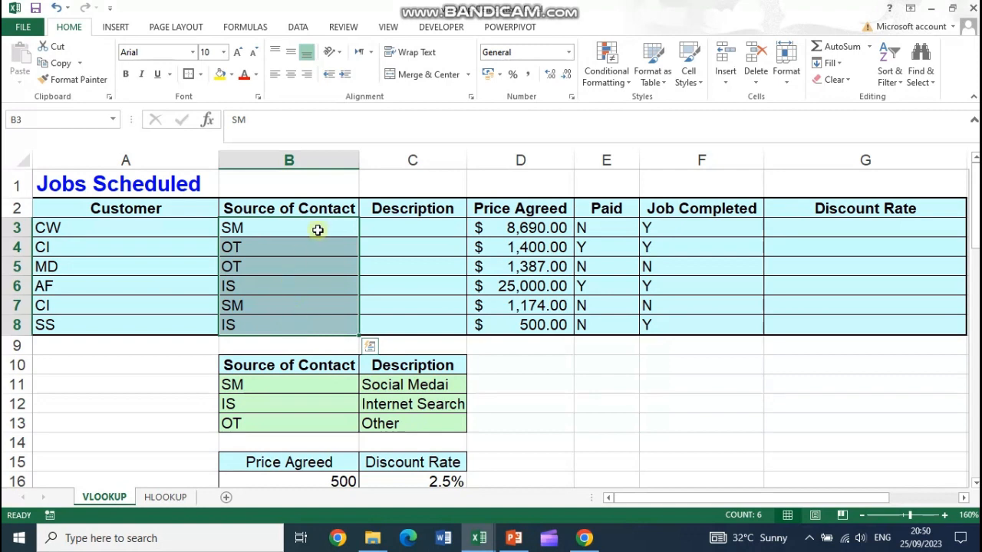
left_click(426, 238)
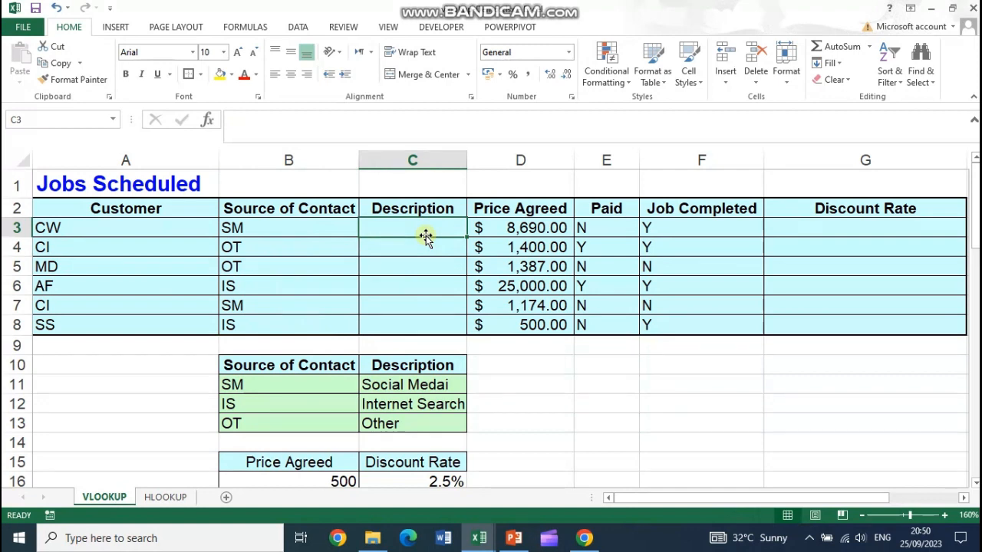
Step: Correct the description of code SM in cell C11 to "Social Media"
left_click(431, 384)
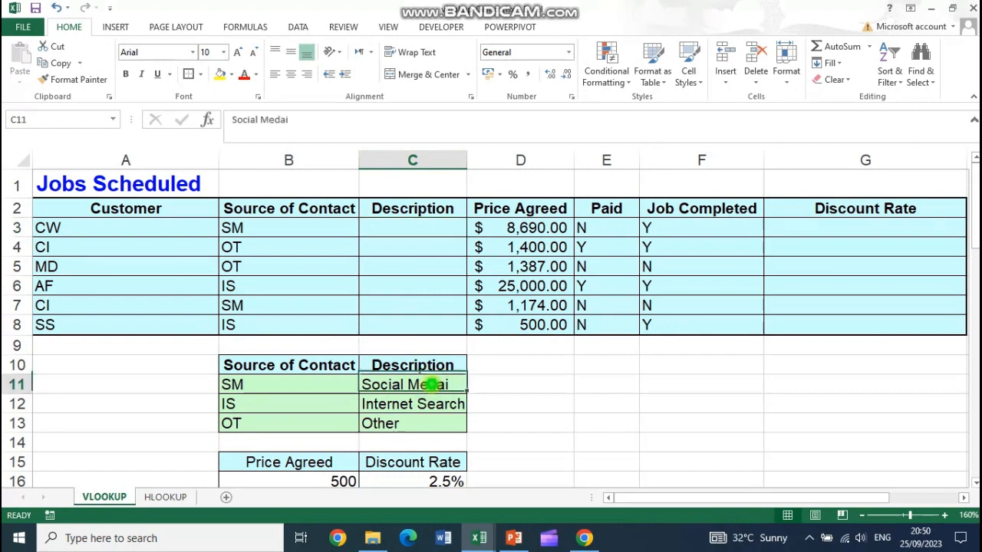
double_click(432, 383)
left_click_drag(440, 385, 448, 385)
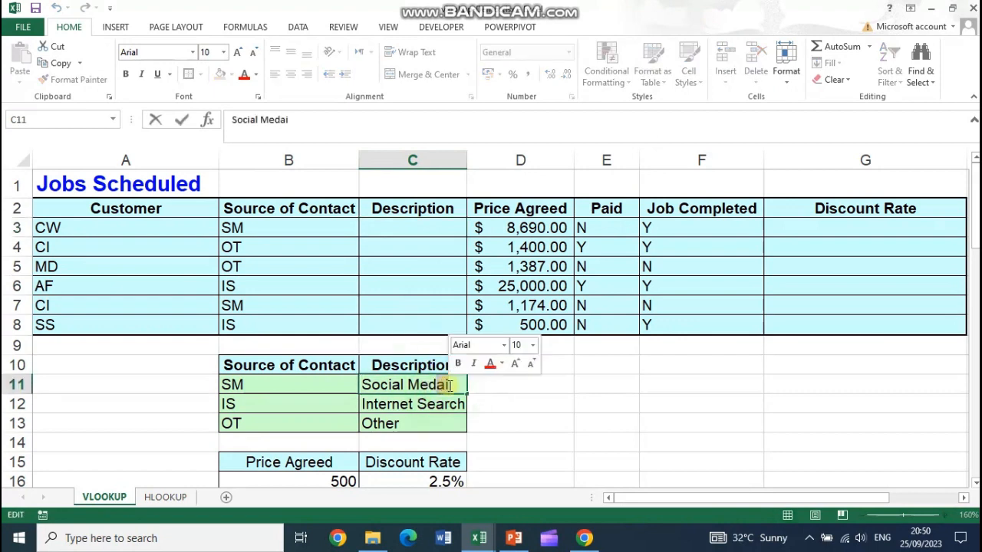
key("BackSpace")
type("ia")
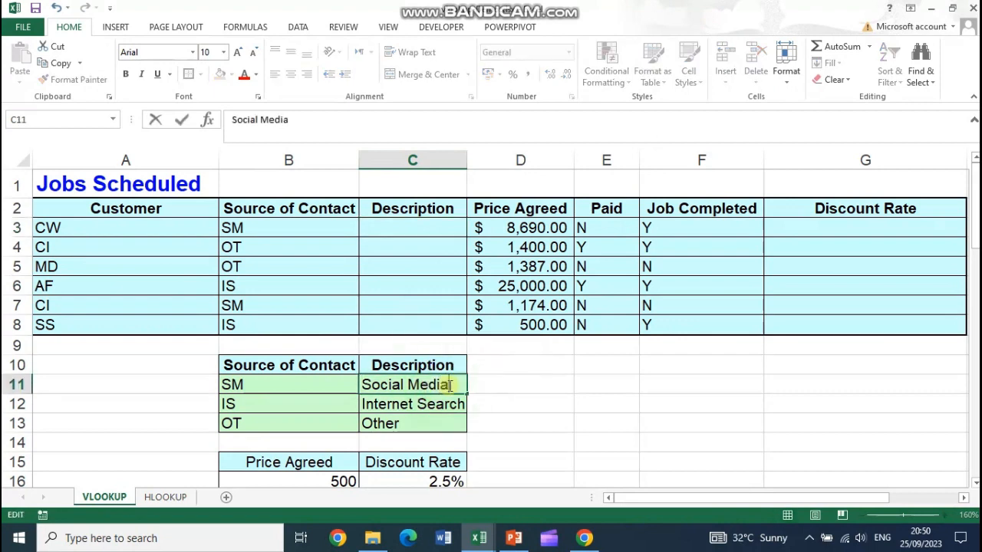
key("Return")
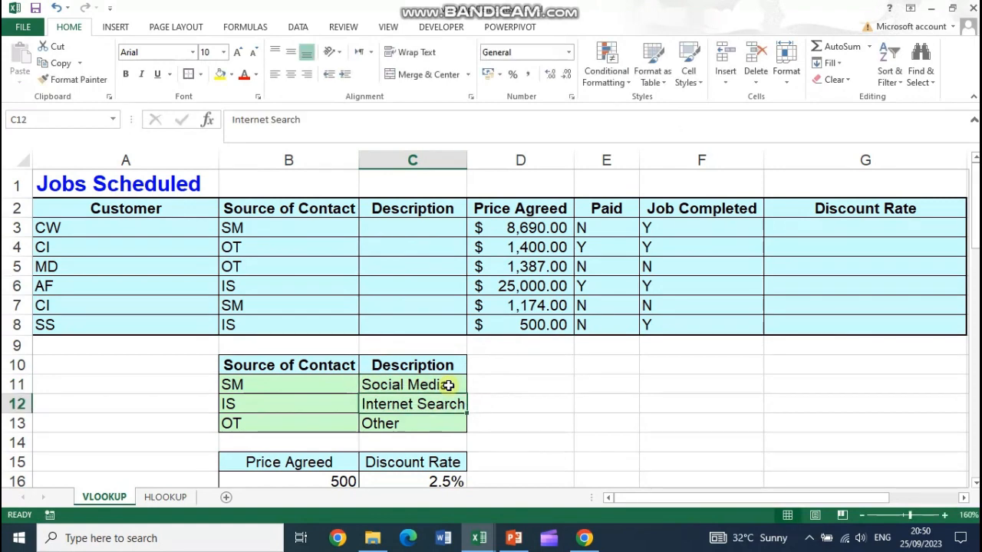
Step: Compare the Jobs Scheduled codes and empty Description cells with the Source of Contact lookup table in B10:C13
left_click_drag(390, 228, 393, 321)
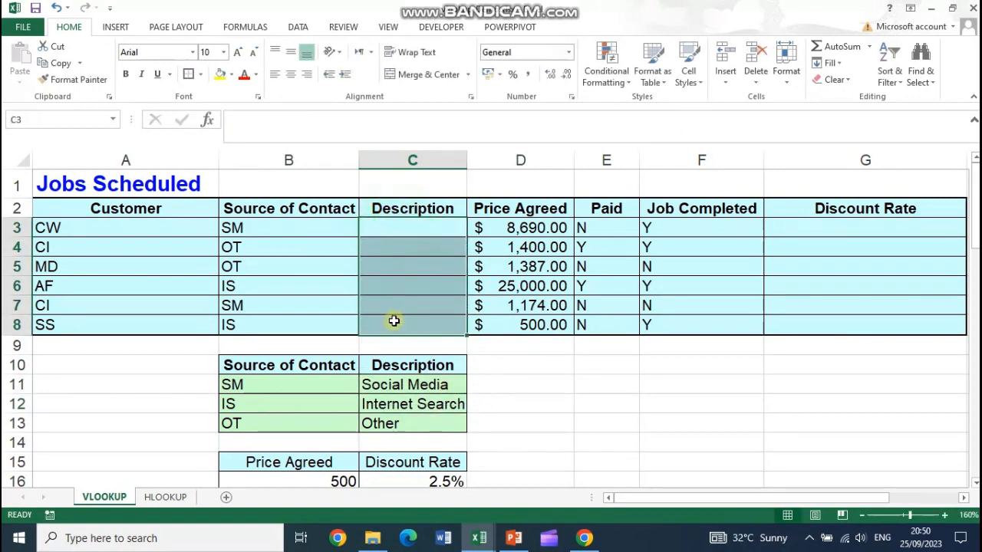
left_click_drag(253, 363, 402, 429)
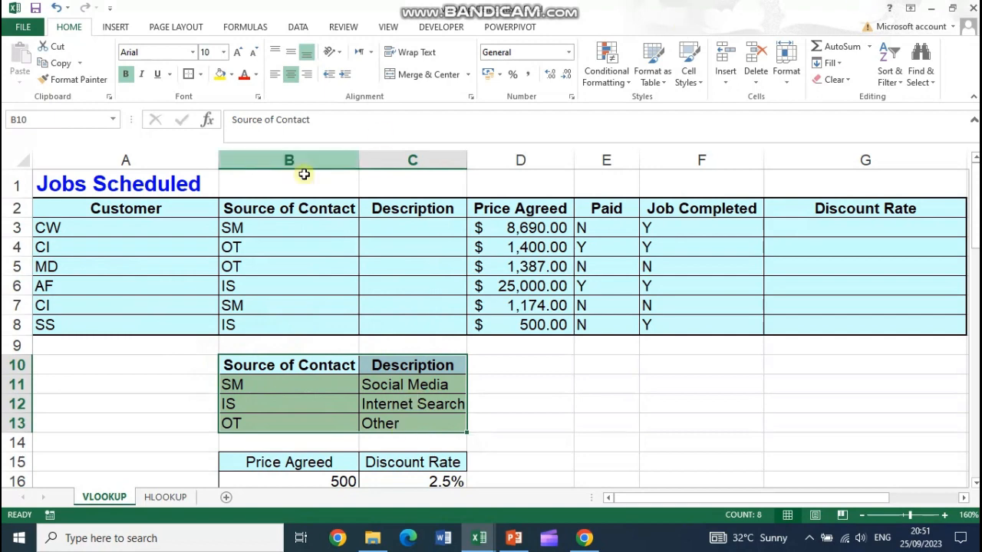
left_click_drag(349, 365, 393, 421)
left_click_drag(399, 383, 401, 423)
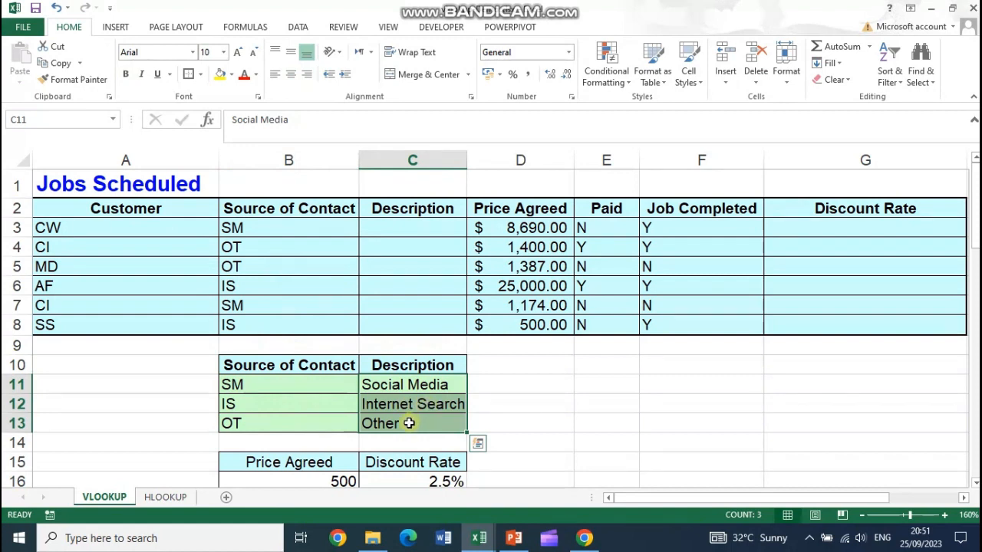
left_click_drag(259, 222, 269, 326)
left_click(407, 234)
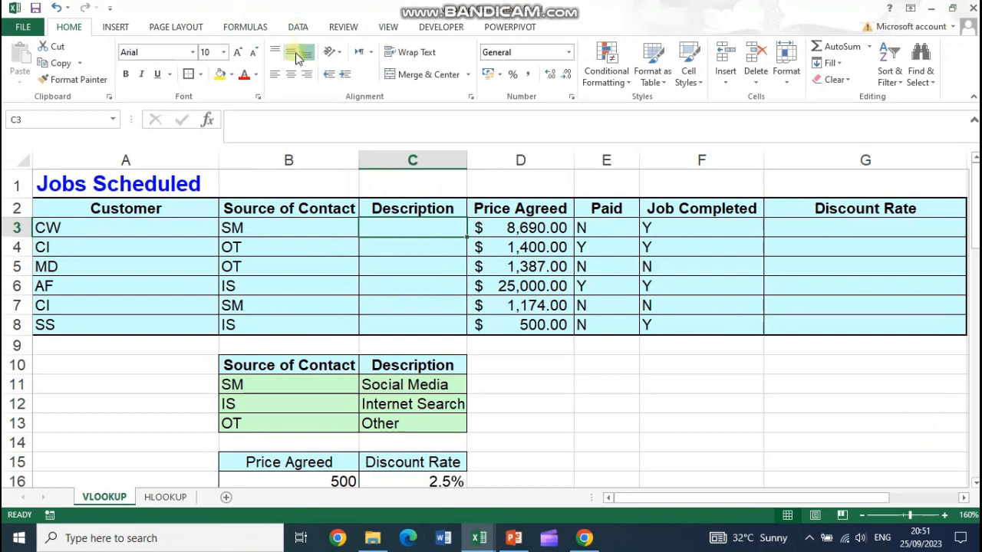
left_click(246, 28)
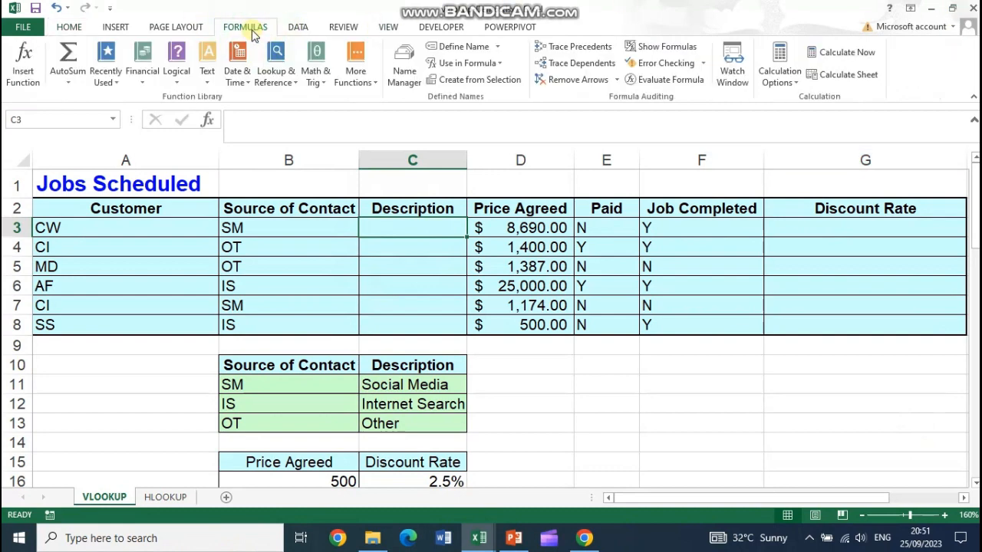
left_click(278, 86)
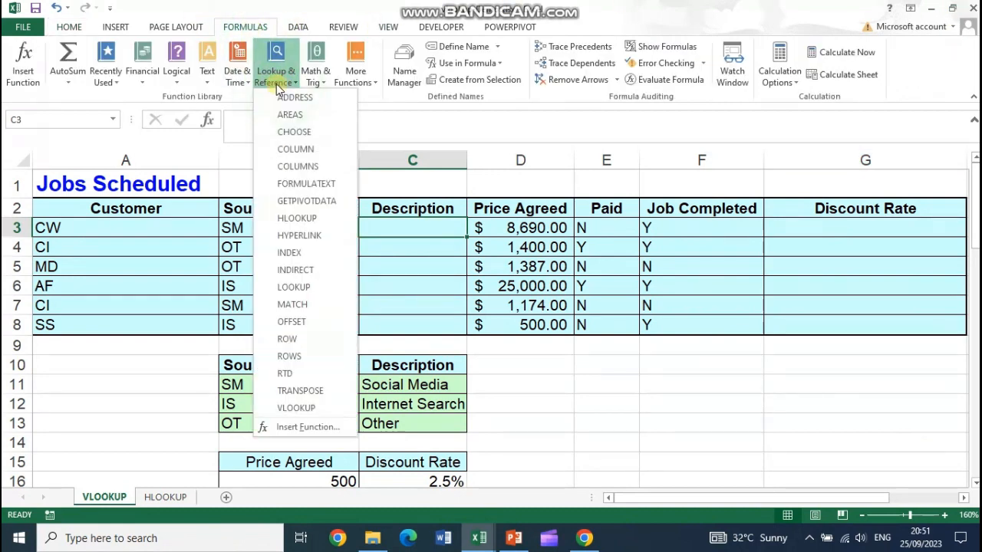
left_click(312, 411)
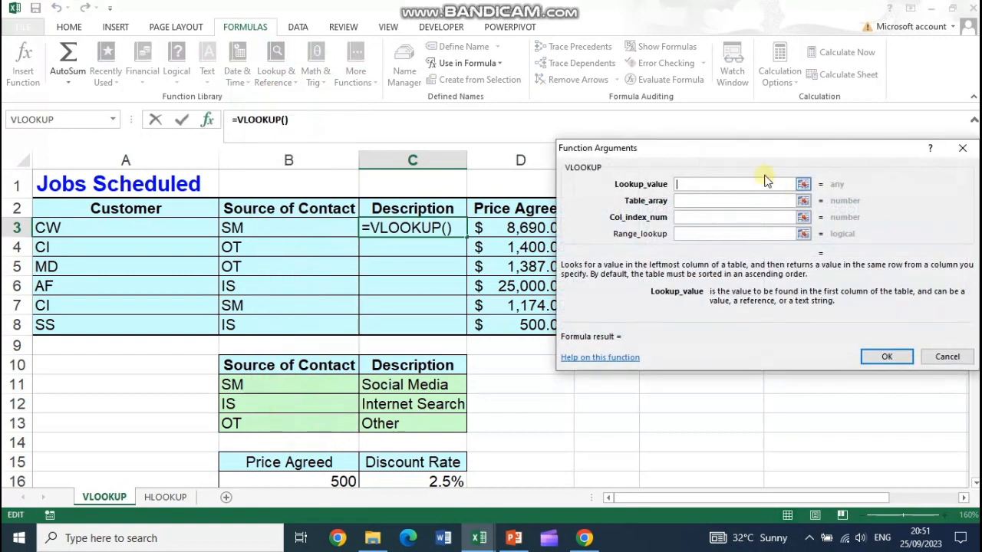
left_click_drag(763, 153, 686, 111)
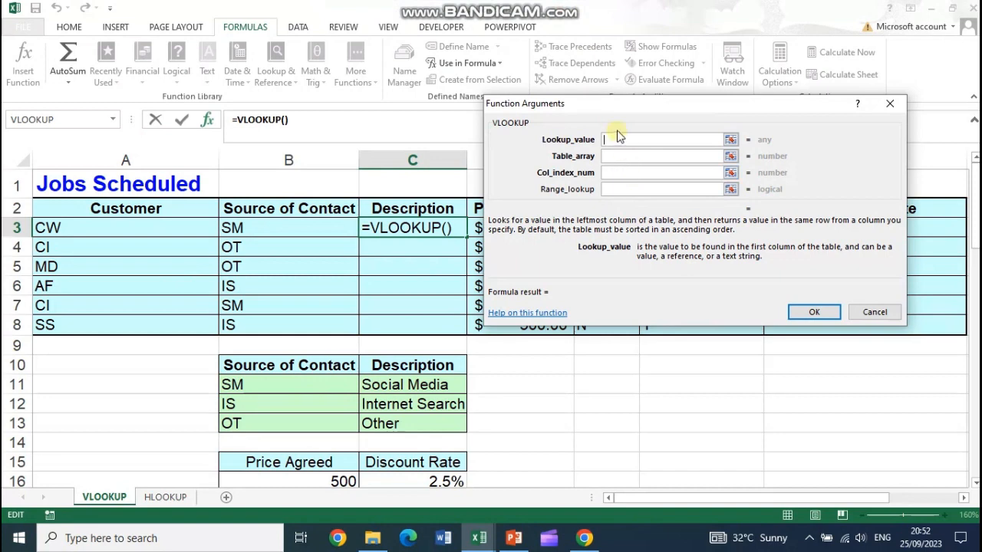
left_click_drag(619, 103, 598, 74)
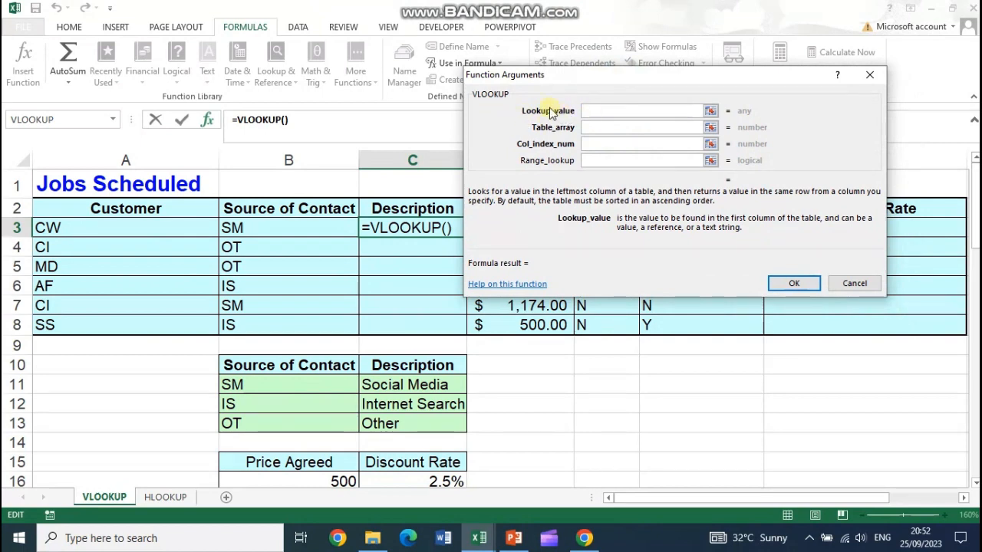
left_click(273, 223)
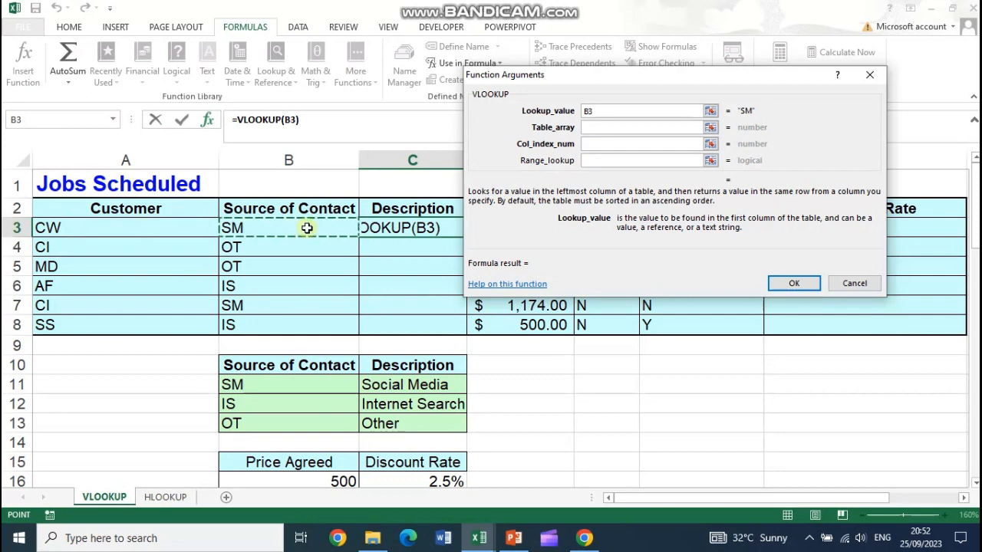
left_click(606, 127)
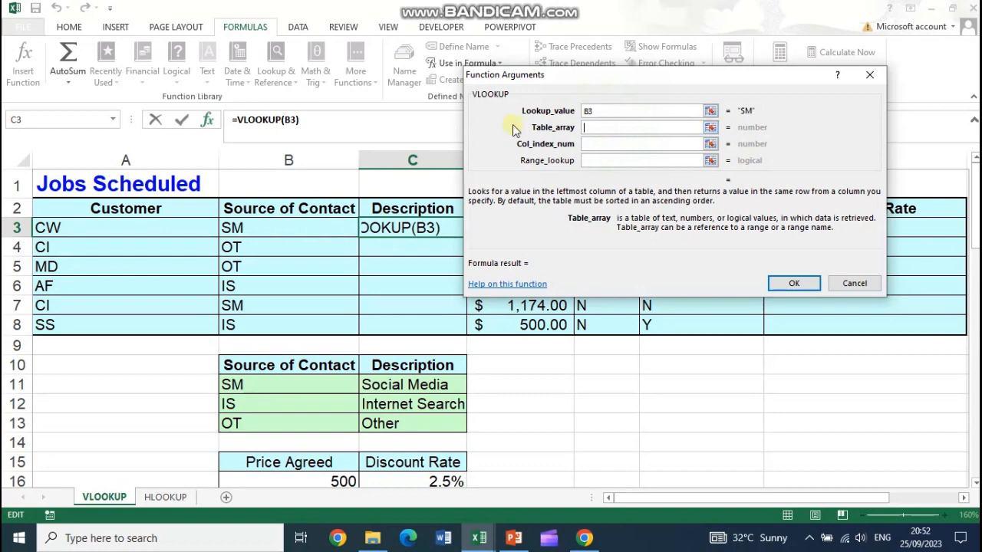
left_click_drag(255, 366, 407, 422)
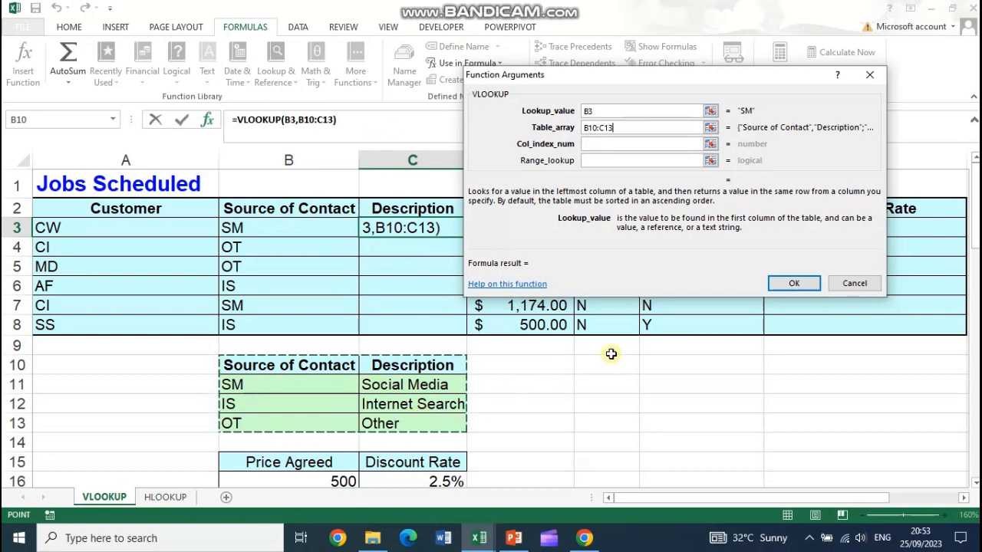
left_click(858, 286)
scroll(695, 366, "down", 2)
left_click_drag(445, 345, 443, 417)
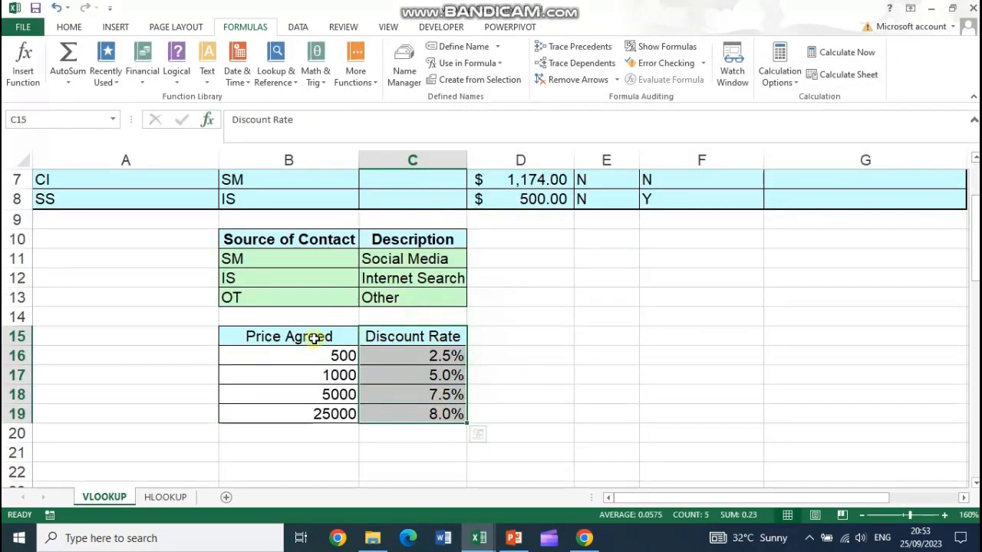
right_click(400, 341)
left_click(431, 77)
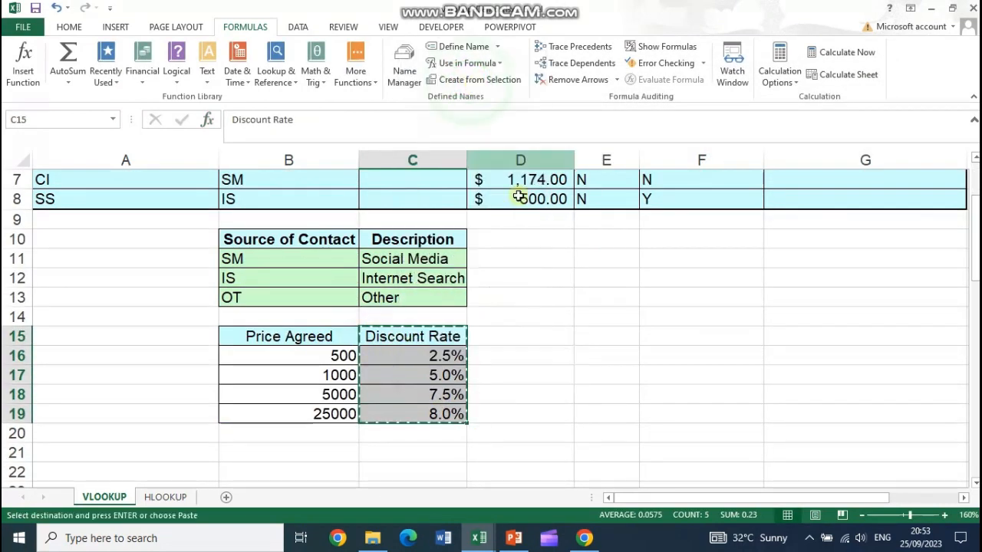
key("Escape")
Step: Insert blank cells at C10:C13, shifting the Description column of the Source of Contact lookup table right
left_click_drag(408, 241, 417, 296)
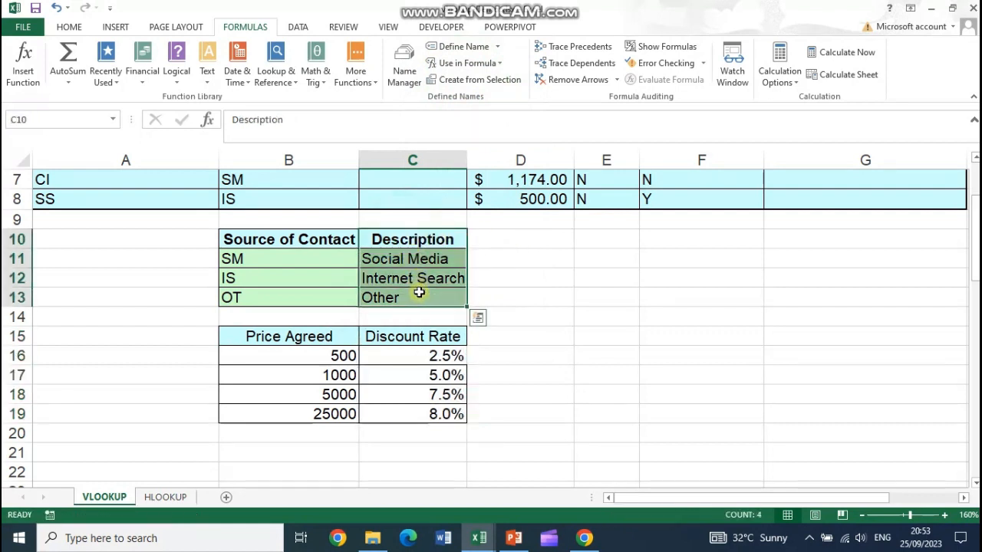
right_click(416, 297)
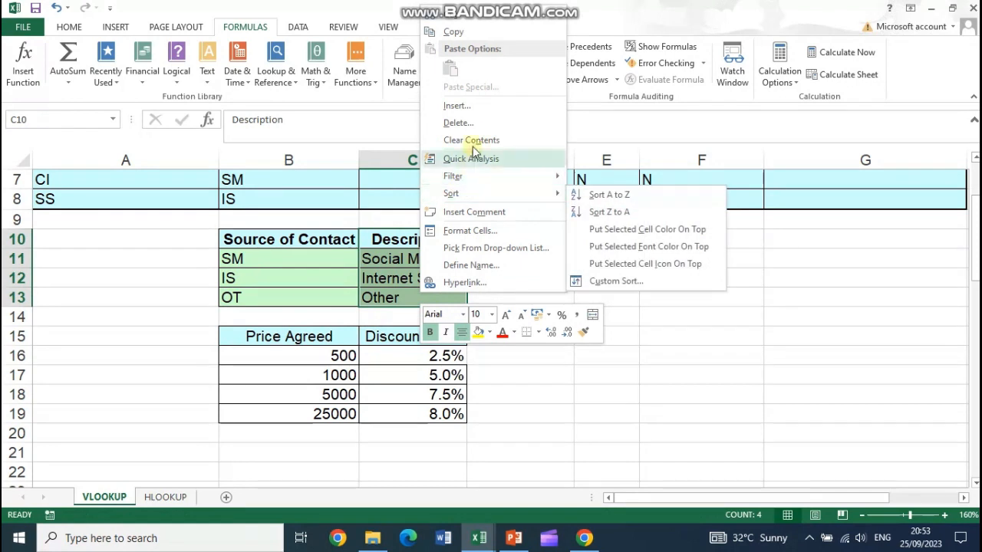
left_click(480, 106)
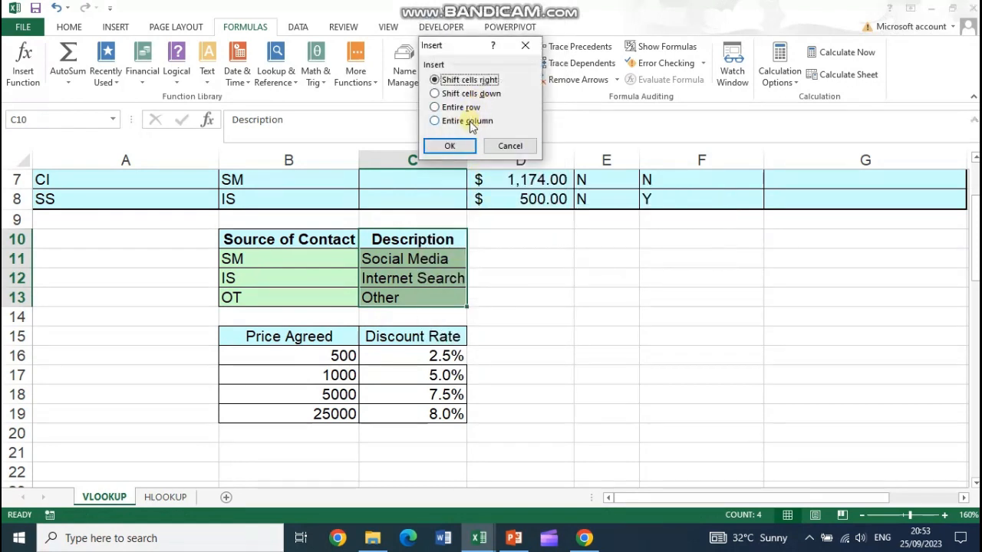
left_click(450, 146)
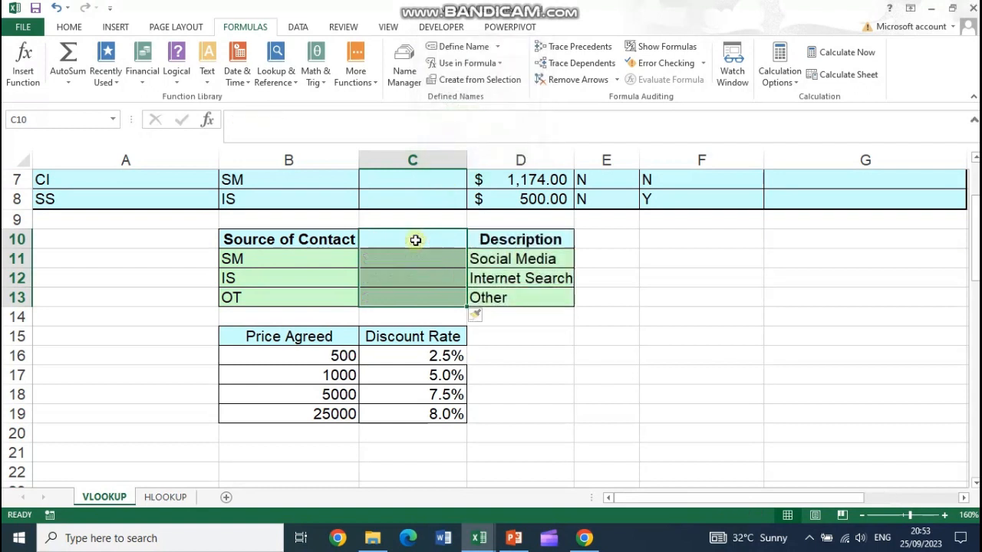
Step: Copy the Discount Rate cells C15:C19 into the Source of Contact lookup table, starting at C10
left_click_drag(417, 334, 436, 410)
right_click(436, 411)
left_click(464, 148)
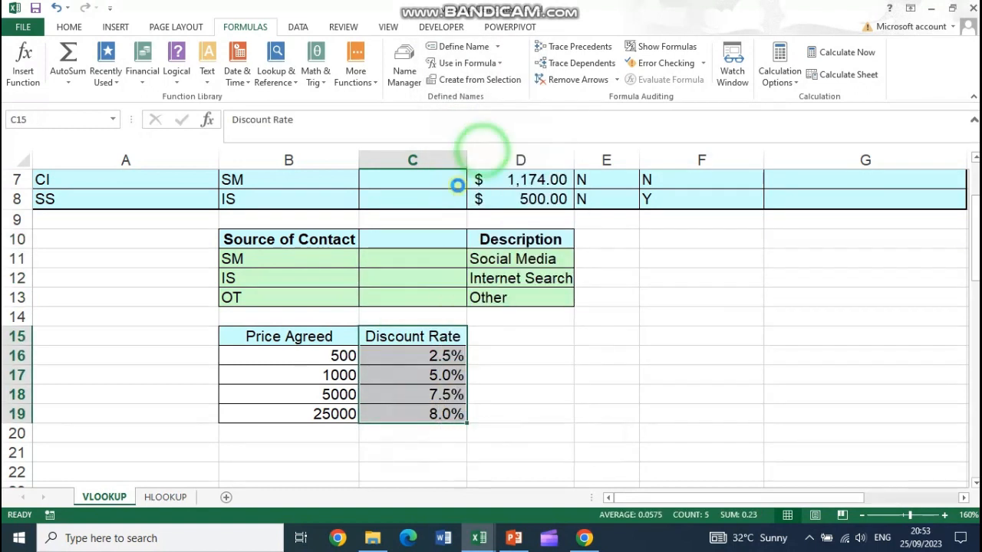
right_click(440, 240)
left_click(468, 297)
left_click(641, 417)
scroll(522, 418, "up", 1)
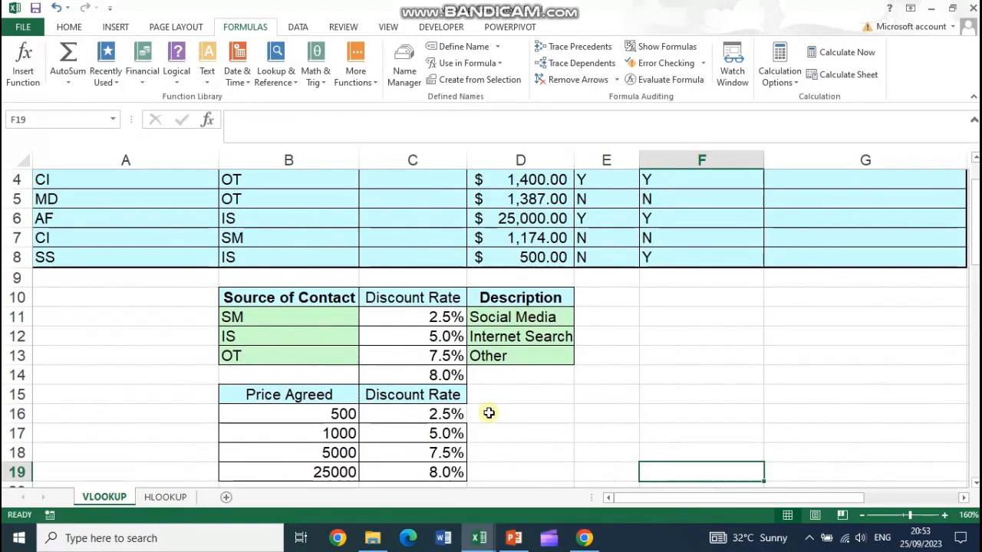
Step: Clear the surplus discount rate in C14, just below the Source of Contact lookup table
left_click(301, 299)
left_click_drag(372, 299, 517, 358)
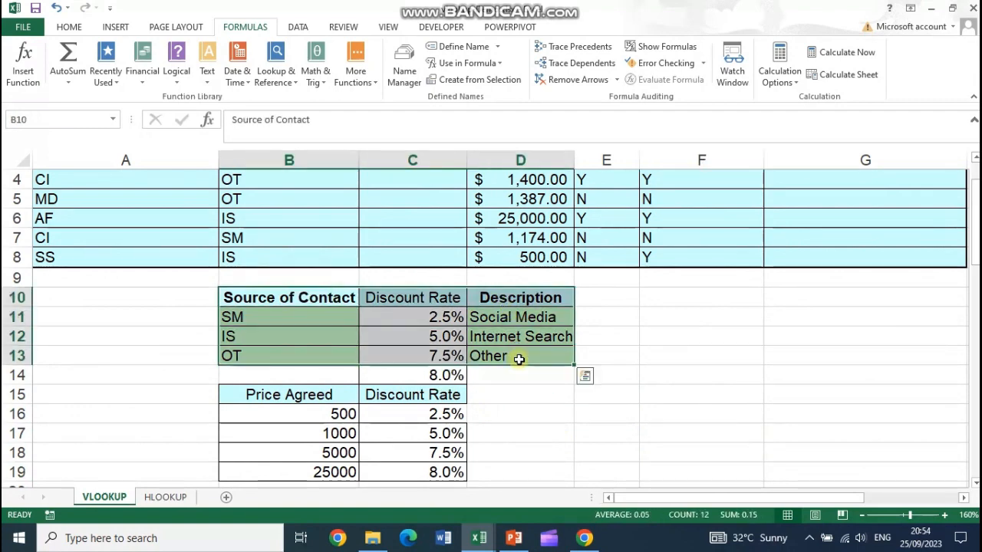
left_click(458, 375)
key("Delete")
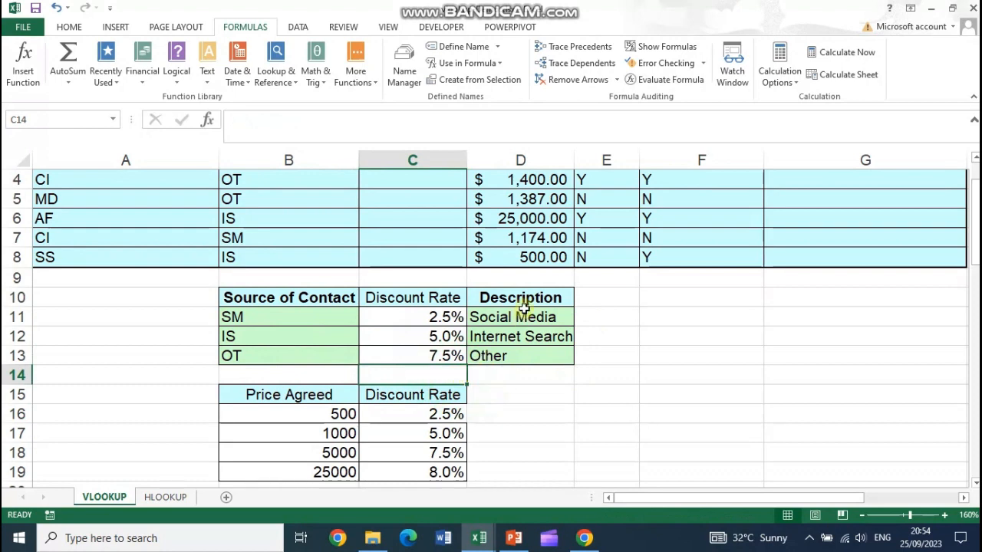
left_click(521, 299)
left_click(346, 299)
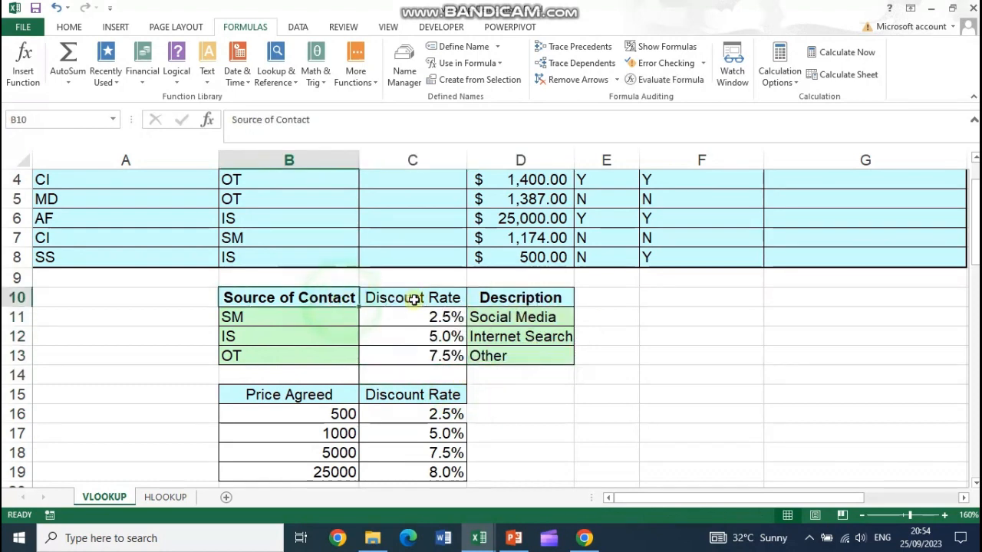
left_click(337, 299)
left_click(274, 73)
left_click(290, 408)
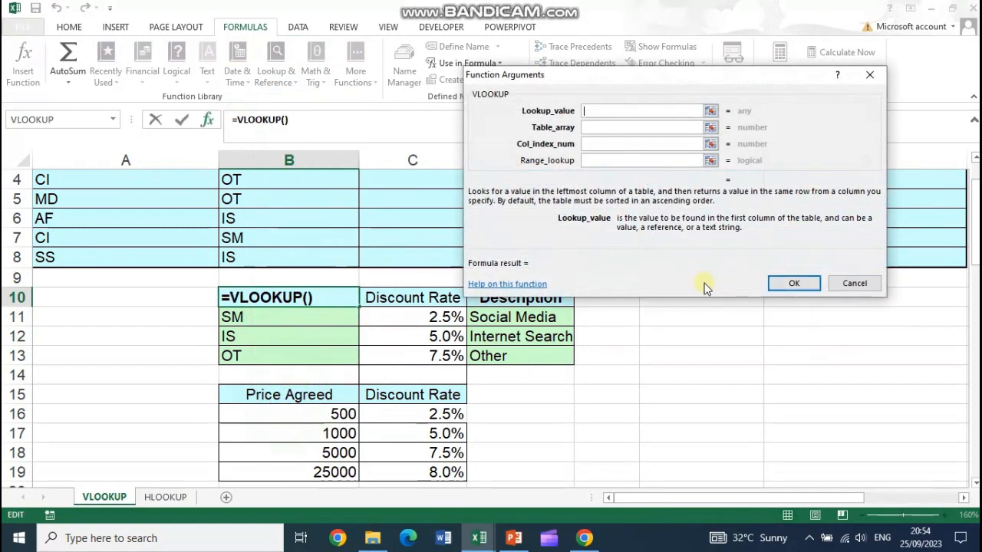
scroll(230, 344, "up", 1)
left_click(244, 226)
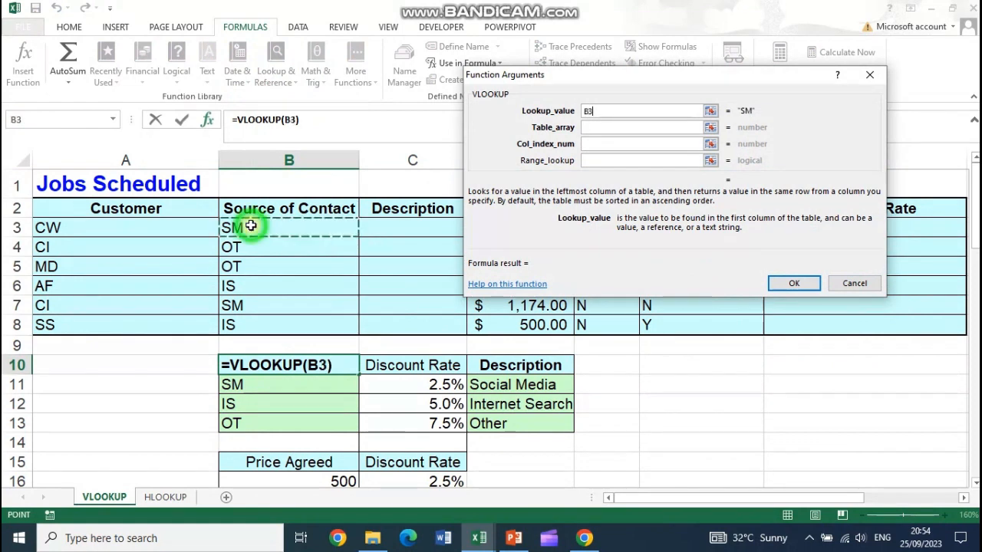
left_click(636, 127)
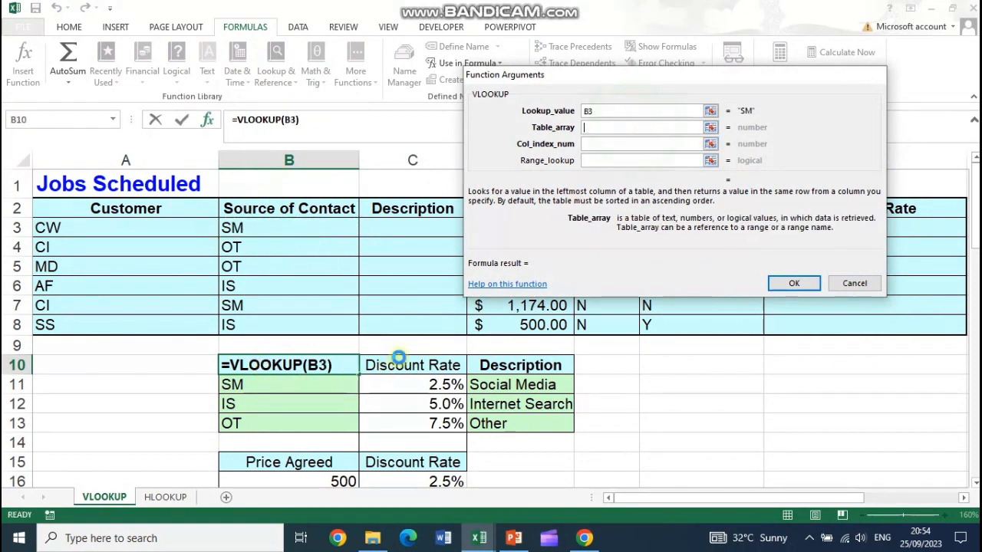
key("Escape")
left_click(438, 228)
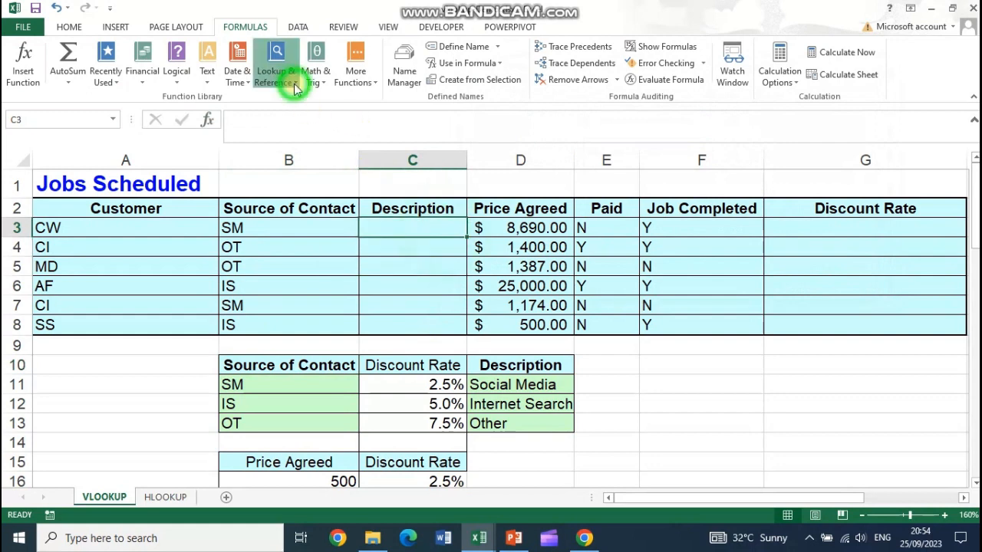
left_click(278, 69)
left_click(323, 407)
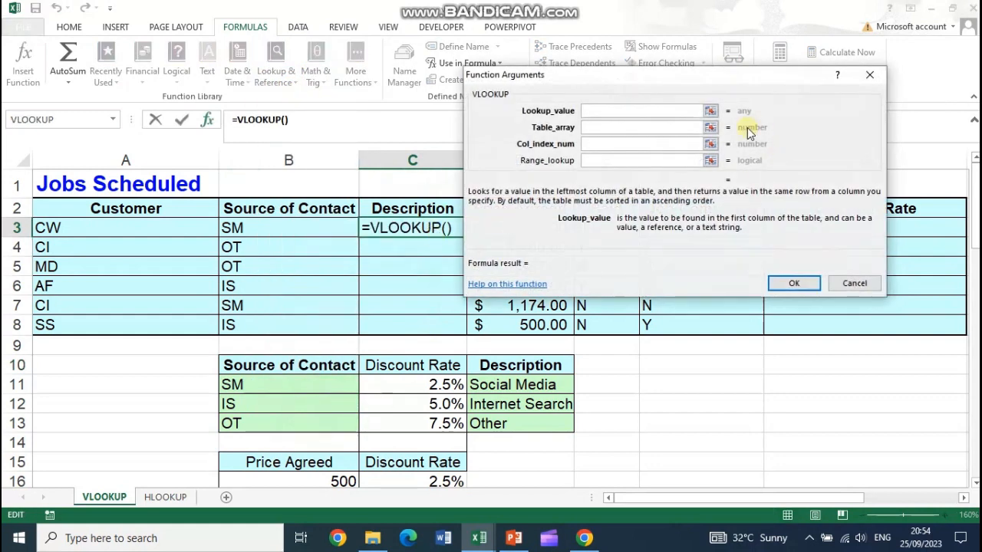
left_click(302, 229)
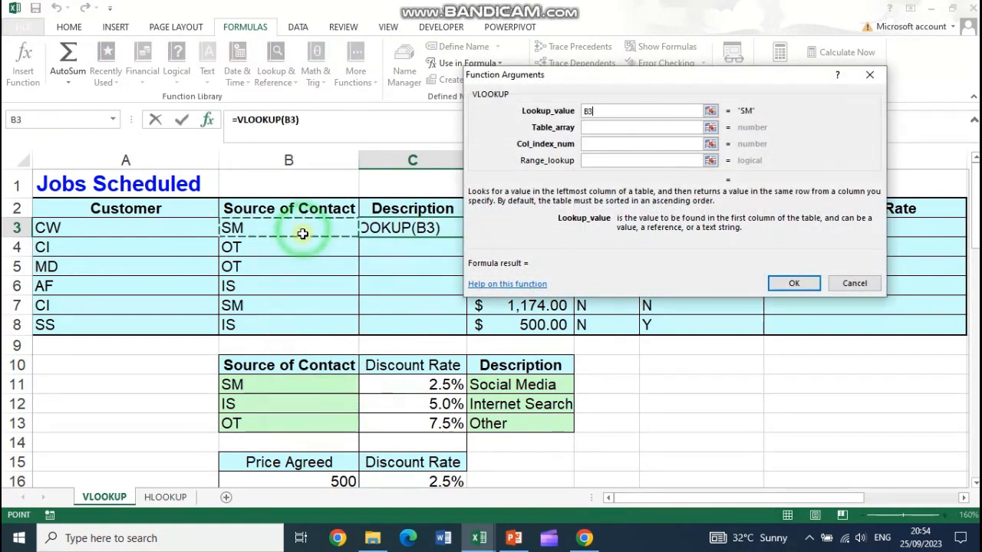
left_click(623, 128)
left_click(273, 366)
left_click_drag(273, 366, 526, 415)
left_click_drag(621, 86, 708, 73)
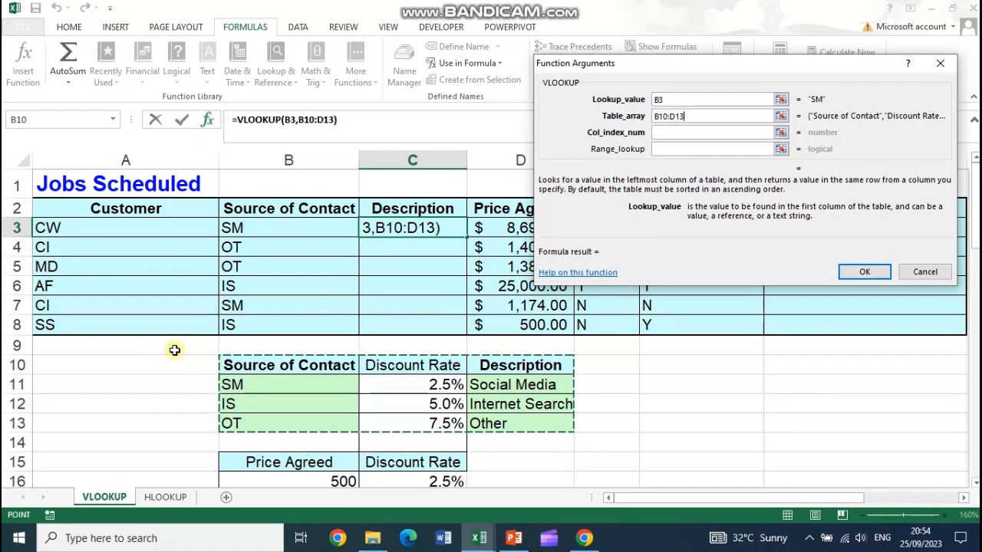
left_click_drag(161, 357, 511, 421)
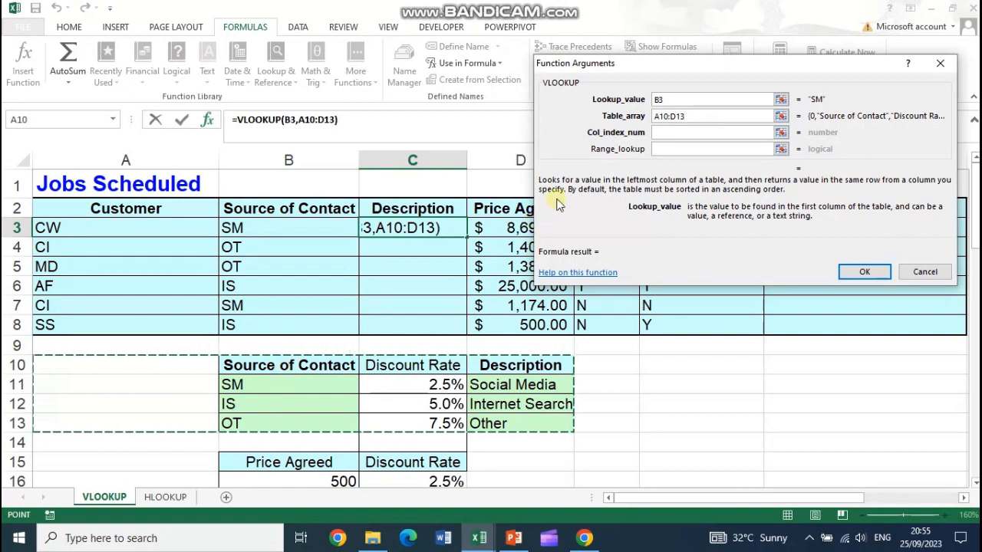
left_click_drag(686, 116, 654, 121)
left_click_drag(311, 362, 528, 427)
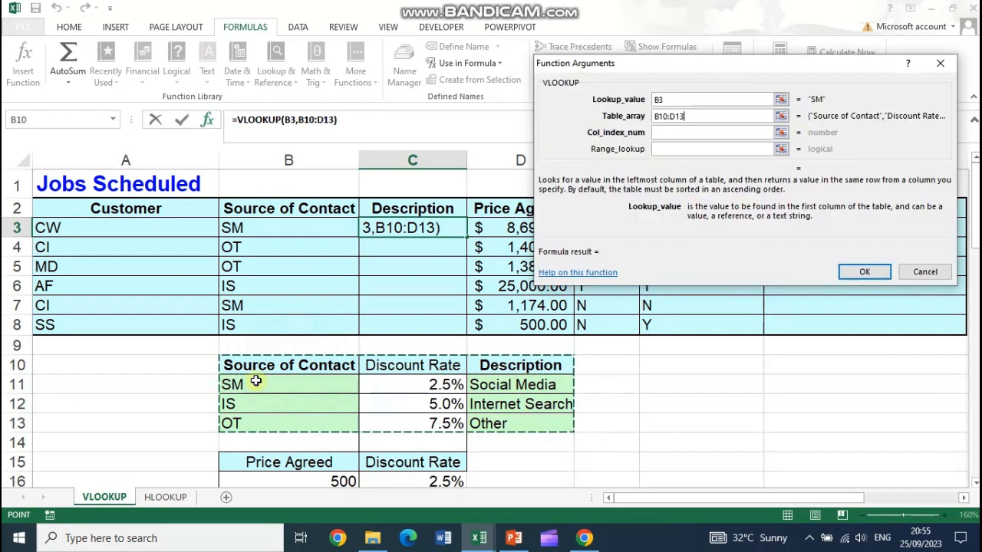
left_click(661, 132)
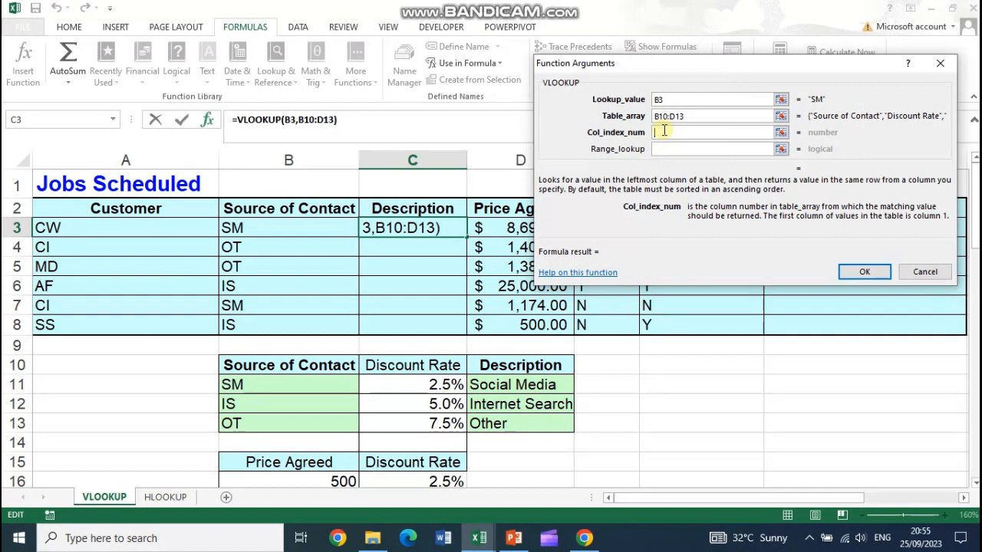
type("3")
left_click_drag(610, 65, 671, 58)
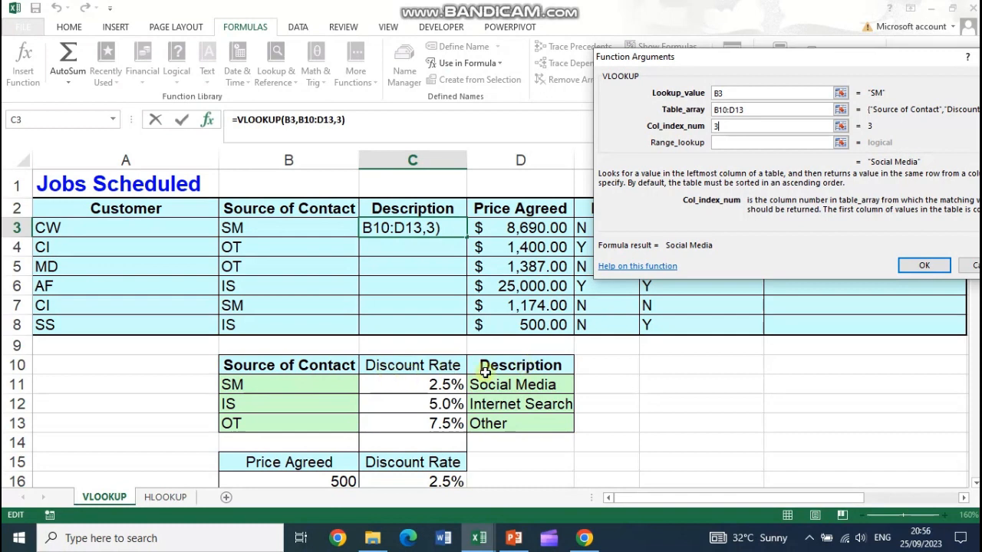
type("+")
left_click(339, 366)
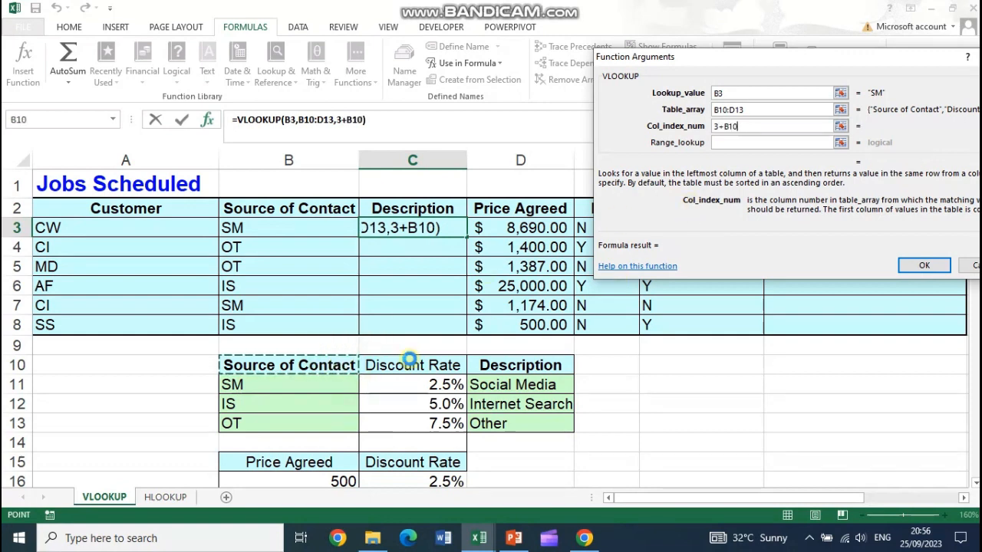
key("Escape")
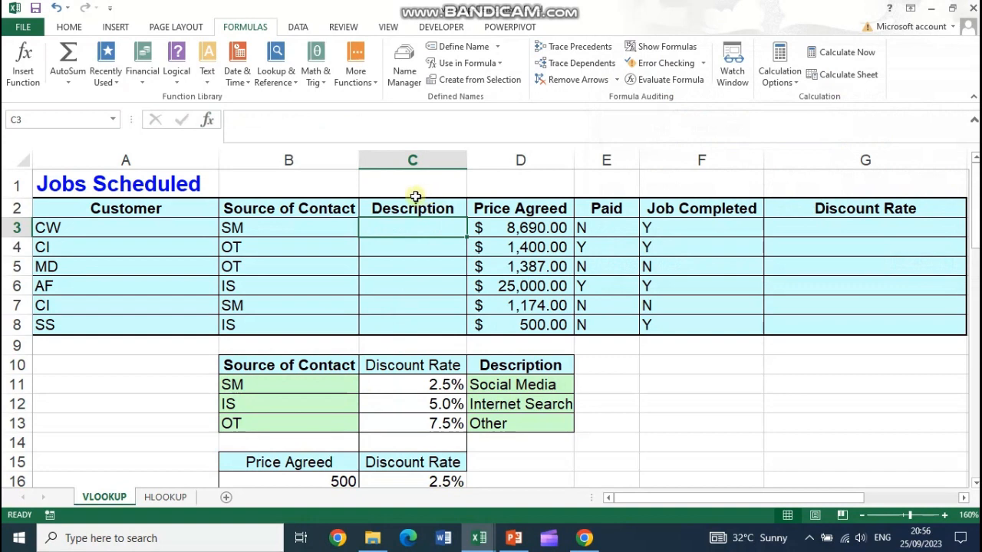
Step: Set up a VLOOKUP in C3 with lookup value B3, table array B10:D13, column index 3 and range lookup 0
left_click(284, 79)
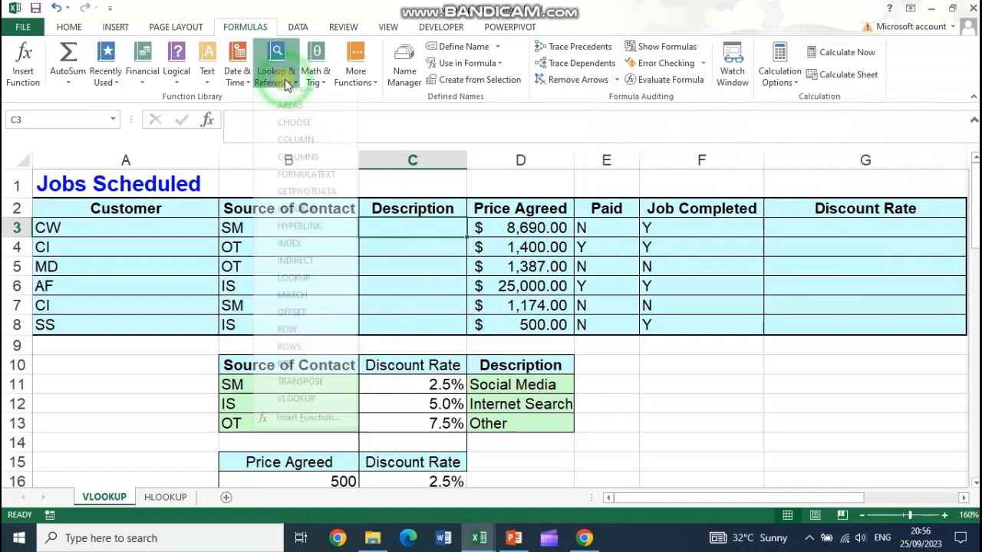
left_click(322, 404)
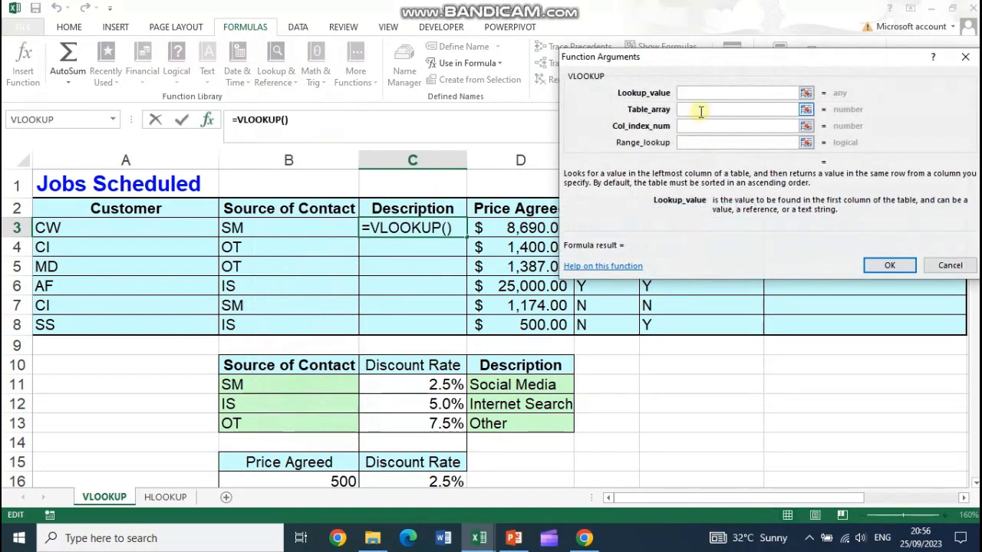
left_click(274, 232)
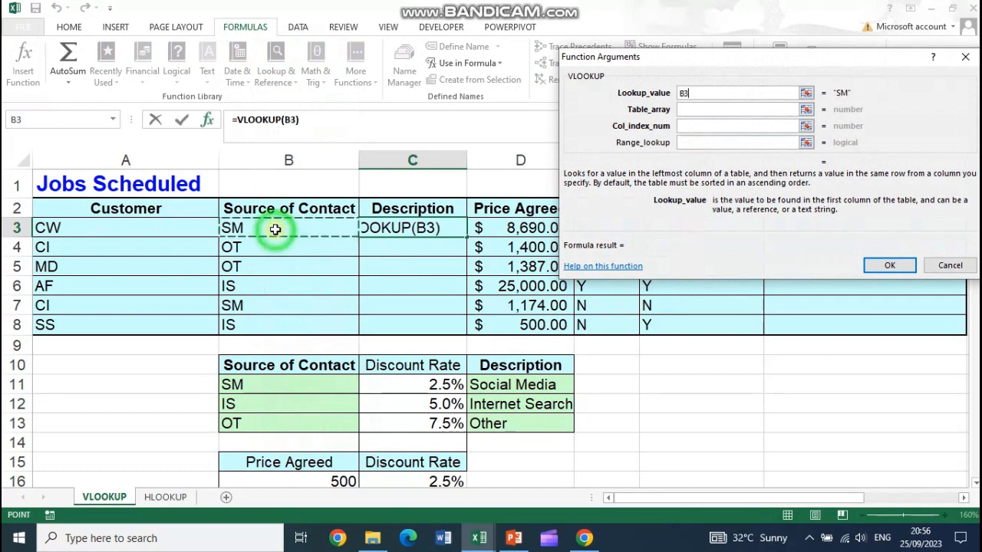
left_click(701, 109)
left_click_drag(342, 360, 508, 415)
key("Tab")
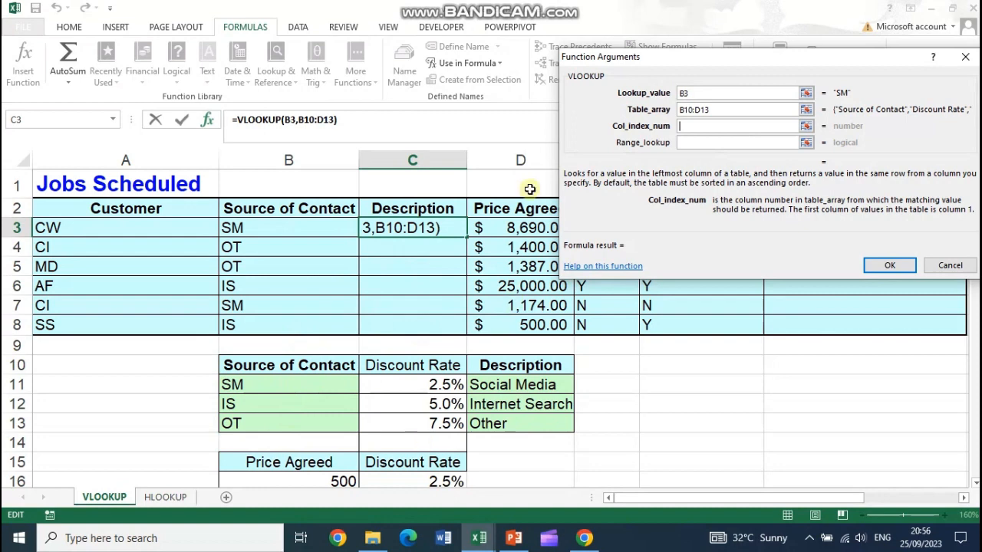
type("3")
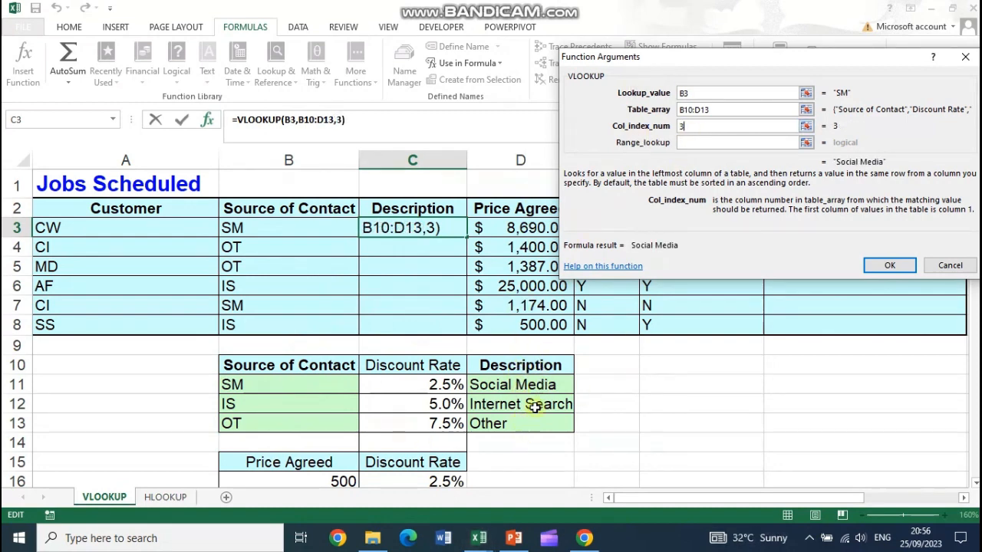
left_click(704, 142)
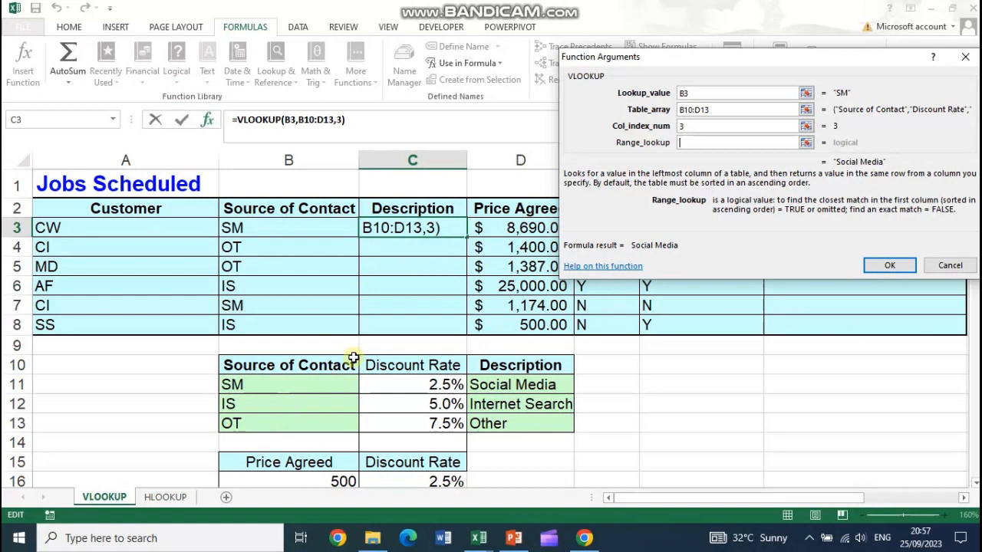
type("0")
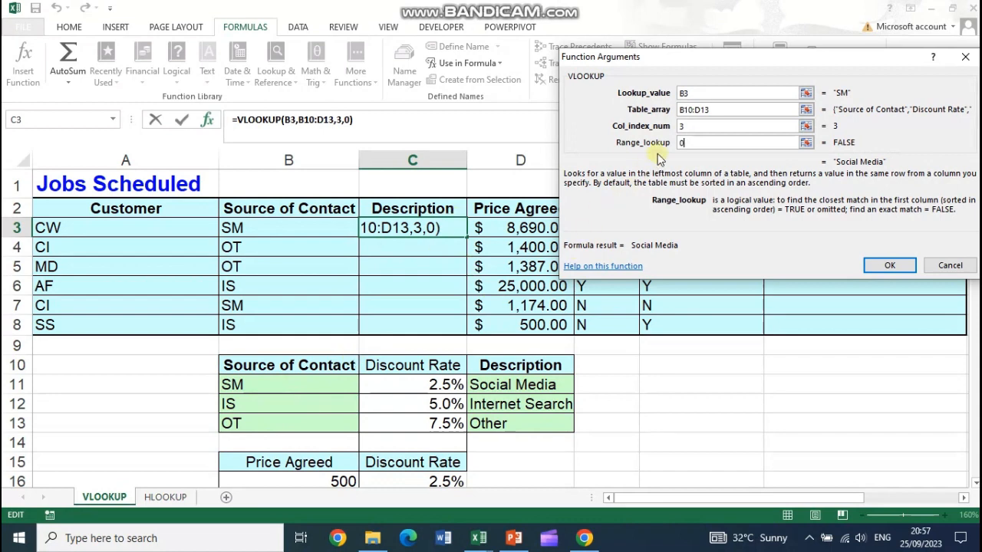
Step: Make the VLOOKUP's table array absolute as $B$10:$D$13 and enter the formula in C3
left_click(715, 110)
double_click(715, 110)
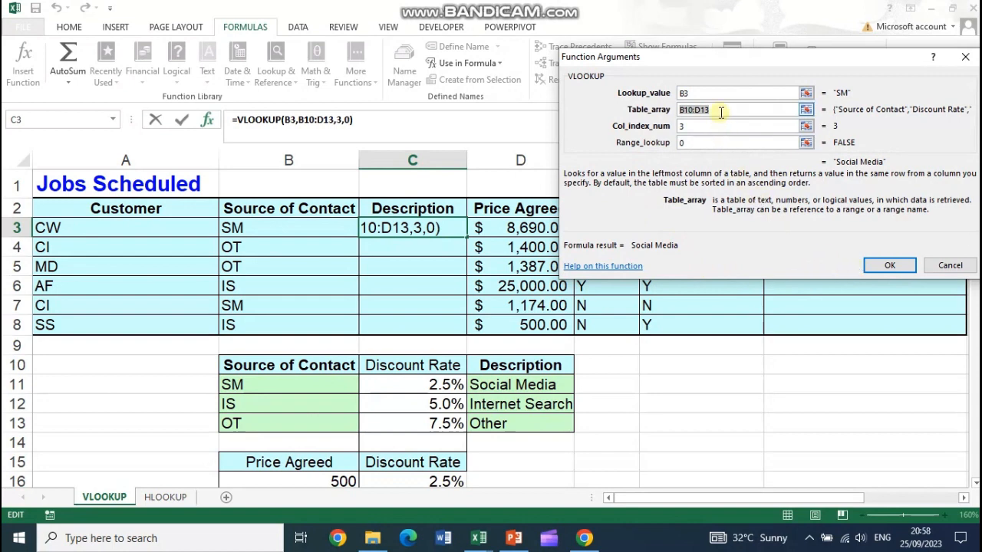
key("F4")
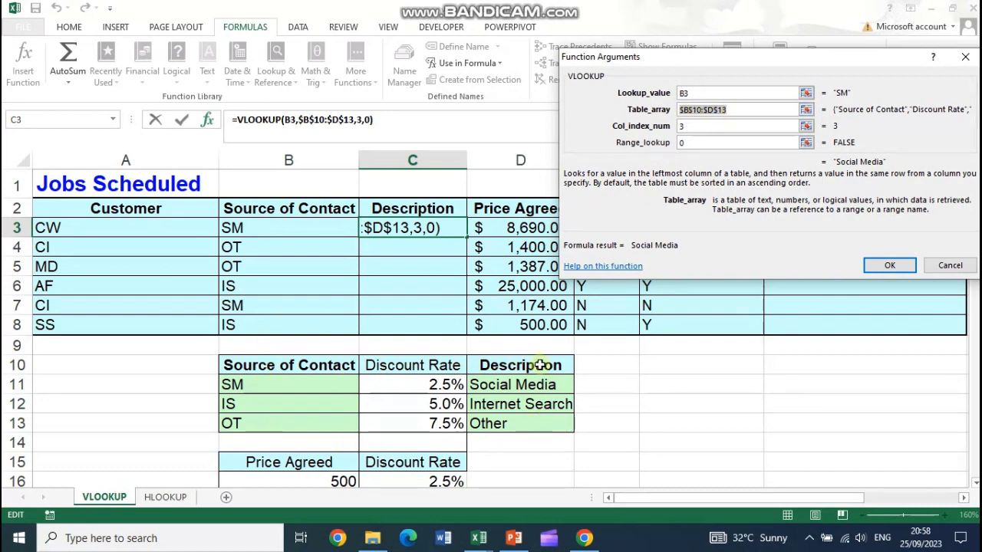
left_click(889, 264)
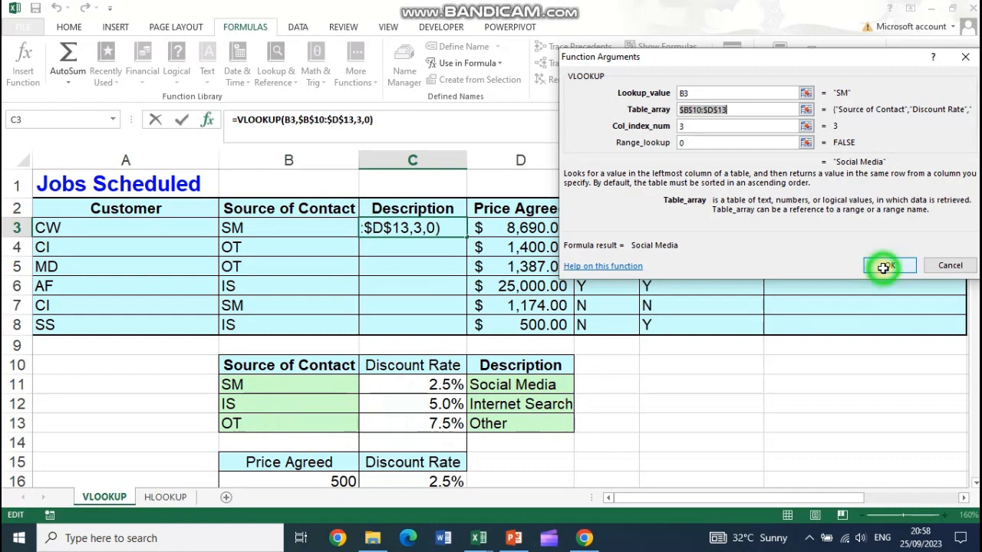
Step: Fill the VLOOKUP formula from C3 down the Description column to C8
left_click_drag(466, 237, 460, 333)
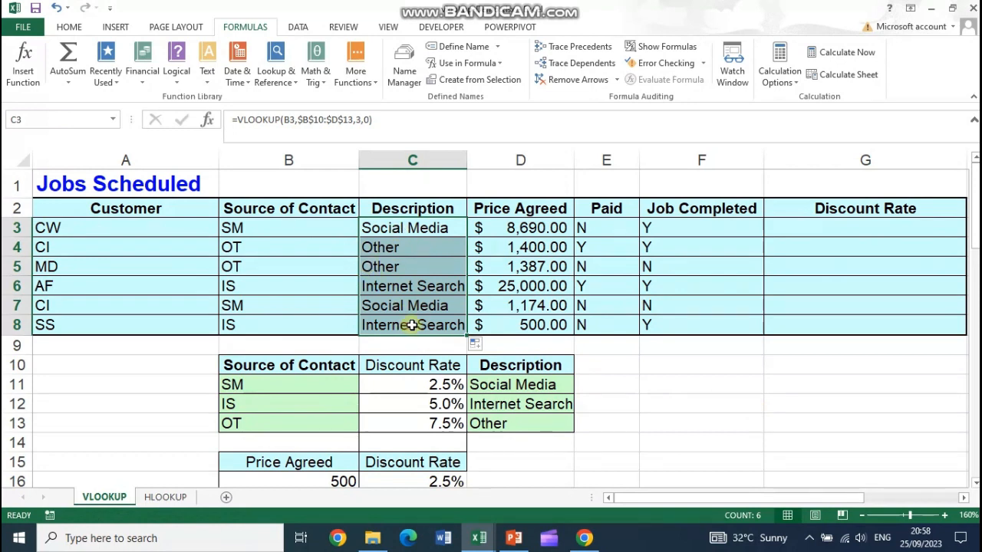
left_click_drag(412, 234, 410, 327)
left_click(736, 385)
Step: Enlarge the sheet to 200% and examine the function name and lookup value B3 in C3's formula
double_click(416, 227)
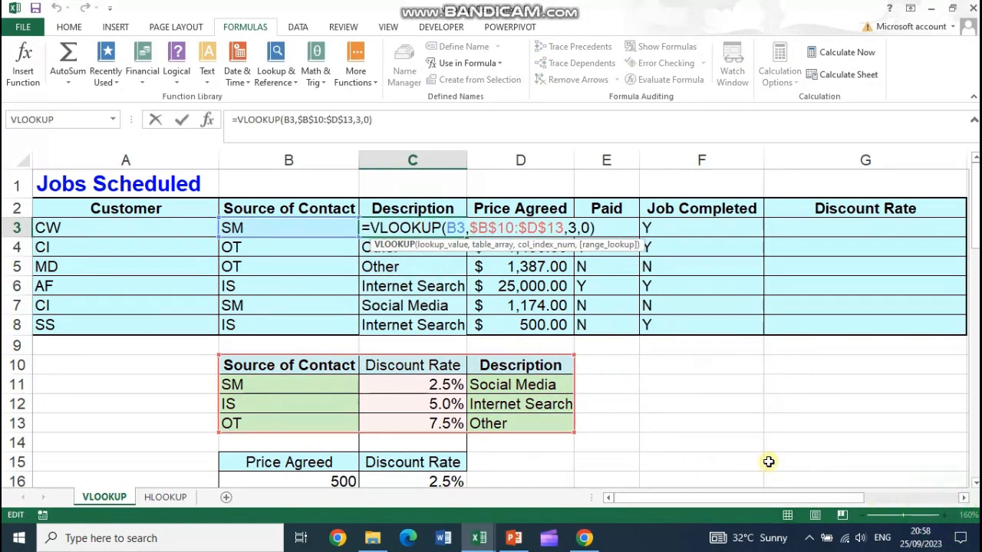
key("Escape")
left_click(945, 515)
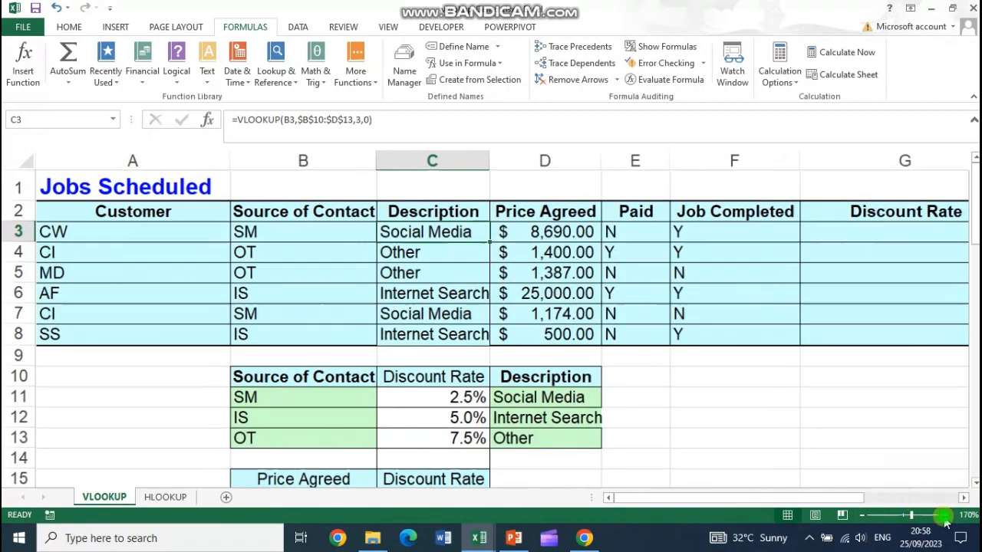
left_click(945, 515)
left_click(945, 516)
left_click(945, 516)
scroll(619, 421, "up", 2)
double_click(275, 246)
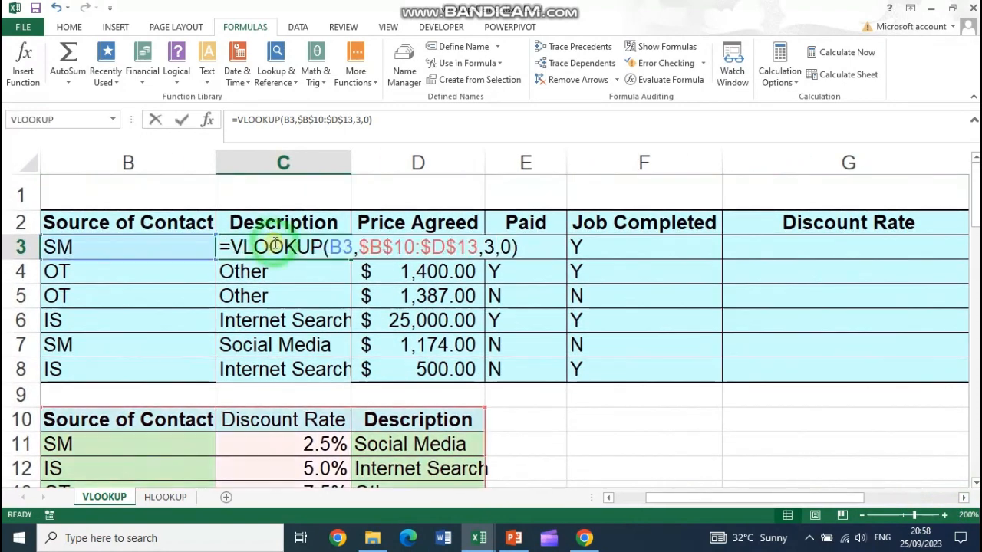
left_click(240, 247)
left_click(335, 247)
double_click(335, 247)
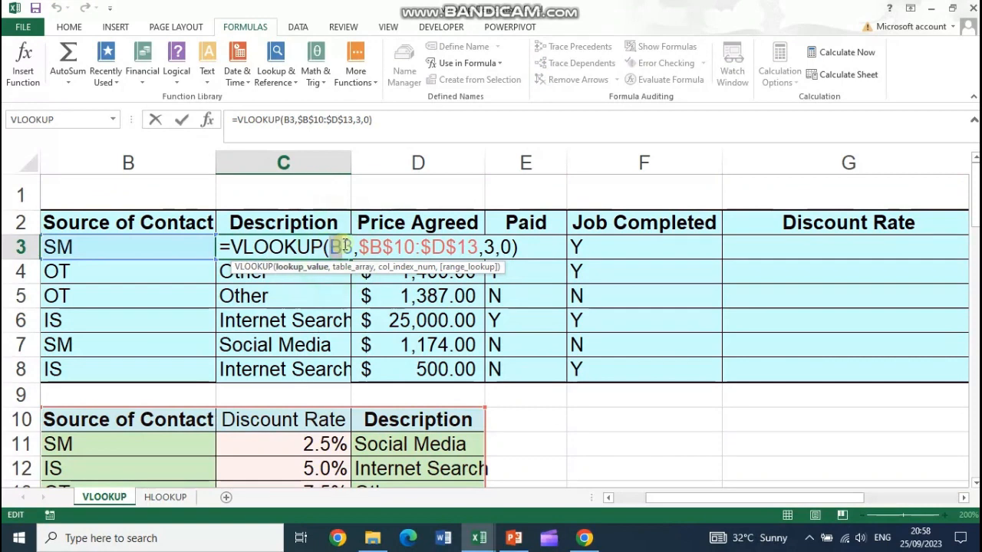
Step: Compare the formula's table array $B$10:$D$13 with the outlined Source of Contact lookup table
left_click_drag(362, 247, 479, 247)
left_click_drag(716, 499, 683, 498)
scroll(486, 417, "down", 2)
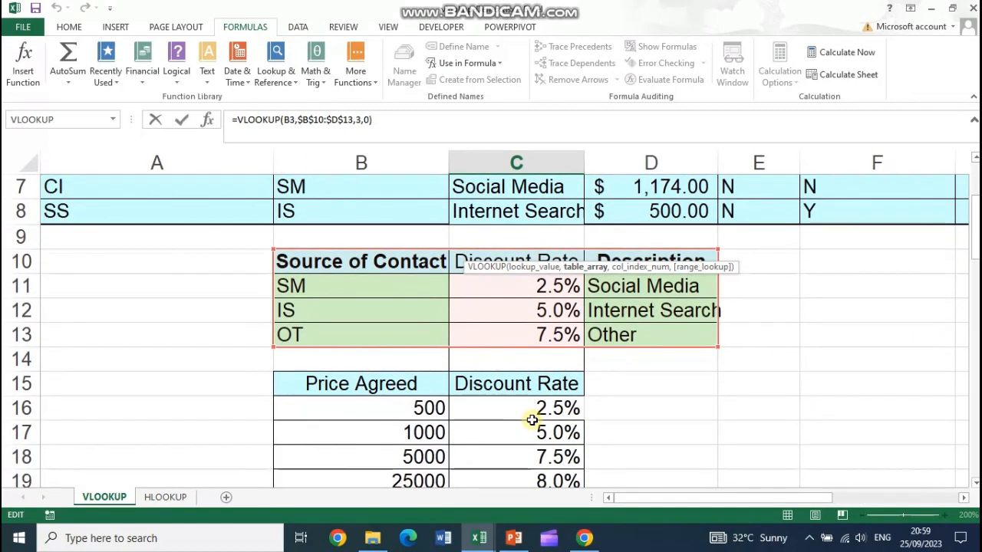
scroll(531, 419, "up", 2)
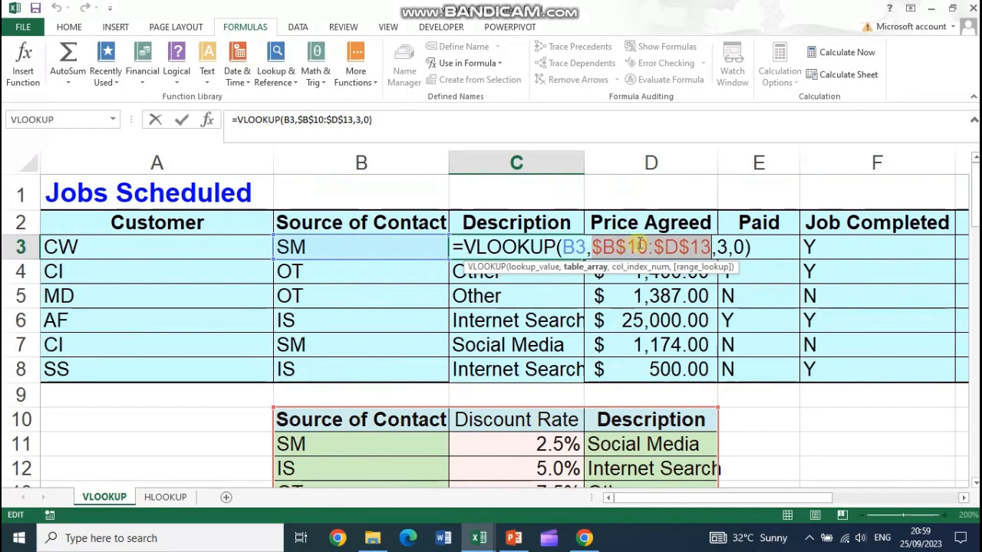
scroll(445, 388, "down", 1)
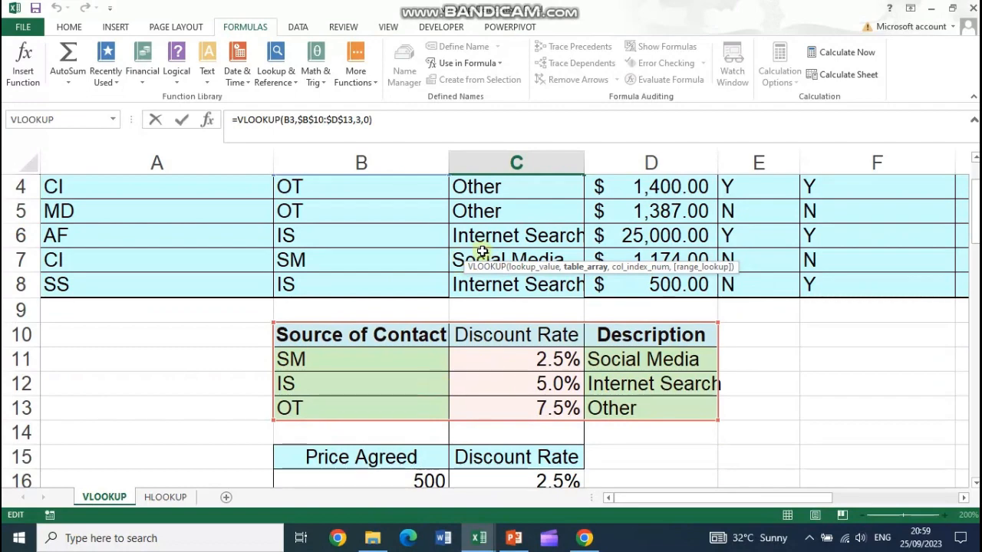
scroll(352, 252, "up", 1)
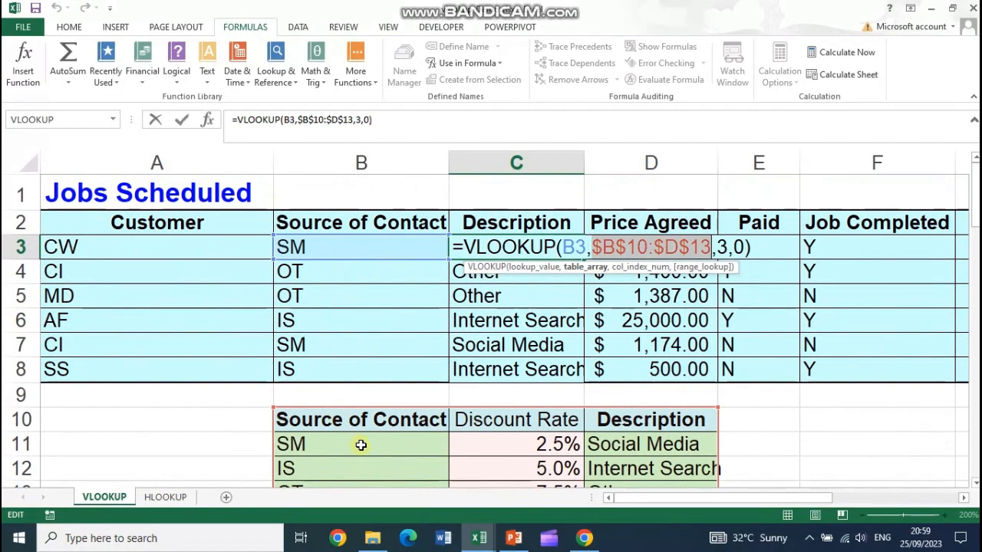
scroll(361, 445, "down", 1)
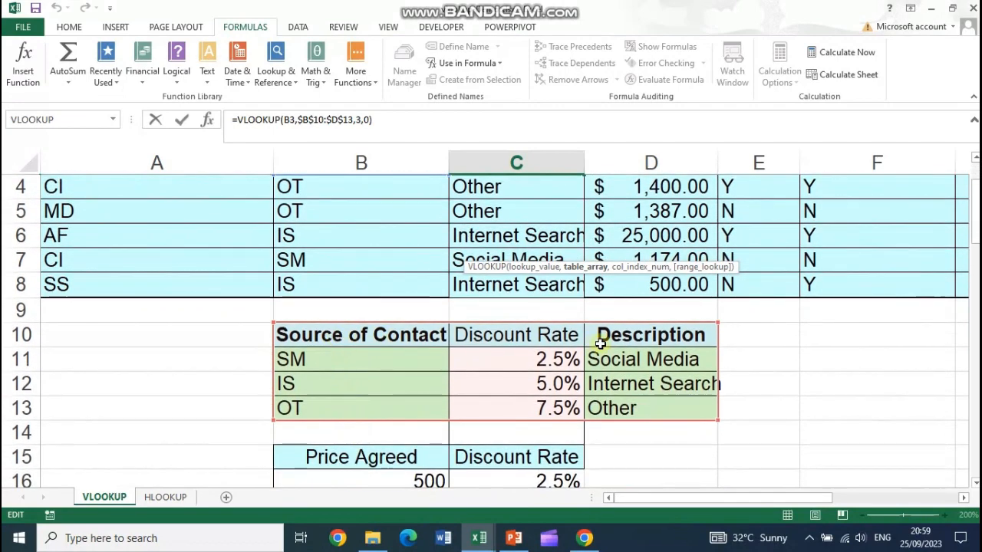
scroll(639, 359, "up", 1)
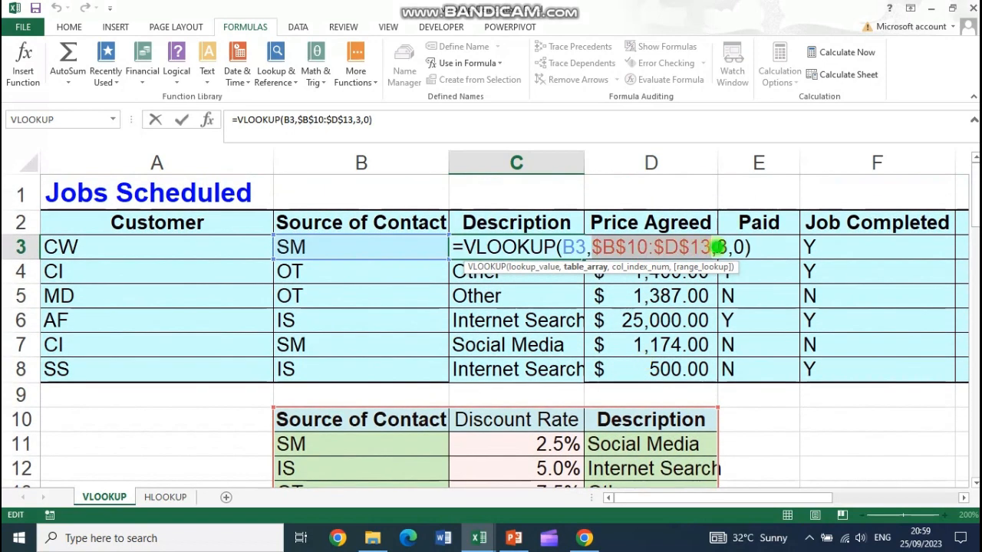
Step: Check the formula's column index 3 against the lookup table's columns and leave the formula as it is
double_click(722, 246)
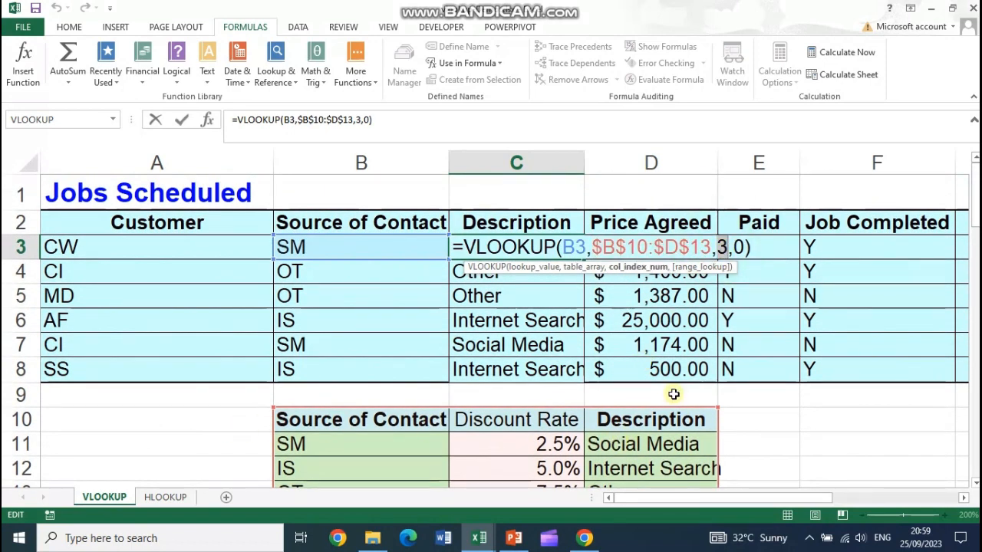
scroll(665, 394, "down", 1)
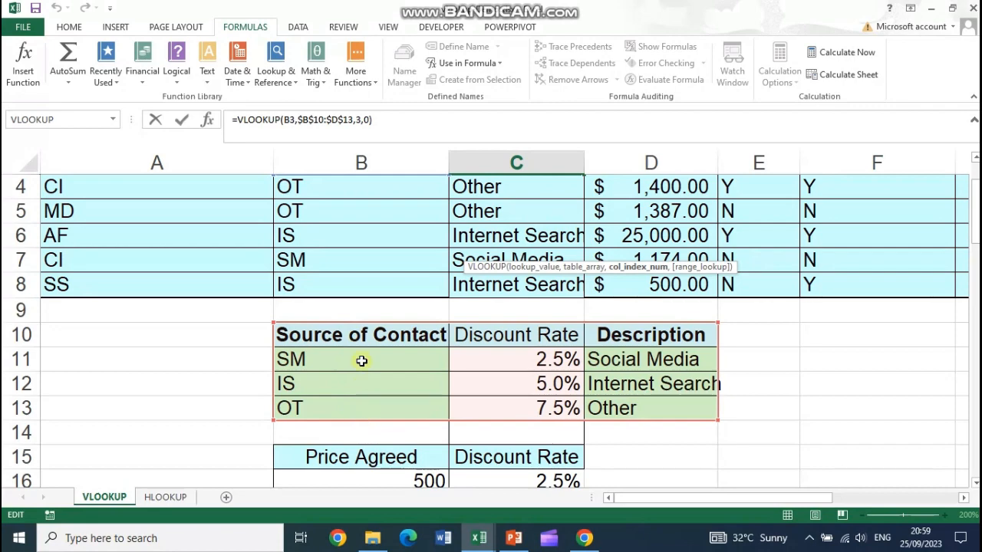
key("ctrl+Return")
Step: Widen column D slightly so the Internet Search entry in the lookup table fits its cell
scroll(614, 373, "up", 1)
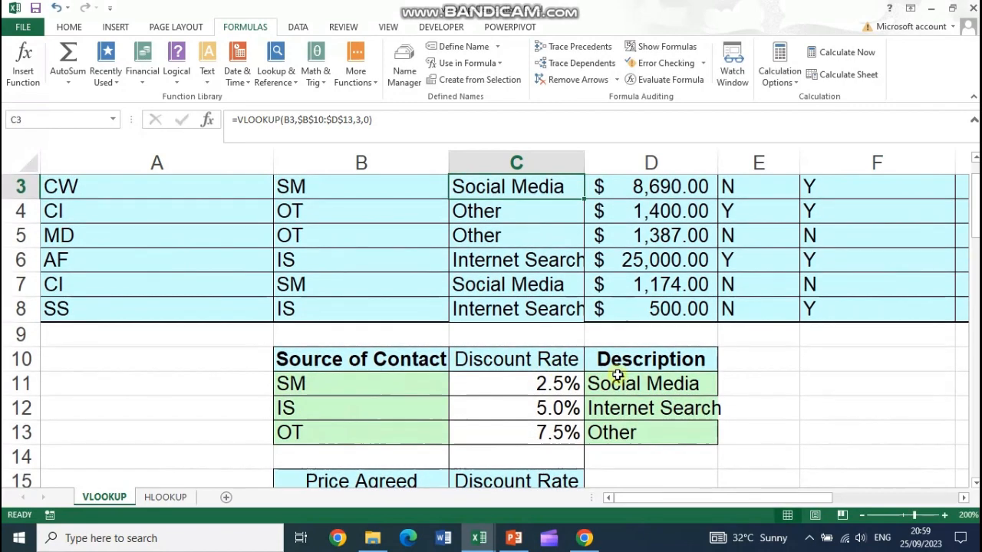
left_click_drag(718, 163, 727, 162)
Step: Examine the empty Discount Rate cells G3:G8 and the Price Agreed lookup table that supplies their rates
left_click_drag(757, 502, 798, 499)
left_click(798, 253)
left_click_drag(782, 241, 782, 368)
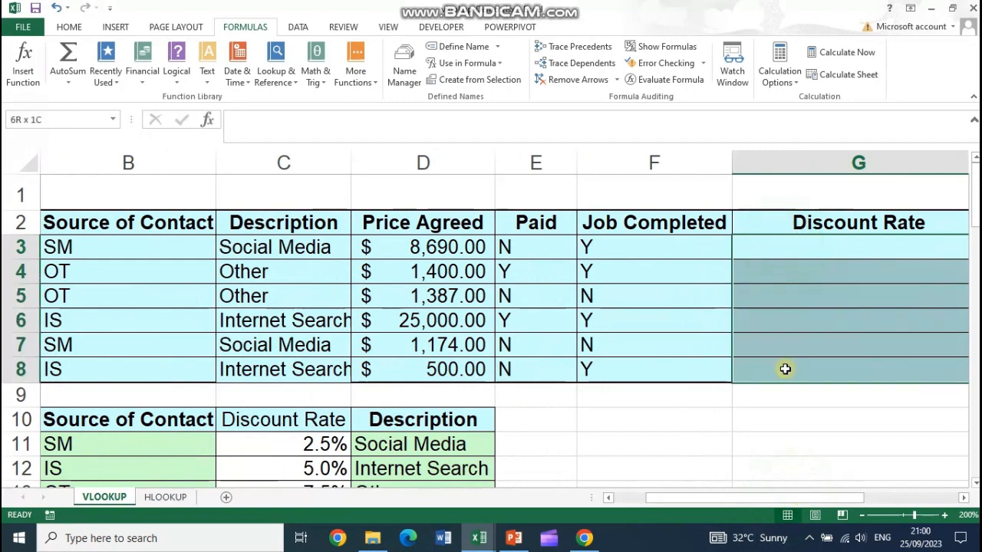
left_click_drag(784, 503, 723, 497)
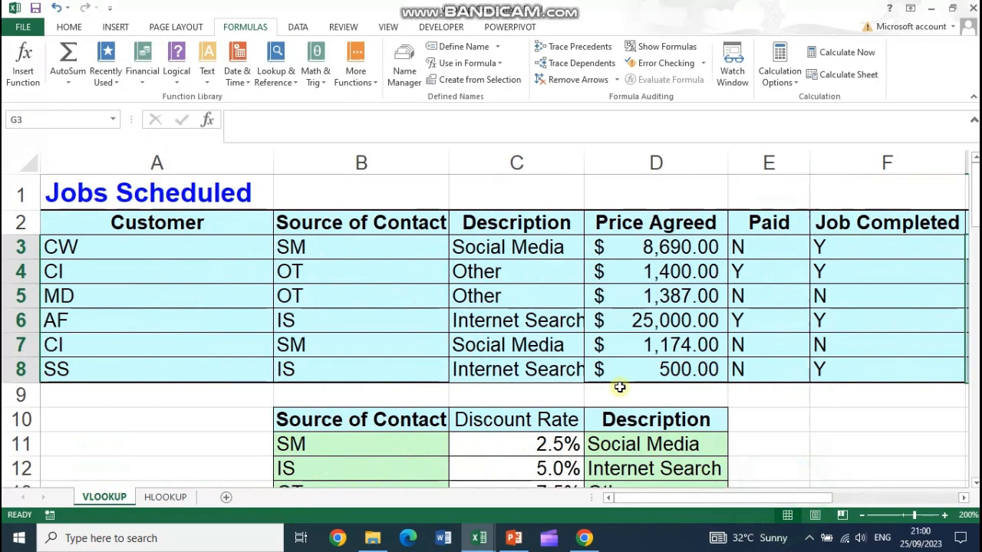
scroll(620, 385, "down", 2)
scroll(583, 369, "down", 1)
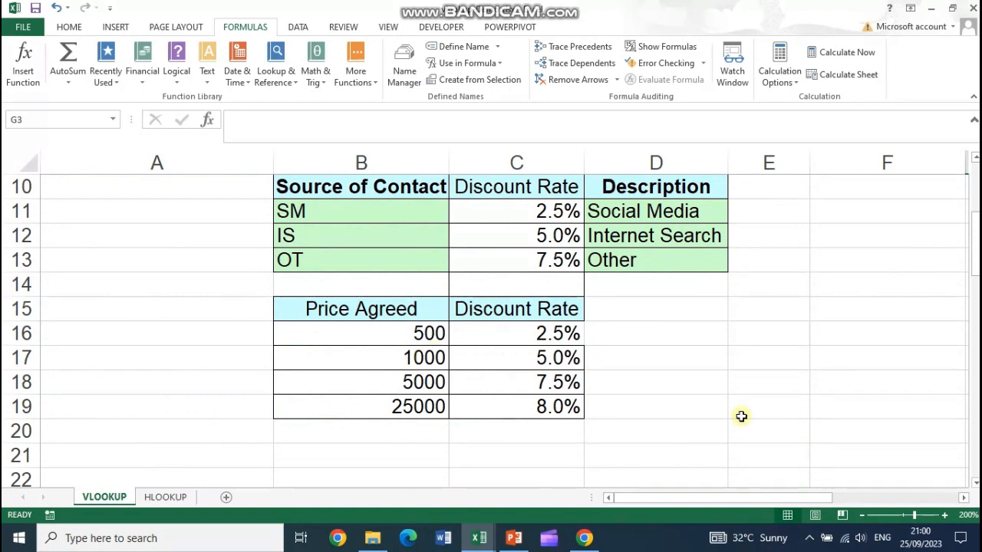
scroll(905, 393, "up", 3)
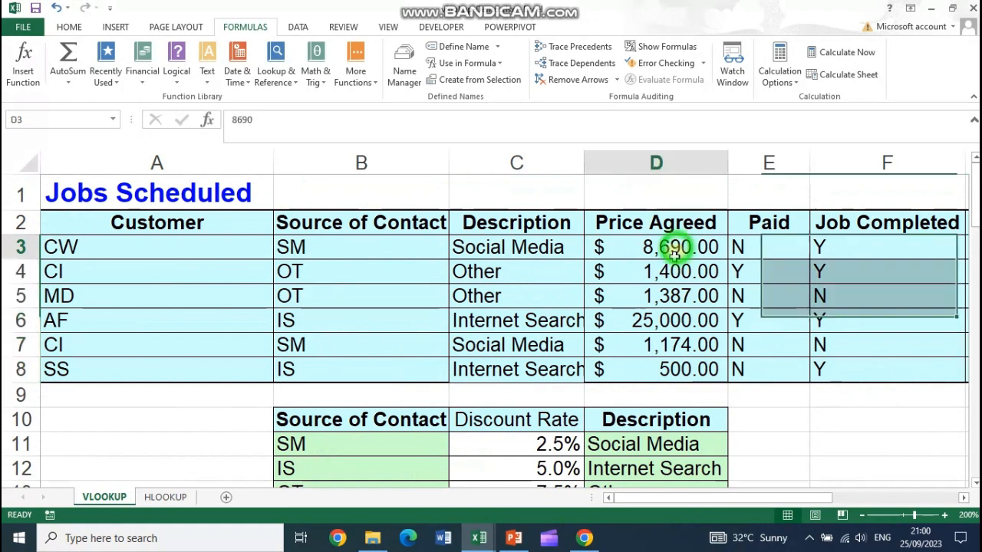
Step: Compare the Price Agreed values in D3:D8 with the first tier of the Price Agreed lookup table
left_click_drag(680, 245, 664, 372)
scroll(664, 372, "down", 4)
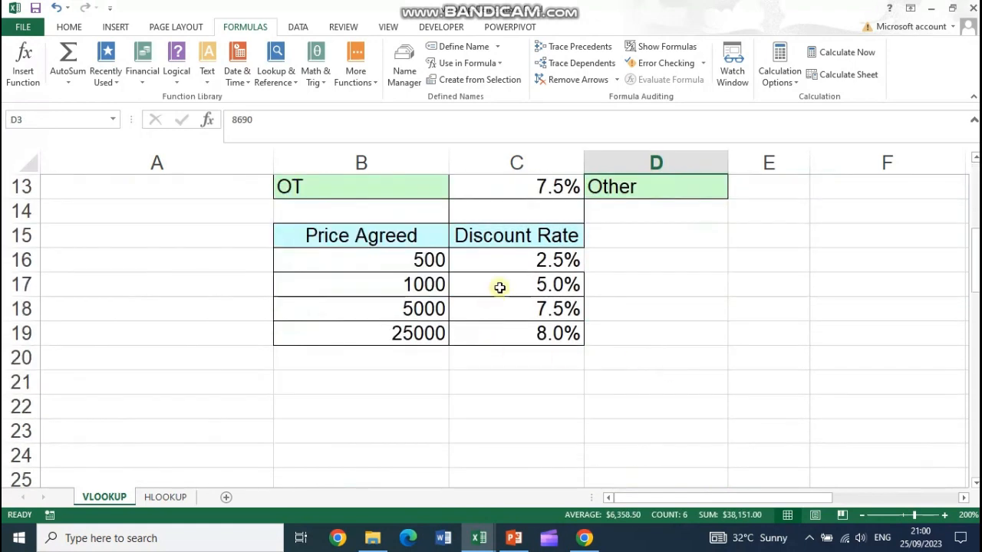
left_click(515, 263)
left_click(411, 263)
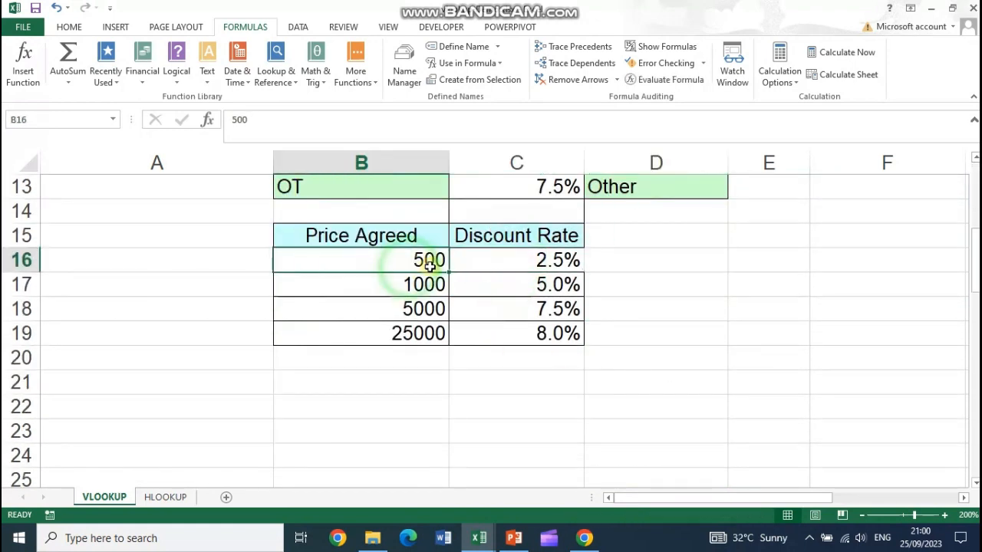
scroll(844, 321, "up", 4)
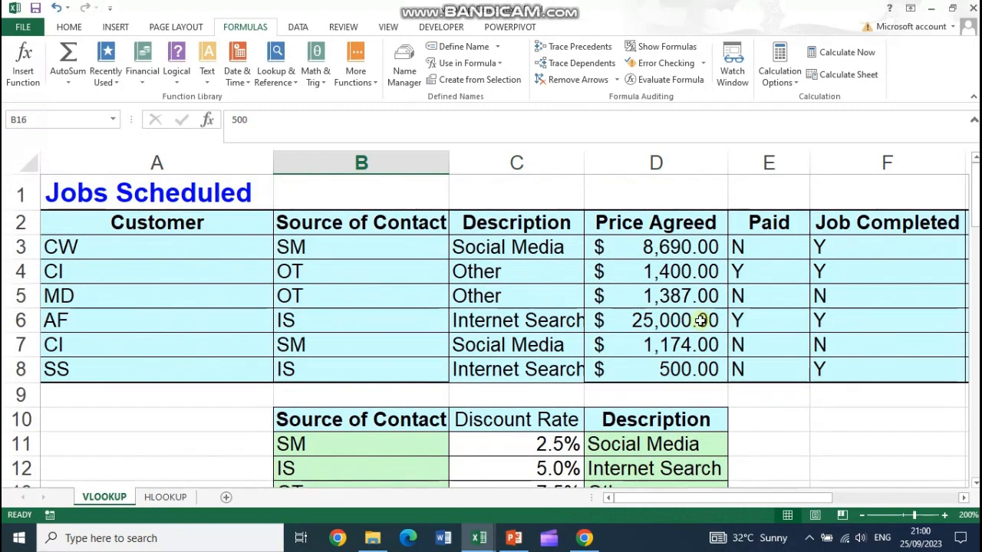
Step: Go through the price tiers in B16:B19 and match each tier with its discount rate in column C
scroll(694, 376, "down", 3)
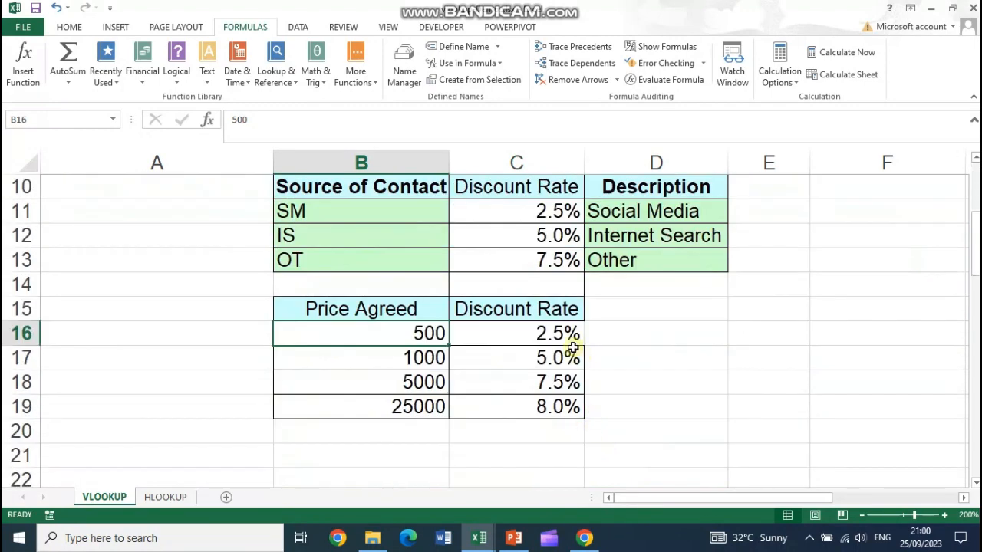
left_click(573, 337)
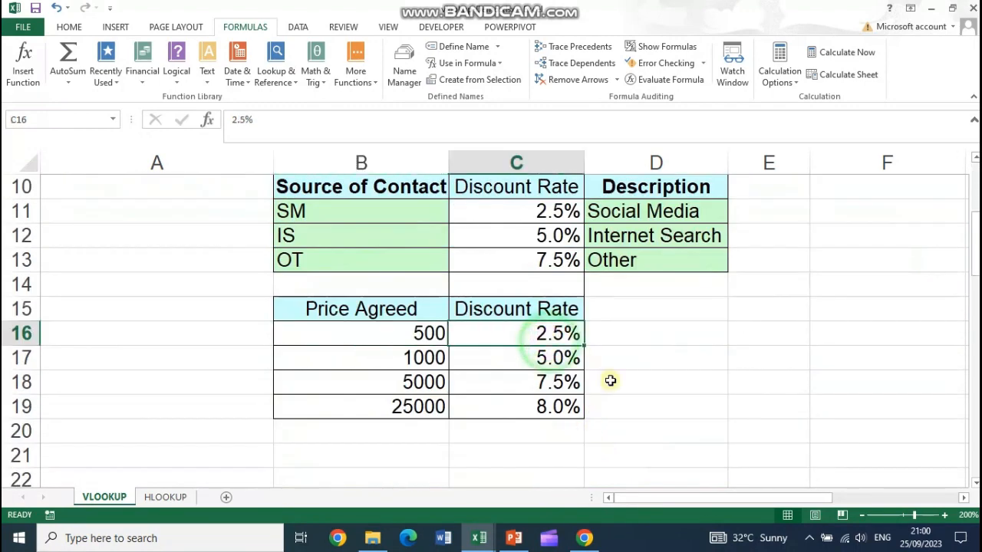
left_click(431, 336)
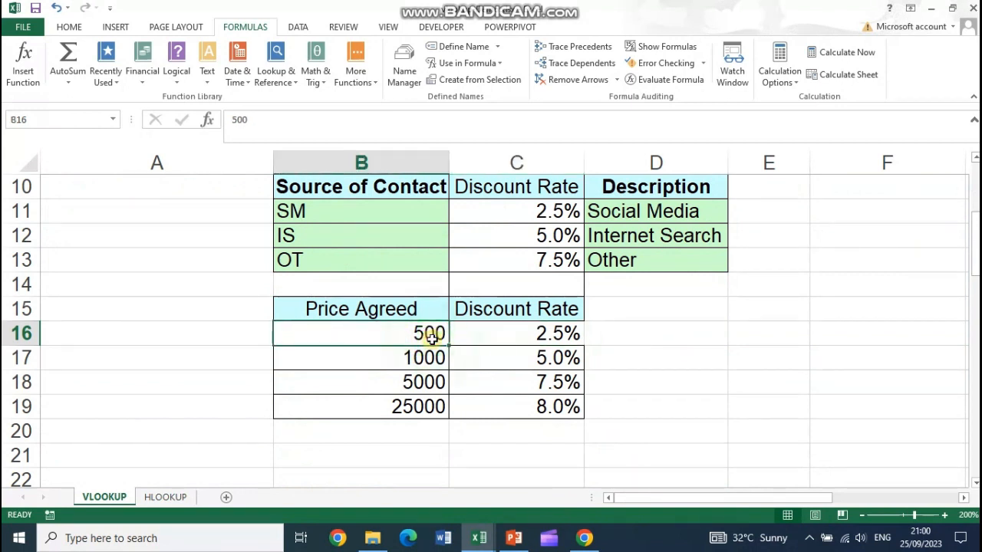
left_click(435, 358)
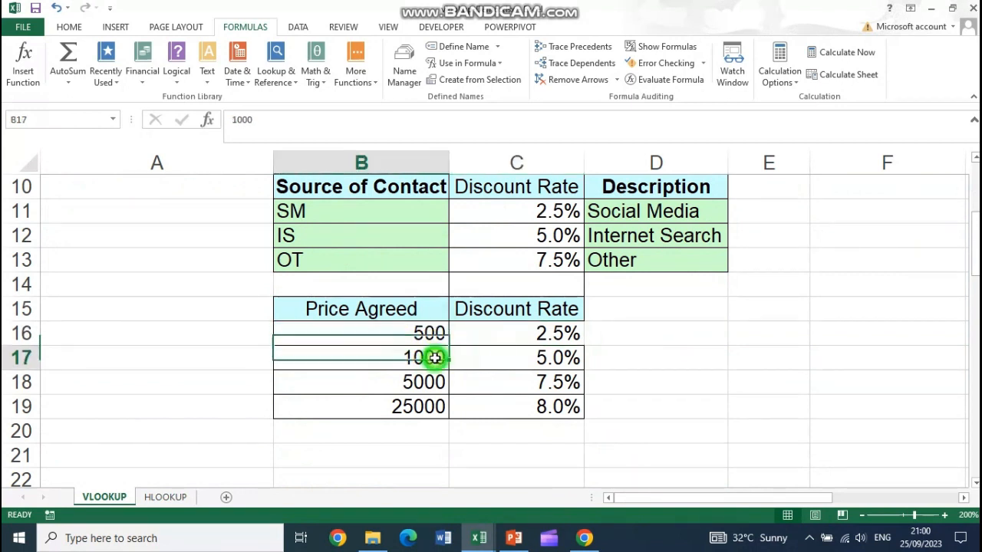
left_click(564, 336)
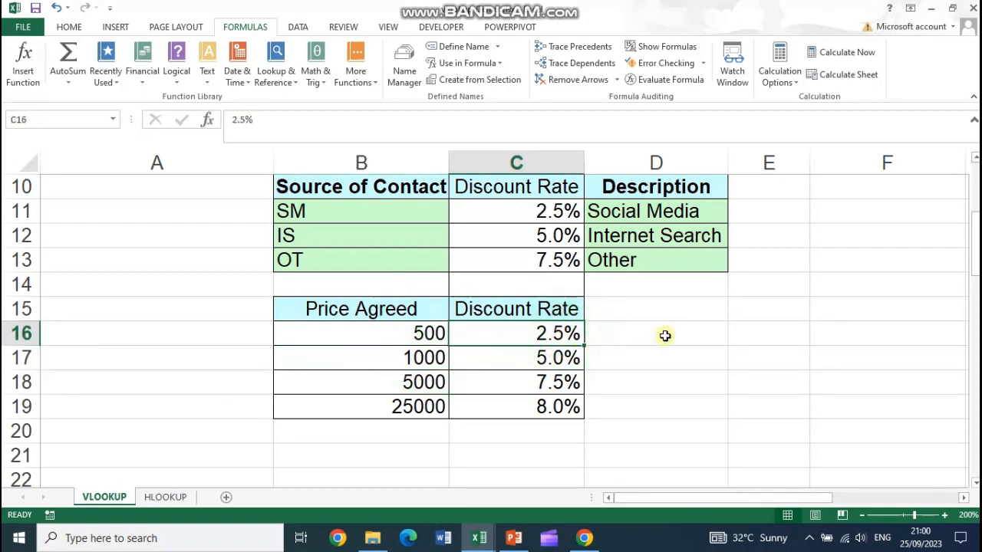
left_click(434, 361)
left_click(433, 384)
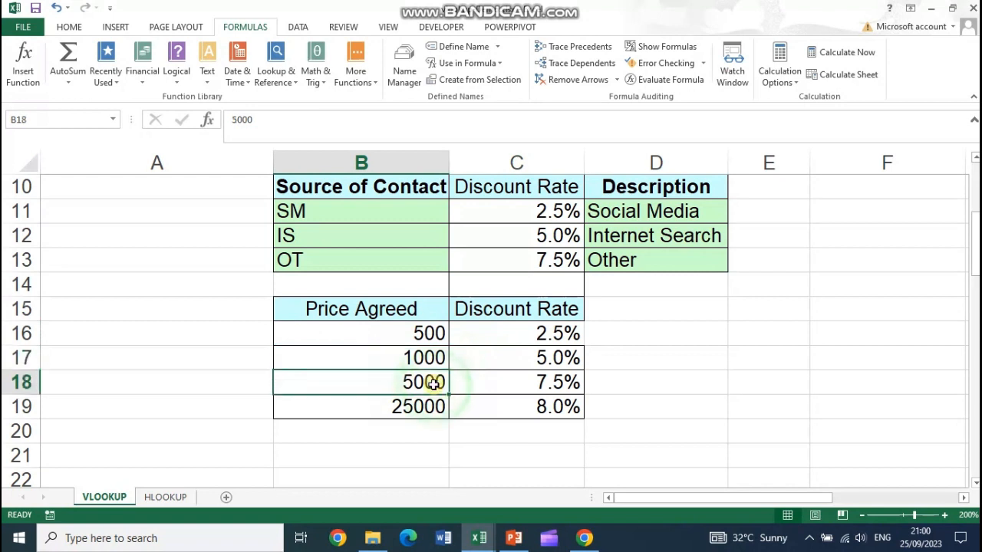
left_click(555, 357)
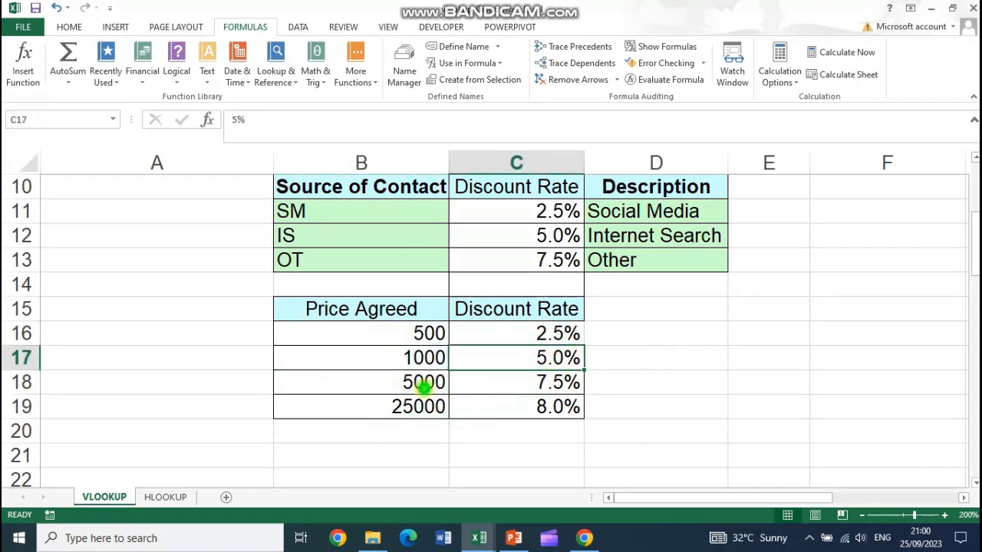
left_click(424, 387)
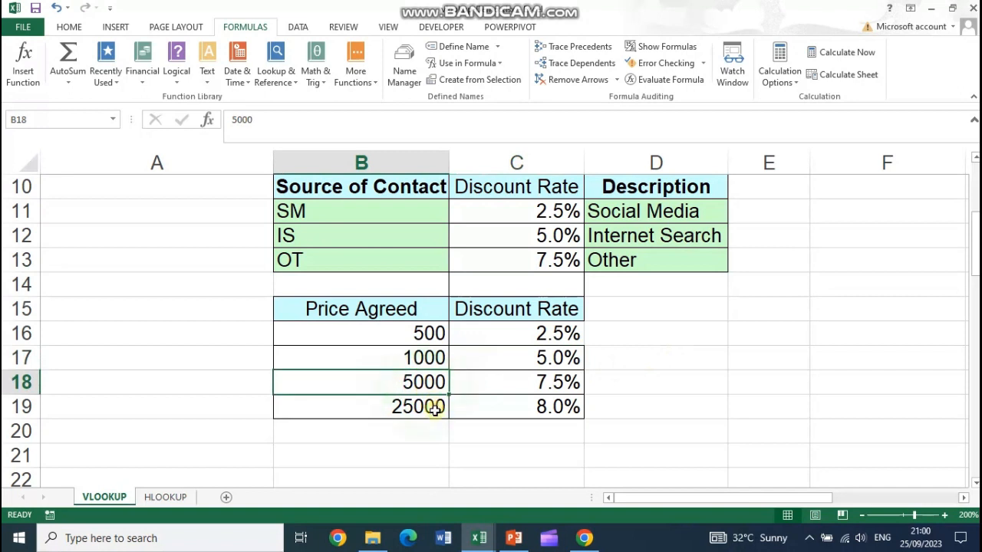
left_click(574, 383)
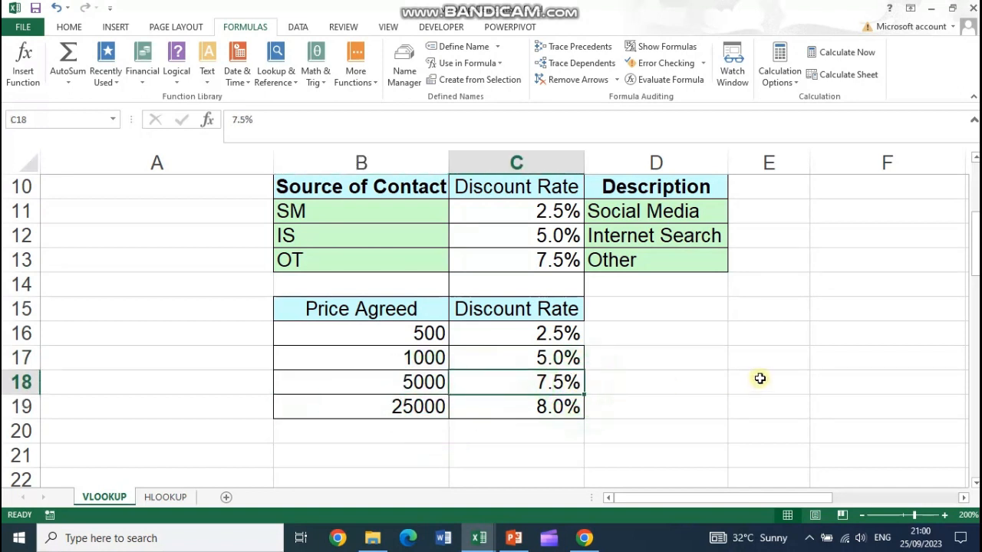
left_click(419, 413)
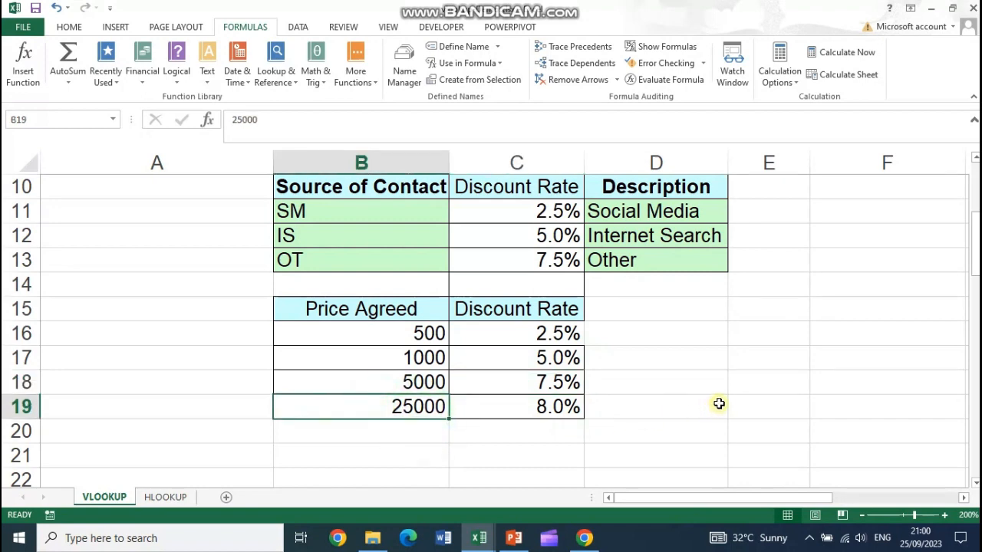
Step: Check the prices in D3:D8 again against the lookup tiers to judge which tier each job falls into
scroll(721, 400, "up", 3)
left_click(691, 255)
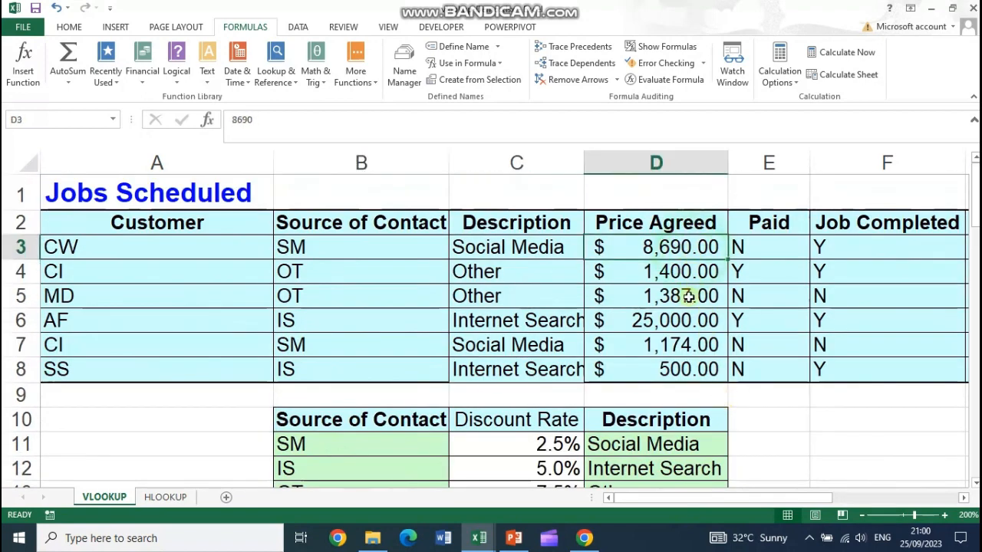
left_click_drag(690, 282, 682, 369)
scroll(537, 384, "down", 2)
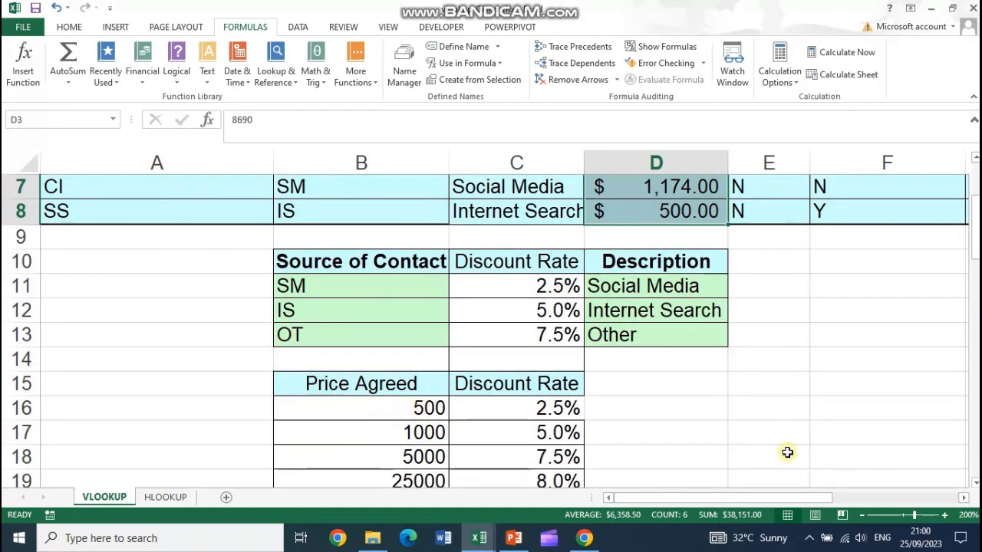
scroll(816, 411, "down", 1)
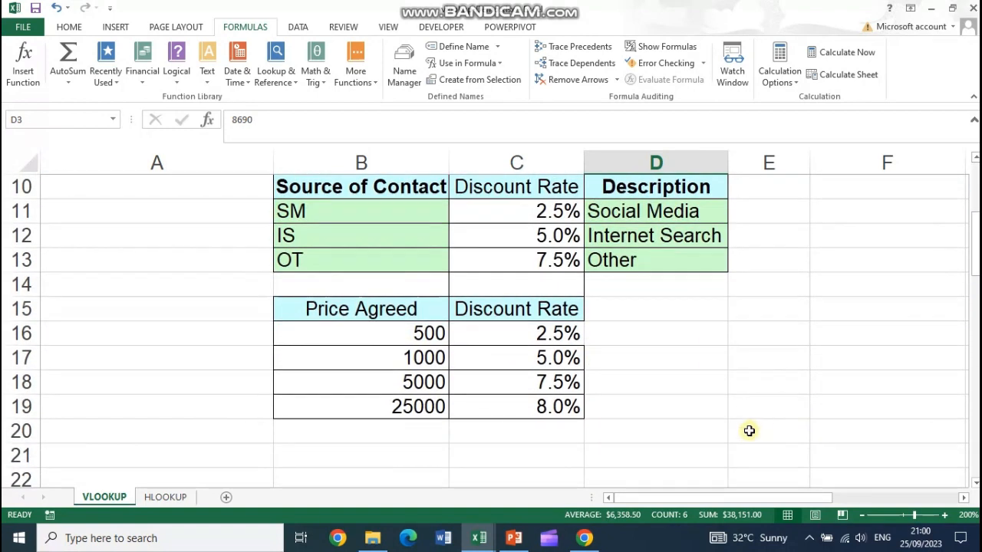
scroll(748, 428, "up", 3)
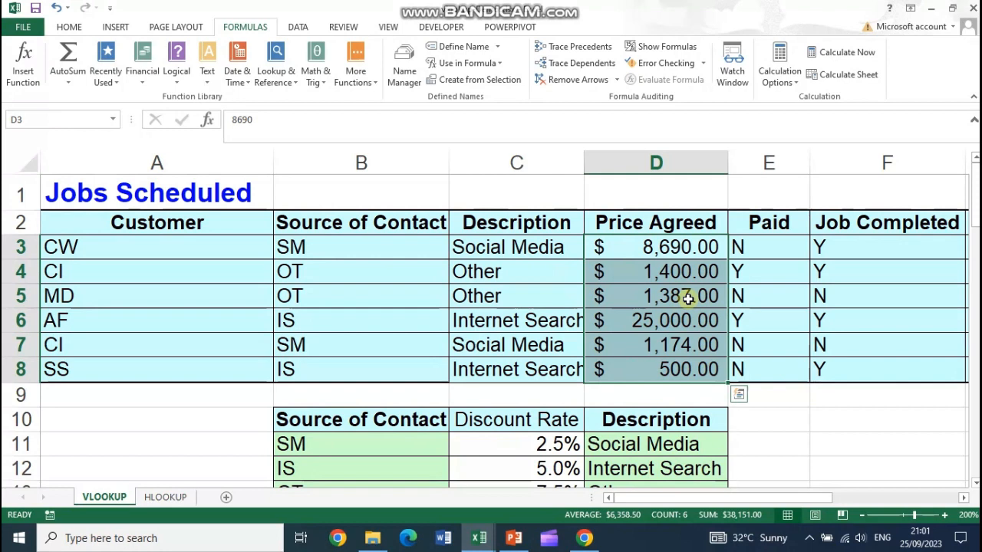
Step: Start a VLOOKUP function in G3 of the Discount Rate column with D3 as the lookup value
left_click_drag(802, 501, 842, 500)
left_click(785, 243)
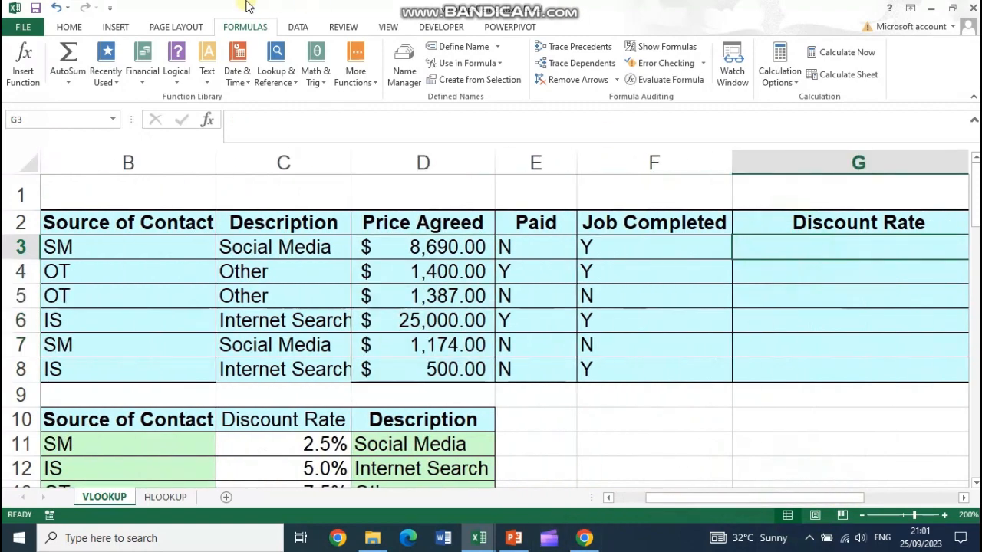
left_click(290, 83)
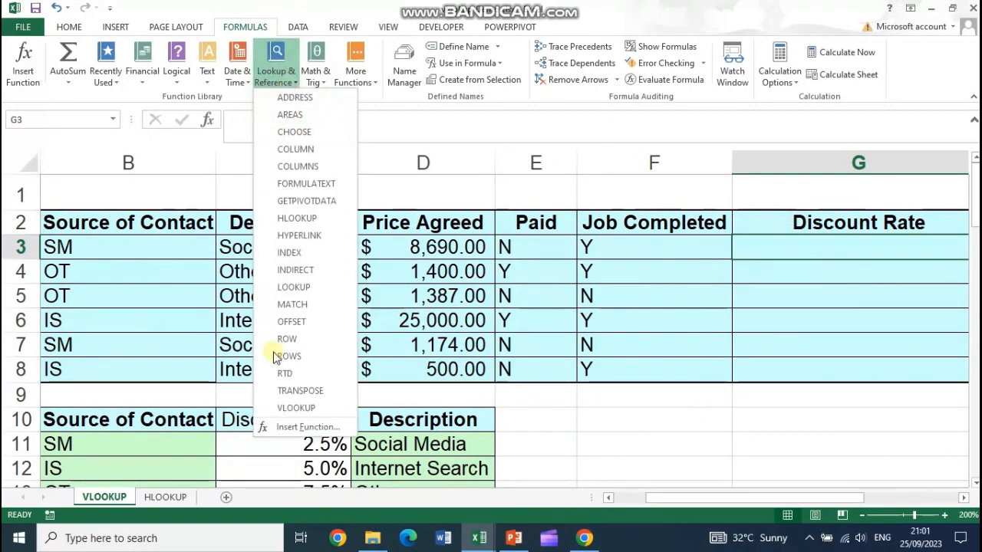
left_click(300, 407)
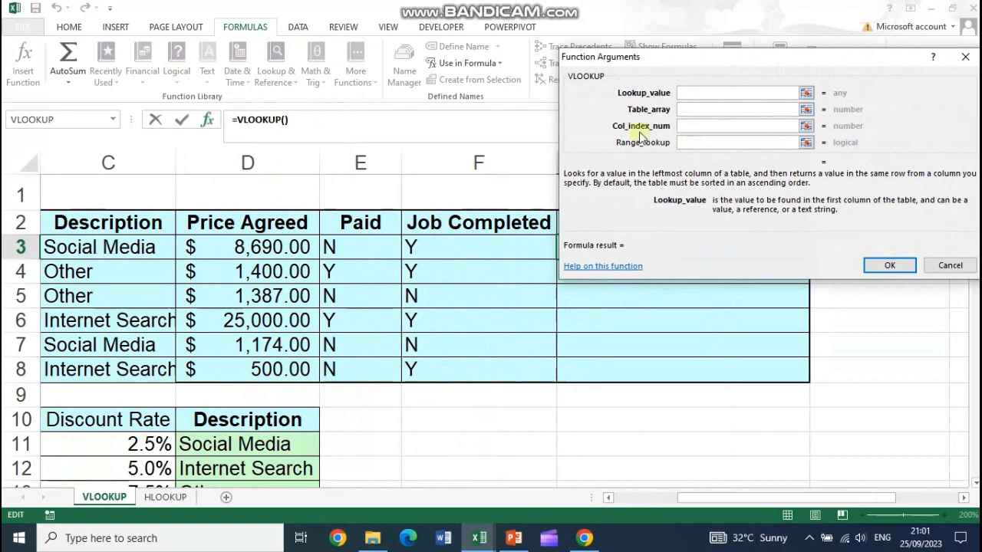
mouse_move(706, 499)
left_mouse_down()
mouse_move(642, 499)
mouse_move(706, 500)
left_mouse_up()
left_click(443, 244)
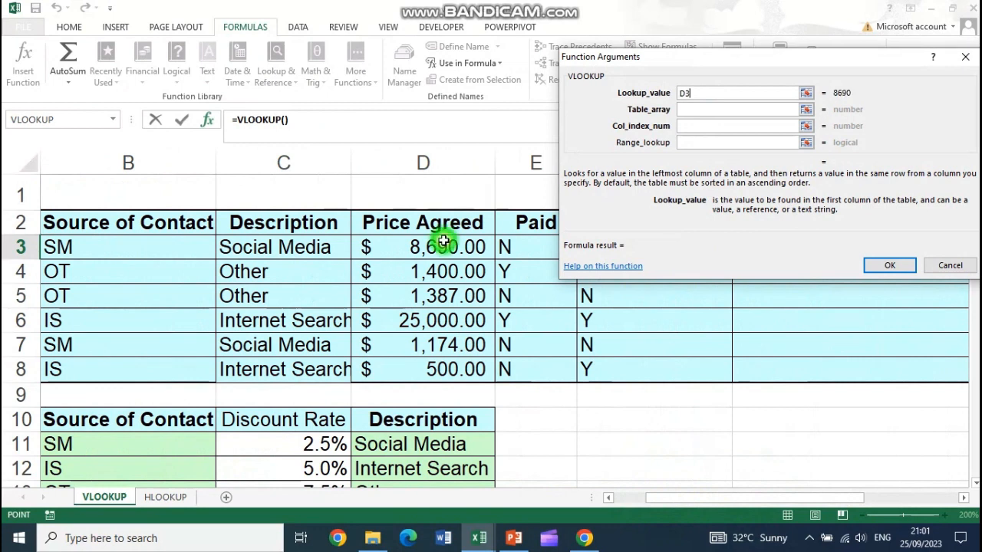
Step: Set the table array to the Price Agreed lookup table as the absolute range $B$15:$C$19
left_click(703, 112)
scroll(566, 346, "down", 3)
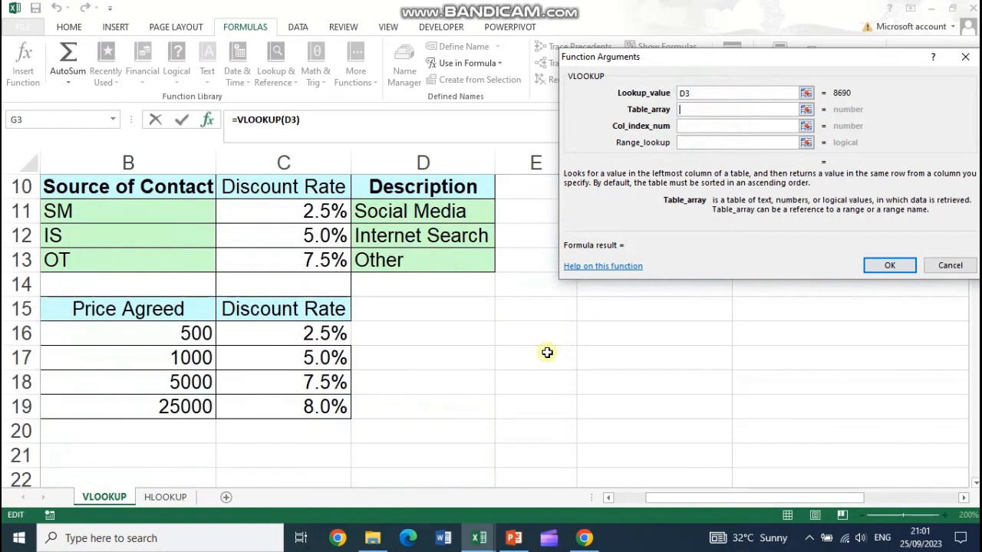
left_click_drag(83, 309, 270, 408)
left_click(681, 112)
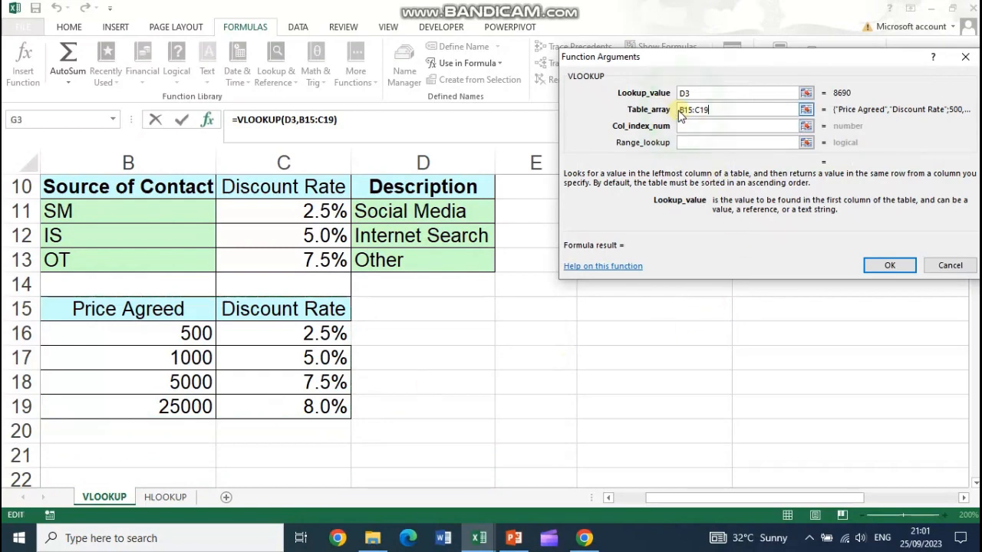
left_click_drag(680, 112, 713, 112)
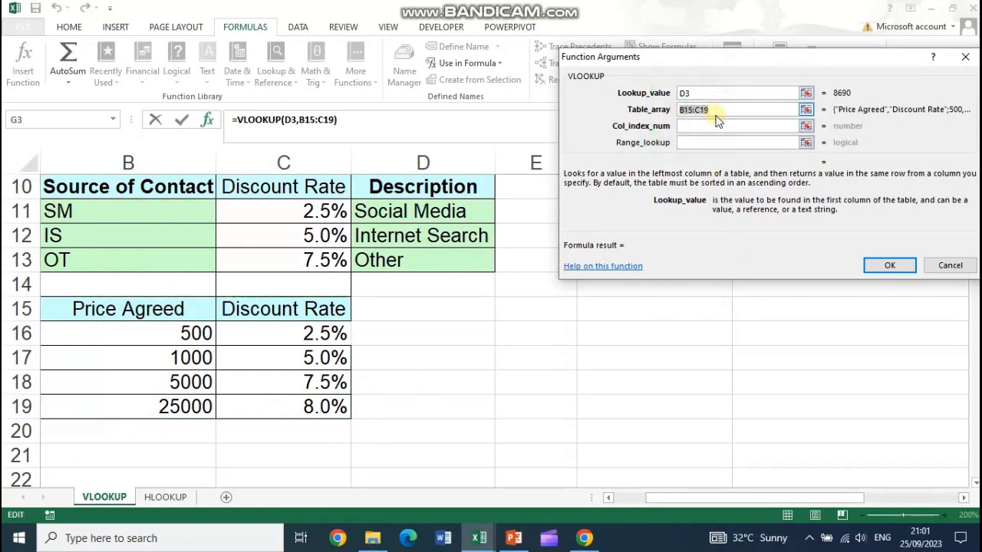
key("F4")
Step: Set the column index number to 2 so the function returns the discount rate
left_click(725, 126)
scroll(395, 438, "down", 3)
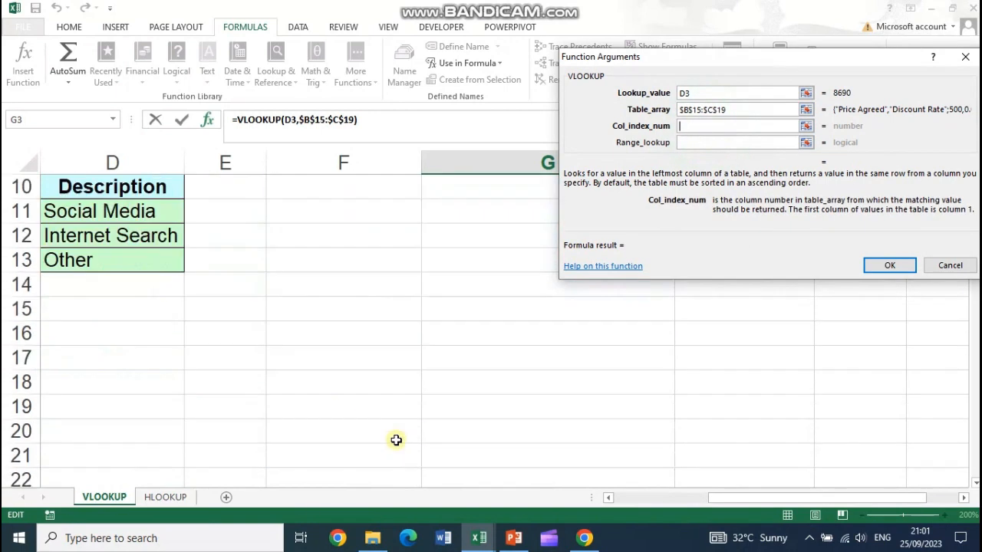
left_click_drag(773, 494, 701, 502)
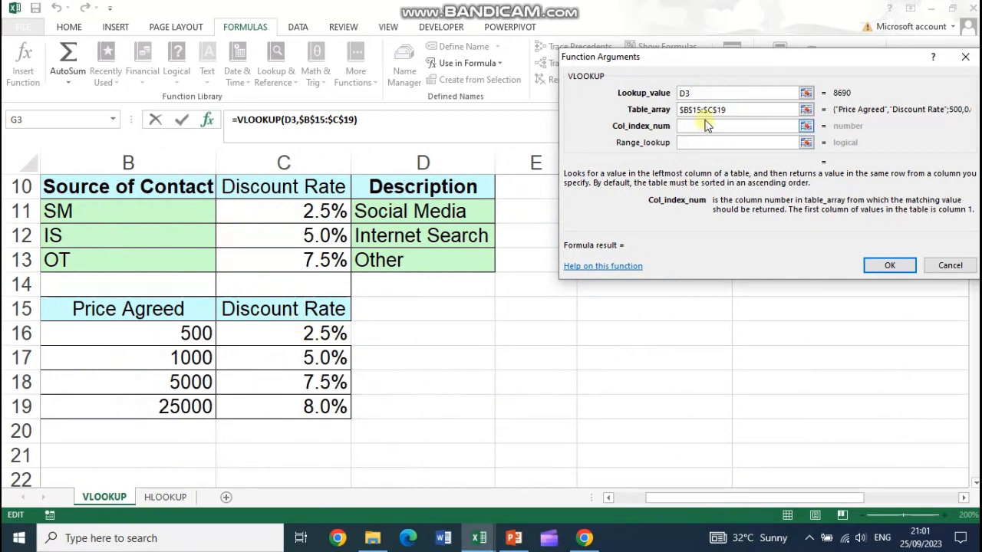
type("2")
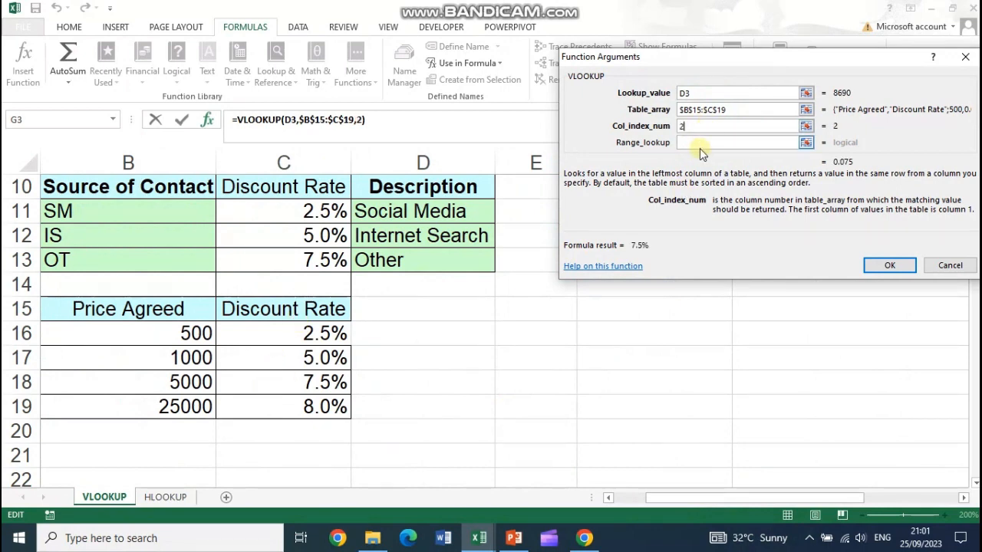
Step: Set the VLOOKUP's range lookup argument to 1 for an approximate match on the price
left_click(702, 142)
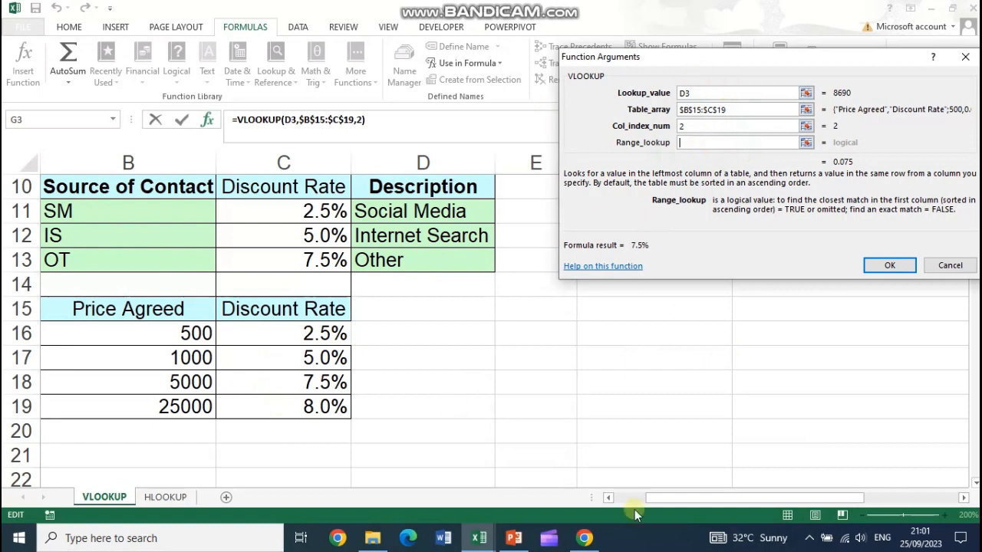
scroll(605, 412, "up", 1)
scroll(491, 375, "up", 2)
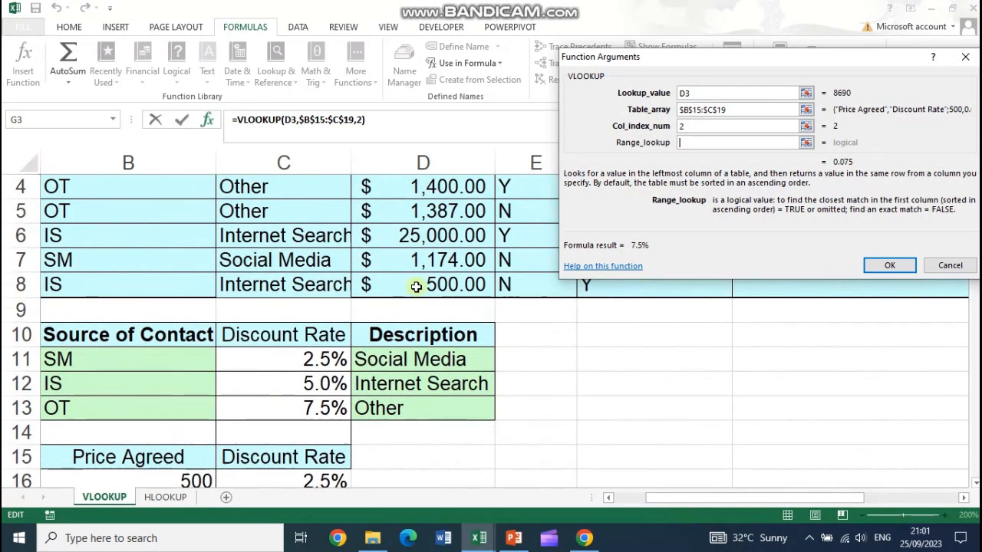
scroll(452, 342, "down", 3)
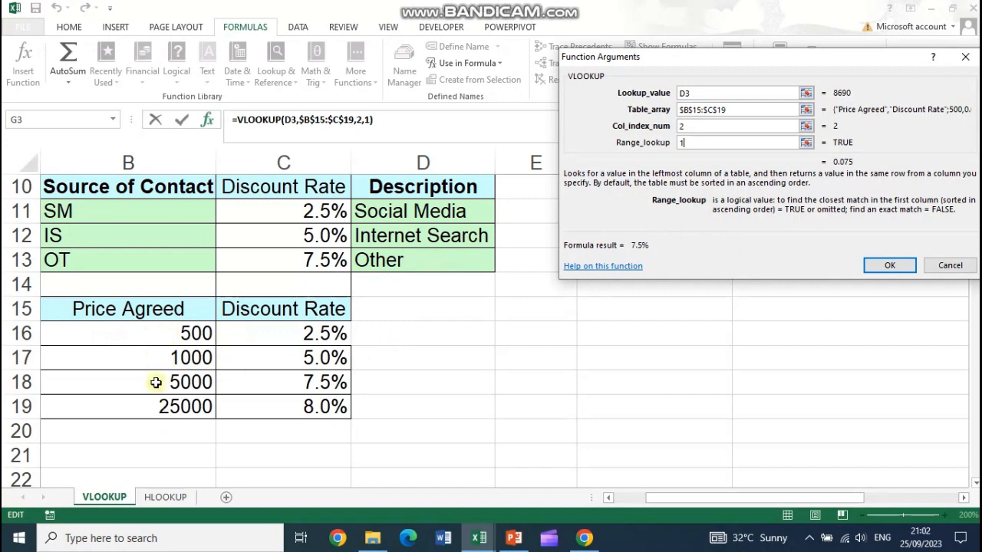
type("+")
left_click_drag(164, 333, 158, 366)
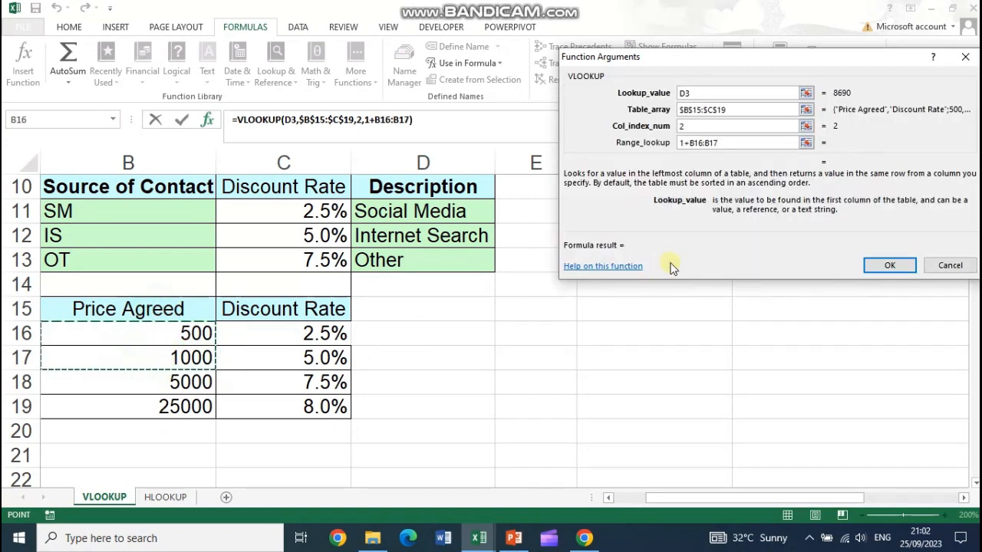
left_click(710, 143)
left_click_drag(718, 143, 681, 142)
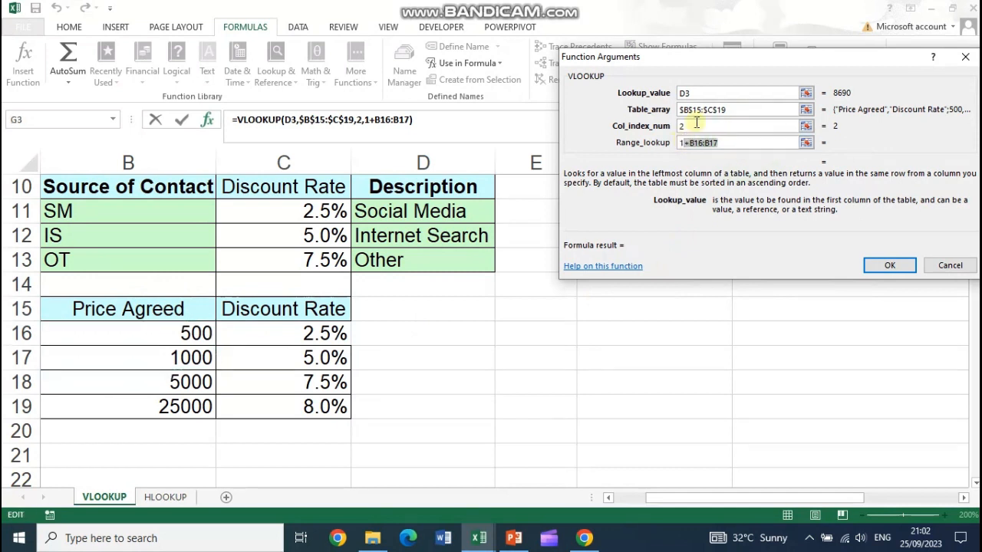
key("BackSpace")
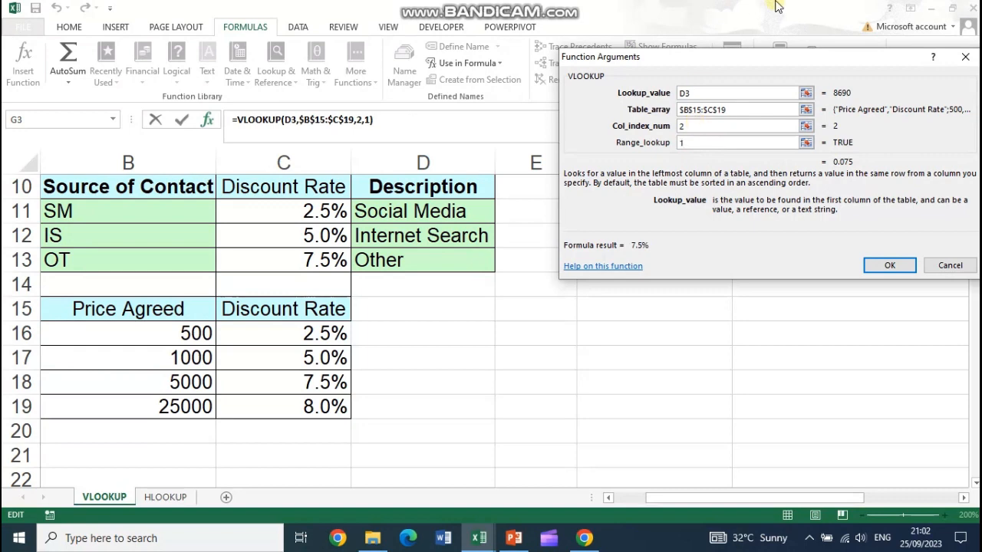
Step: Complete the VLOOKUP formula in G3 and fill it down the Discount Rate column to G8
left_click_drag(764, 59, 670, 62)
left_click(796, 269)
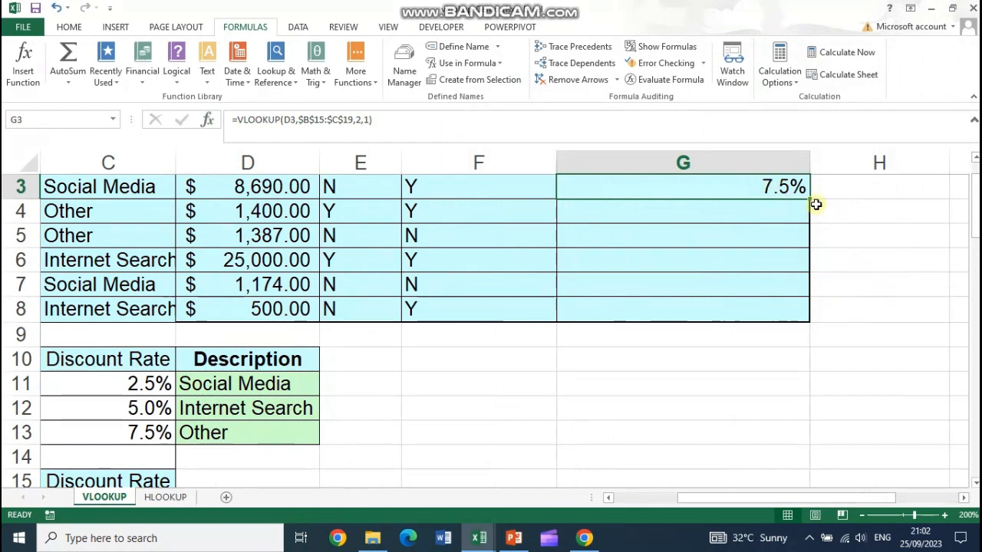
left_click_drag(812, 199, 815, 322)
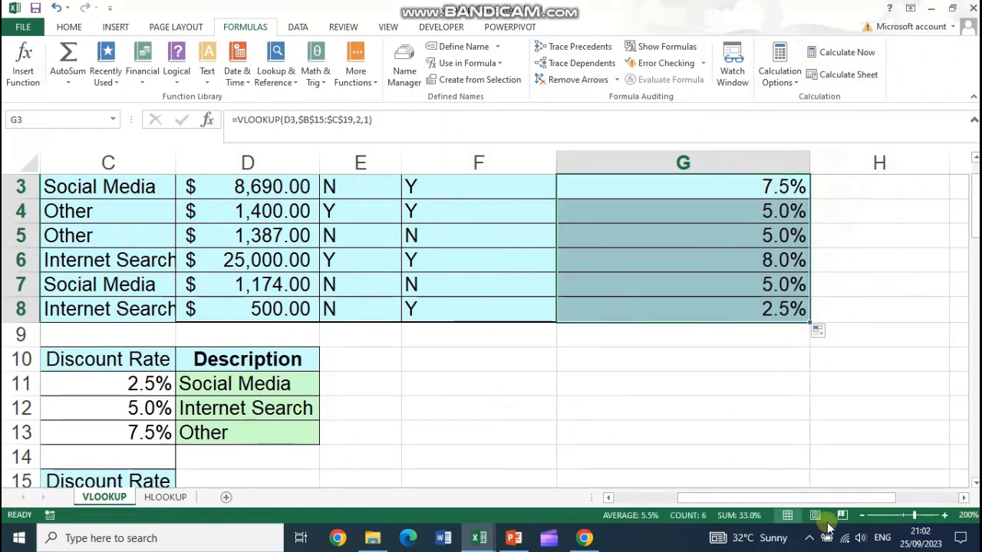
Step: Check the filled discount rates of the jobs against the Price Agreed tiers in the lookup table
left_click_drag(828, 500, 785, 506)
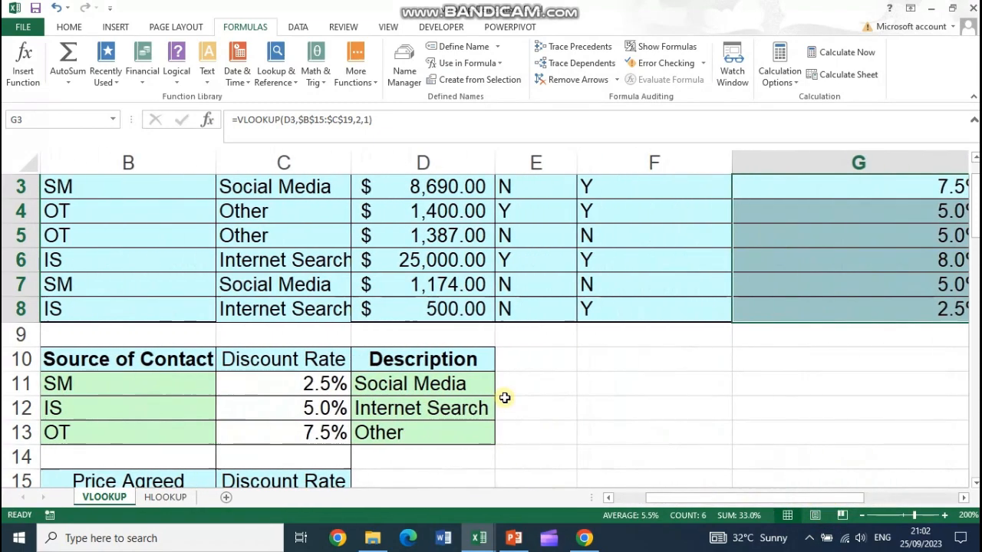
scroll(504, 396, "down", 2)
scroll(504, 397, "up", 2)
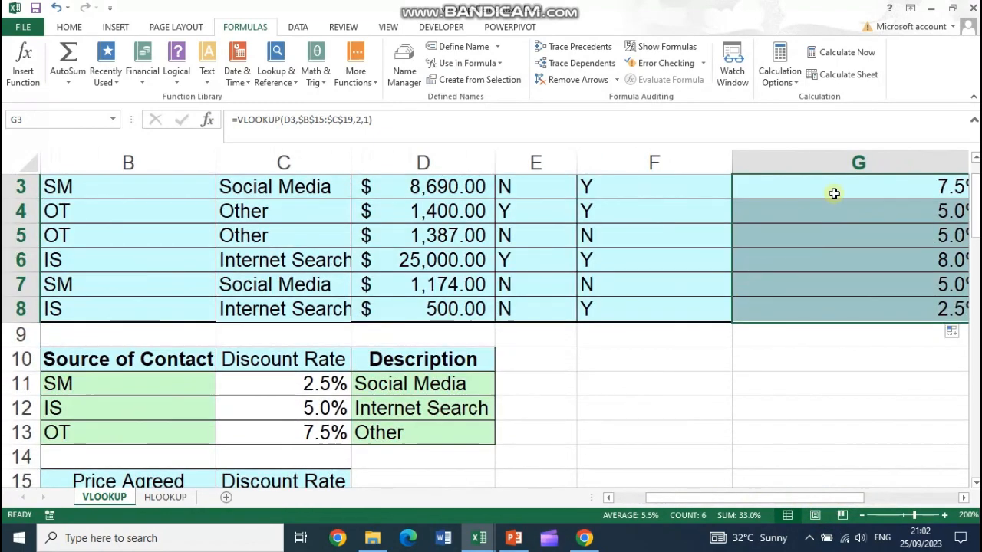
scroll(581, 393, "down", 2)
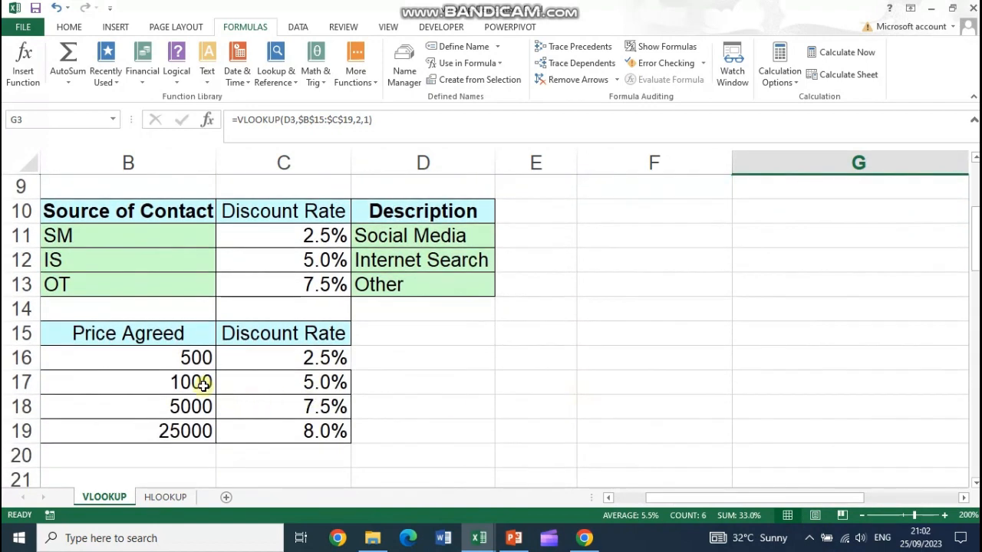
left_click(201, 407)
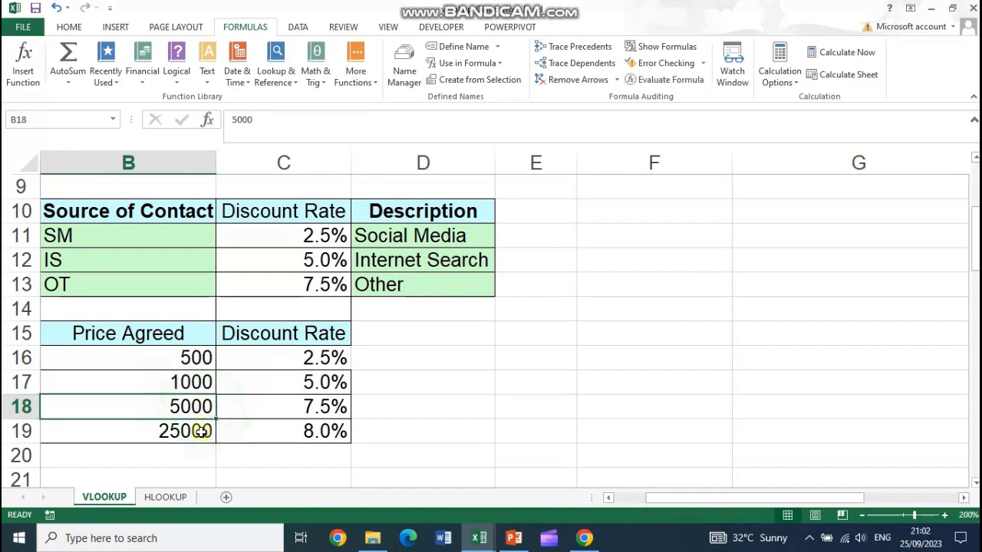
left_click(199, 431)
scroll(552, 439, "up", 2)
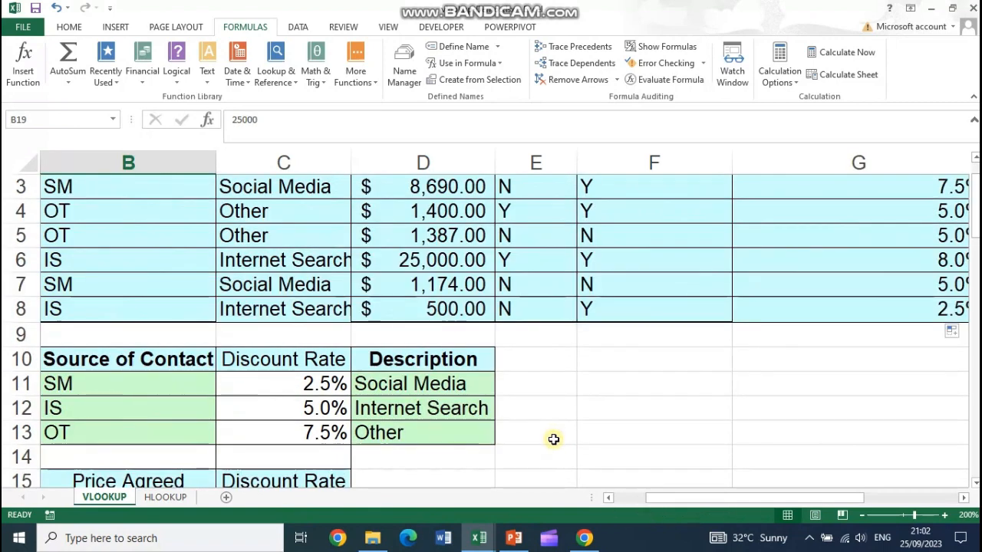
left_click(428, 266)
scroll(377, 346, "down", 2)
left_click(325, 432)
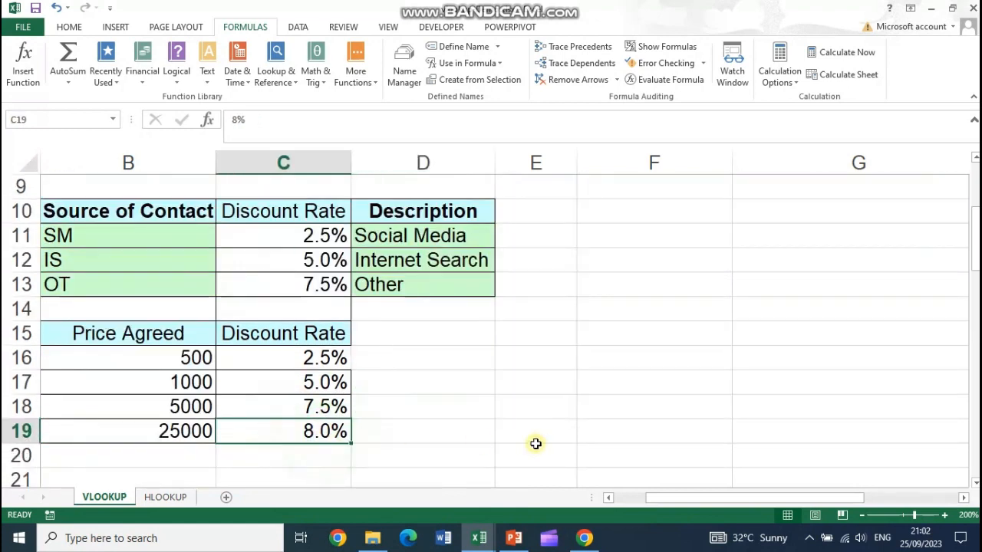
Step: Sort the Price Agreed lookup table B15:C19 by Price Agreed from largest to smallest
left_click_drag(720, 502, 666, 501)
left_click_drag(382, 338, 530, 432)
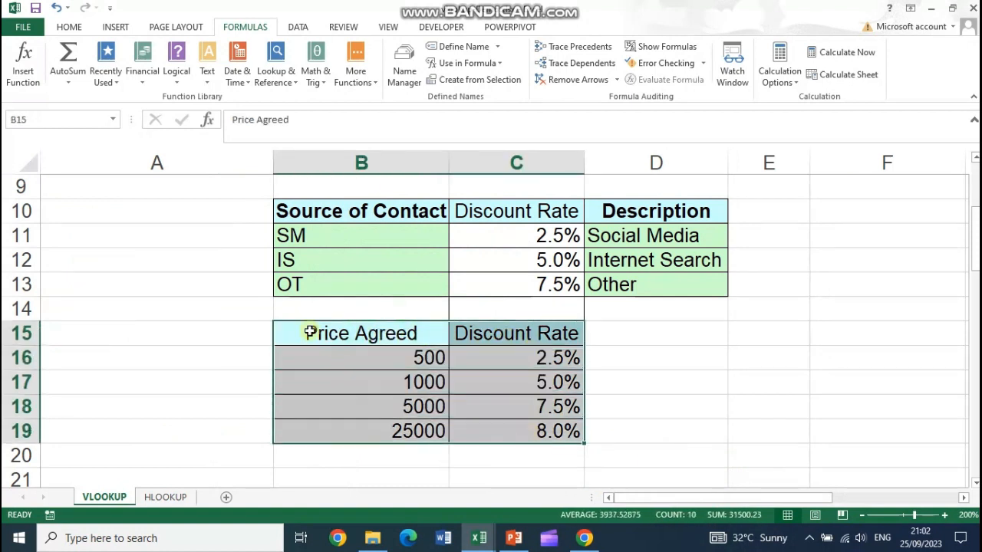
left_click(69, 28)
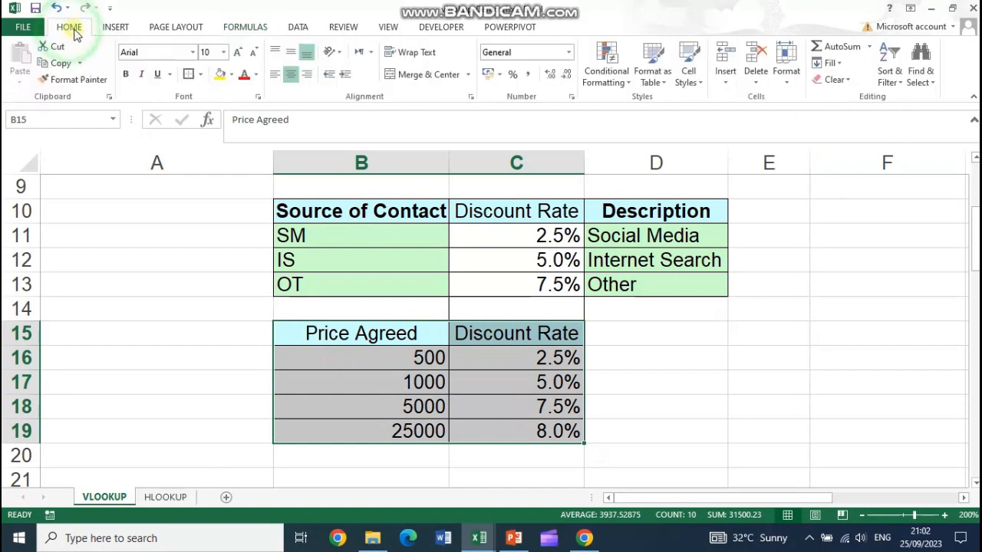
left_click(899, 85)
left_click(894, 131)
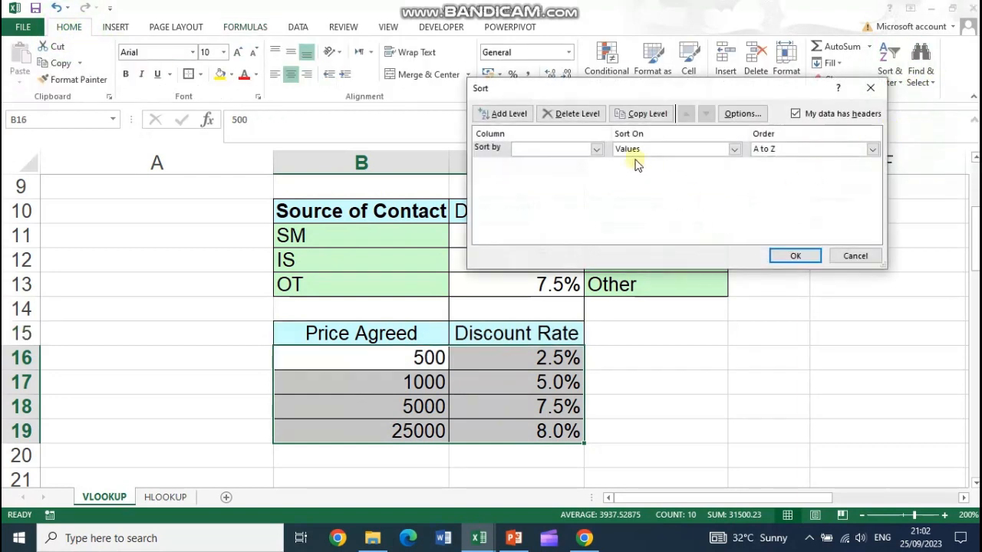
left_click(596, 149)
left_click(592, 163)
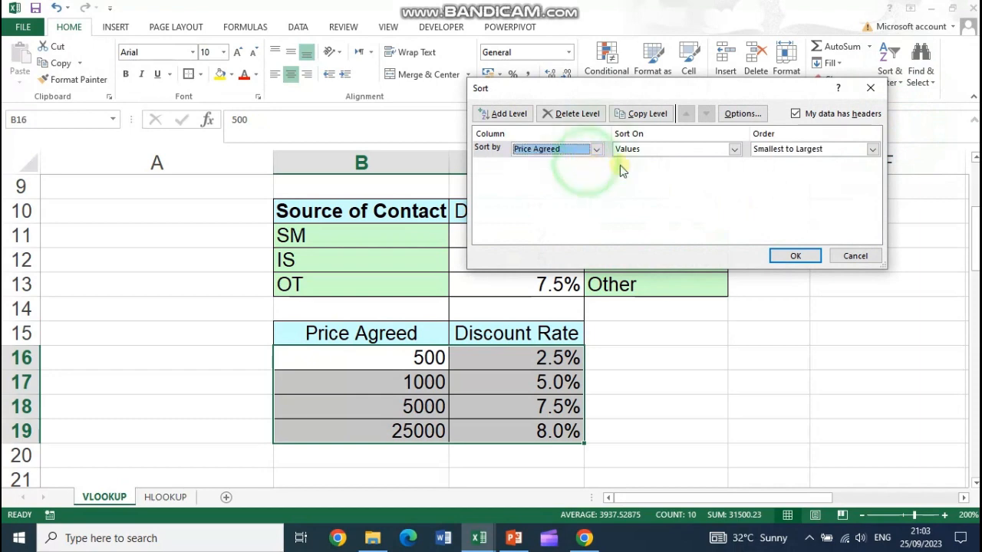
left_click(780, 155)
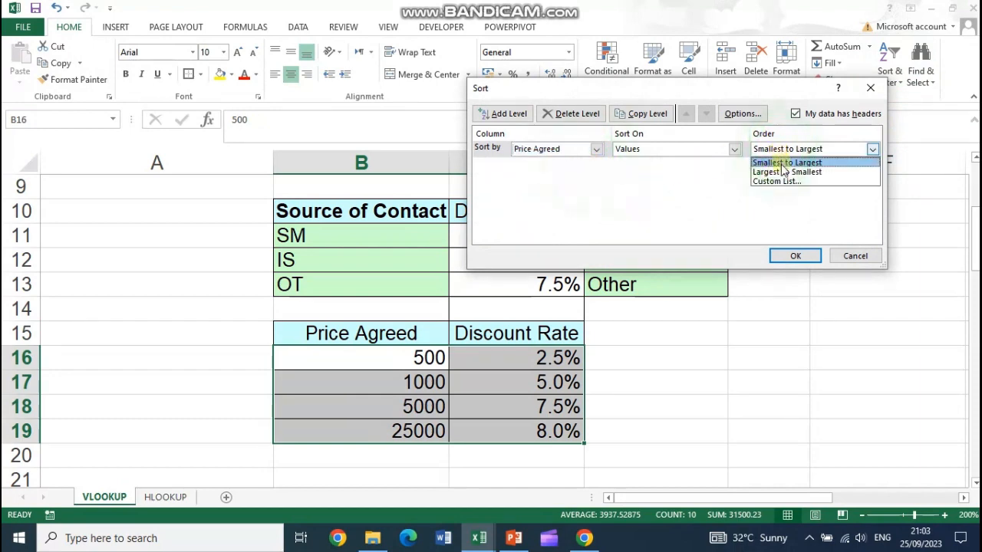
left_click(782, 170)
left_click(795, 256)
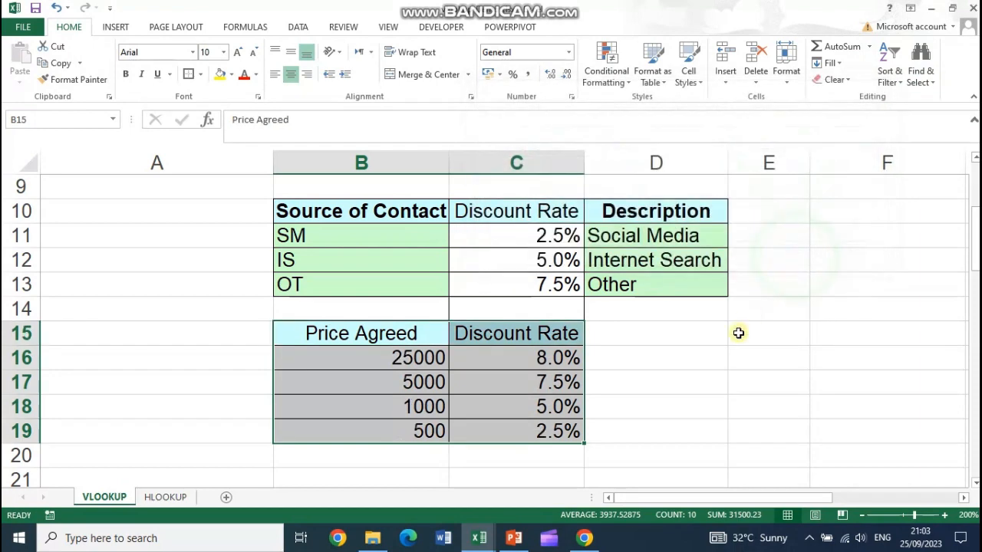
Step: Examine how the Discount Rate column of the jobs table responds to the descending lookup table
scroll(774, 414, "up", 3)
left_click_drag(787, 504, 849, 502)
left_click_drag(752, 271, 758, 369)
left_click_drag(724, 254, 732, 372)
left_click_drag(782, 497, 659, 497)
Step: Sort the Price Agreed lookup table by Price Agreed from smallest to largest and check the Discount Rate column again
scroll(559, 379, "down", 3)
left_click_drag(339, 307, 522, 414)
left_click(899, 86)
left_click(902, 132)
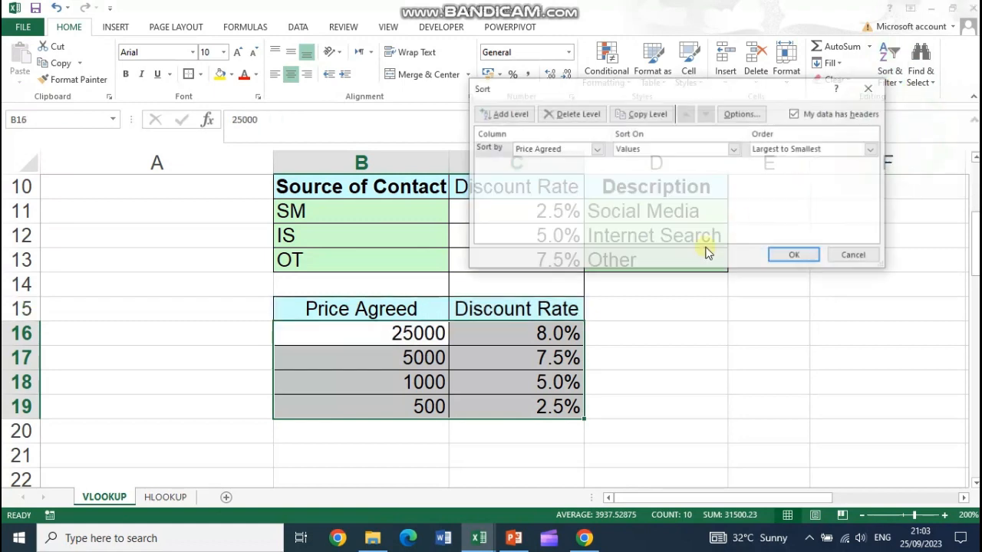
left_click(872, 149)
left_click(805, 163)
left_click(796, 255)
left_click_drag(750, 502, 843, 498)
scroll(636, 344, "up", 3)
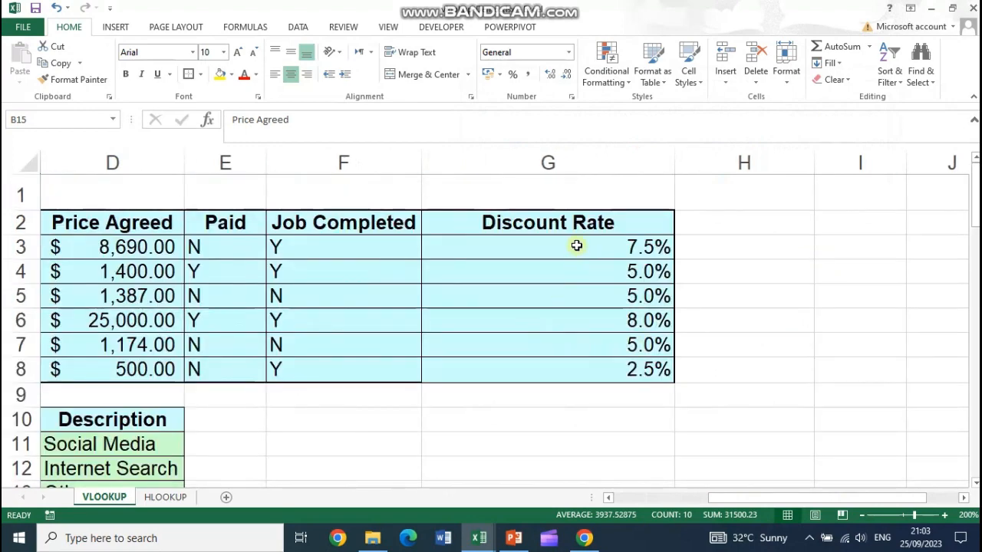
Step: Examine the horizontal lookup table in B11:D12 on the HLOOKUP sheet, with codes above their descriptions
left_click(165, 498)
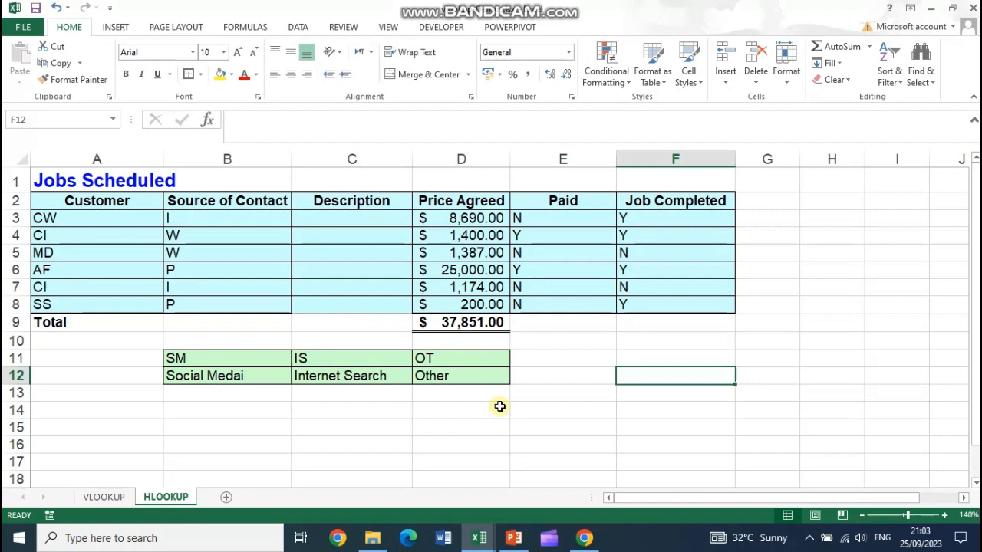
left_click(180, 357)
left_click_drag(180, 357, 328, 357)
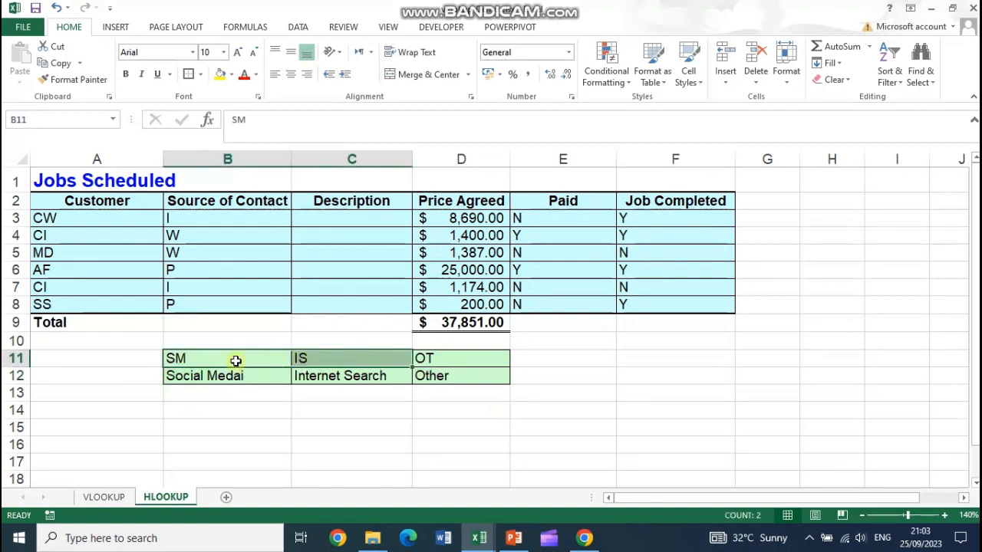
left_click_drag(234, 361, 446, 366)
left_click_drag(211, 362, 431, 362)
left_click_drag(198, 378, 451, 377)
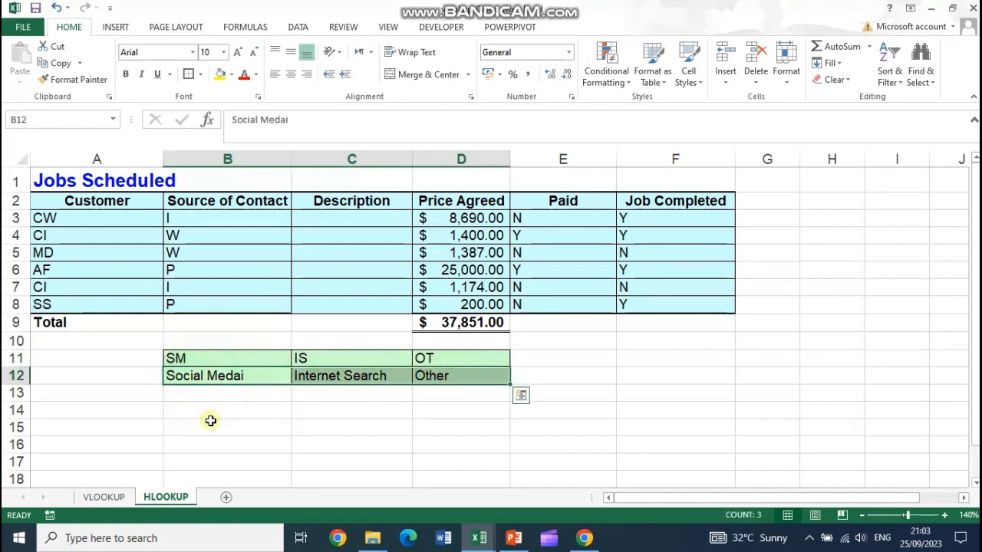
left_click(196, 359)
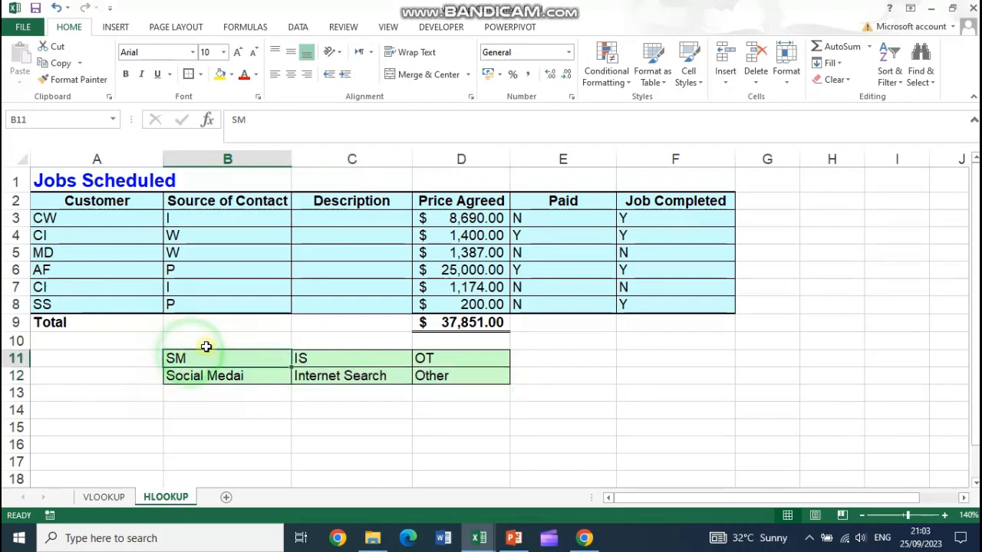
left_click(329, 215)
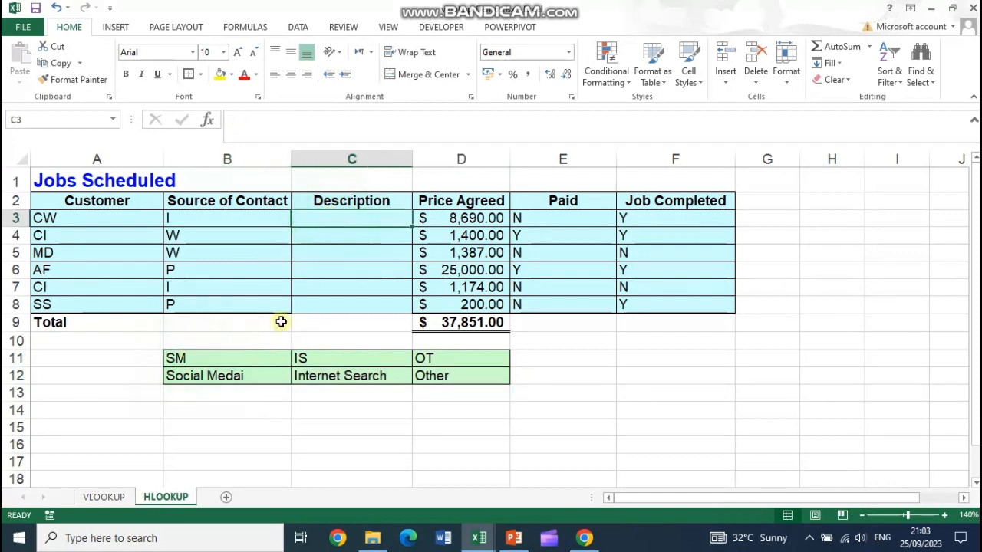
left_click(229, 378)
left_click(334, 378)
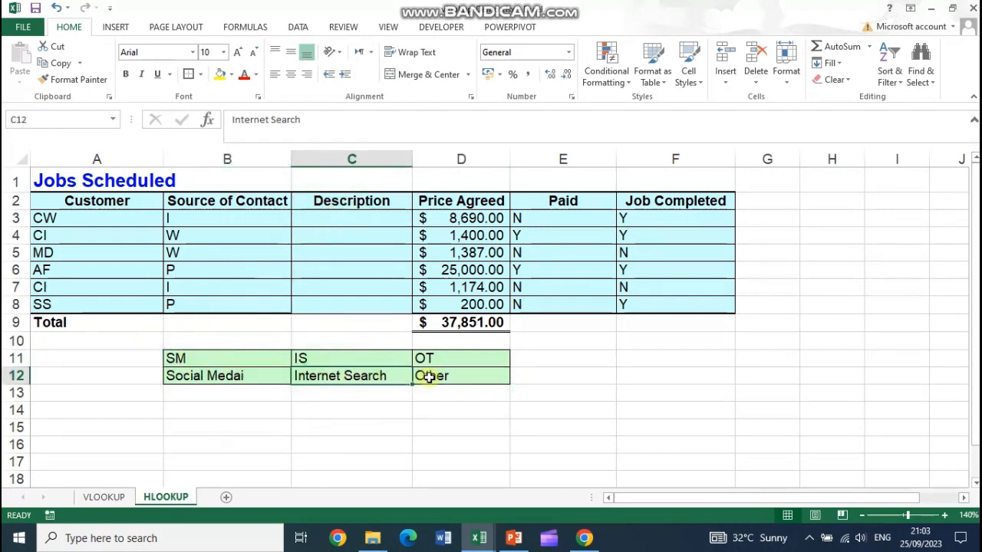
left_click(430, 376)
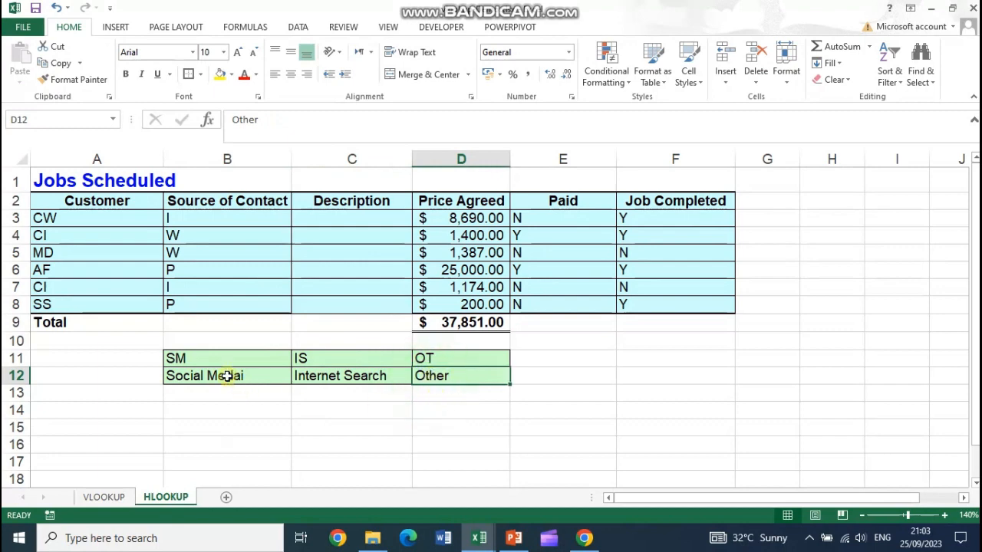
left_click_drag(209, 360, 420, 360)
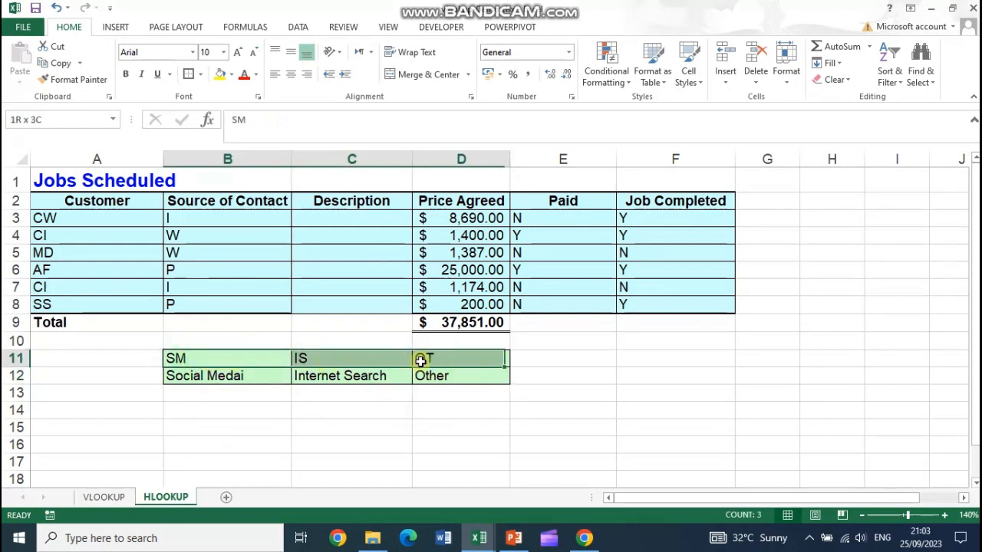
left_click(358, 218)
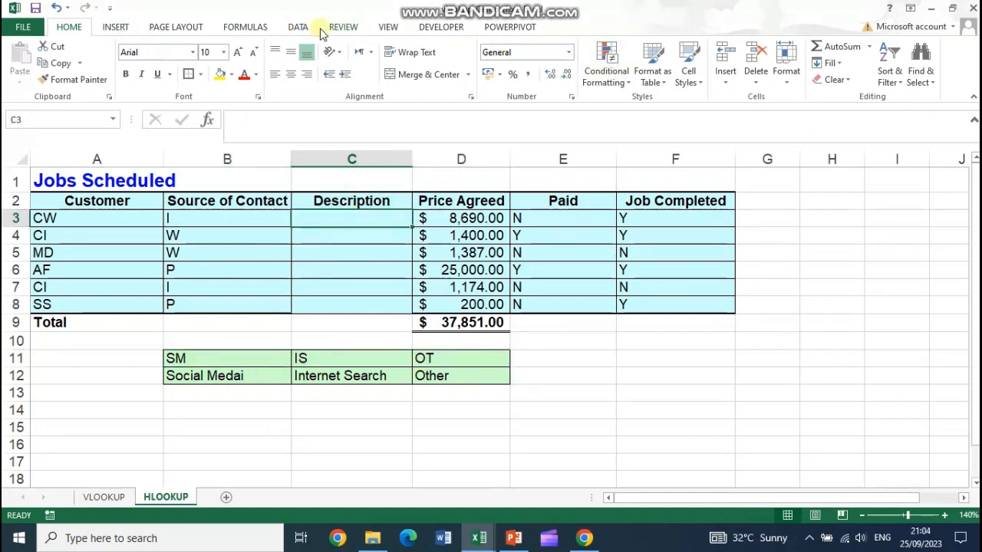
left_click(244, 28)
left_click(276, 76)
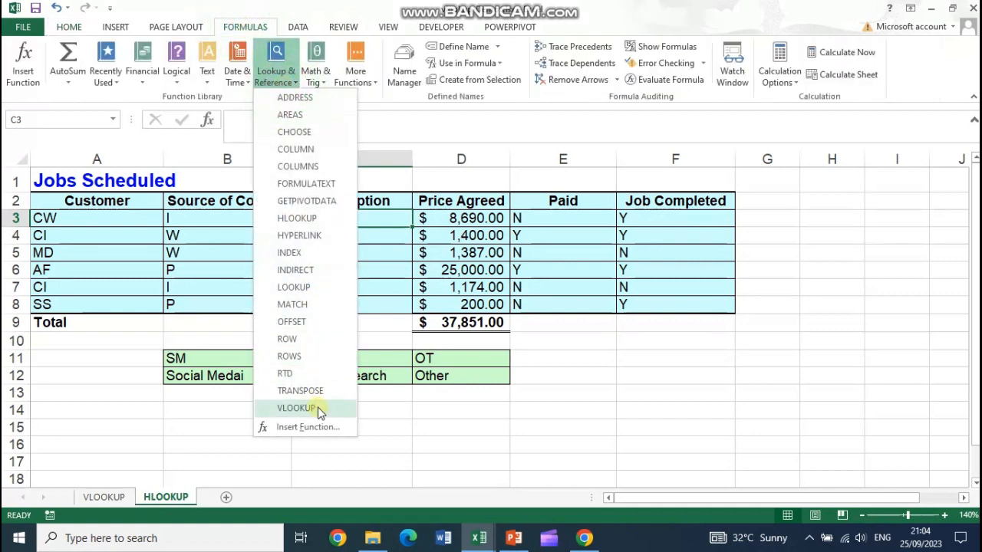
left_click(299, 219)
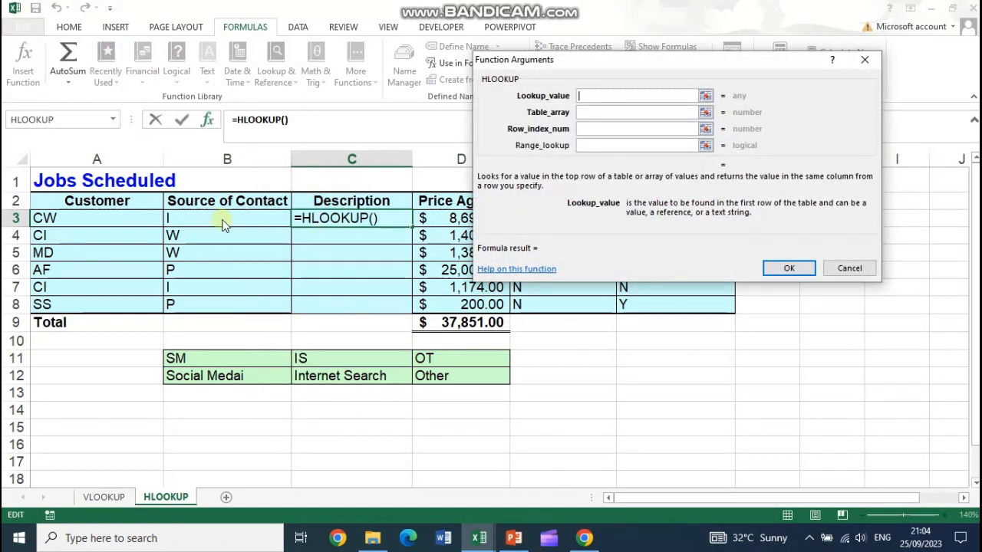
key("Escape")
Step: Copy the Source of Contact codes B3:B8 from the VLOOKUP sheet into B3:B8 of the HLOOKUP sheet
left_click(115, 497)
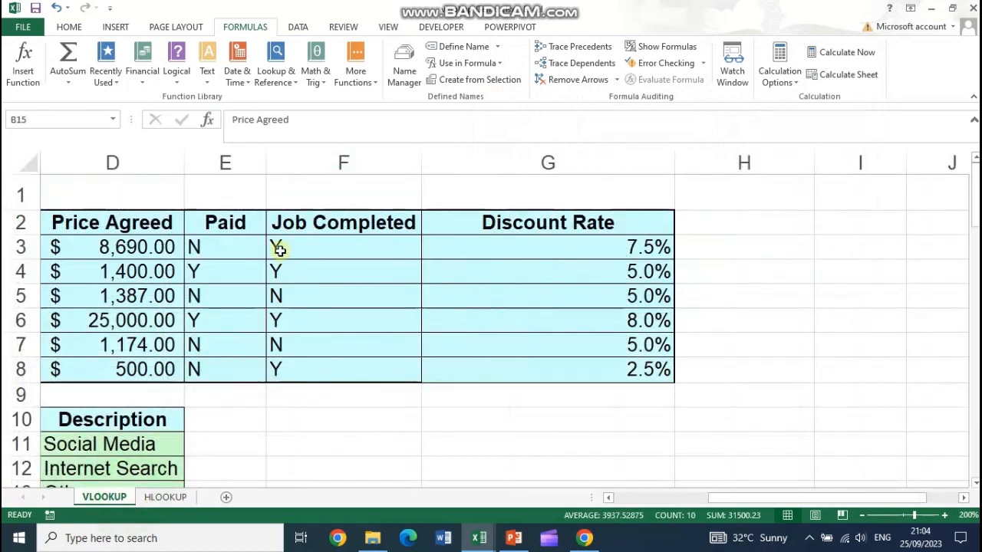
left_click_drag(772, 496, 678, 495)
left_click_drag(367, 247, 351, 363)
key("ctrl+c")
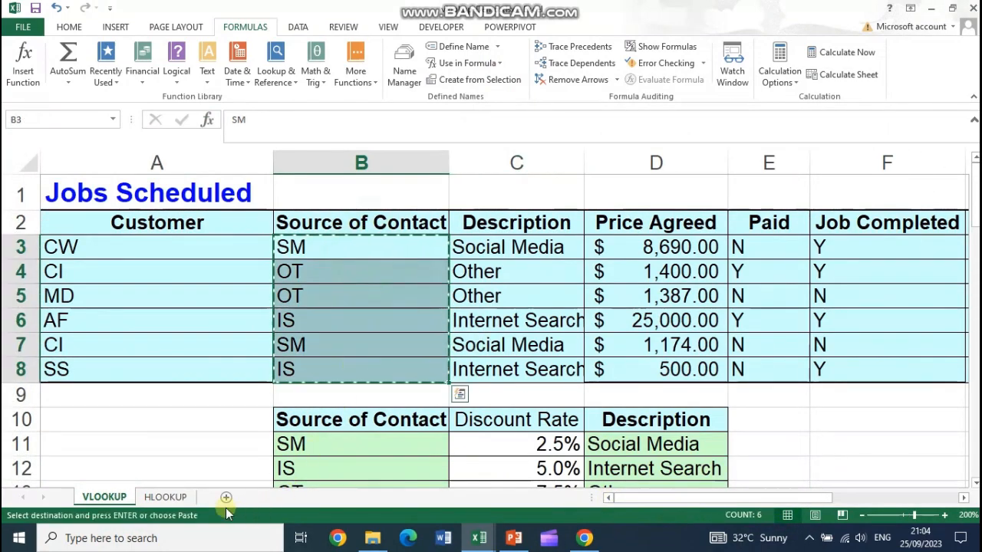
left_click(165, 497)
left_click_drag(211, 221, 202, 308)
key("ctrl+v")
Step: Start an HLOOKUP in C3 with lookup value B3 and the absolute table array $B$11:$D$12
left_click(342, 217)
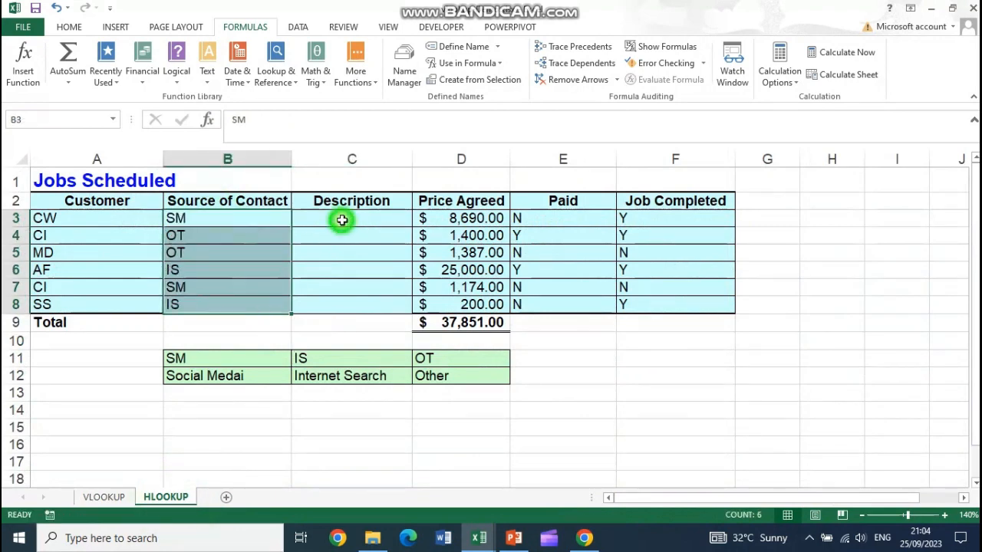
left_click(280, 80)
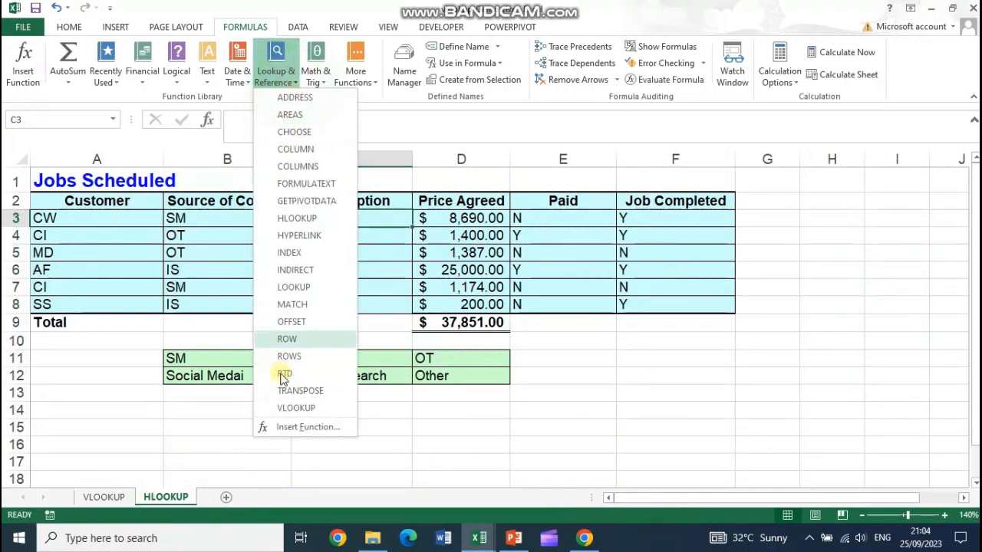
left_click(296, 218)
left_click(230, 220)
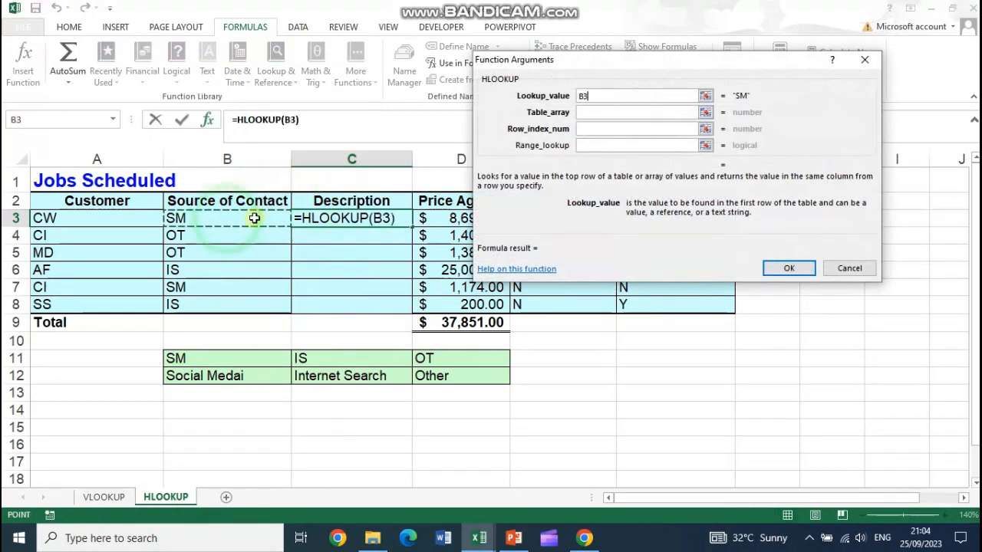
left_click(621, 115)
left_click_drag(208, 355, 431, 374)
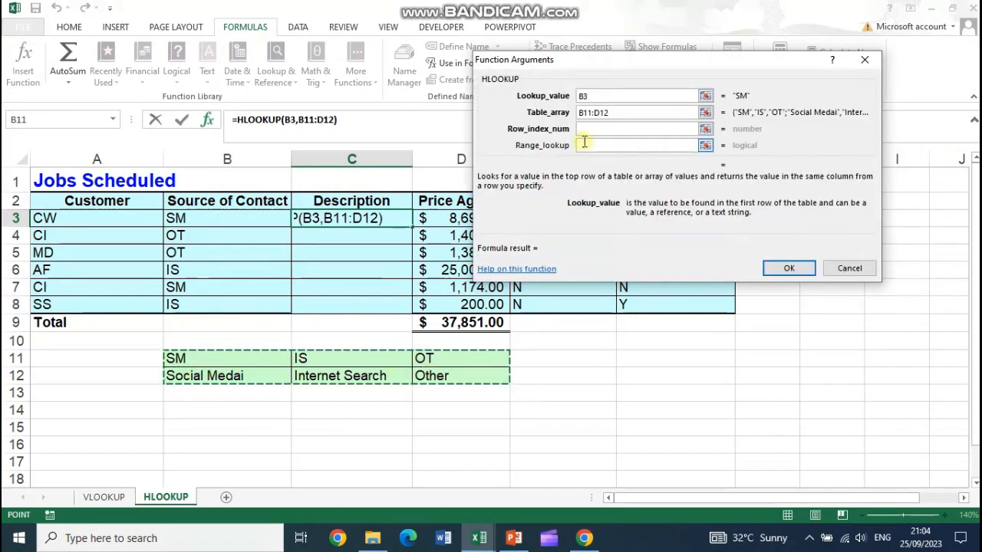
left_click(617, 115)
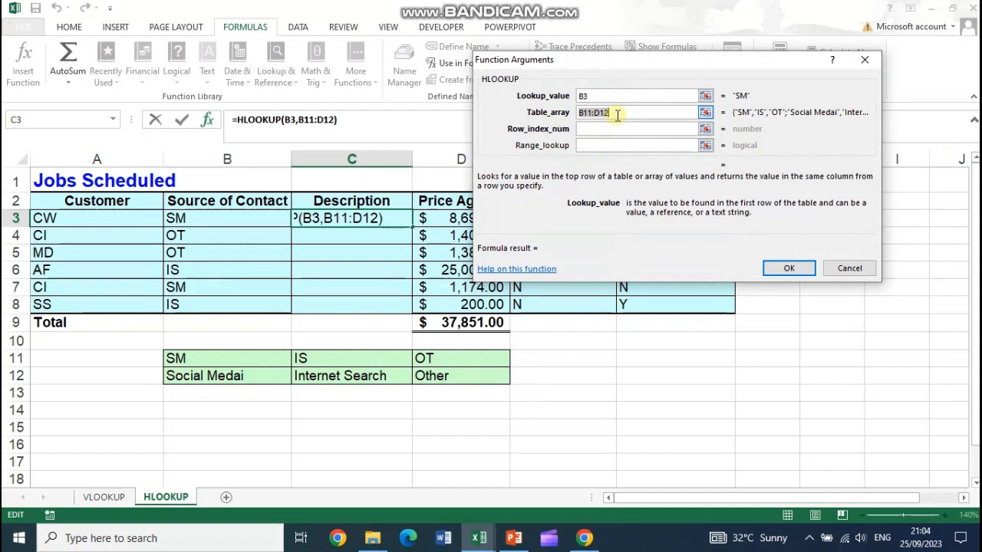
key("F4")
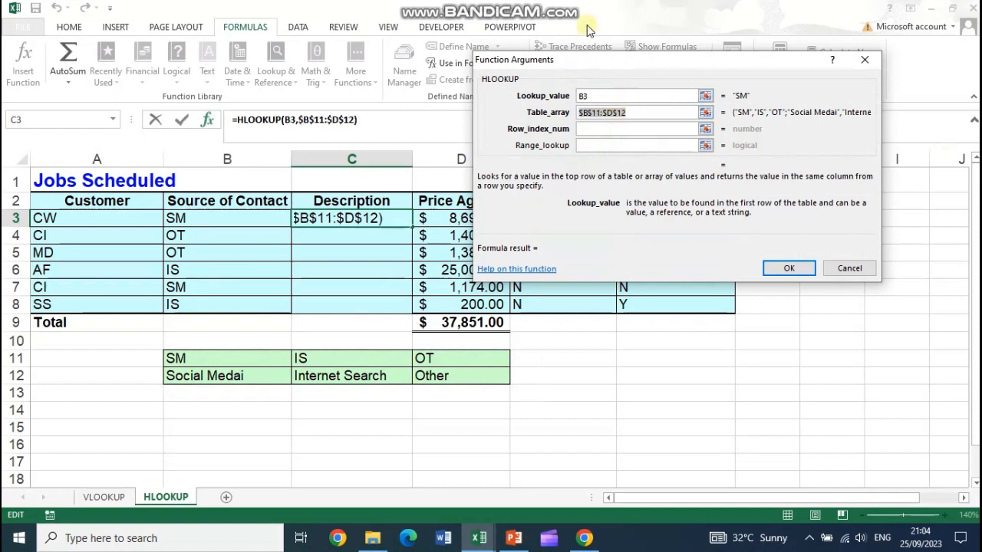
Step: Complete the HLOOKUP with row index 2 and range lookup 0, and fill it down the Description column to C8
left_click(634, 128)
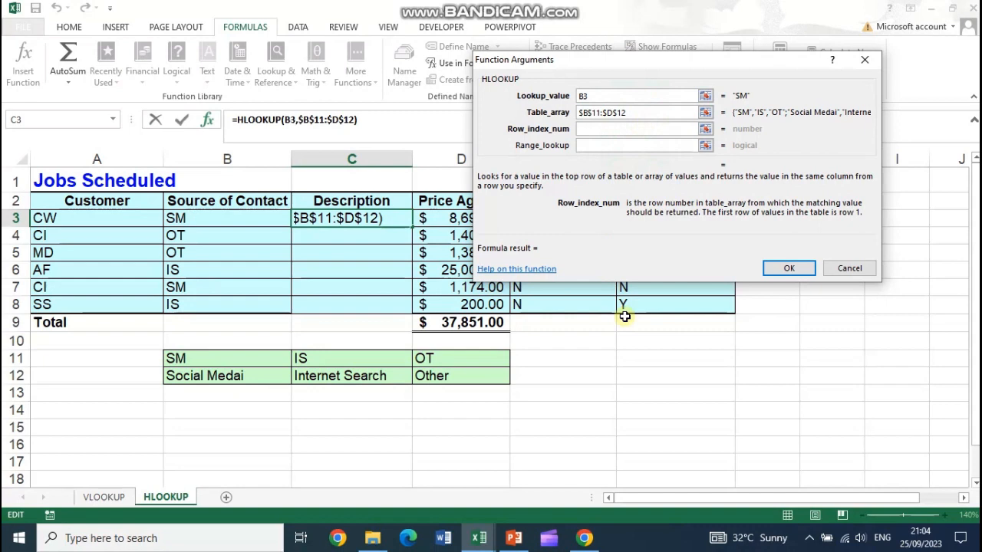
type("2")
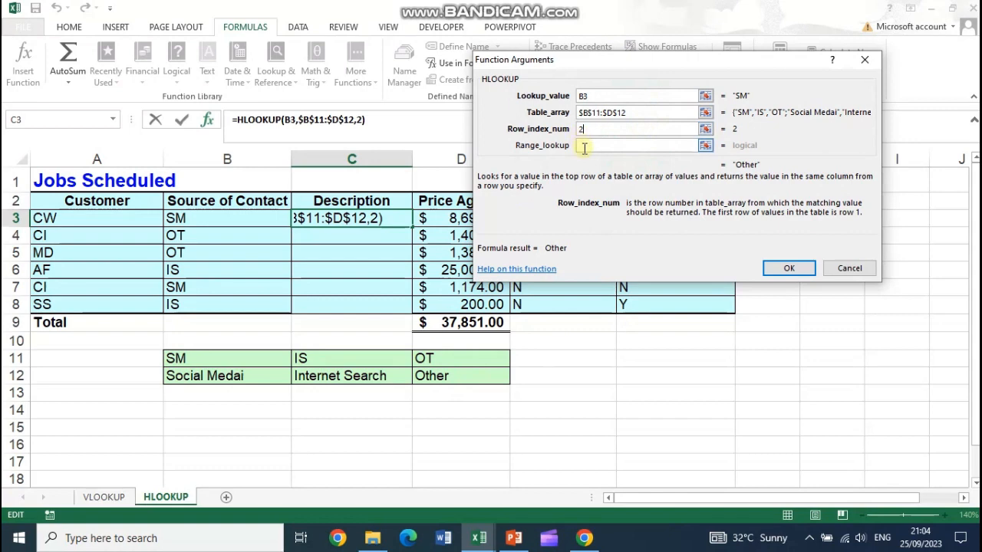
left_click(584, 146)
type("0")
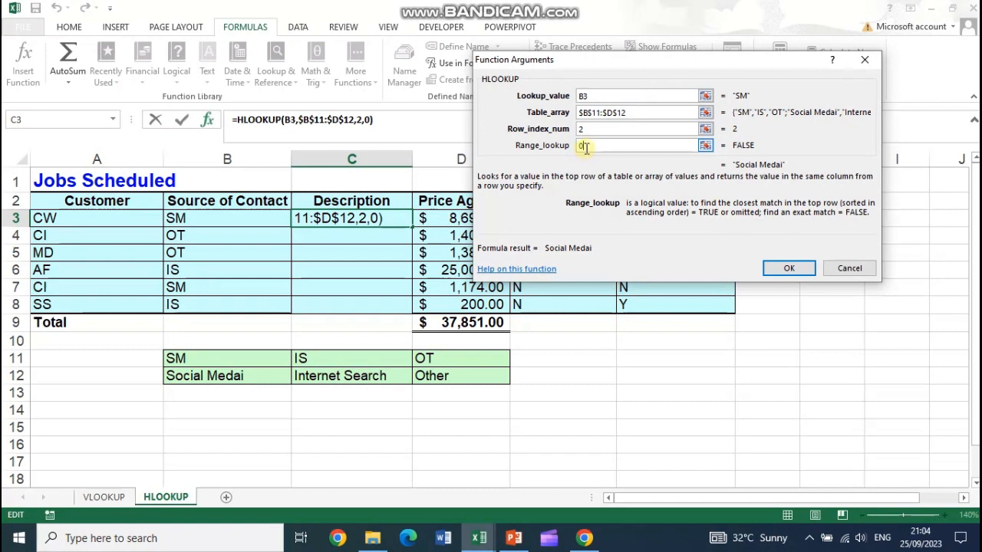
left_click(788, 268)
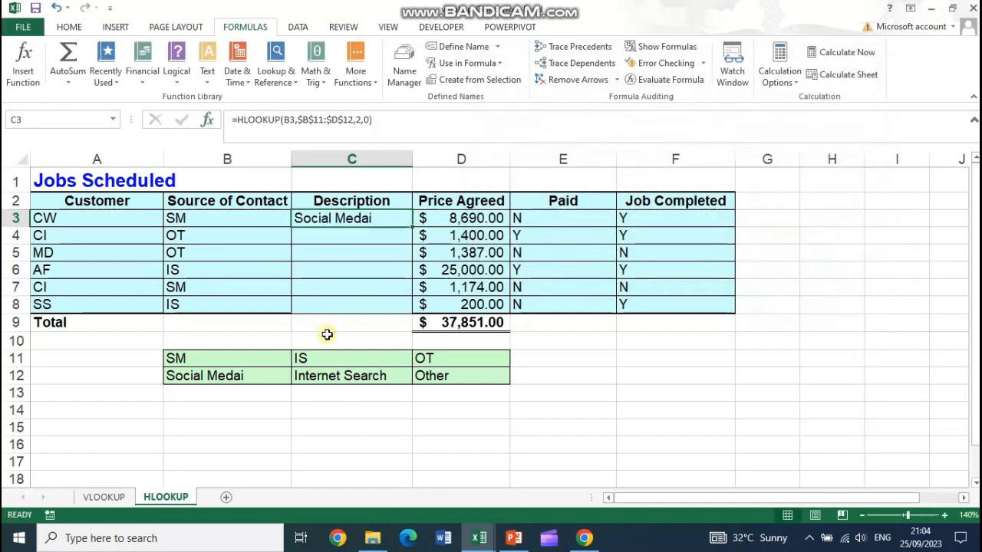
left_click_drag(415, 228, 407, 310)
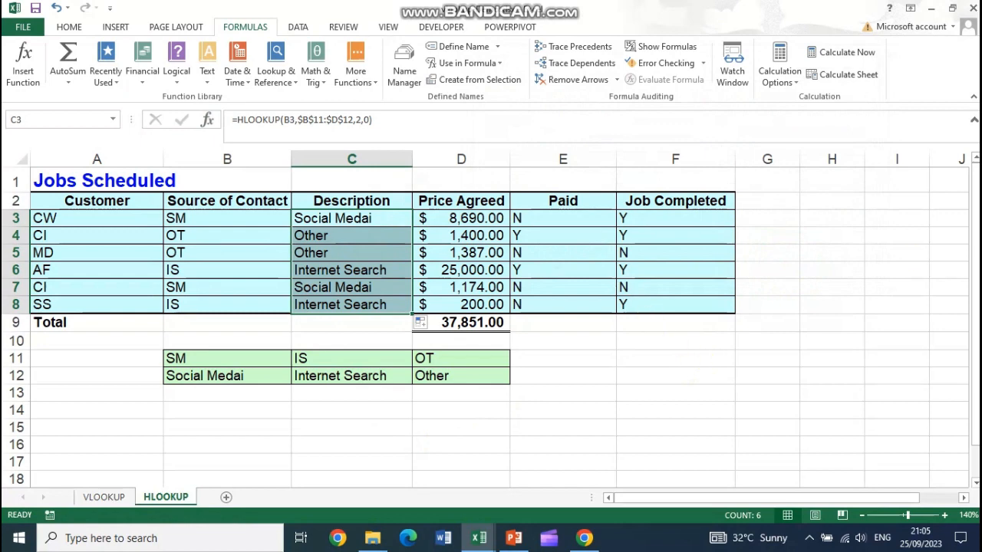
Step: Close vlookup-Demo.xlsx without saving and switch to the employee attendance workbook
left_click(968, 8)
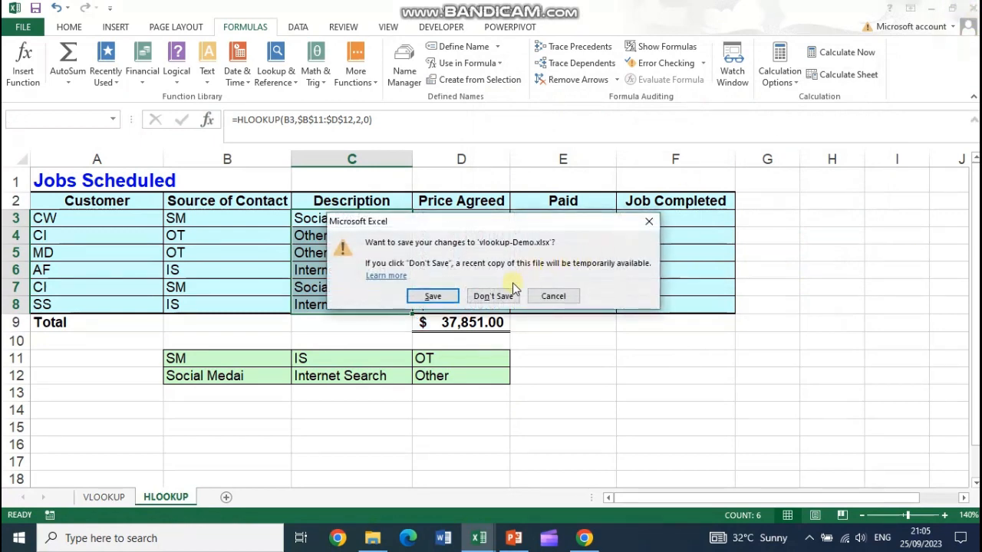
left_click(491, 296)
left_click(491, 544)
Step: Examine the employee codes on the JanAttendance sheet and the matching employee records on the Employee-Master sheet
left_click(206, 497)
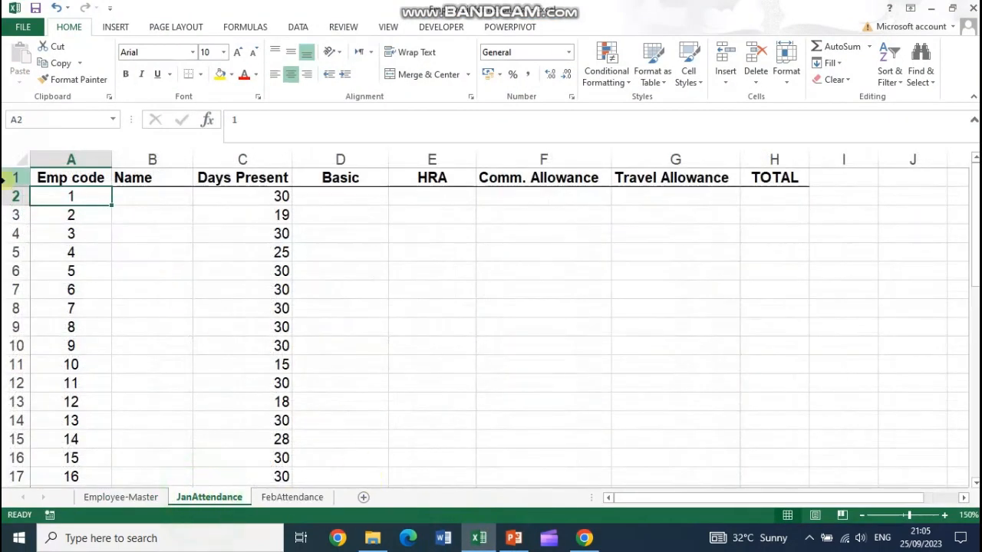
left_click_drag(77, 197, 77, 215)
left_click(123, 497)
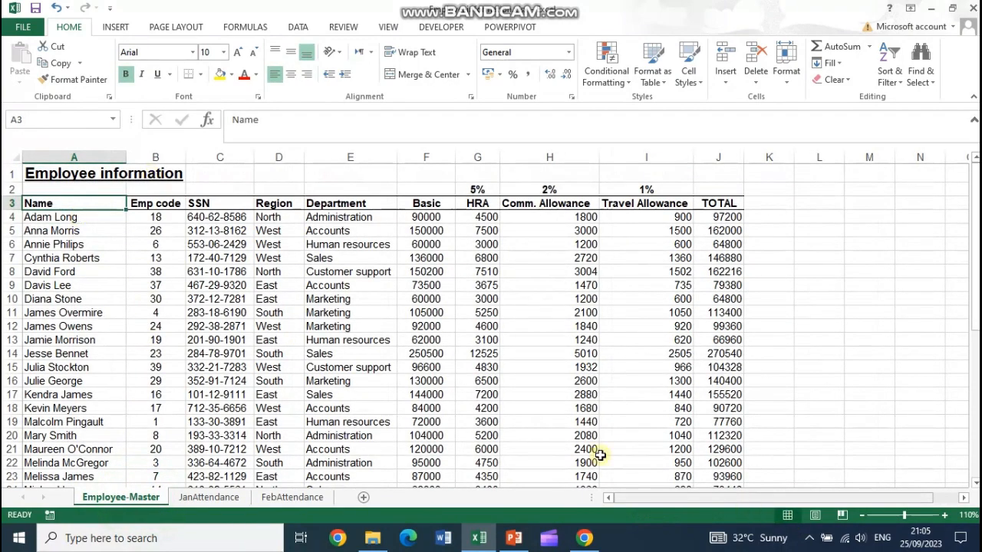
left_click_drag(157, 217, 723, 217)
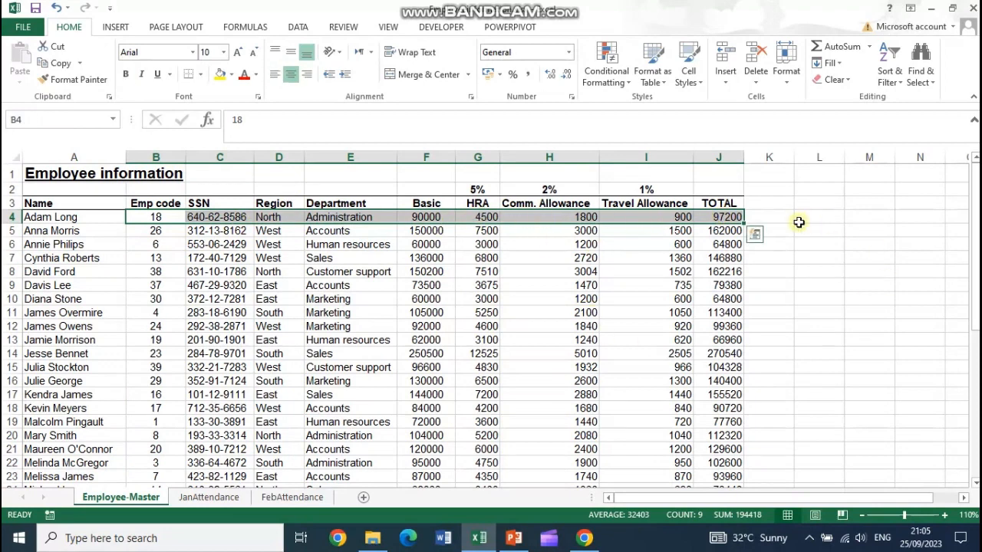
left_click(205, 498)
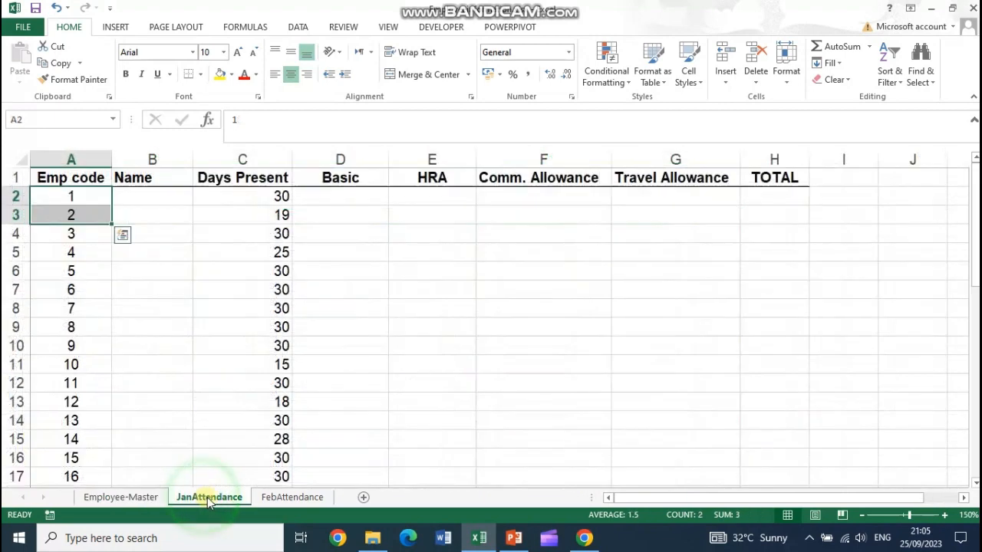
left_click(181, 191)
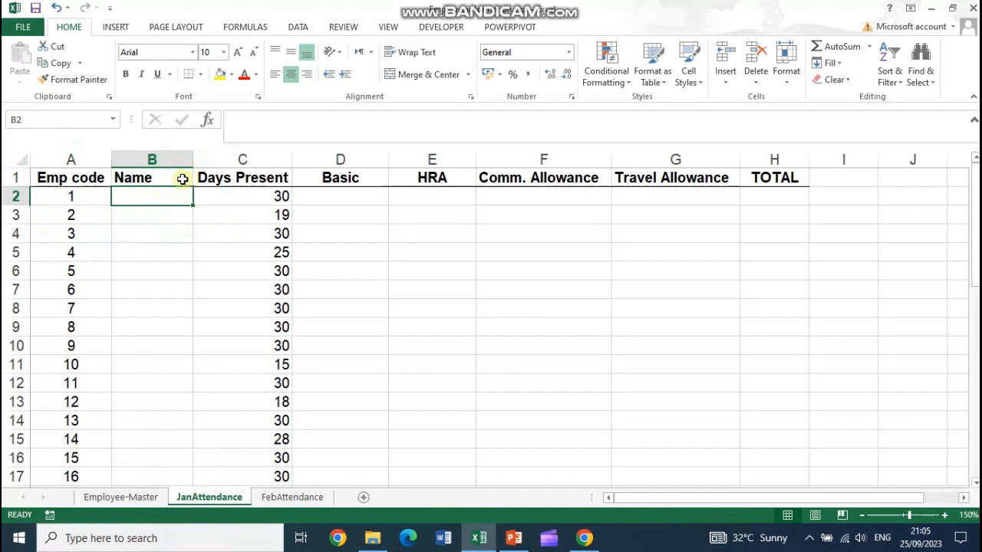
Step: Centre the JanAttendance header cells A1:H1 horizontally and vertically
left_click(44, 182)
left_click_drag(134, 180, 774, 178)
left_click(290, 73)
left_click(291, 51)
left_click(291, 74)
left_click(306, 52)
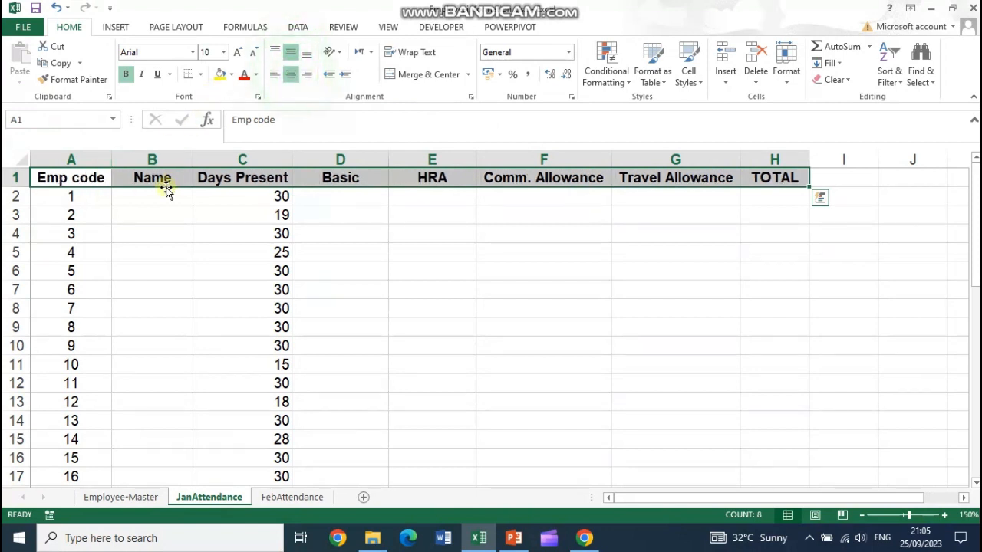
Step: Examine the Name, Basic, HRA, allowance and TOTAL columns that need filling on the JanAttendance sheet
left_click(148, 196)
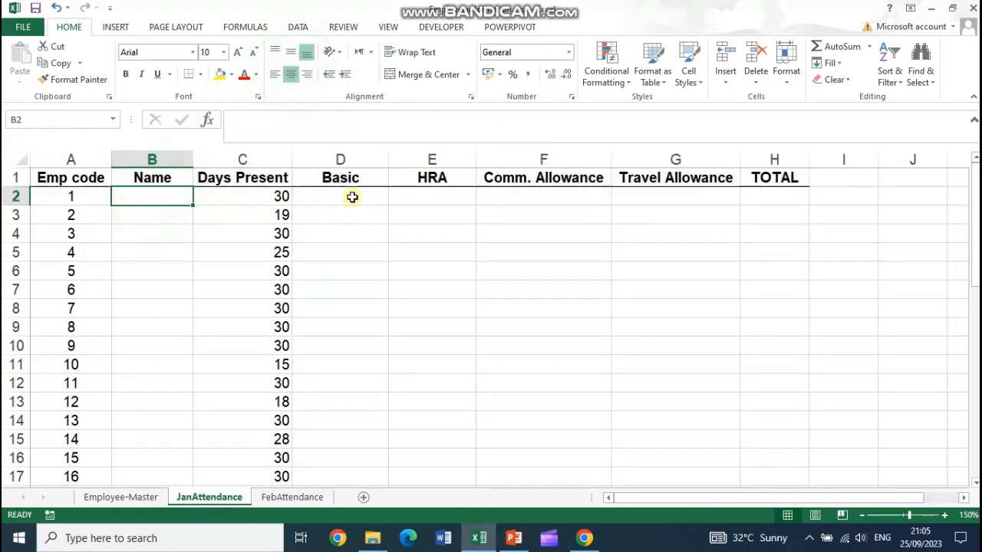
left_click_drag(185, 197, 173, 387)
left_click_drag(355, 196, 362, 331)
left_click(84, 194)
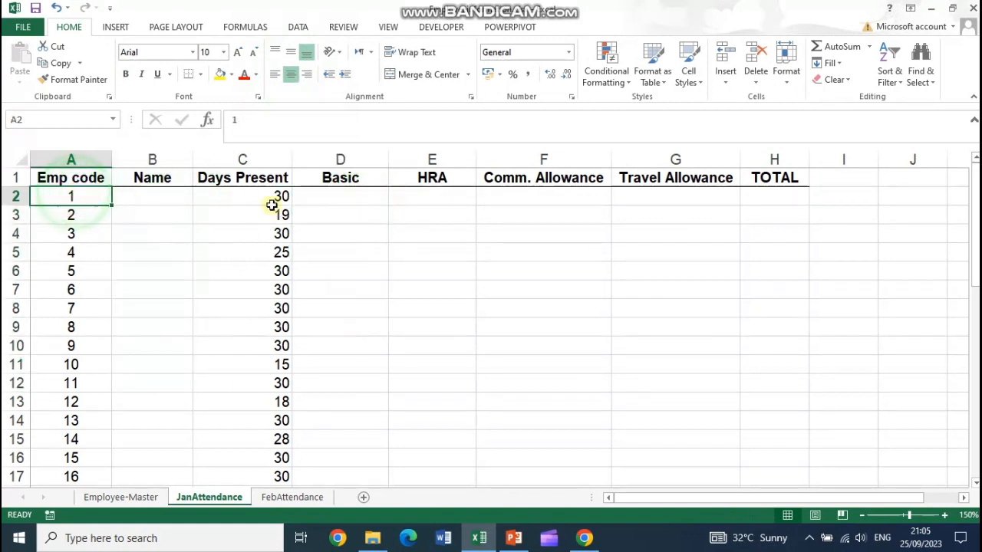
left_click_drag(159, 202, 158, 274)
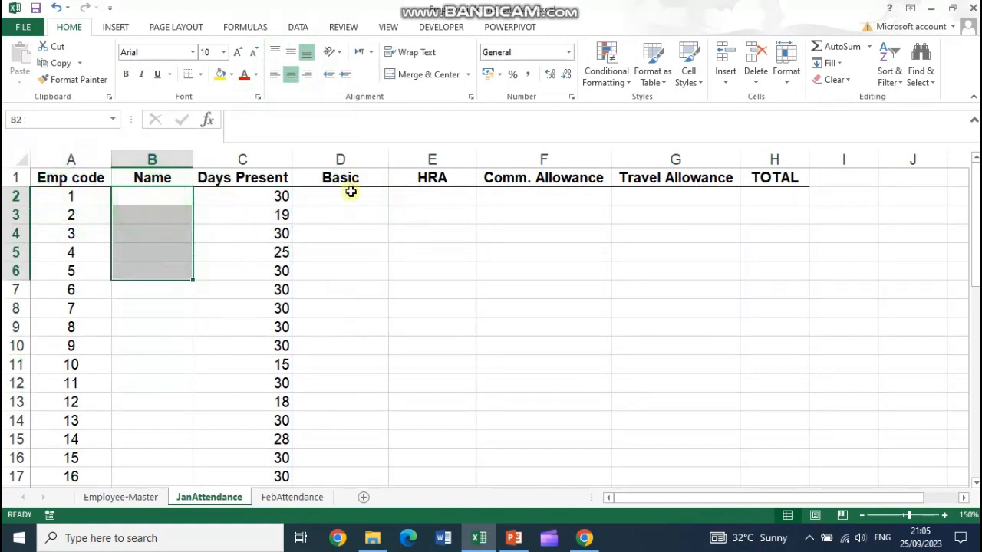
left_click_drag(349, 193, 350, 272)
left_click_drag(422, 201, 429, 272)
left_click_drag(542, 192, 623, 252)
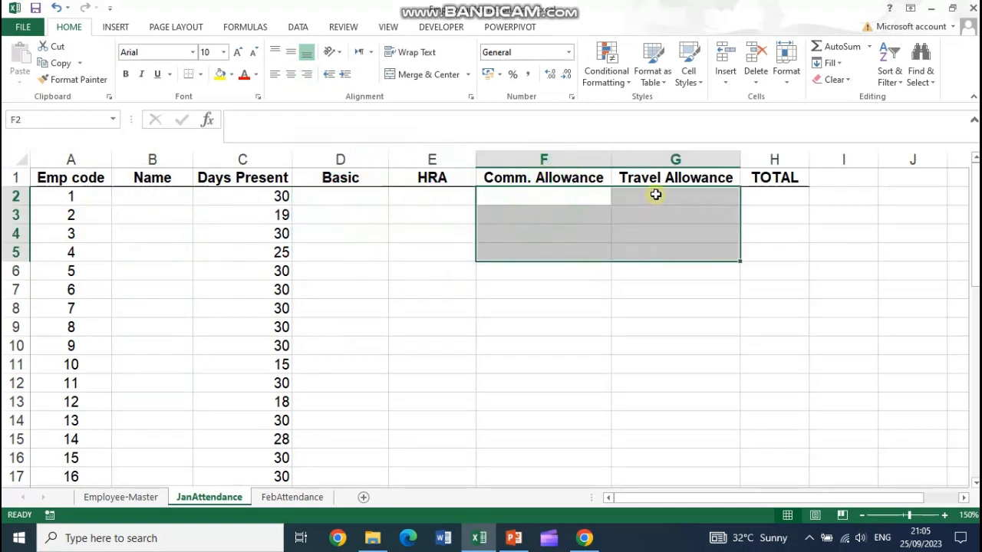
left_click(684, 192)
left_click(766, 192)
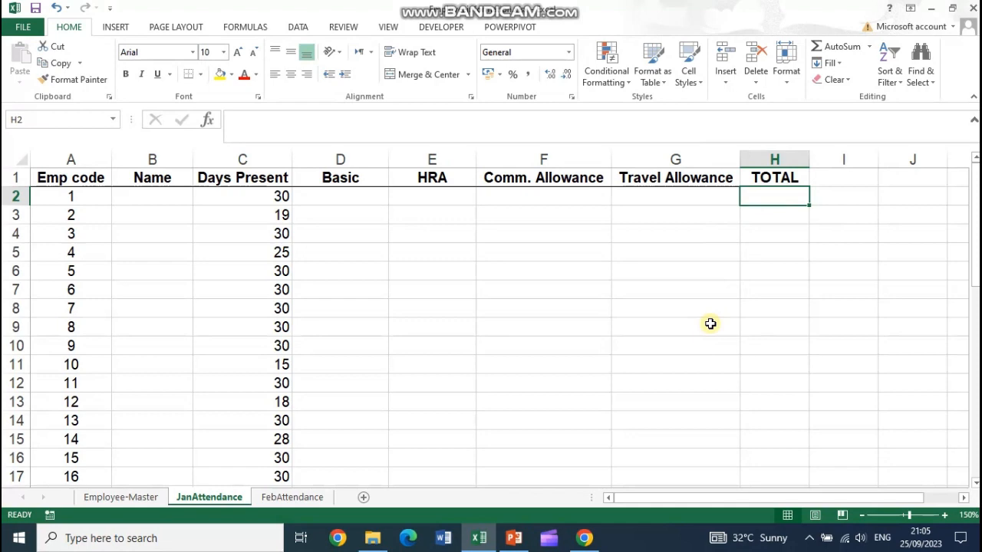
left_click(161, 197)
Step: Compare the Name and Emp code column order on Employee-Master with the Basic to Travel Allowance headers on JanAttendance
left_click(123, 497)
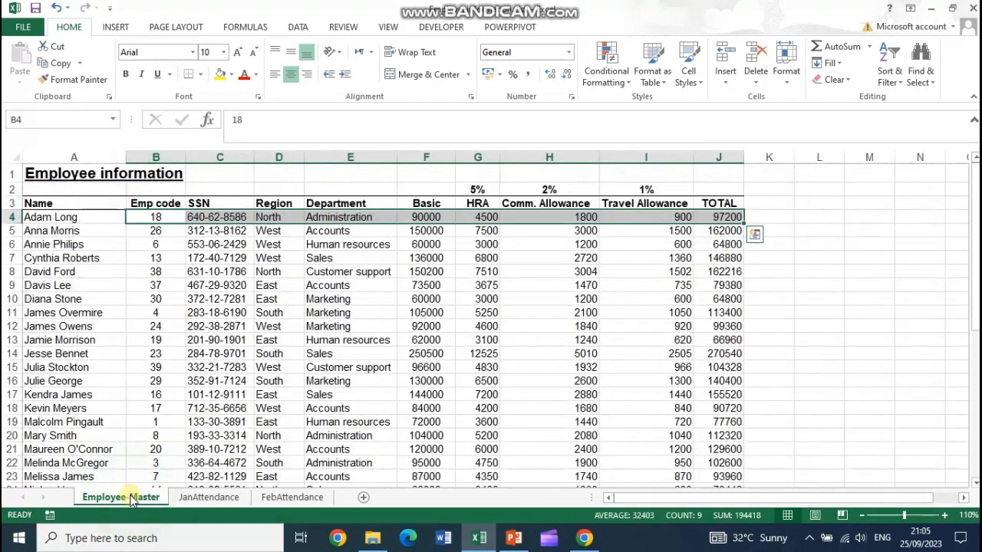
left_click(165, 217)
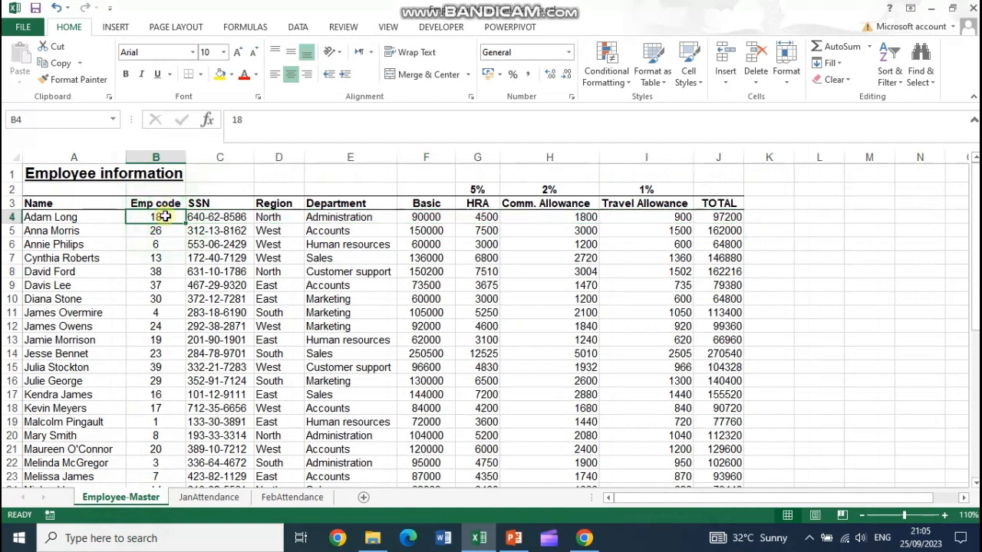
left_click_drag(164, 217, 161, 354)
left_click_drag(84, 218, 82, 382)
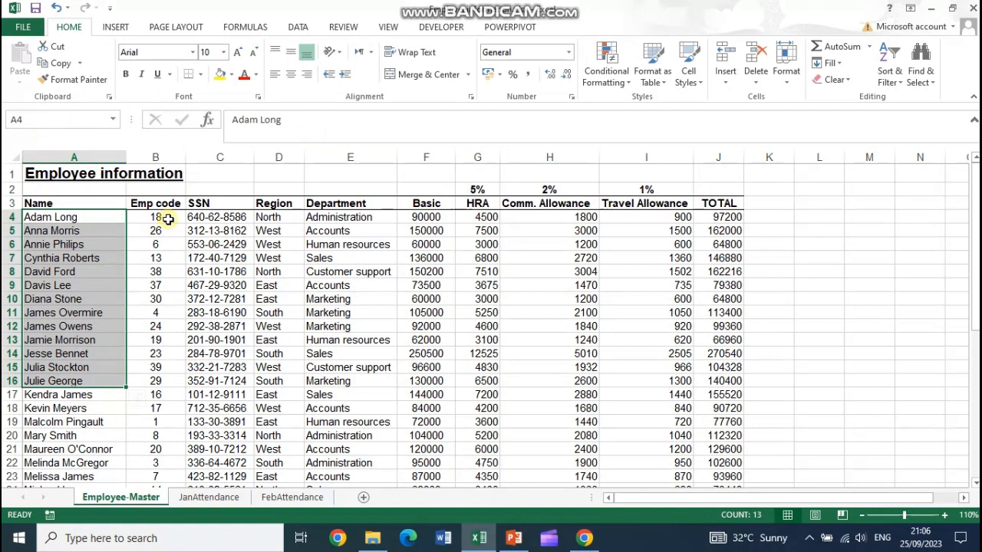
left_click(208, 497)
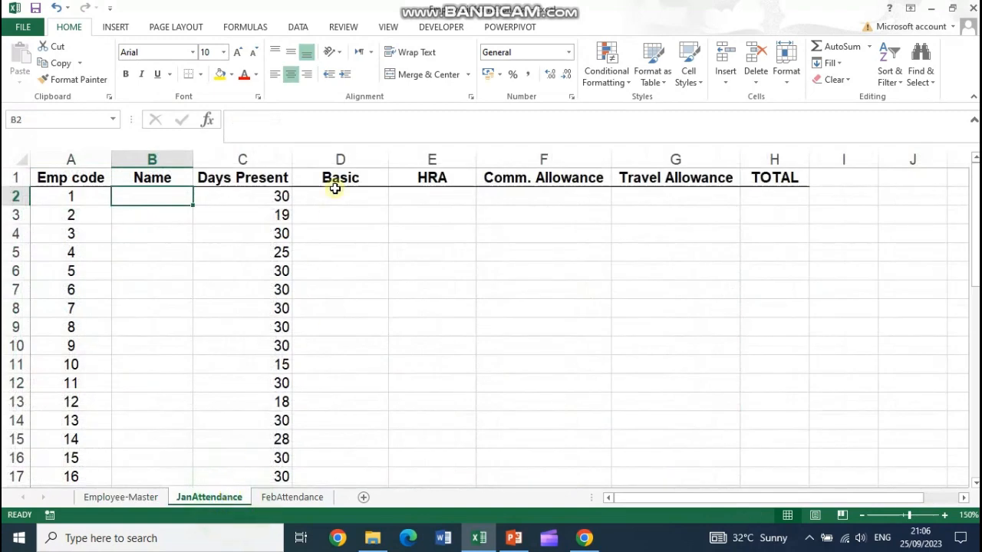
left_click(345, 180)
left_click_drag(345, 180, 675, 179)
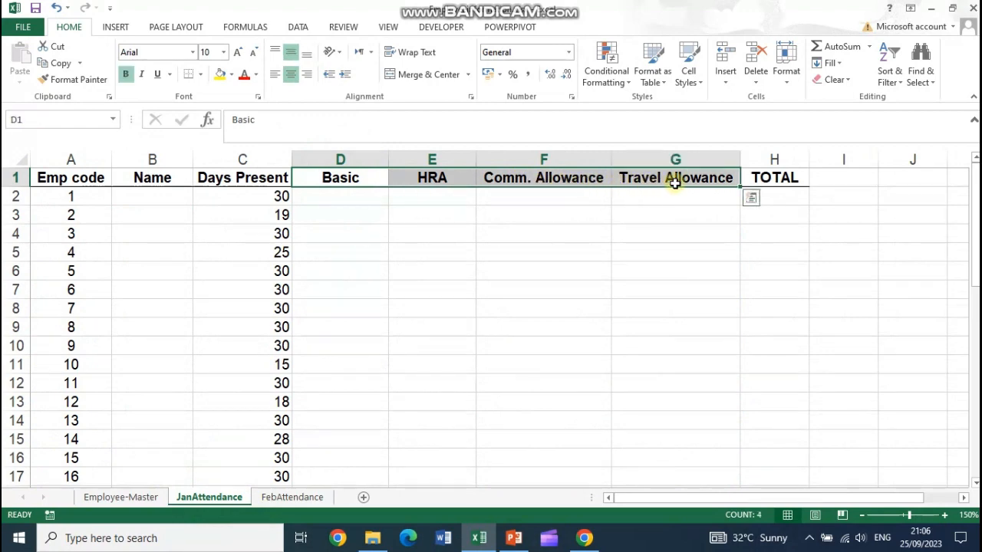
Step: Start a VLOOKUP in the first Basic cell D2 of JanAttendance with $A2 as the lookup value
left_click(307, 201)
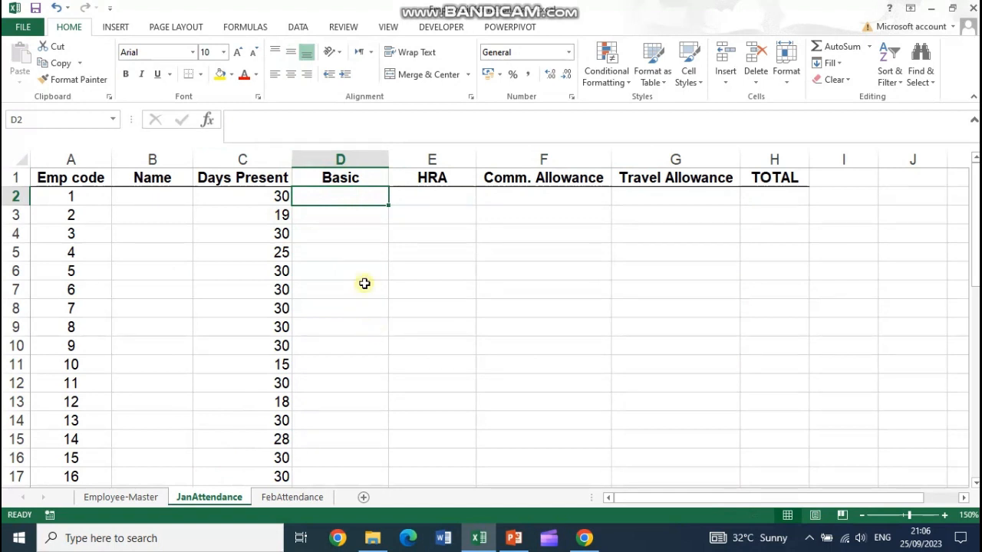
left_click(242, 30)
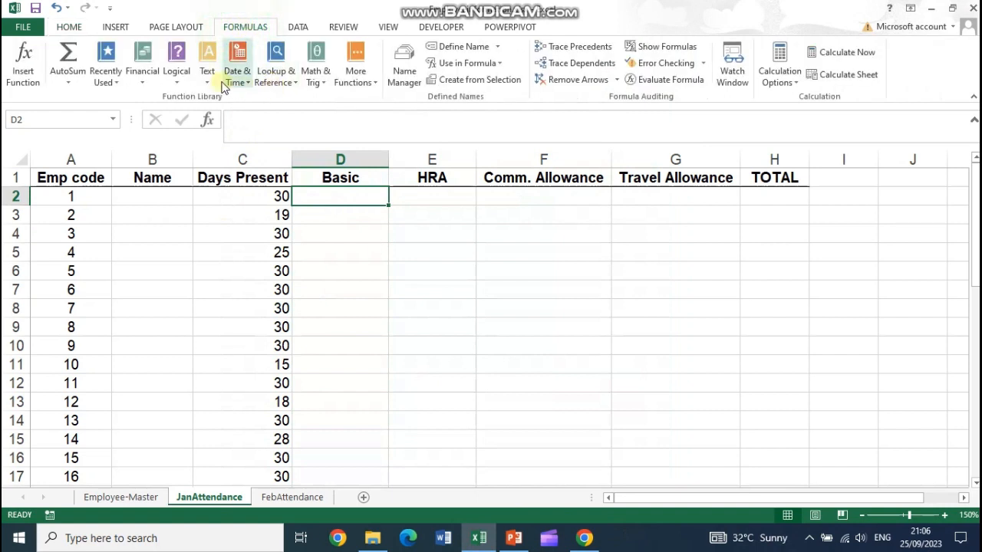
left_click(275, 72)
left_click(291, 408)
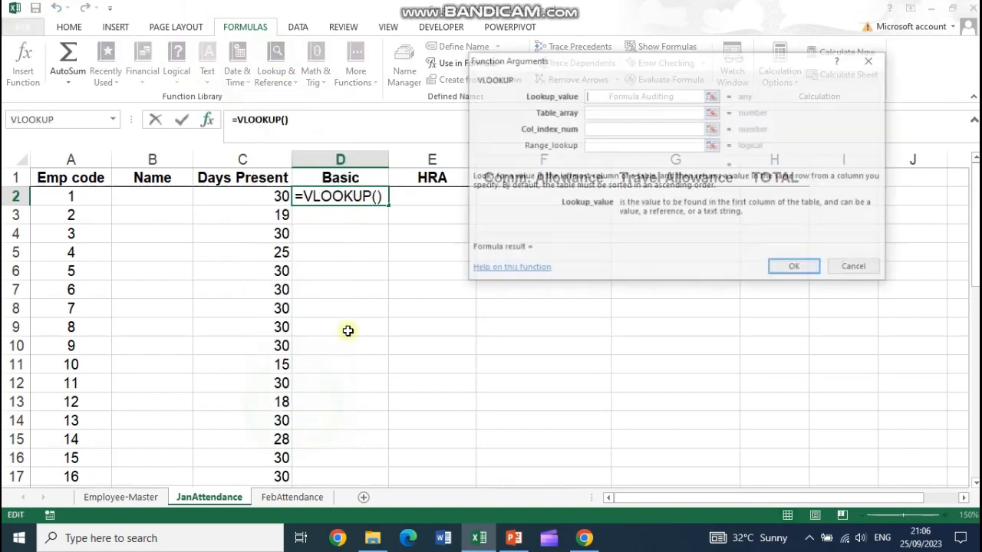
left_click(80, 196)
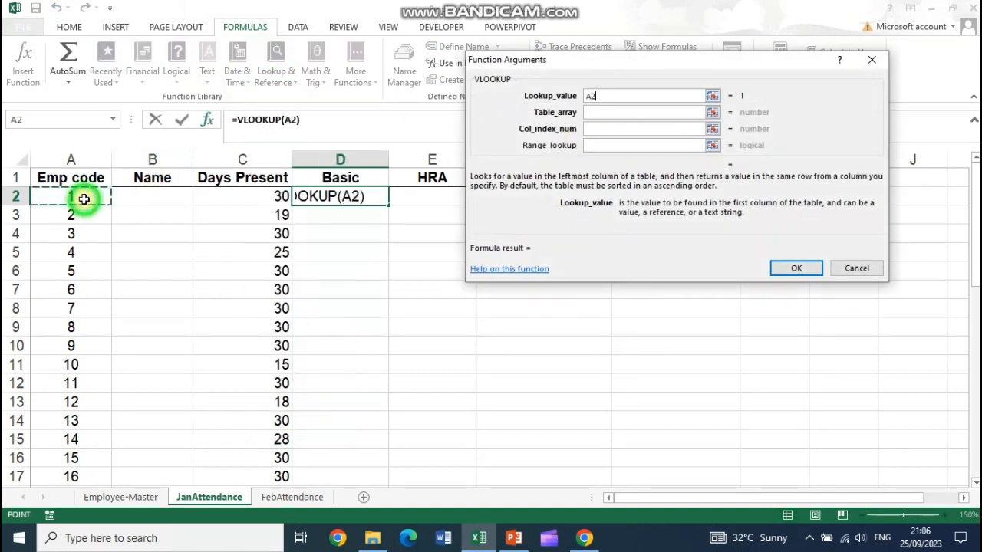
left_click(589, 95)
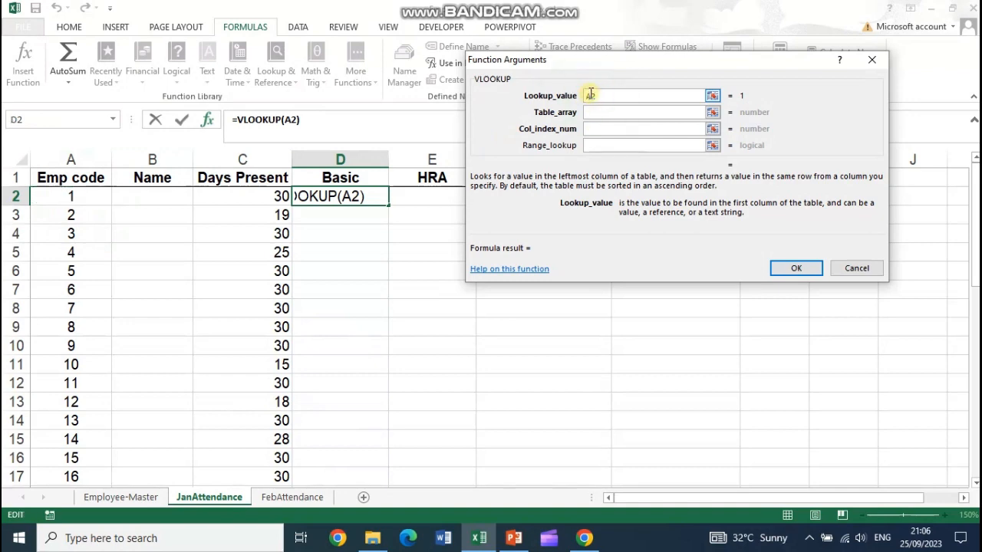
type("$")
Step: Set the lookup's table array to MasterData, the Employee-Master range from the Emp code header to the last TOTAL value
left_click(593, 112)
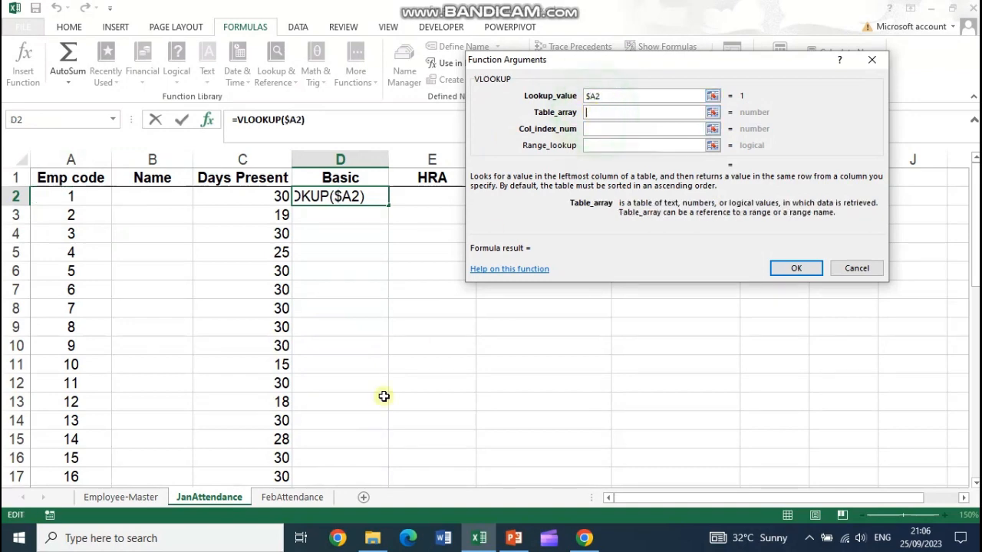
left_click(120, 497)
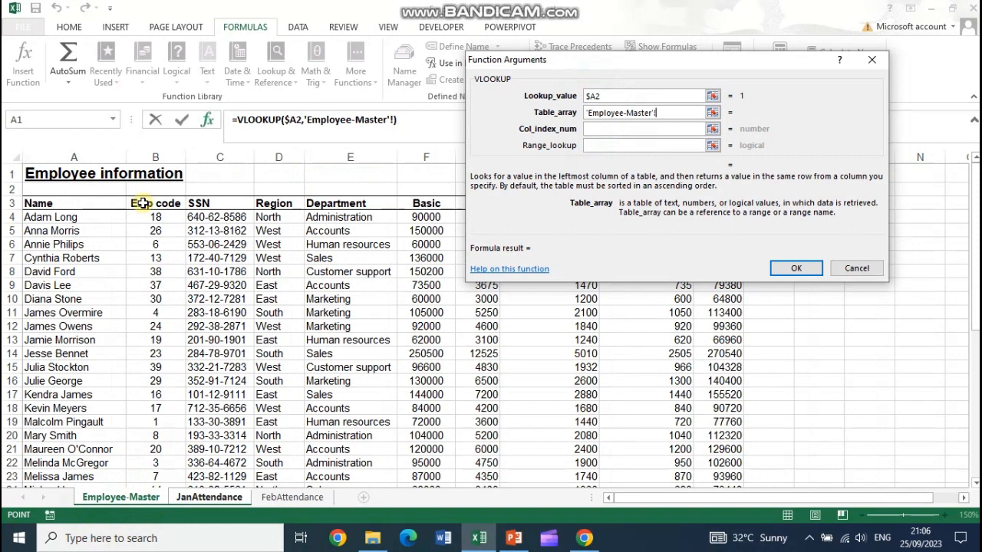
mouse_move(142, 204)
left_mouse_down()
mouse_move(686, 258)
mouse_move(675, 258)
mouse_move(700, 264)
mouse_move(691, 484)
mouse_move(721, 526)
mouse_move(741, 457)
left_mouse_up()
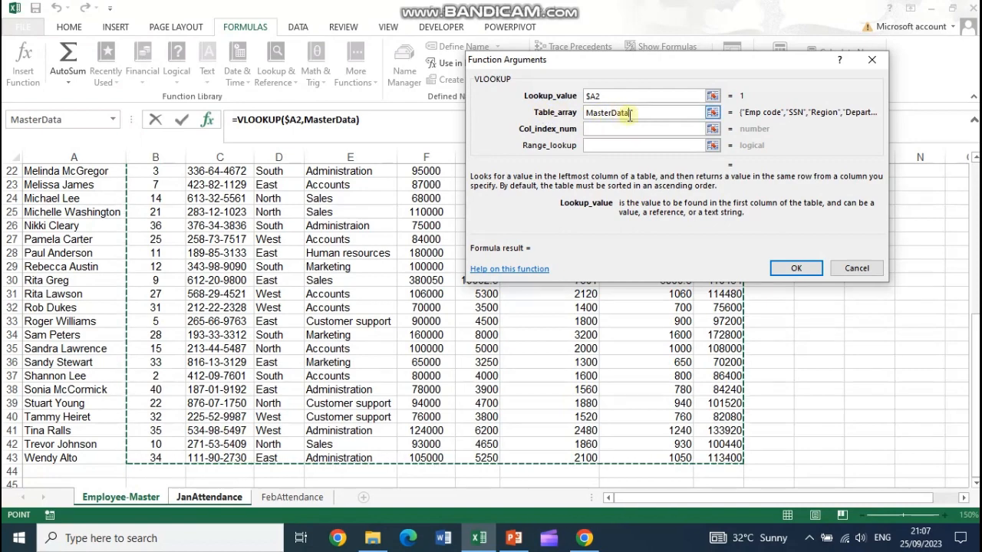
Step: Complete the Basic lookup in D2 with column index 5 and range lookup 0
left_click(603, 129)
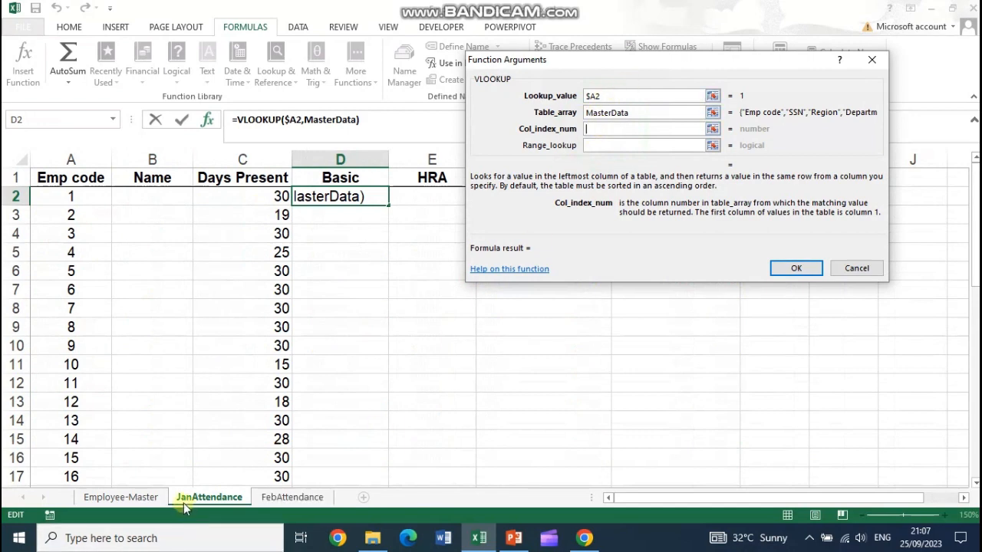
left_click(127, 497)
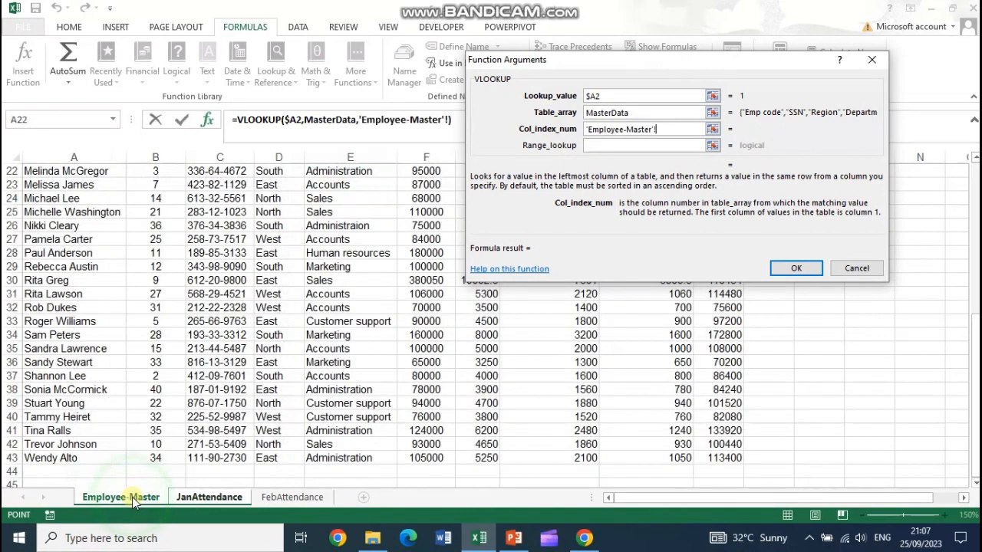
left_click_drag(599, 67, 606, 199)
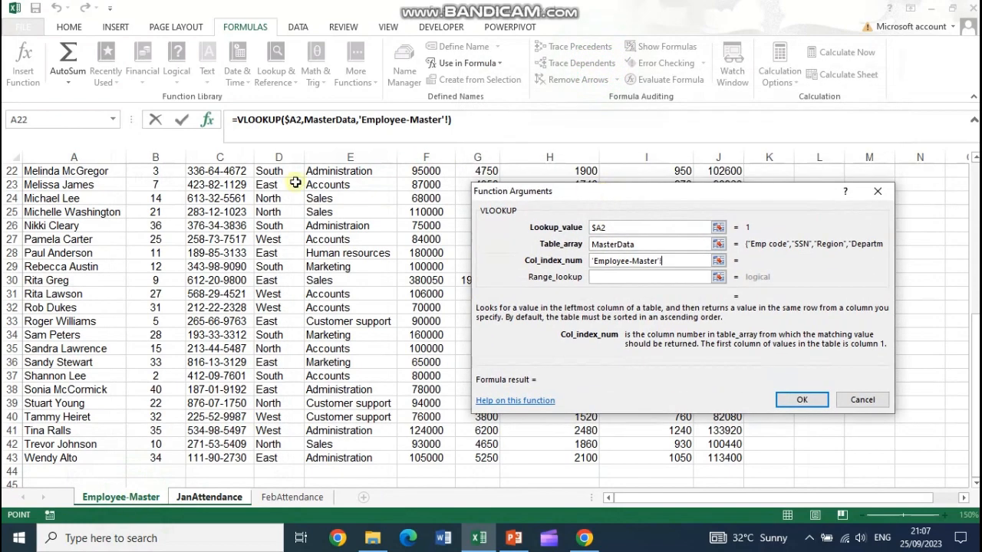
scroll(259, 223, "up", 7)
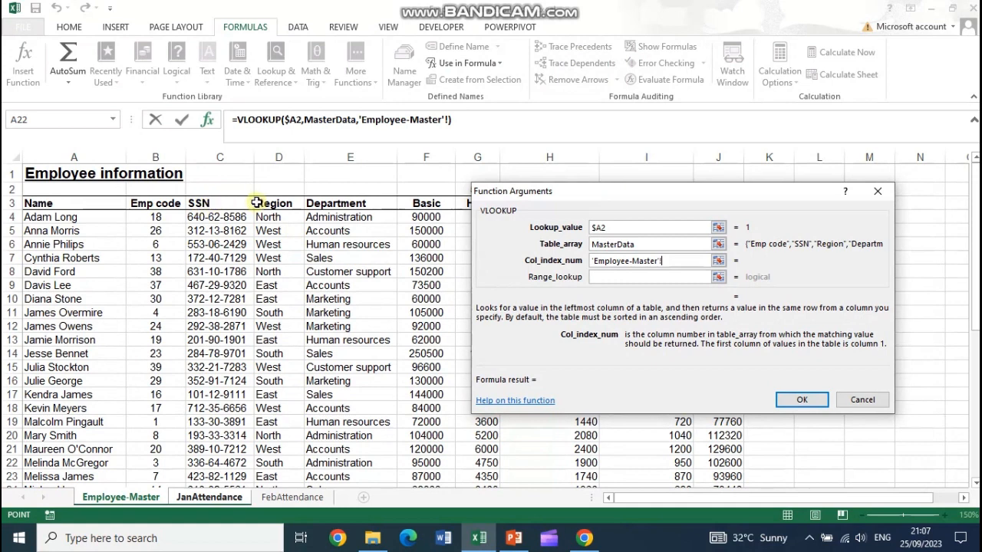
left_click_drag(661, 261, 594, 261)
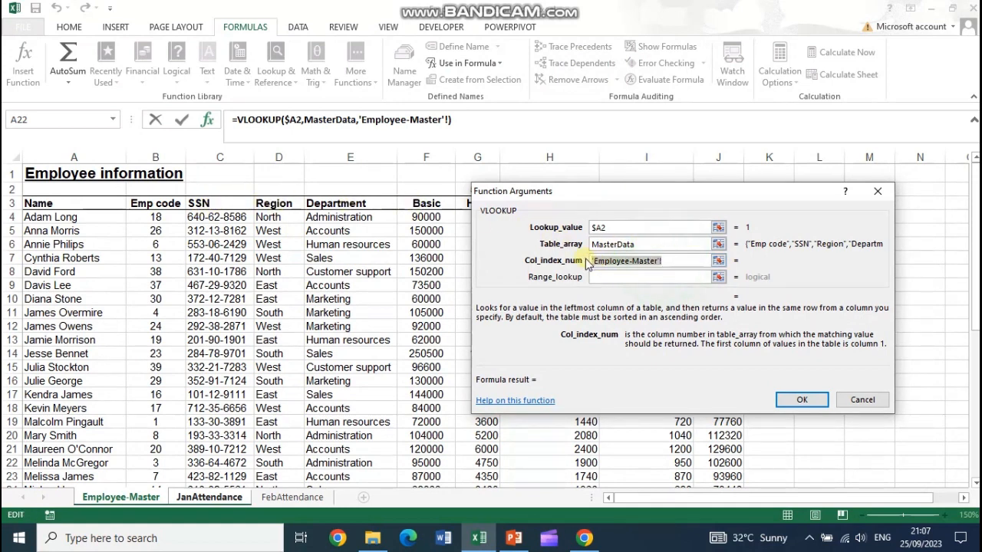
type("5")
left_click(606, 277)
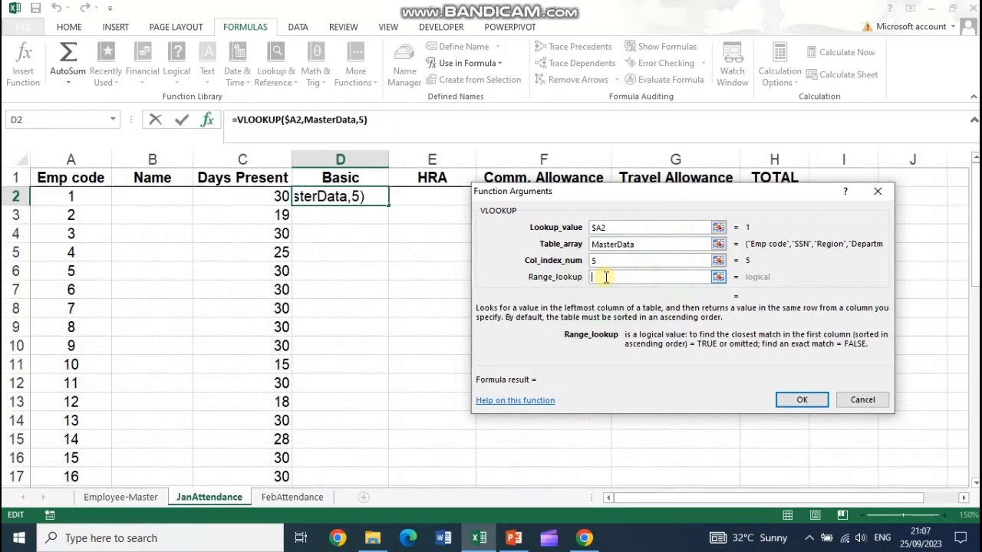
type("0")
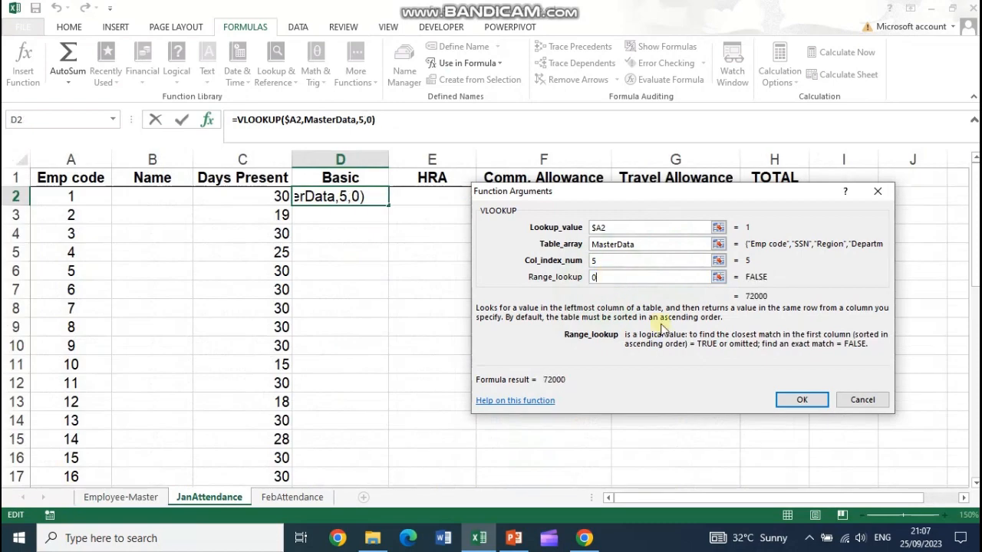
left_click(795, 401)
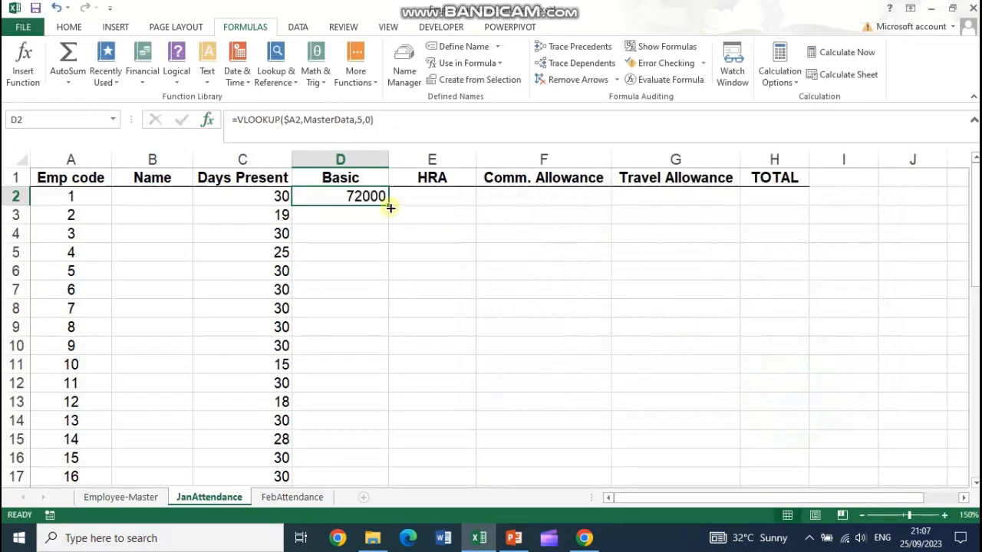
Step: Fill the Basic lookup down column D and clear the copies below D2
double_click(388, 206)
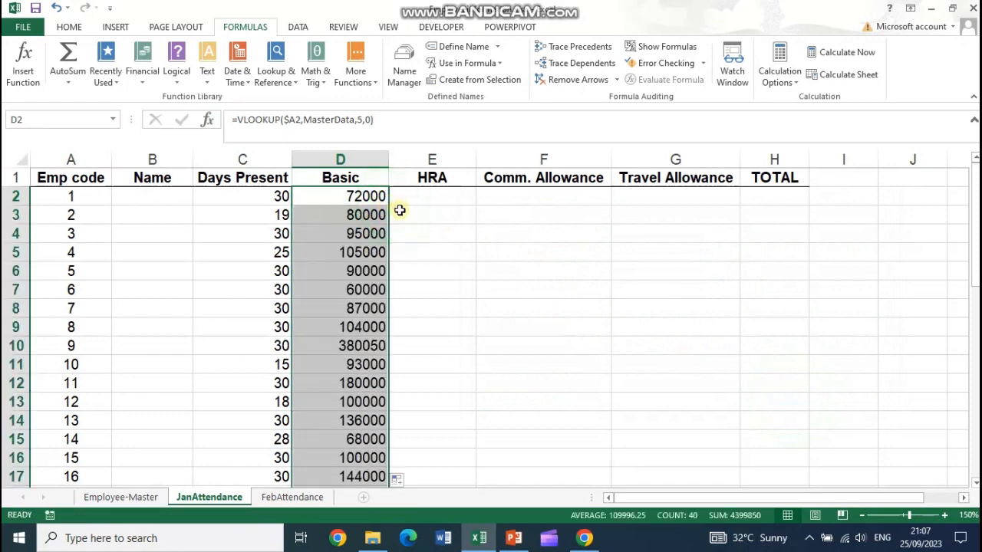
scroll(434, 499, "down", 2)
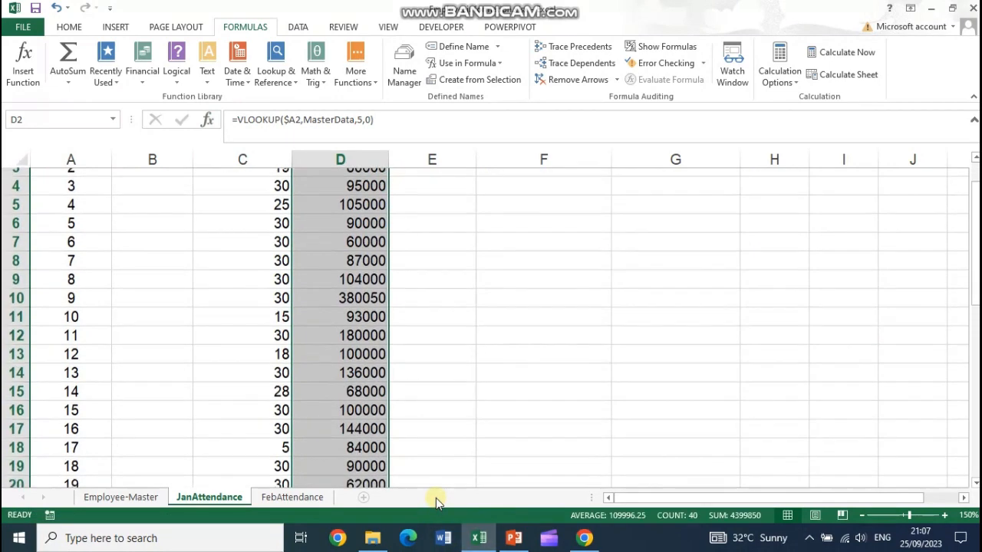
scroll(432, 499, "up", 2)
left_click_drag(371, 214, 369, 454)
key("Delete")
scroll(380, 430, "up", 8)
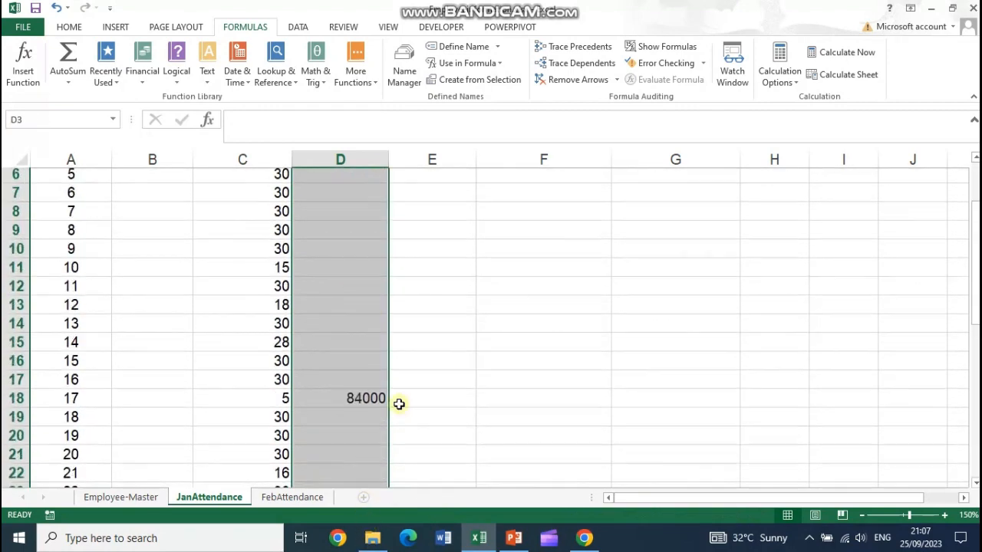
Step: Copy the Basic lookup from D2 into the HRA cell E2 and change its column index to 6
left_click(377, 196)
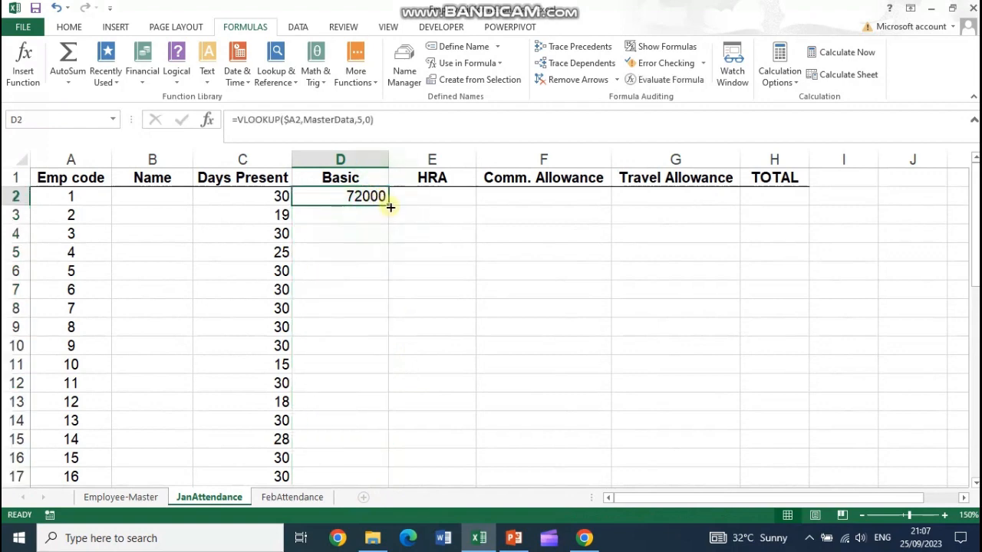
left_click_drag(388, 206, 474, 209)
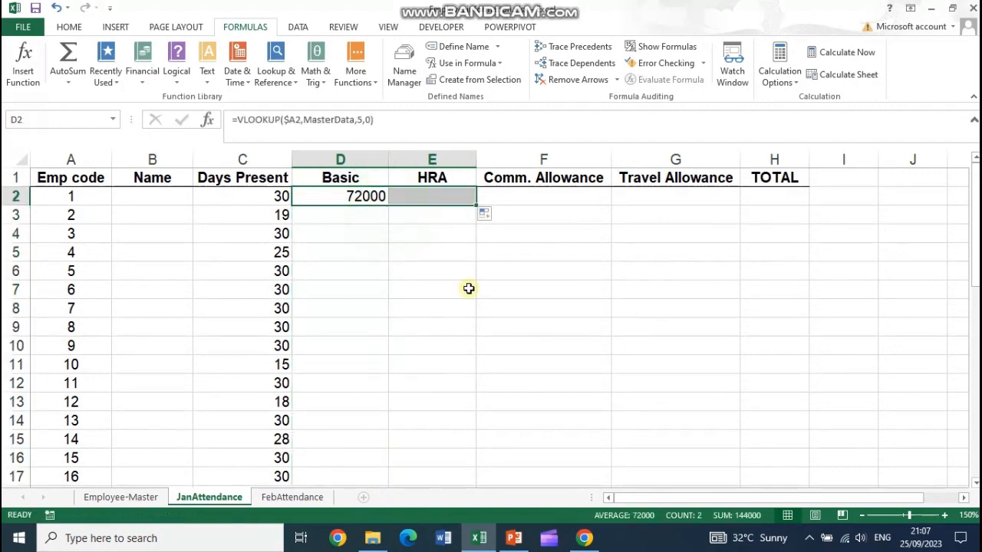
left_click(451, 196)
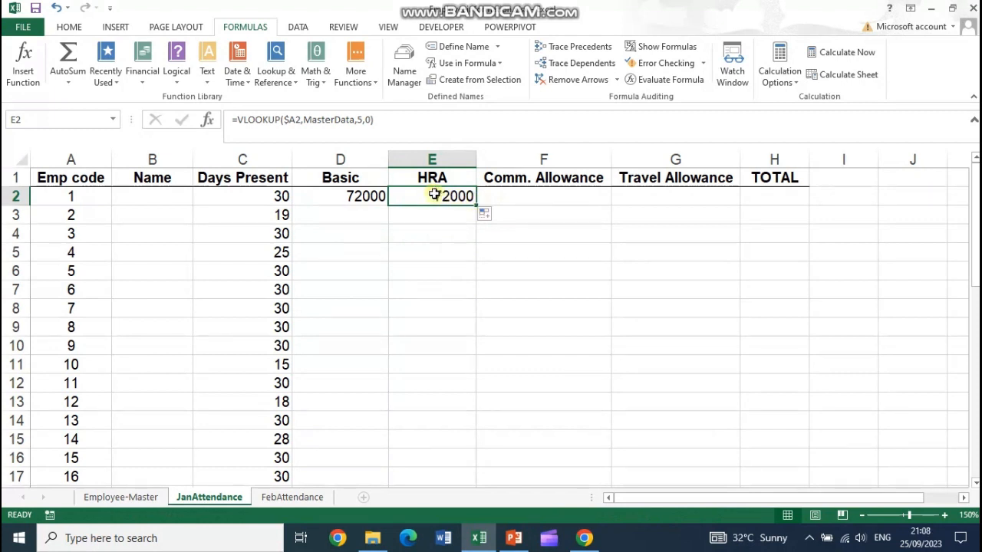
left_click(360, 122)
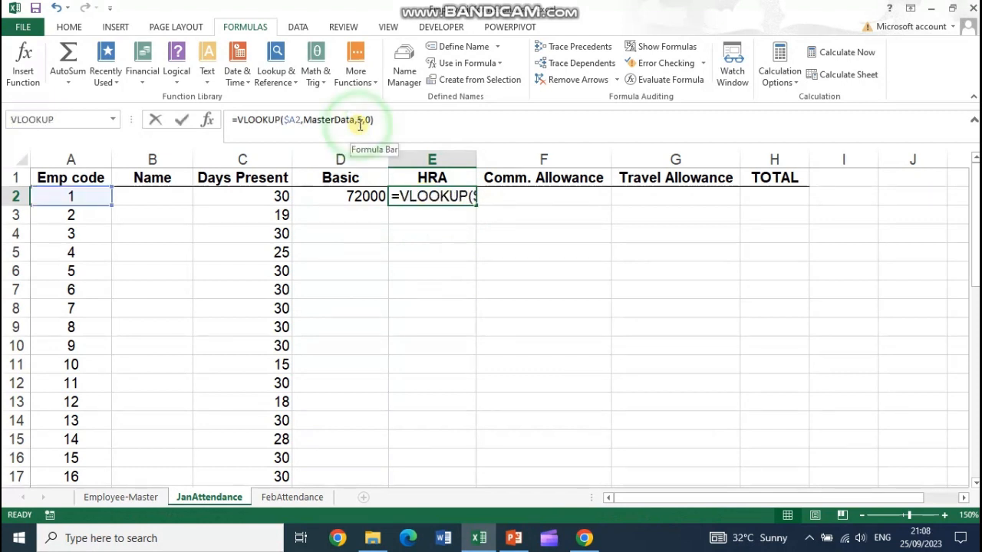
double_click(361, 120)
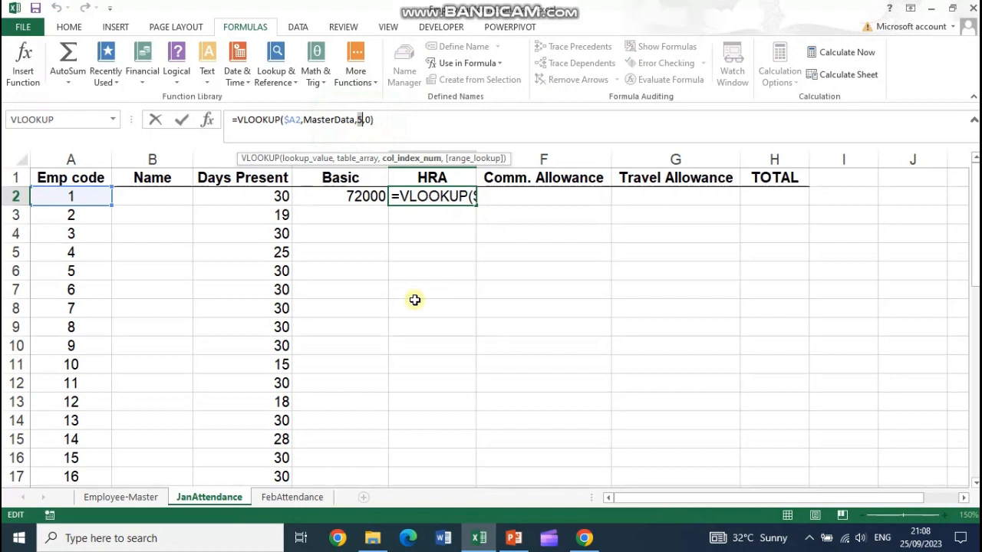
type("6")
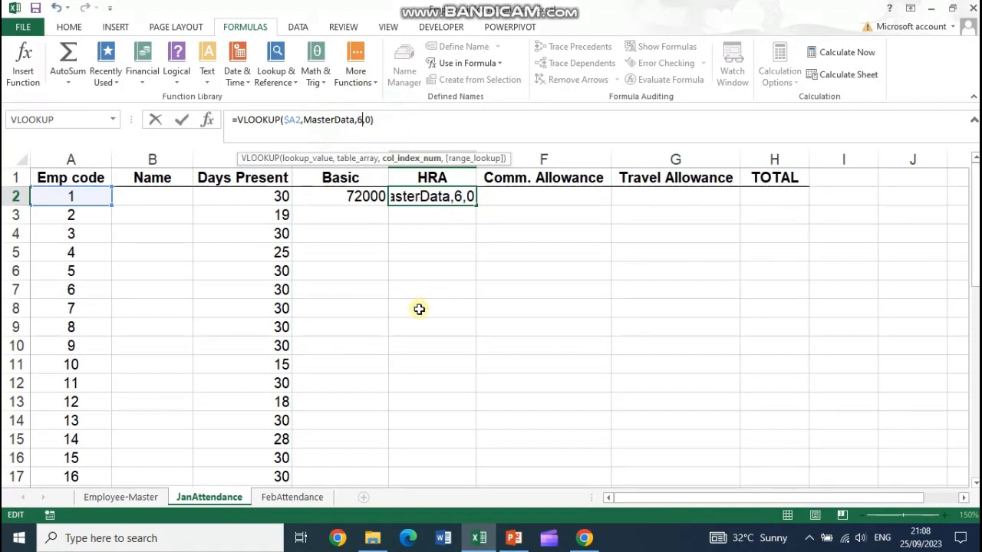
key("Return")
Step: Copy the HRA lookup into the Comm. Allowance cell F2 and change its column index to 7
left_click(458, 197)
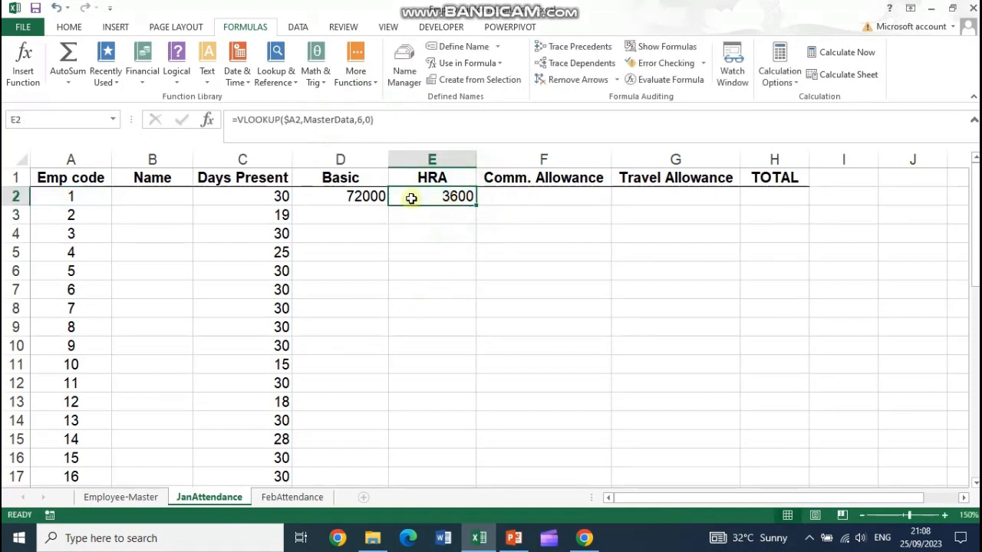
left_click_drag(479, 204, 583, 199)
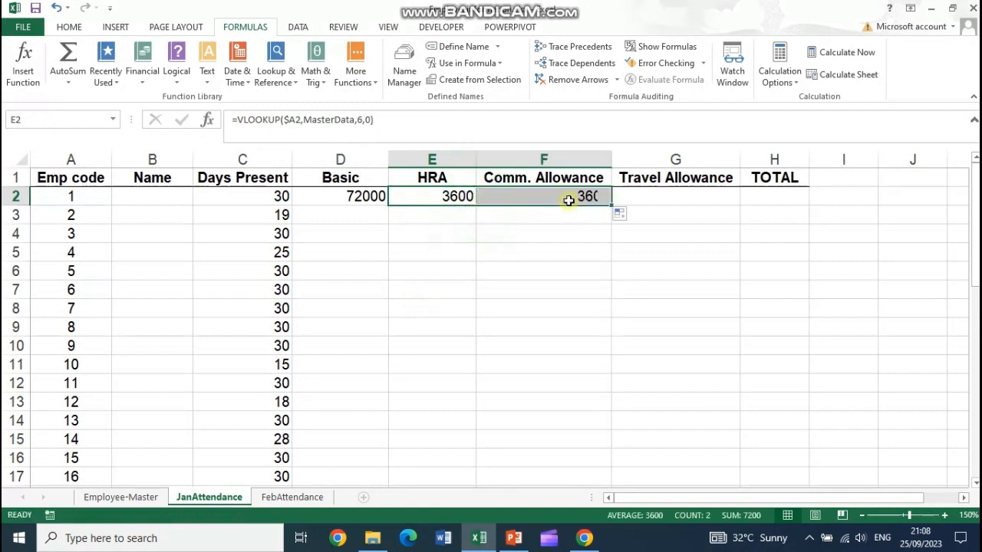
left_click(565, 199)
left_click(361, 121)
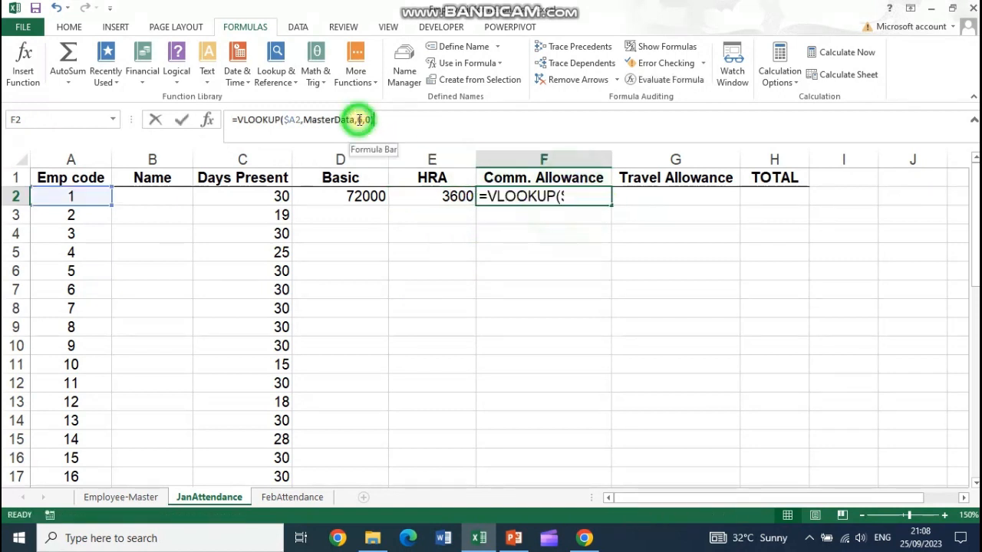
key("BackSpace")
type("7")
key("Return")
Step: Copy the Comm. Allowance lookup into the Travel Allowance cell G2 and change its column index to 8
left_click(591, 198)
left_click_drag(609, 206, 718, 198)
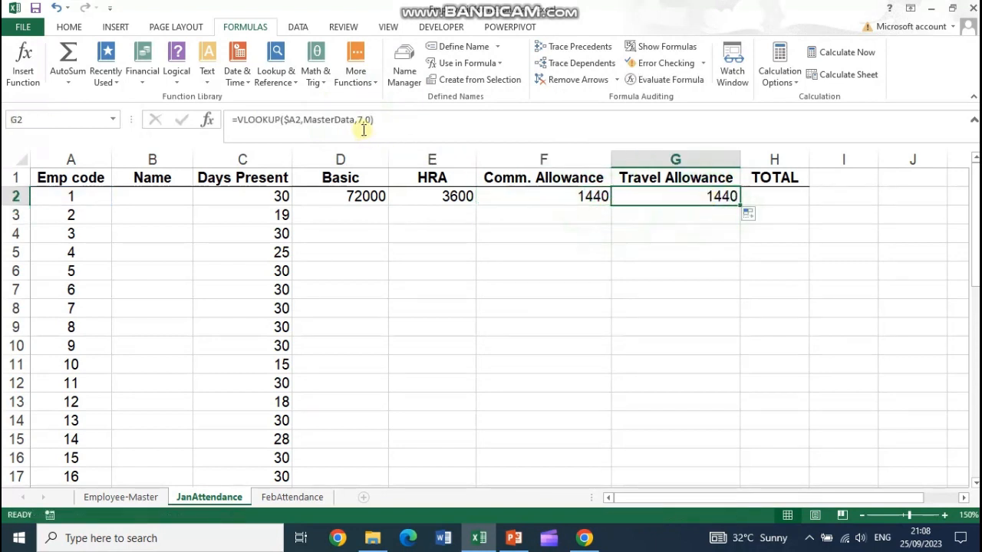
left_click(363, 119)
key("BackSpace")
type("8")
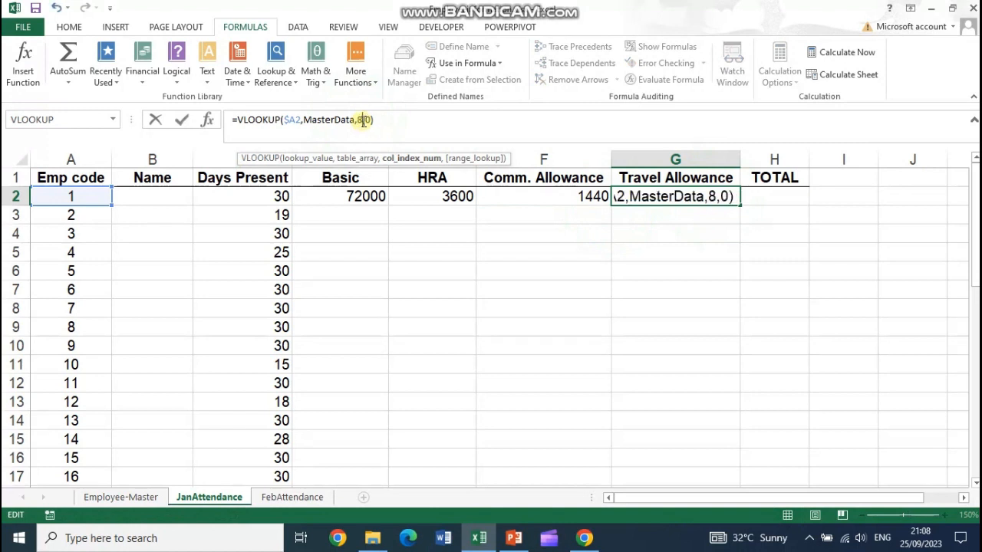
key("Return")
Step: Fill the Basic to Travel Allowance lookups in D2:G2 down for all employees on JanAttendance
left_click(284, 196)
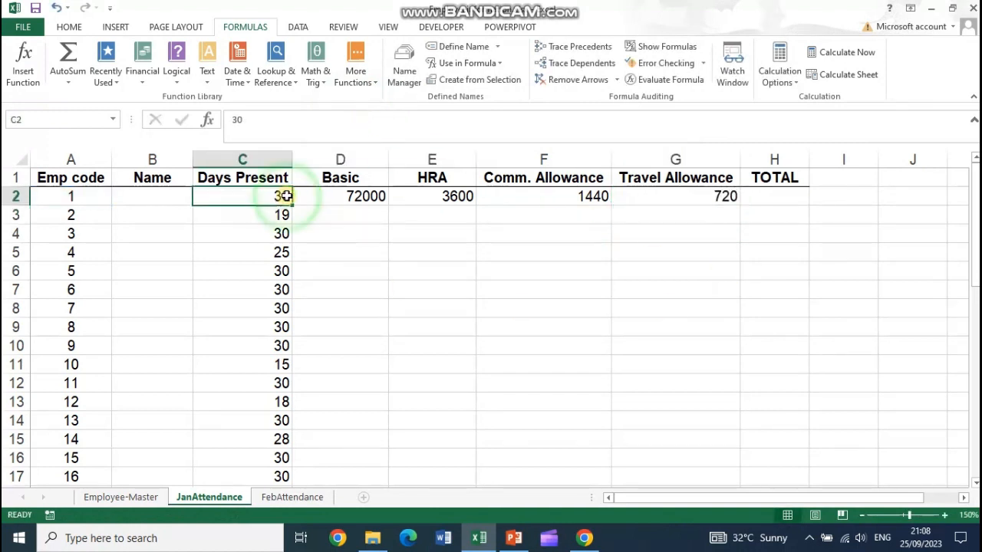
left_click_drag(331, 195, 736, 210)
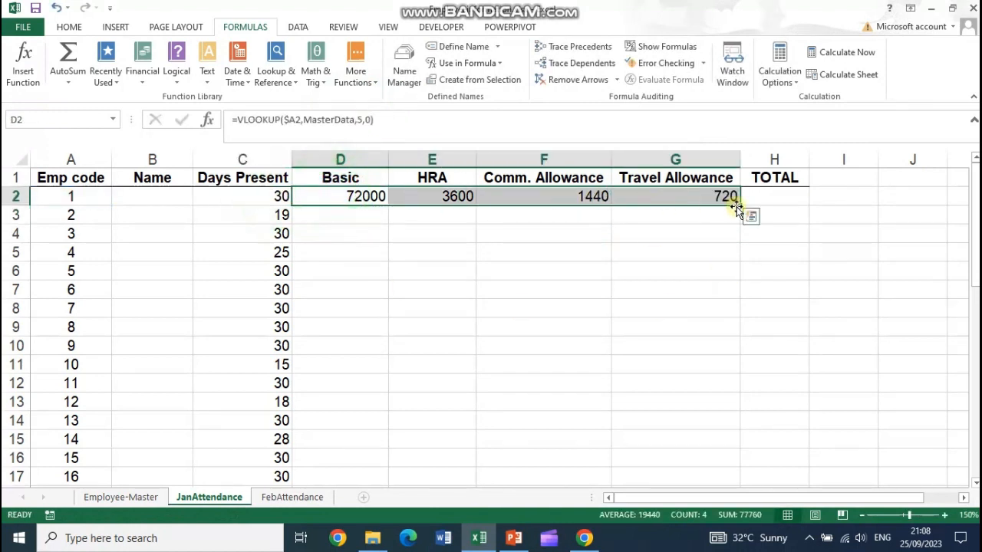
double_click(739, 206)
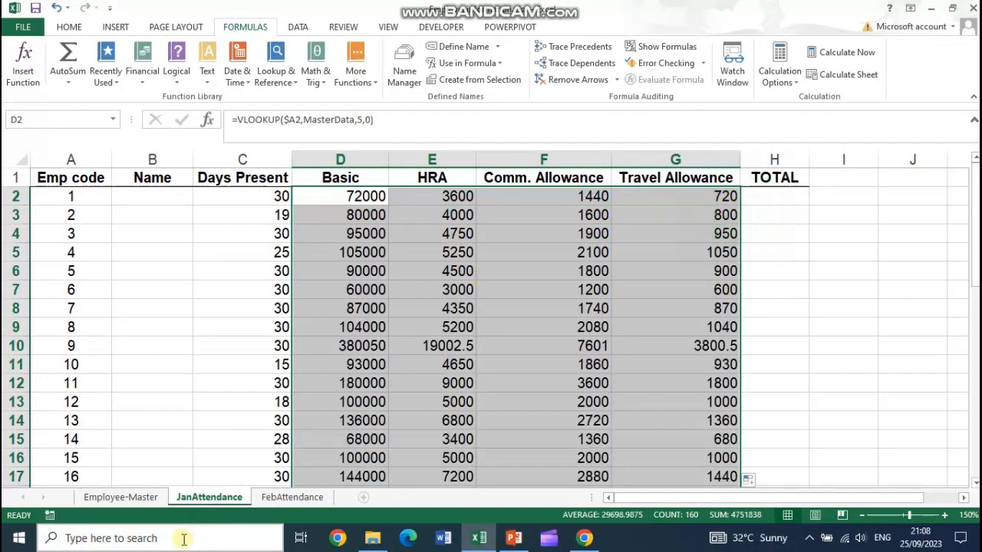
Step: Compare the order of the Basic, HRA, Comm. Allowance and Travel Allowance headers on Employee-Master with the headers on FebAttendance
left_click(141, 496)
left_click(430, 205)
left_click(477, 203)
left_click(549, 203)
left_click(646, 204)
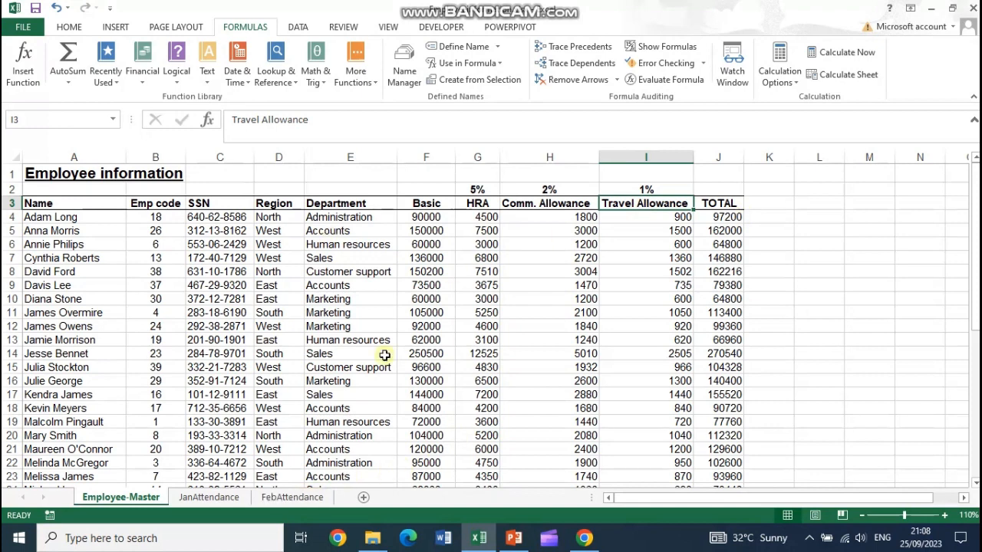
left_click(293, 497)
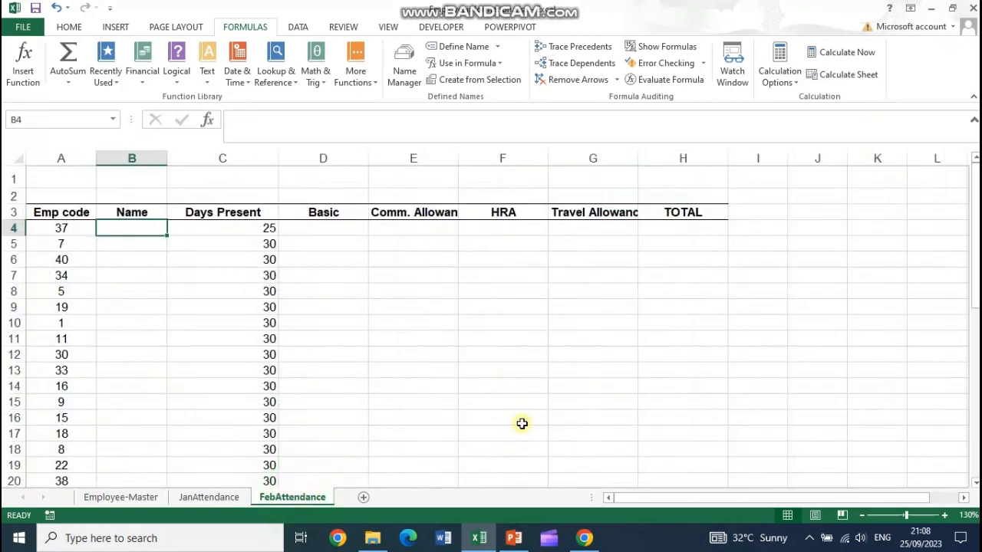
Step: Auto-fit column E on FebAttendance to the width of its Comm. Allowance header
double_click(459, 158)
left_click(325, 211)
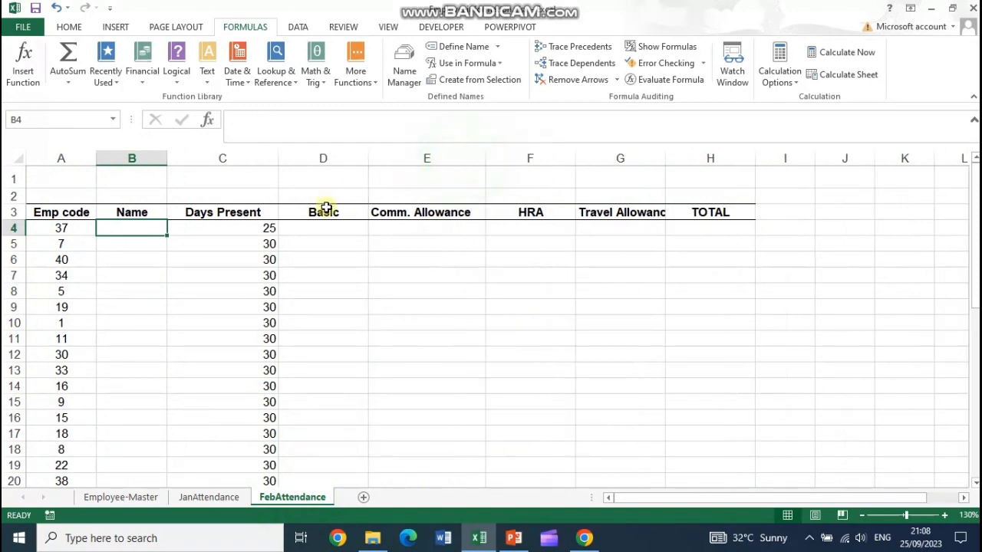
left_click(412, 212)
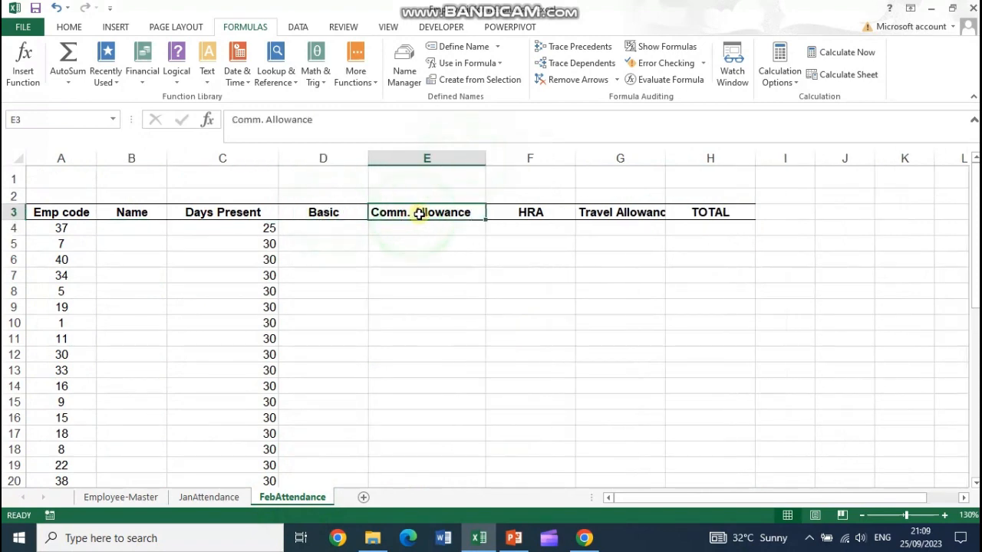
Step: Check the positions of the Basic, HRA and Comm. Allowance headers on Employee-Master and return to FebAttendance
left_click(125, 498)
left_click(535, 204)
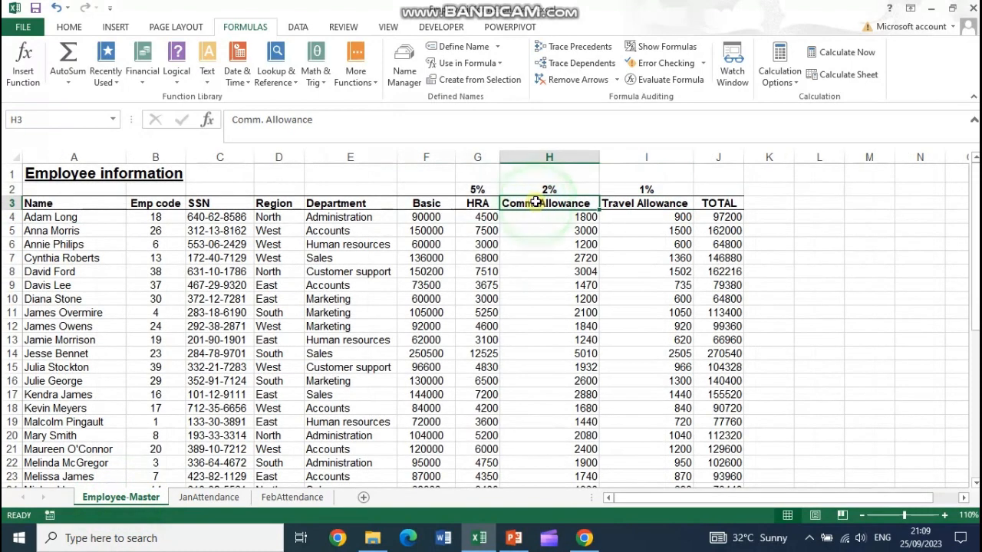
left_click(437, 203)
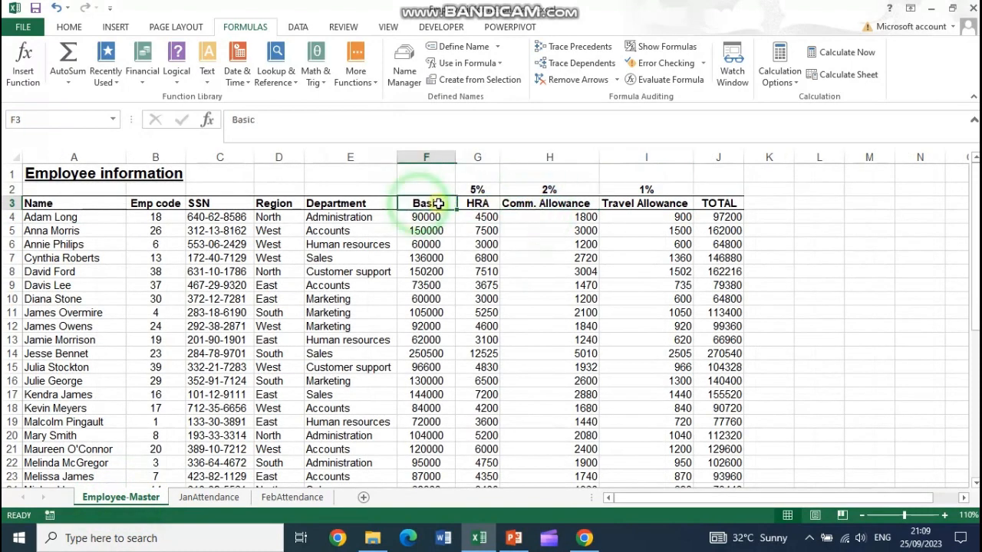
left_click(537, 203)
left_click(477, 203)
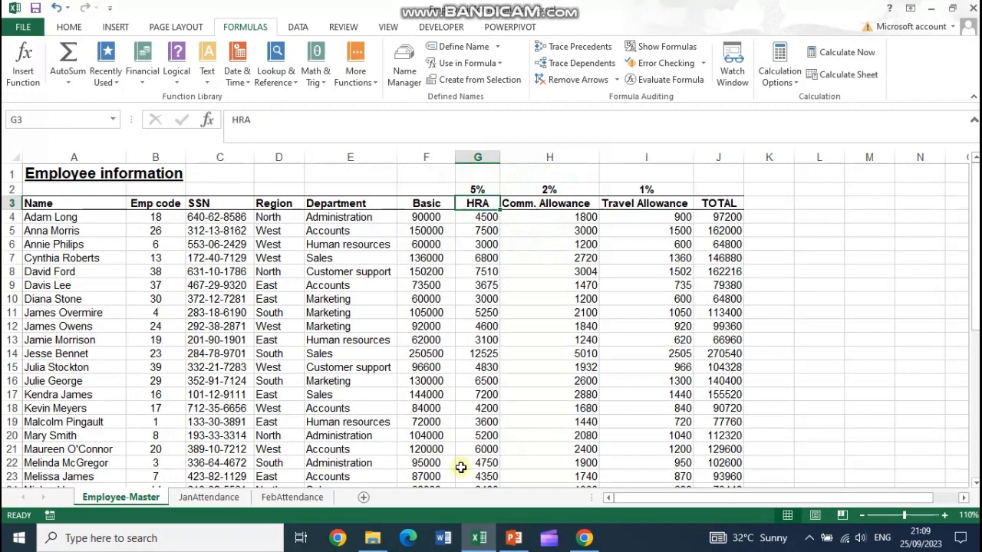
left_click(286, 499)
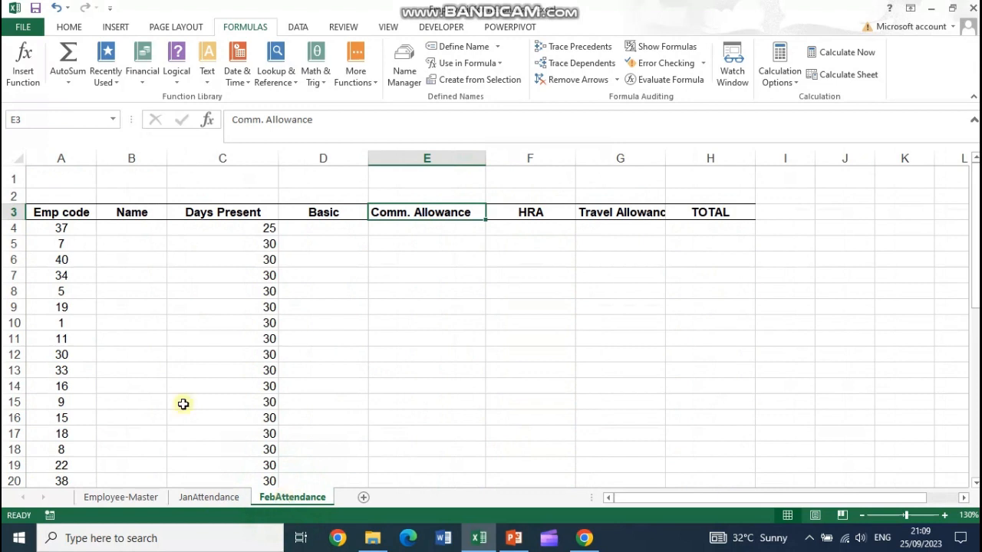
left_click(262, 78)
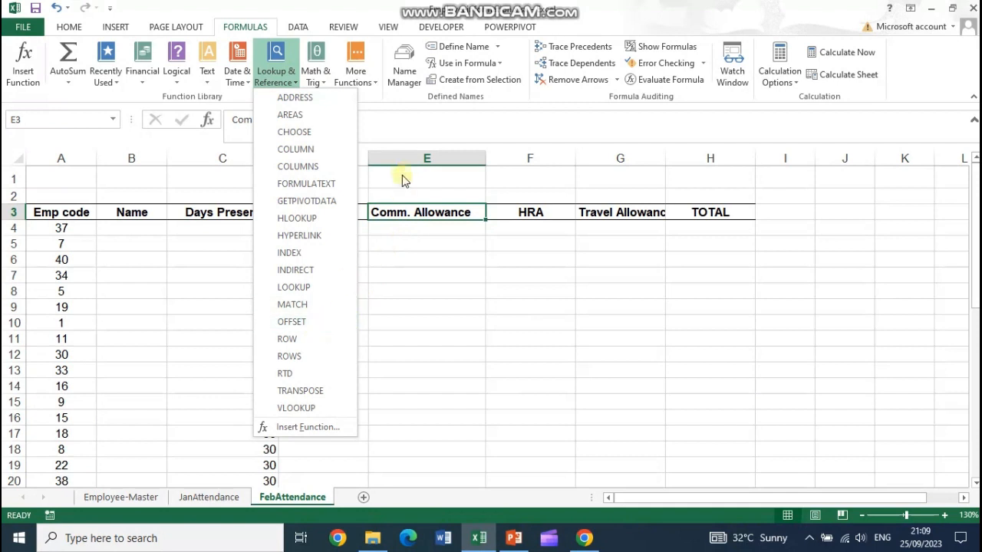
left_click(340, 193)
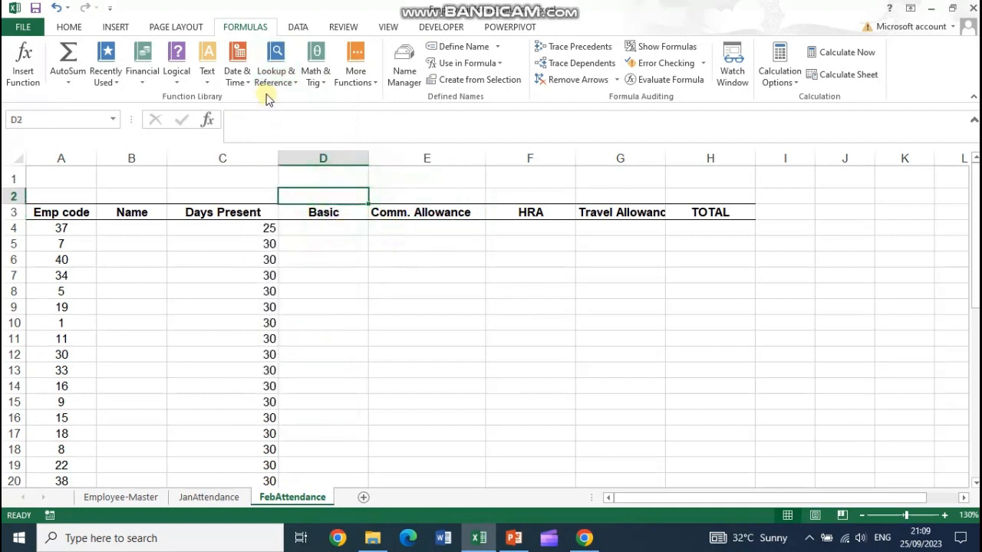
left_click(320, 214)
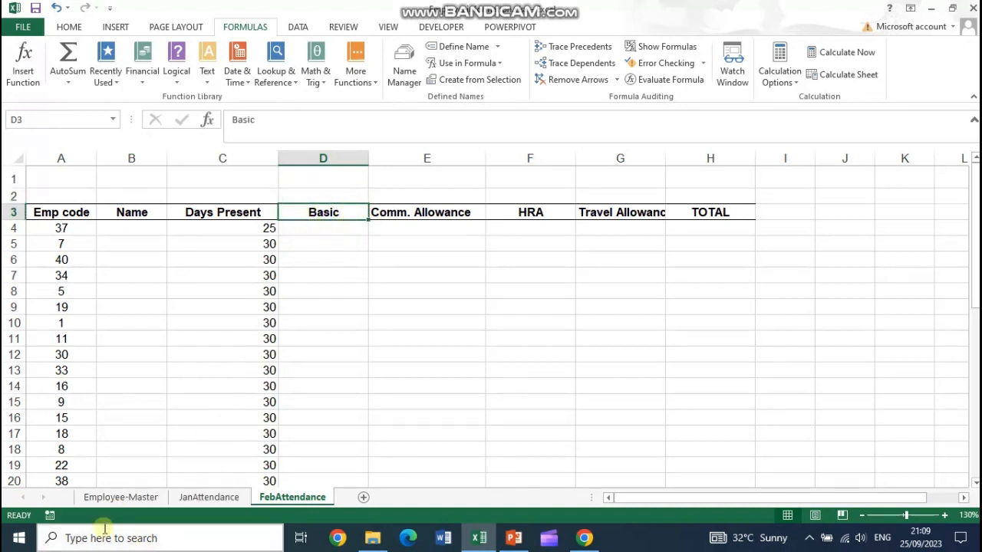
Step: Start a MATCH function in D2 of FebAttendance with the Basic header D3 as lookup value
left_click(349, 197)
left_click(270, 87)
left_click(300, 303)
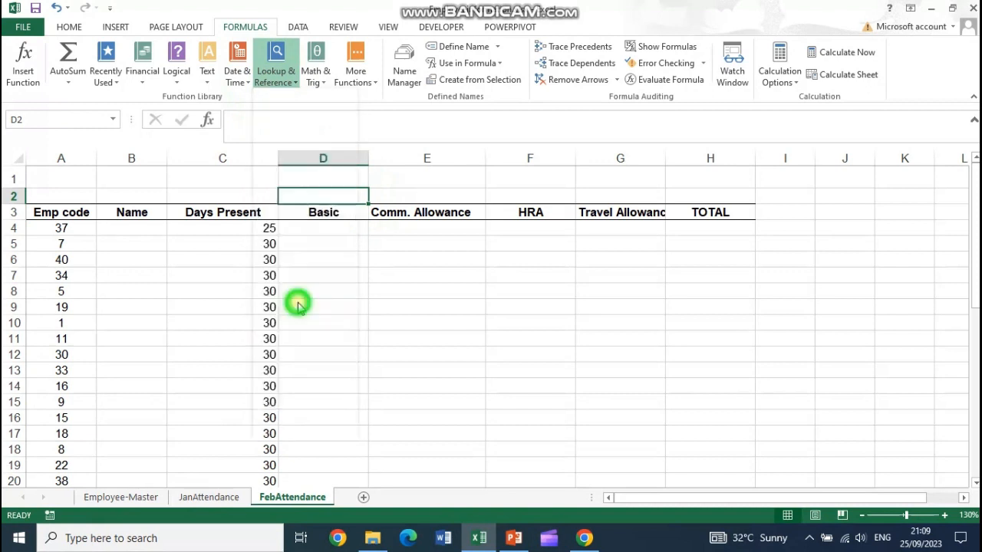
left_click(330, 214)
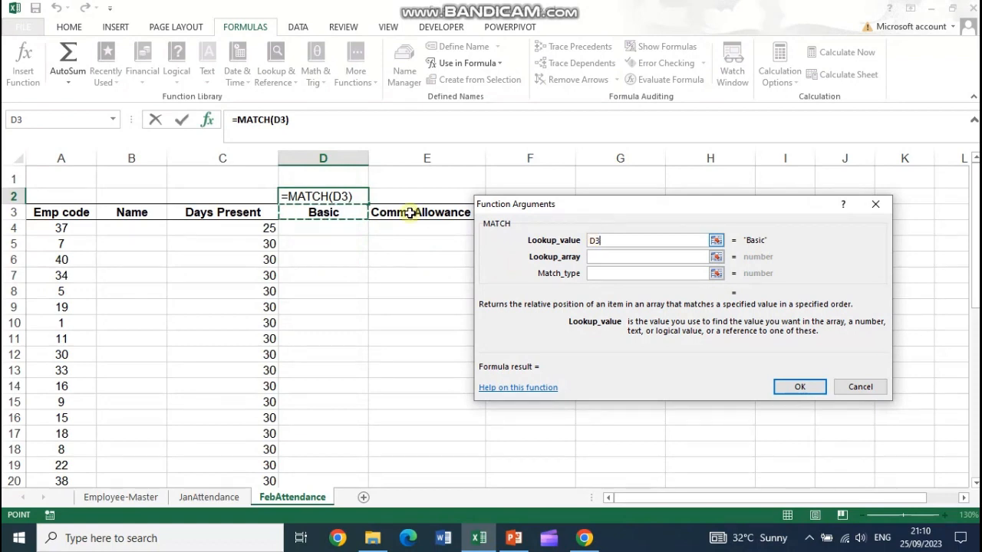
Step: Set the MATCH lookup array to the Employee-Master headers B3:J3 as the absolute reference $B$3:$J$3
left_click(599, 257)
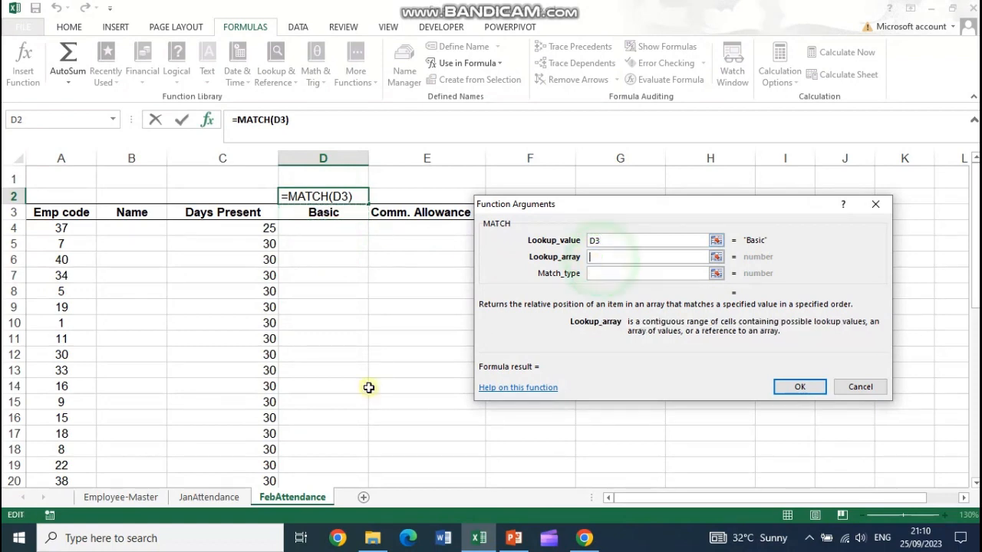
left_click(136, 497)
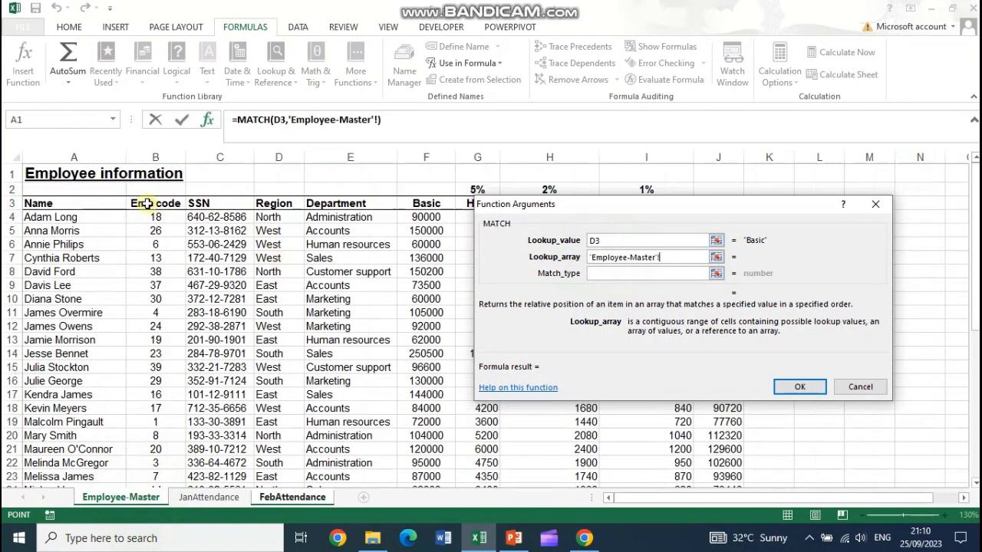
left_click_drag(144, 204, 646, 204)
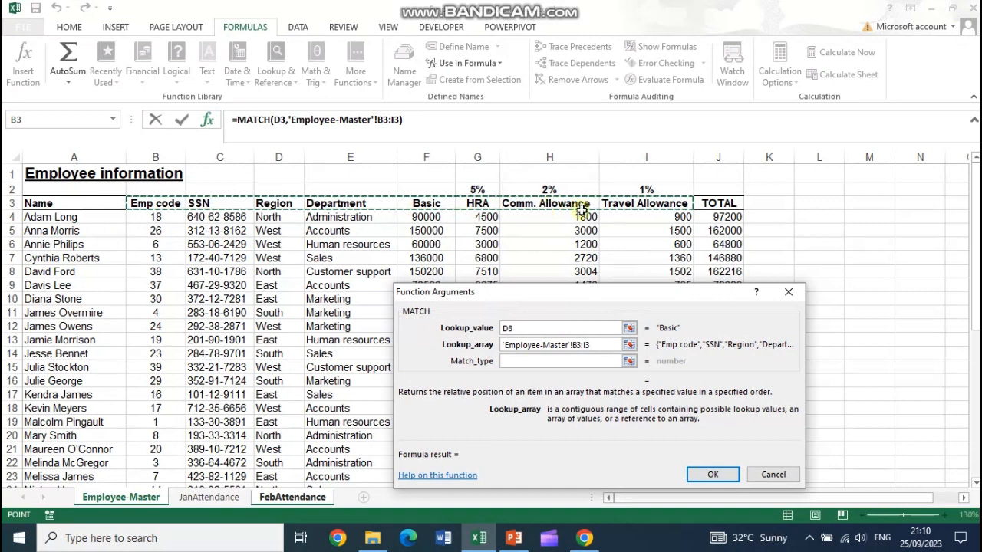
left_click_drag(164, 203, 704, 204)
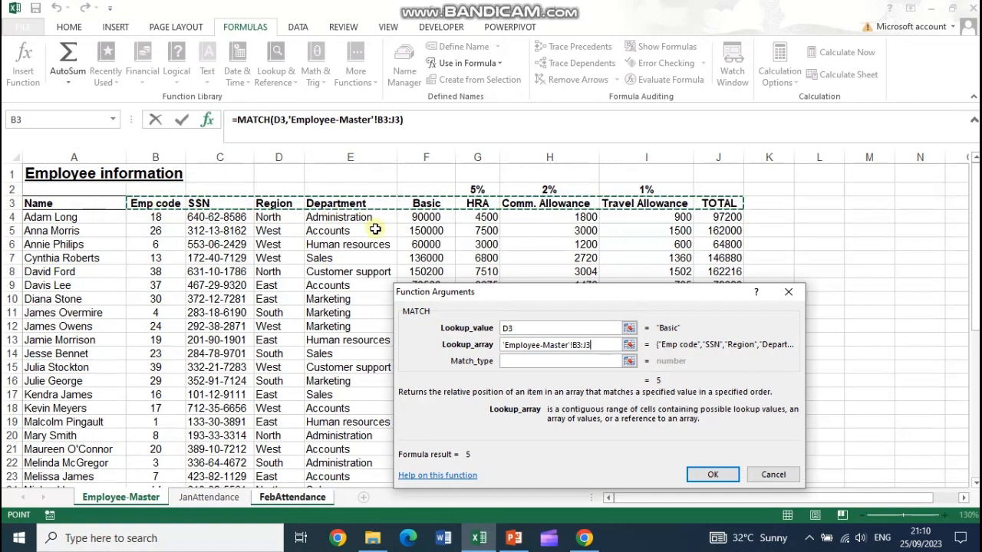
left_click_drag(573, 345, 596, 345)
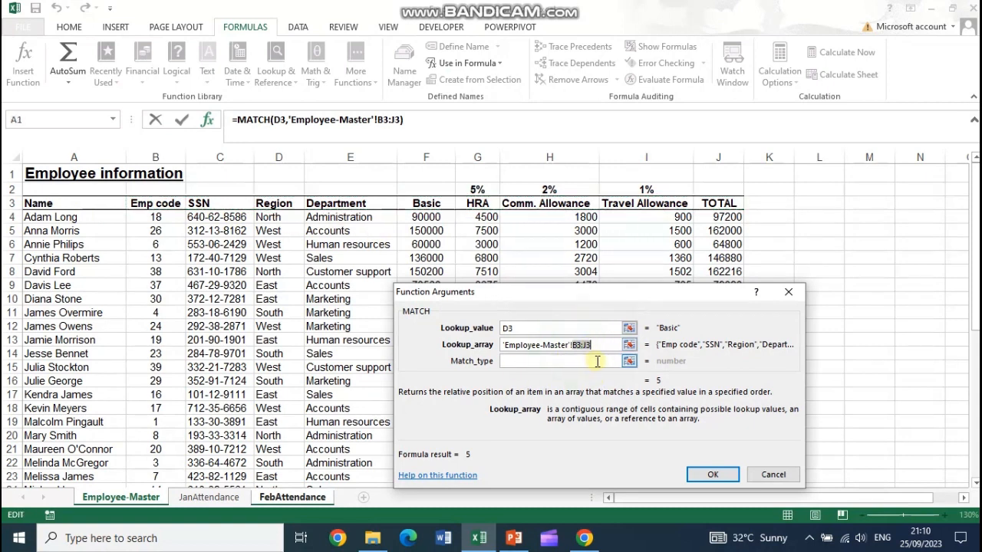
key("F4")
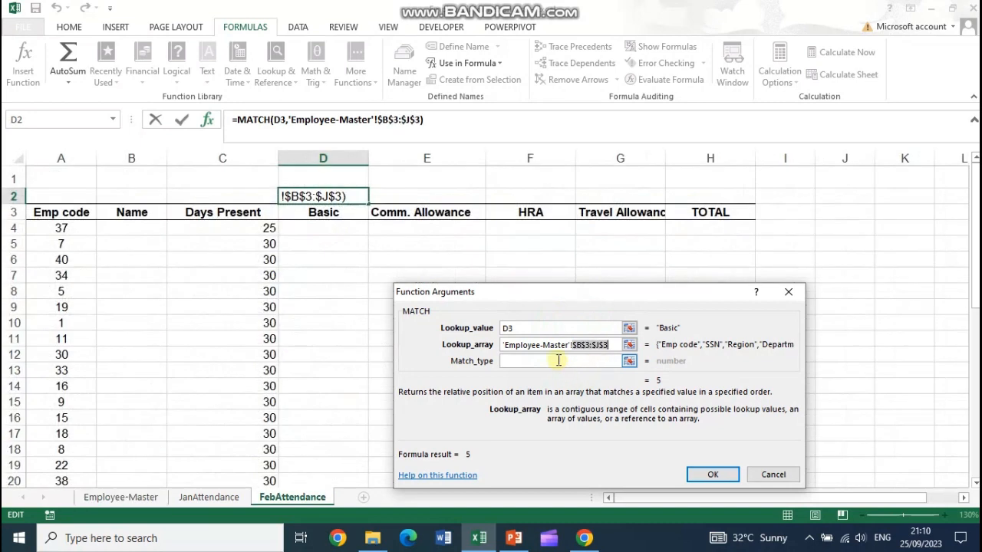
Step: Complete the MATCH with match type 0 and fill it from D2 across to G2
left_click(558, 360)
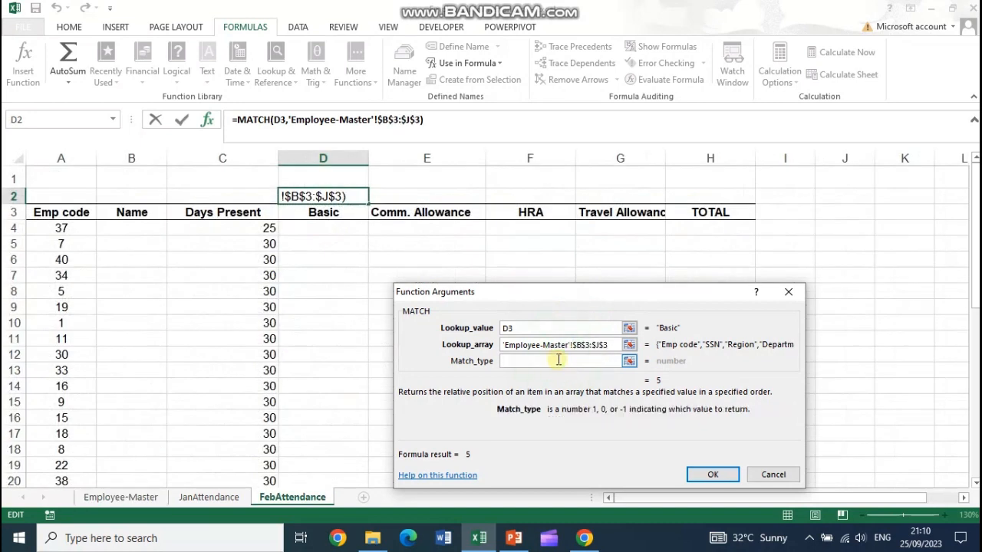
type("0")
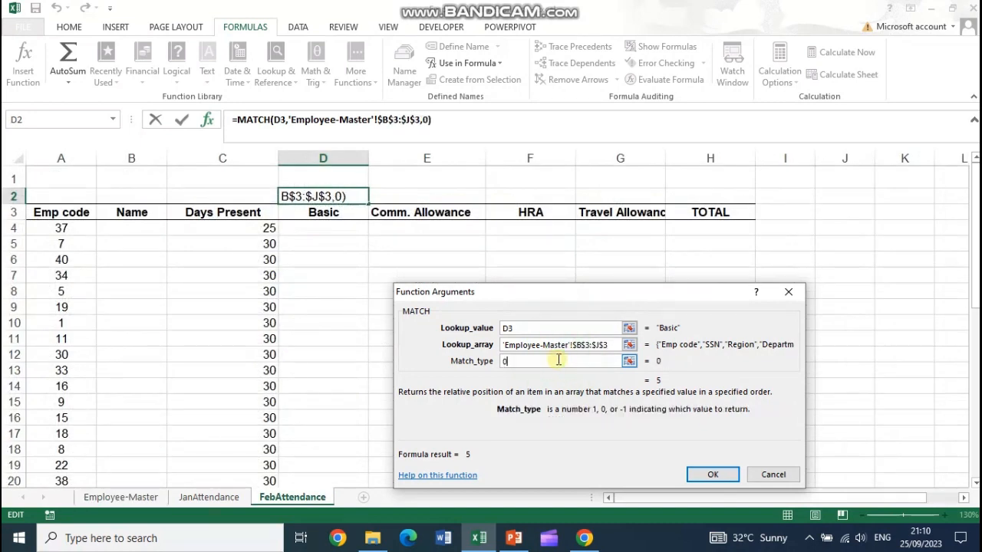
left_click(724, 475)
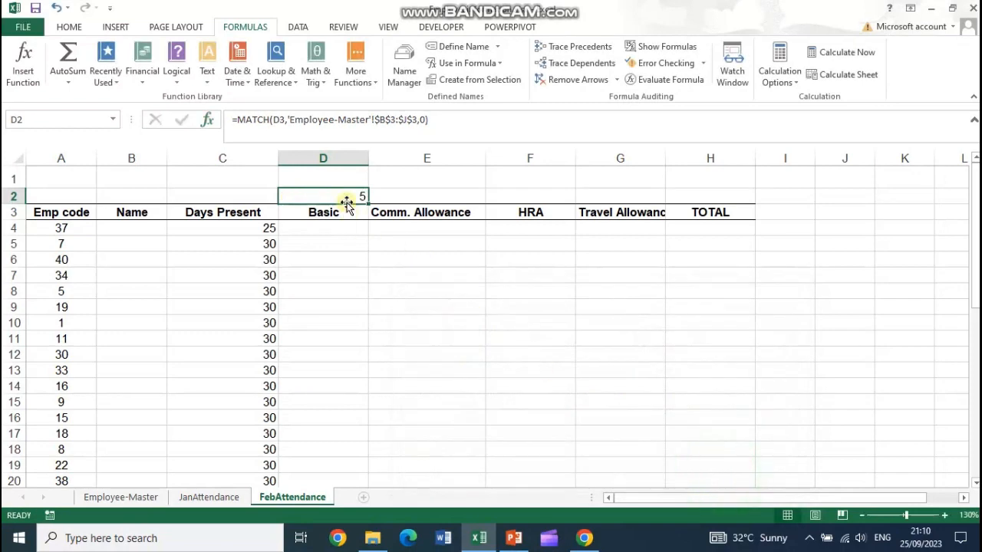
left_click_drag(369, 203, 662, 201)
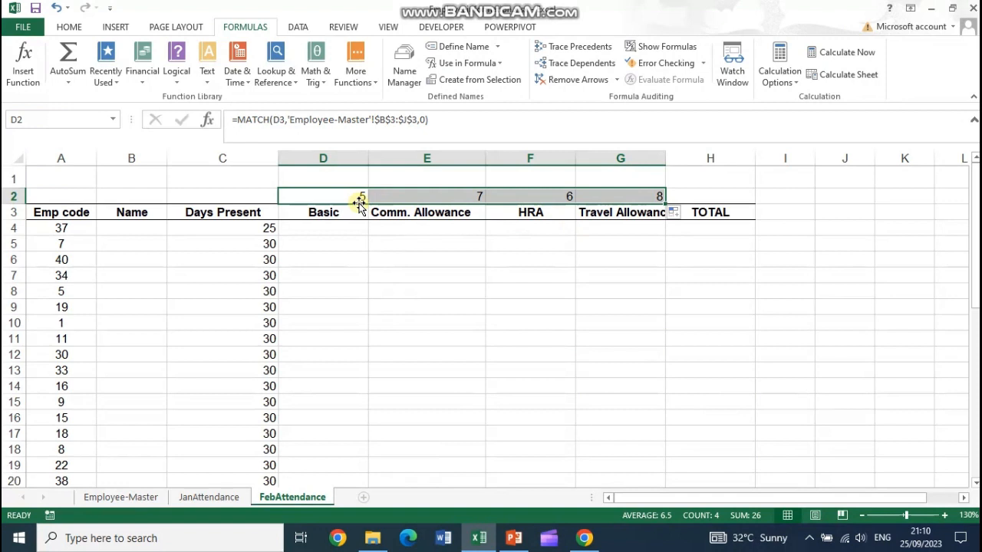
left_click(636, 196)
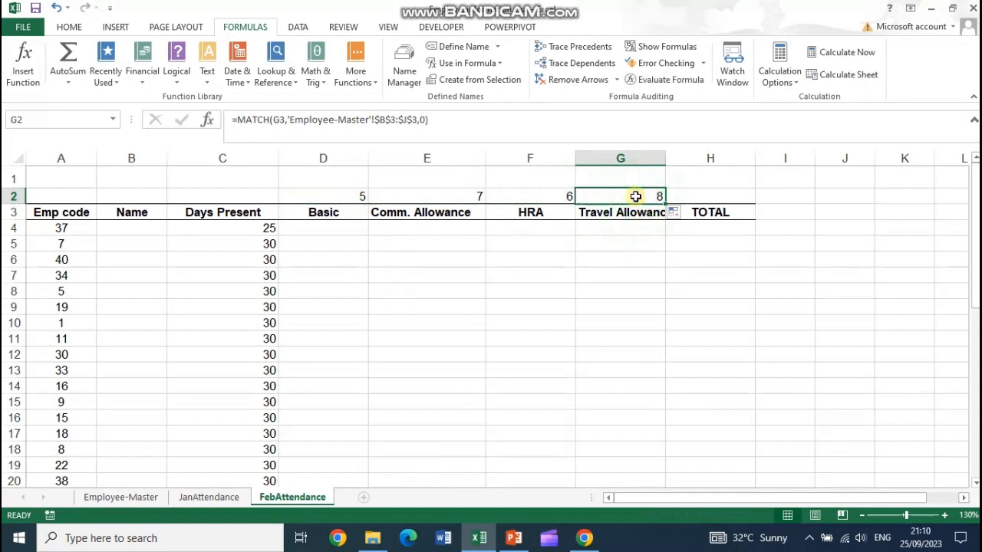
Step: Start a VLOOKUP in the first Basic cell D4 with the employee code A4 as lookup value
left_click(328, 225)
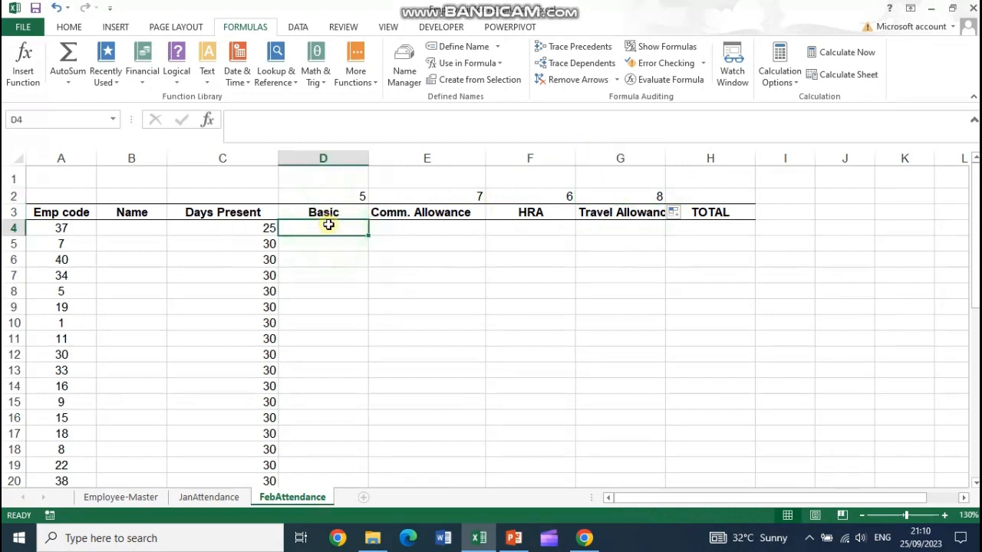
left_click(290, 86)
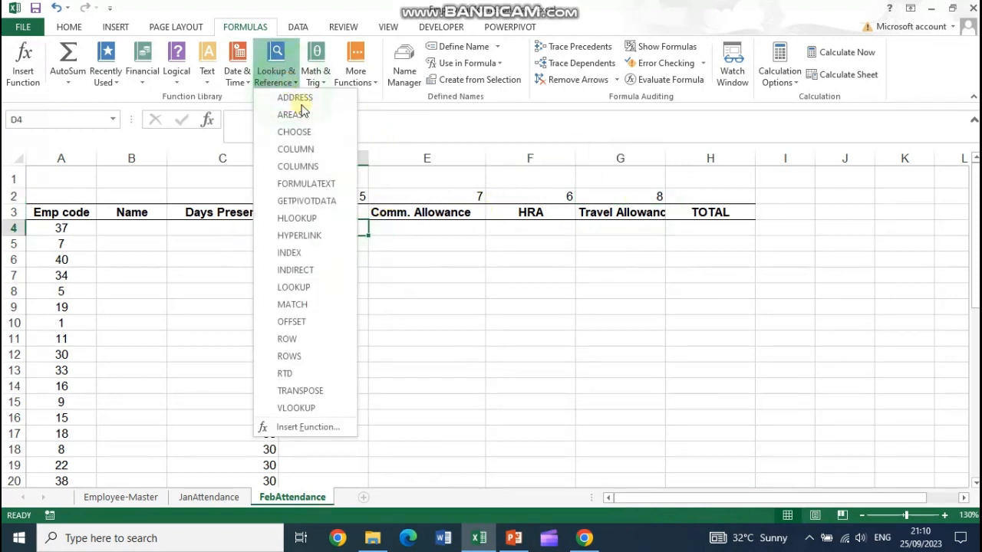
left_click(331, 408)
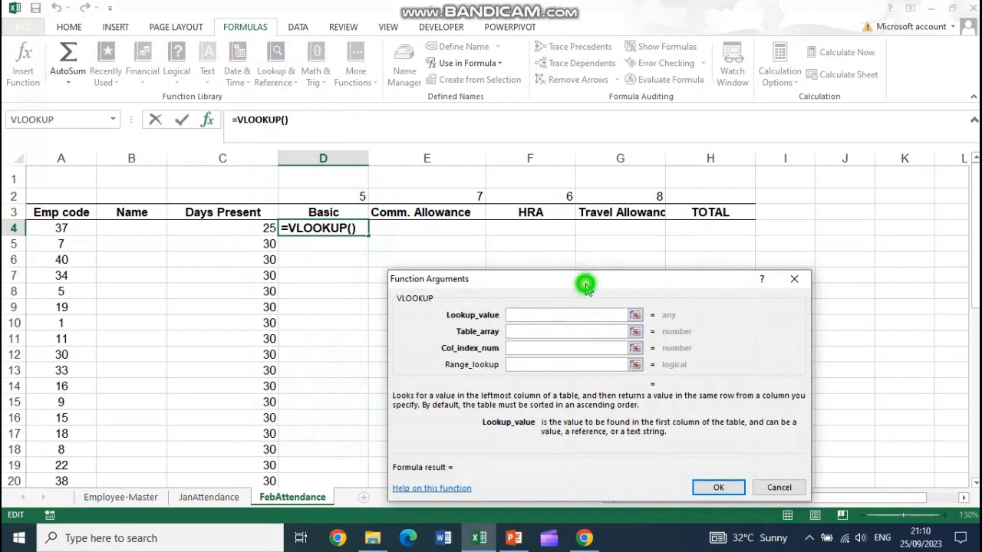
left_click_drag(585, 286, 622, 261)
left_click(80, 227)
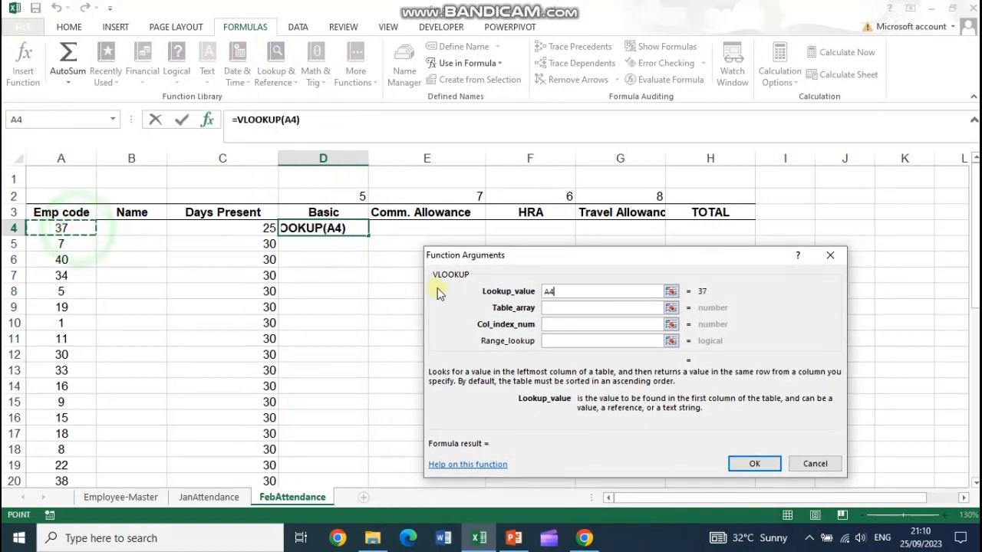
Step: Set the VLOOKUP table array to the named range MasterData and the column index to cell D2
left_click(569, 308)
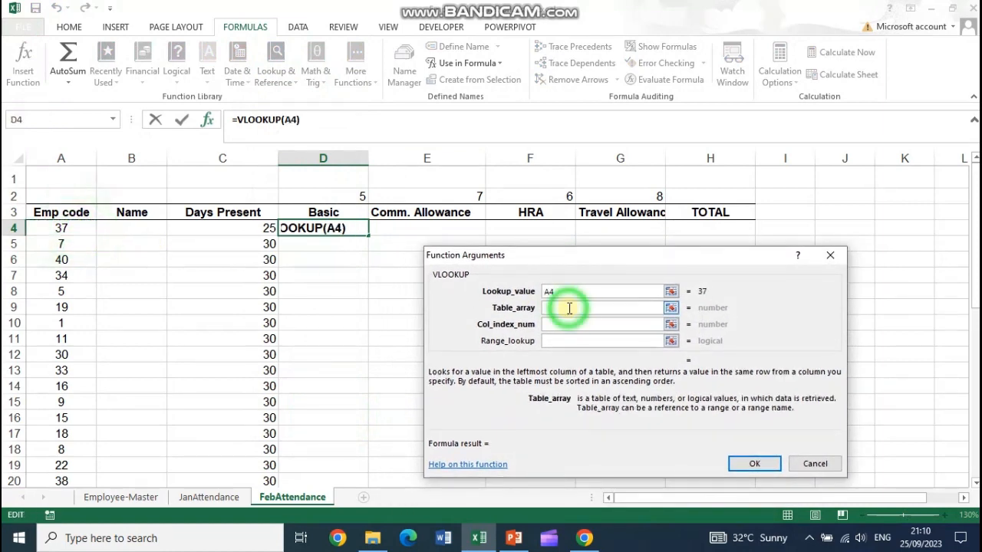
left_click(470, 64)
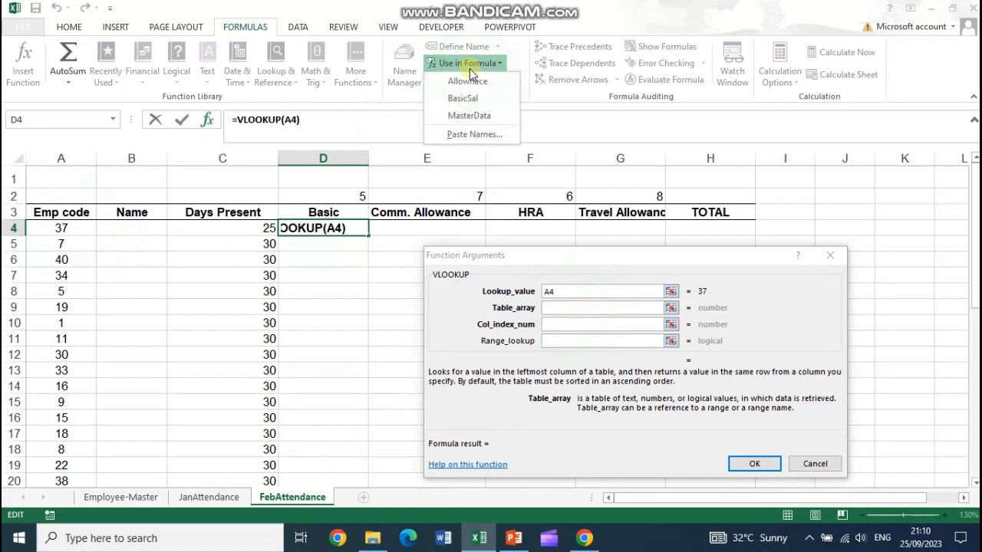
left_click(468, 115)
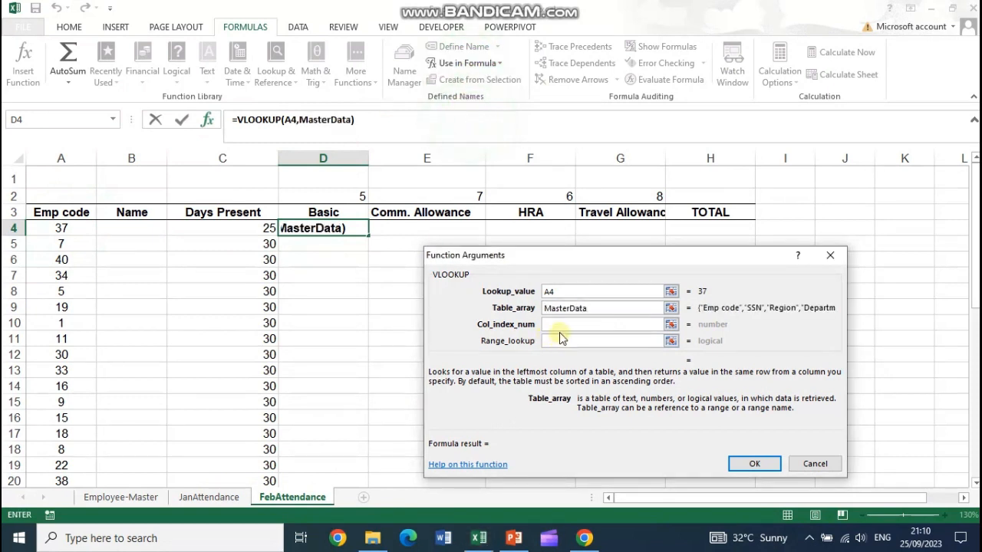
left_click(563, 327)
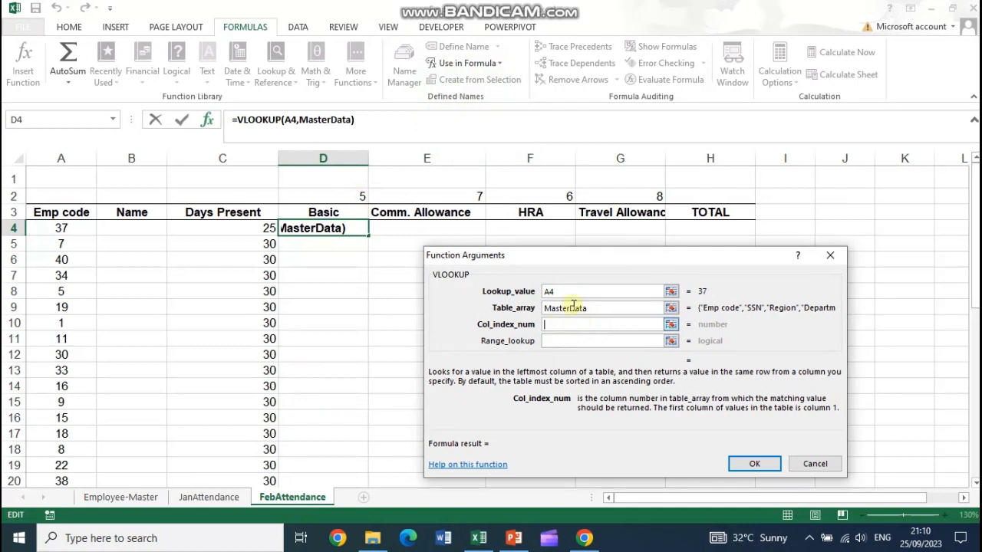
left_click(349, 196)
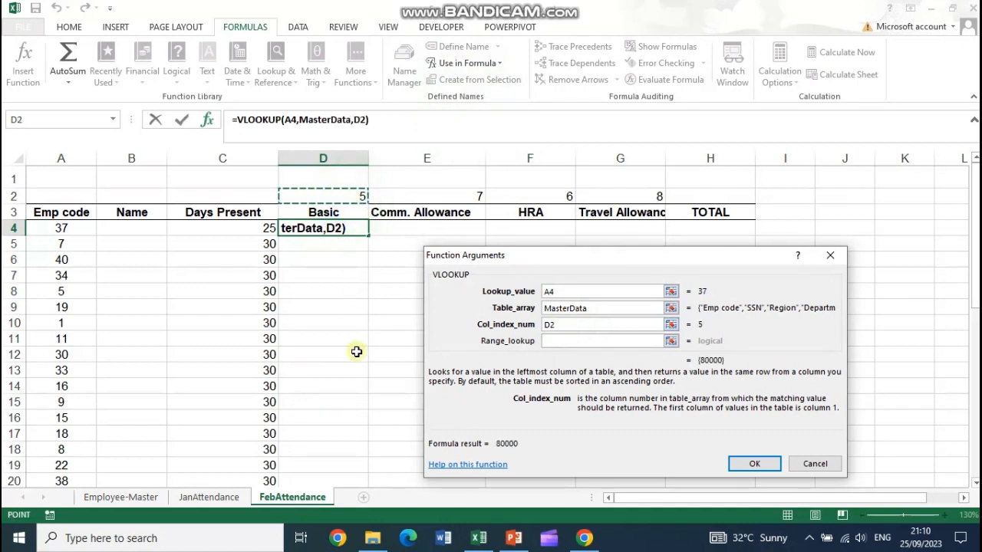
Step: Complete the VLOOKUP with range lookup 0 and fill it from D4 across to G4
left_click(568, 343)
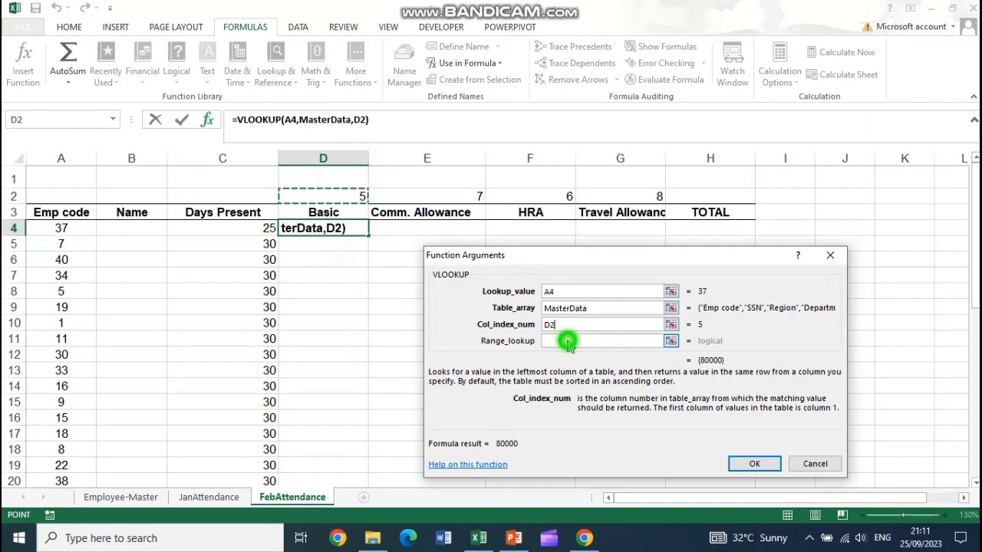
type("0")
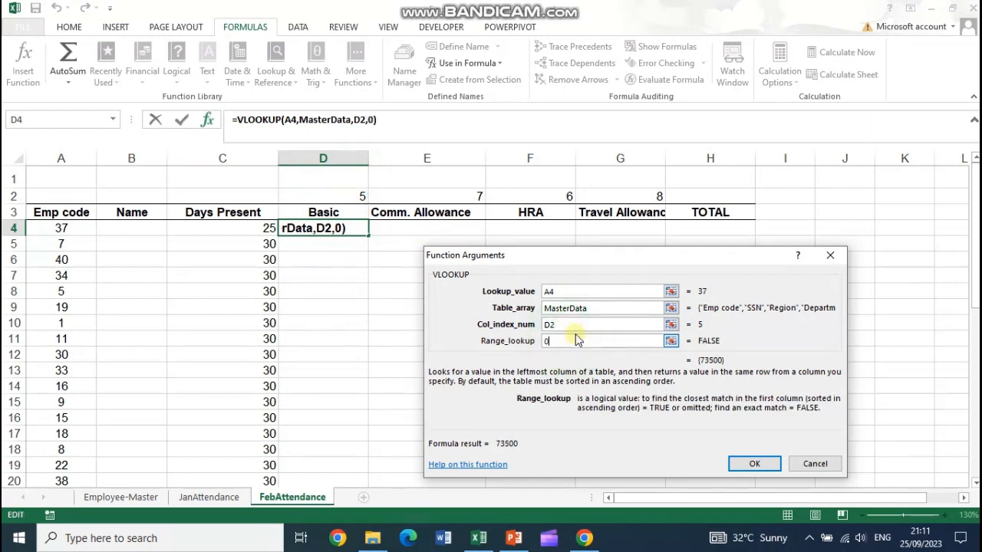
left_click(744, 463)
left_click_drag(369, 235, 660, 235)
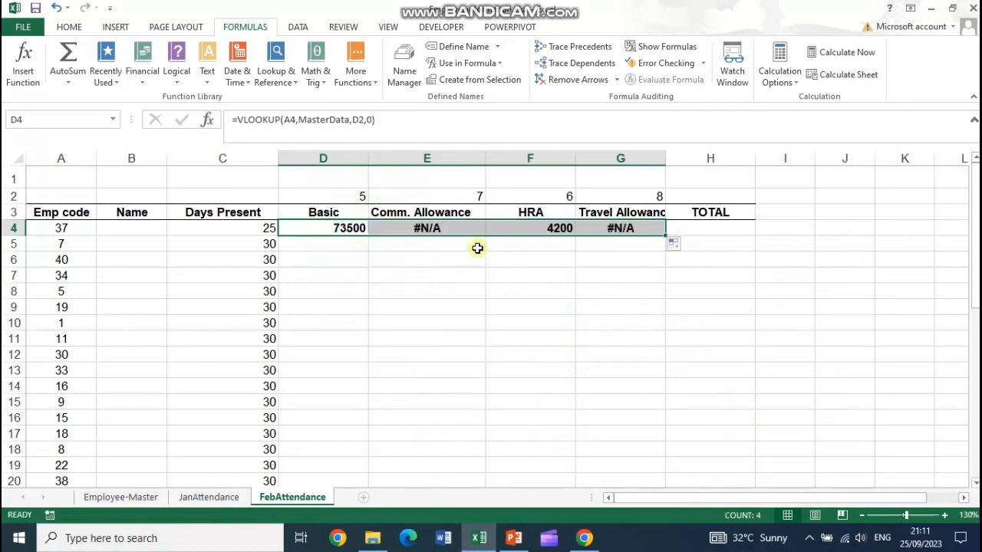
left_click(329, 236)
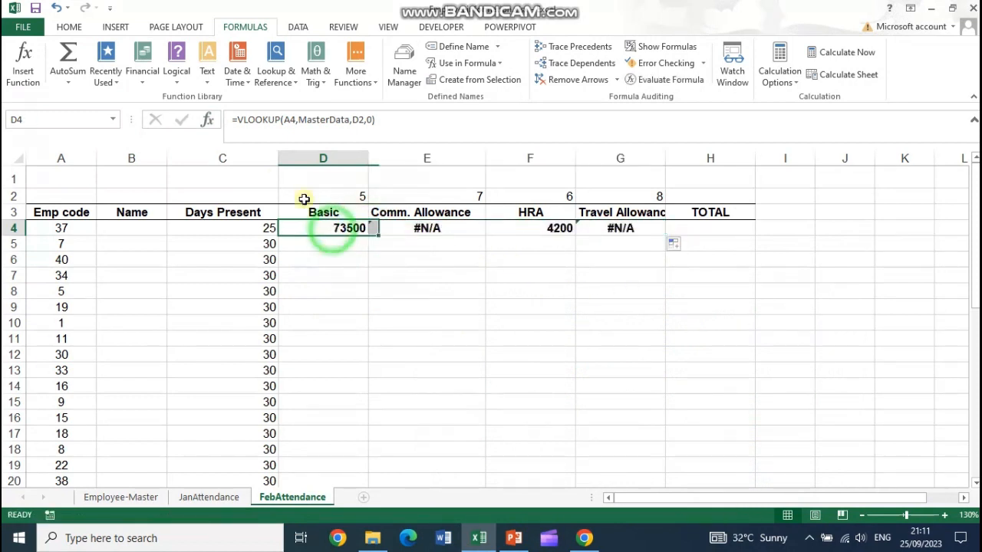
Step: Lock the VLOOKUP's lookup value in D4 as $A4 and fill the formula across to G4 and down the list
left_click(287, 119)
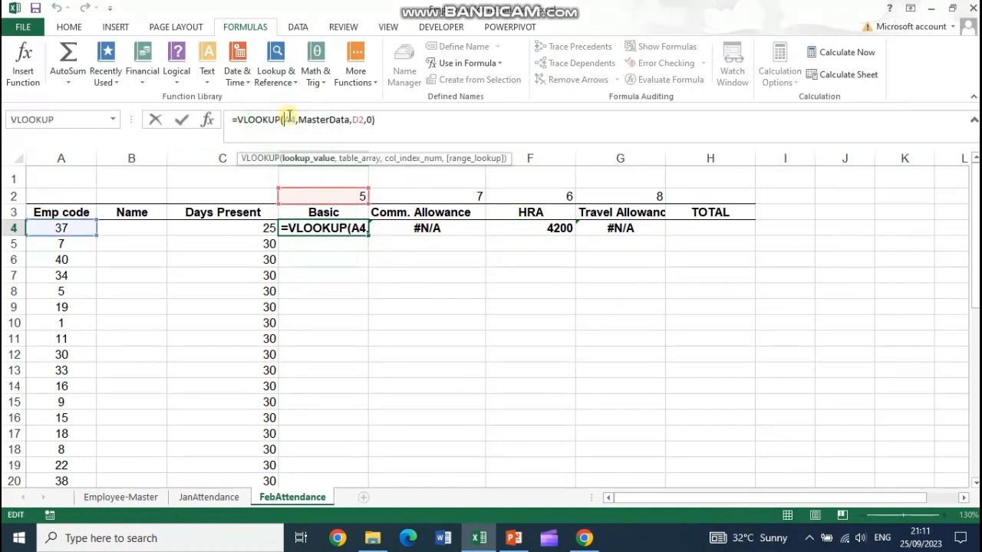
type("$")
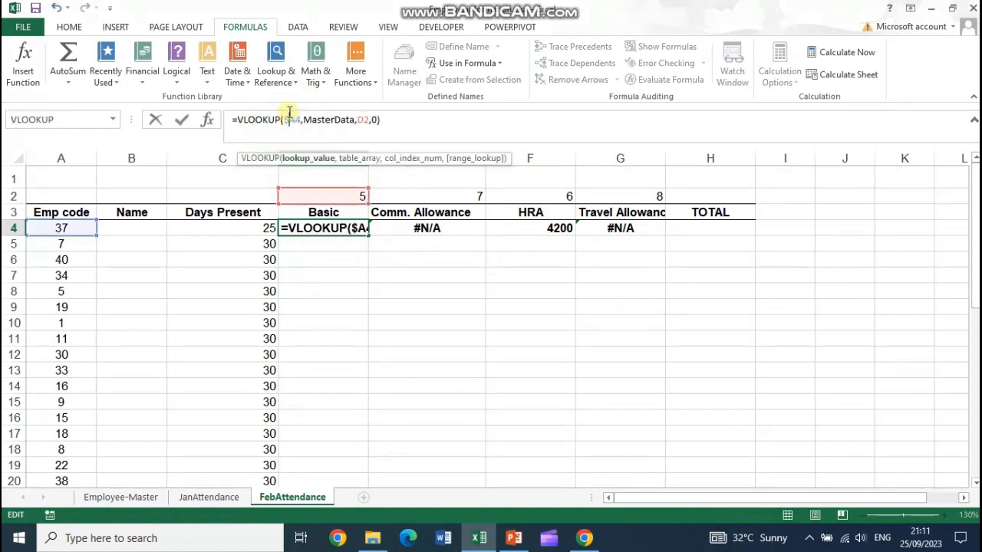
key("Return")
left_click(319, 230)
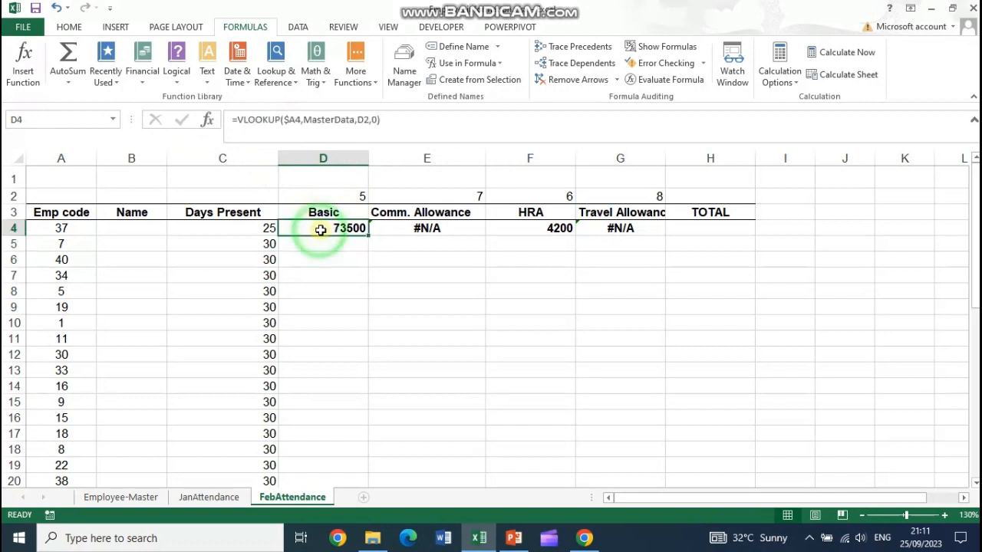
left_click_drag(368, 235, 657, 237)
left_click(675, 244)
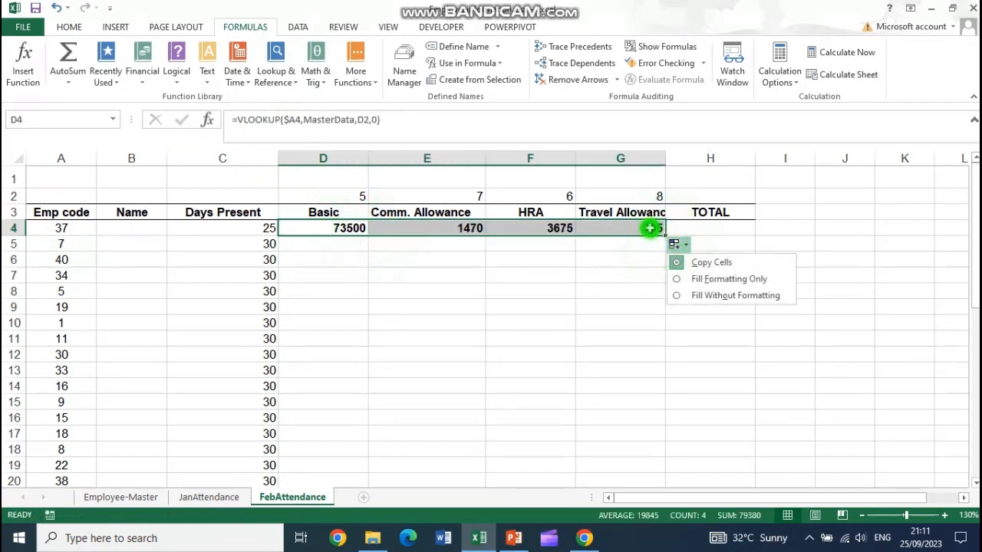
left_click(650, 233)
left_click_drag(341, 228, 627, 230)
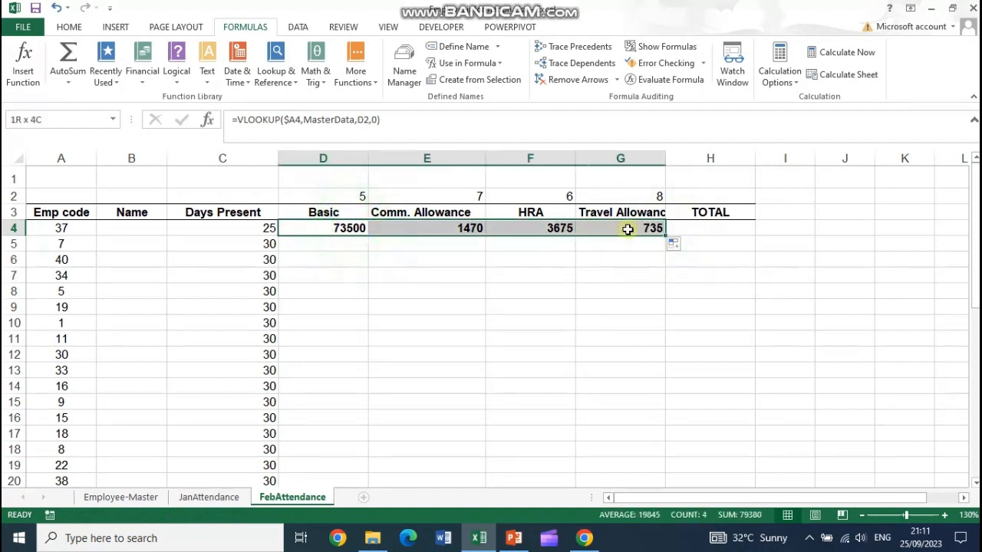
double_click(665, 235)
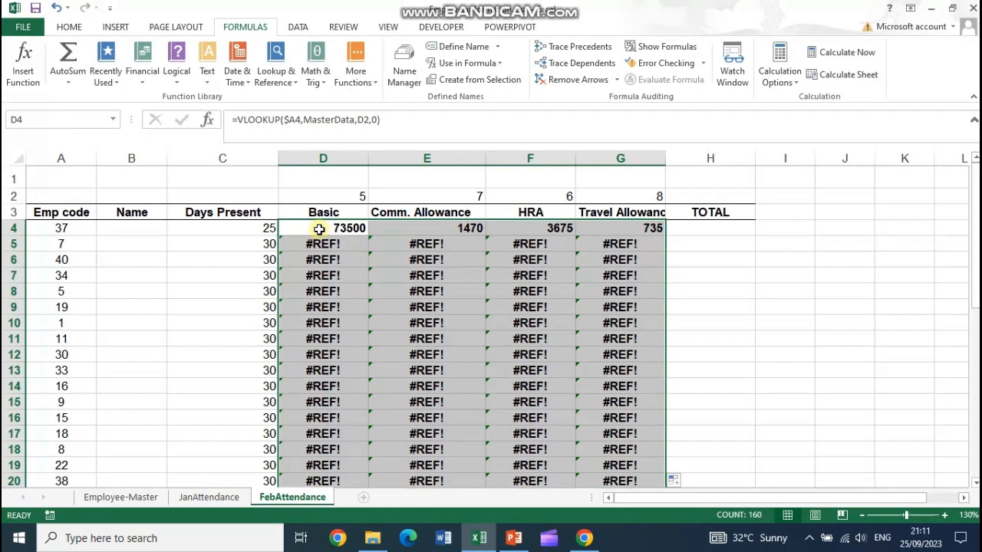
Step: Lock the row of the column index in D4's VLOOKUP as D$2 and refill the formula across to G4
left_click(319, 228)
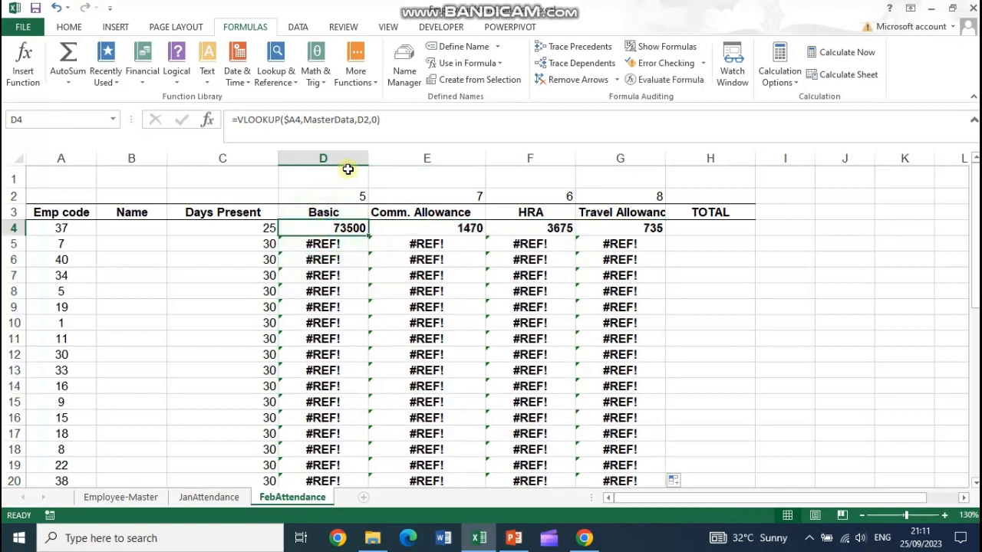
left_click(364, 120)
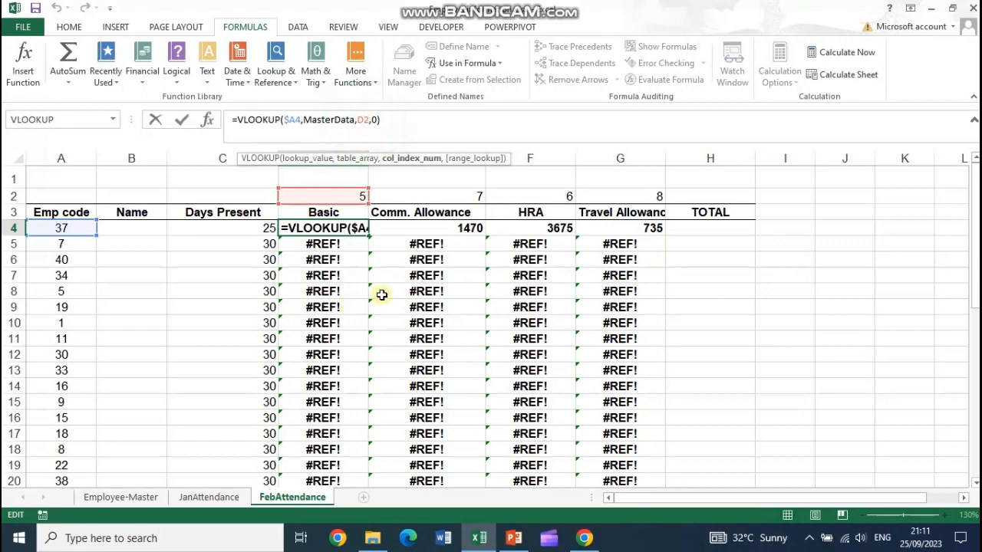
type("$")
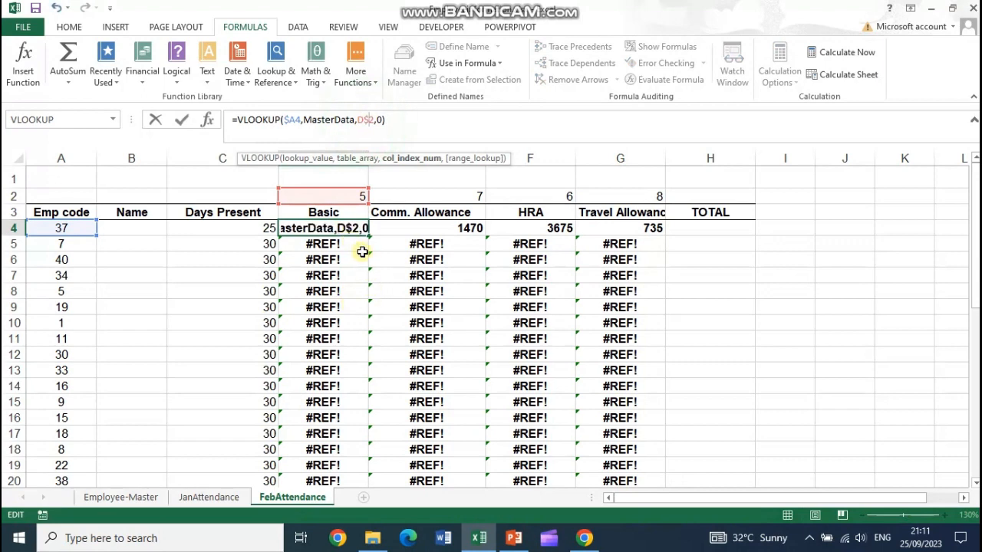
key("Return")
left_click(351, 228)
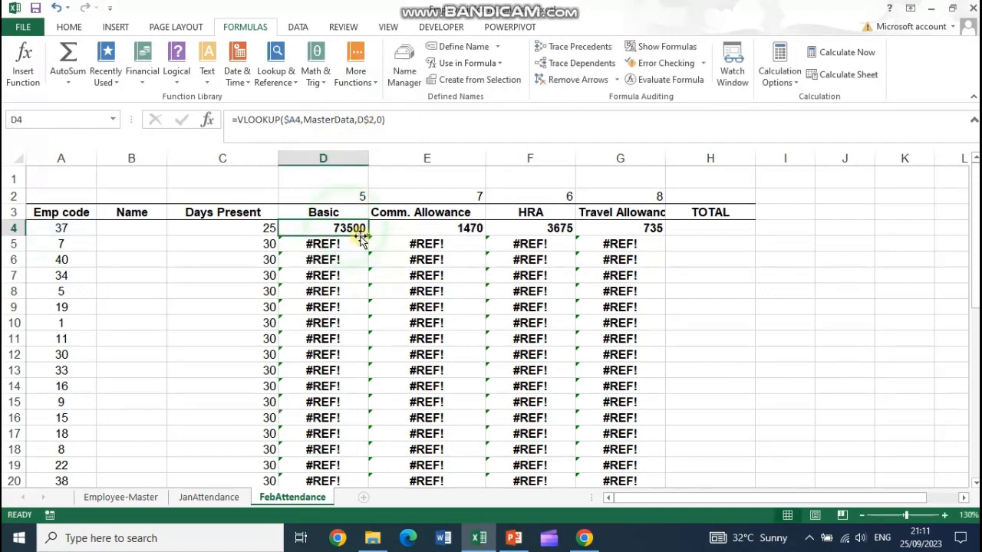
left_click_drag(368, 236, 662, 236)
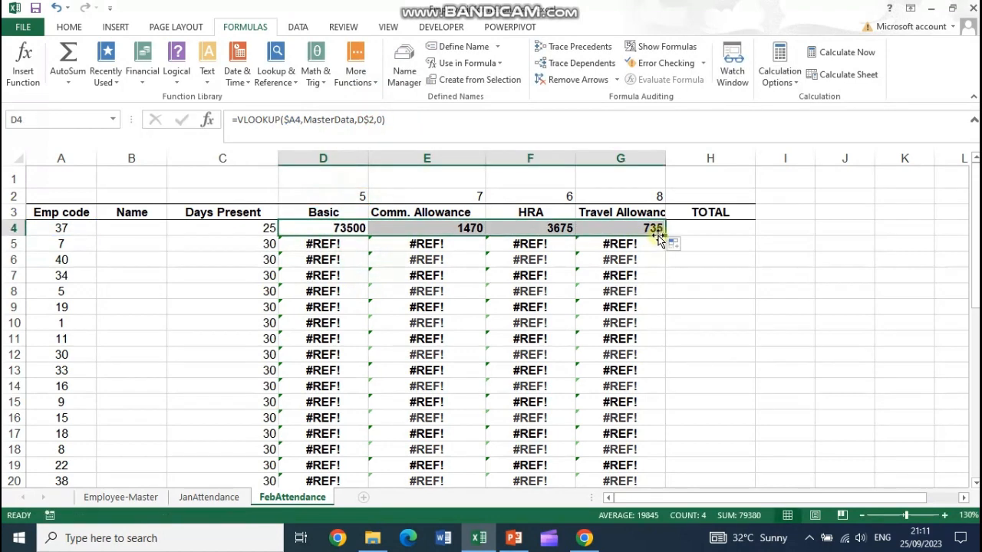
Step: Fill the D4:G4 formulas down the employee list and autofit the Travel Allowance column
double_click(664, 235)
left_click(361, 229)
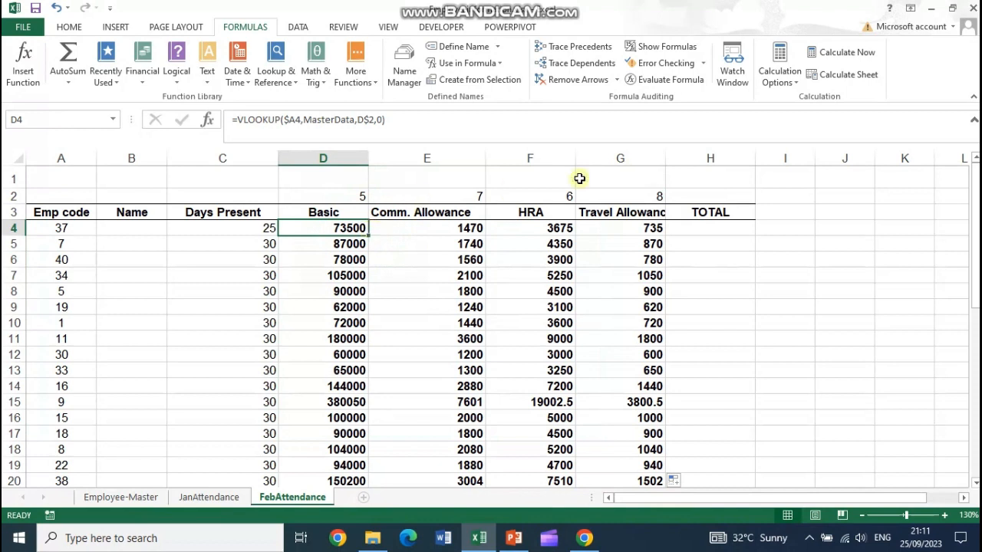
double_click(665, 158)
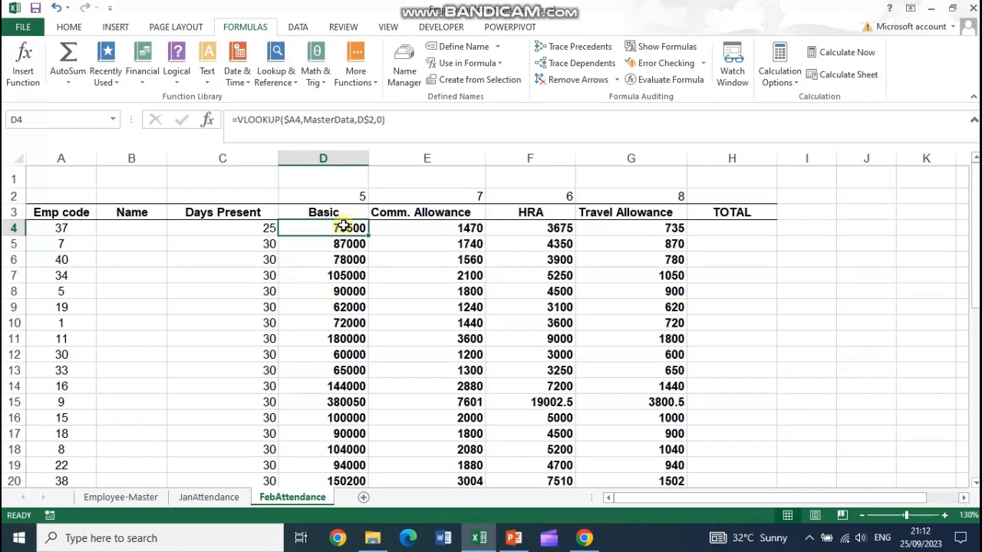
Step: Review the column index reference in D4's VLOOKUP and the MATCH formula in D2 that it points to
double_click(367, 121)
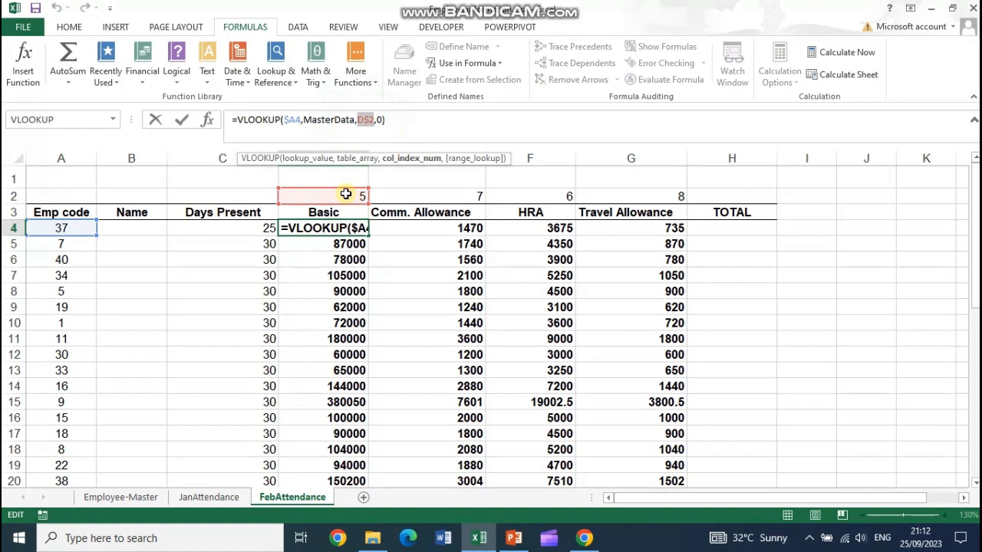
left_click(345, 194)
left_click(345, 194)
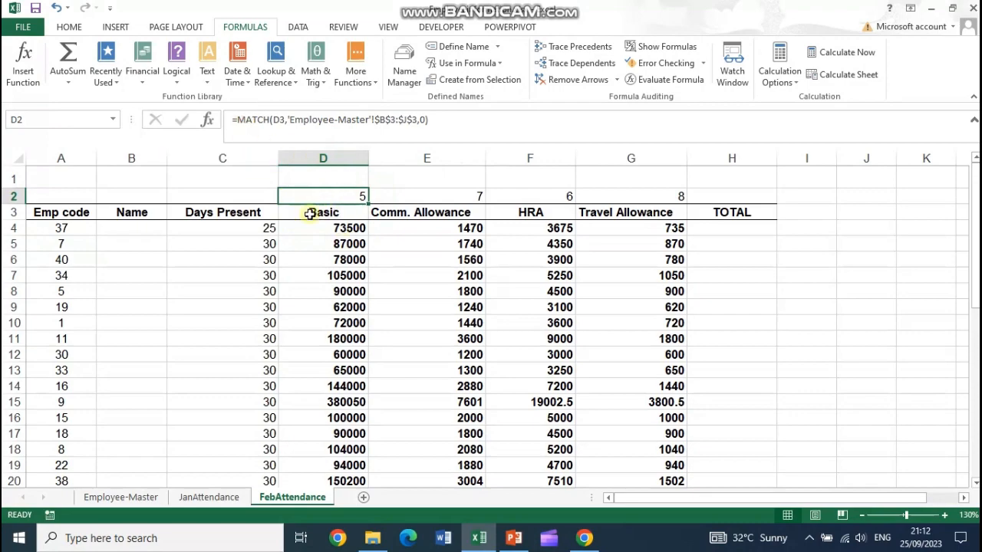
left_click(331, 228)
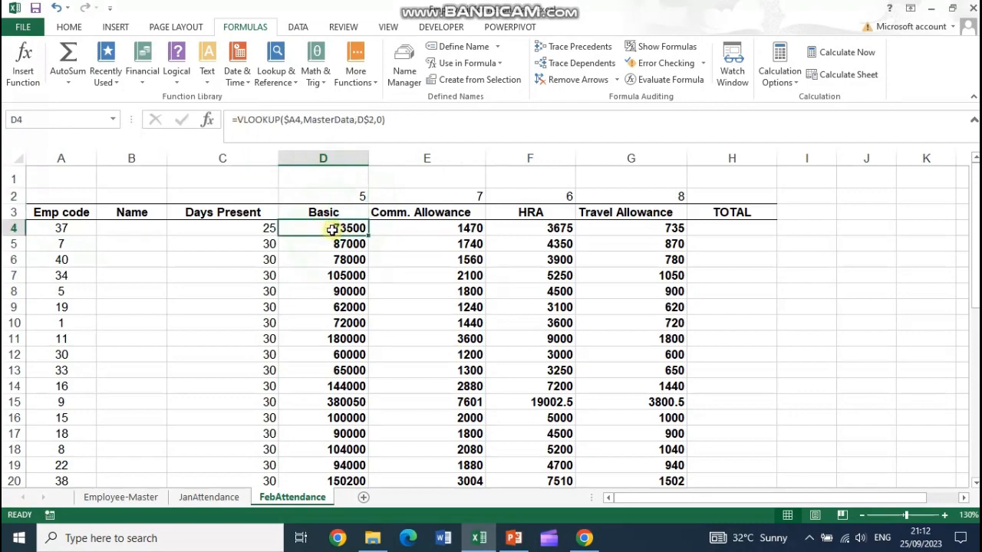
Step: Replace the column index D$2 in D4's VLOOKUP with a nested MATCH that looks up the Basic header as D$3
left_click(946, 516)
left_click(949, 515)
left_click(948, 516)
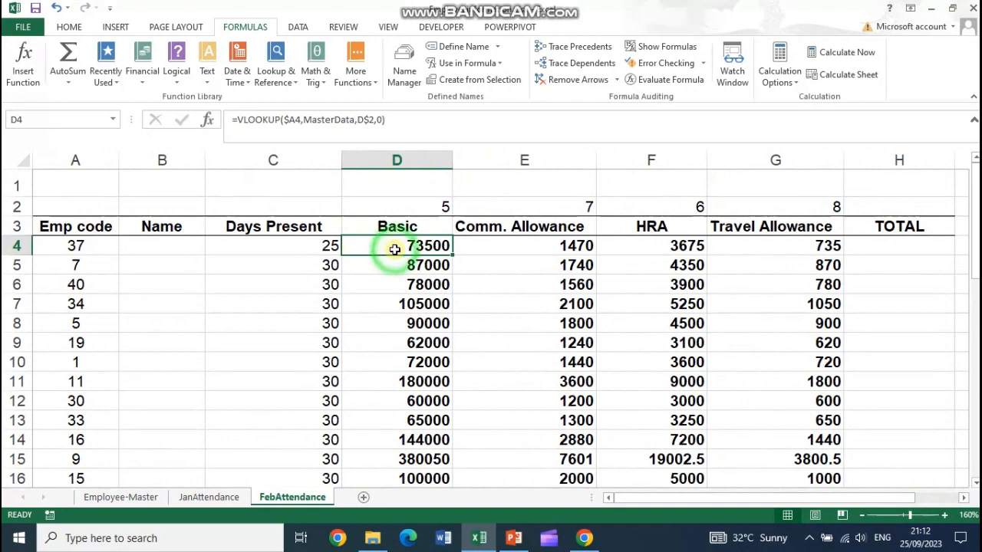
double_click(396, 245)
left_click_drag(549, 246, 575, 247)
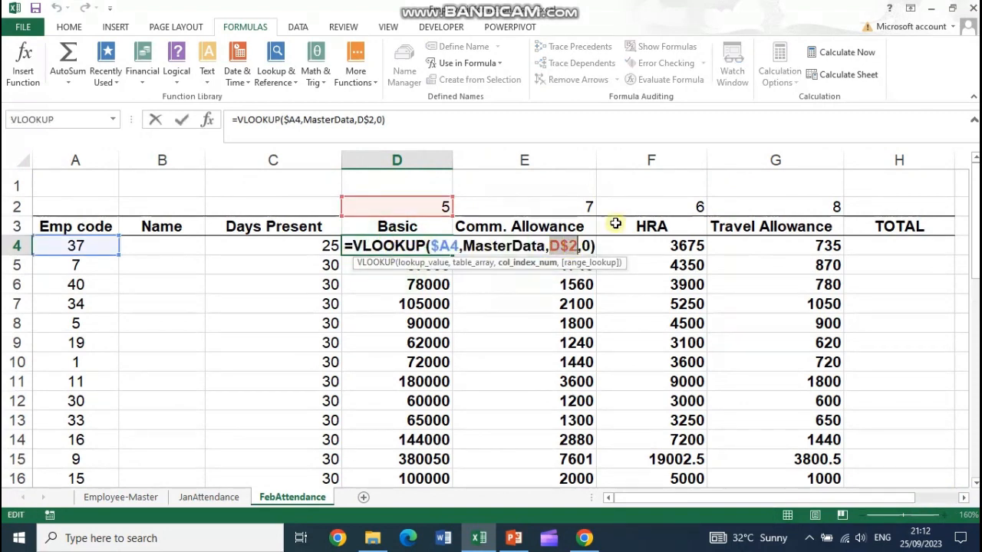
type("MATCH(")
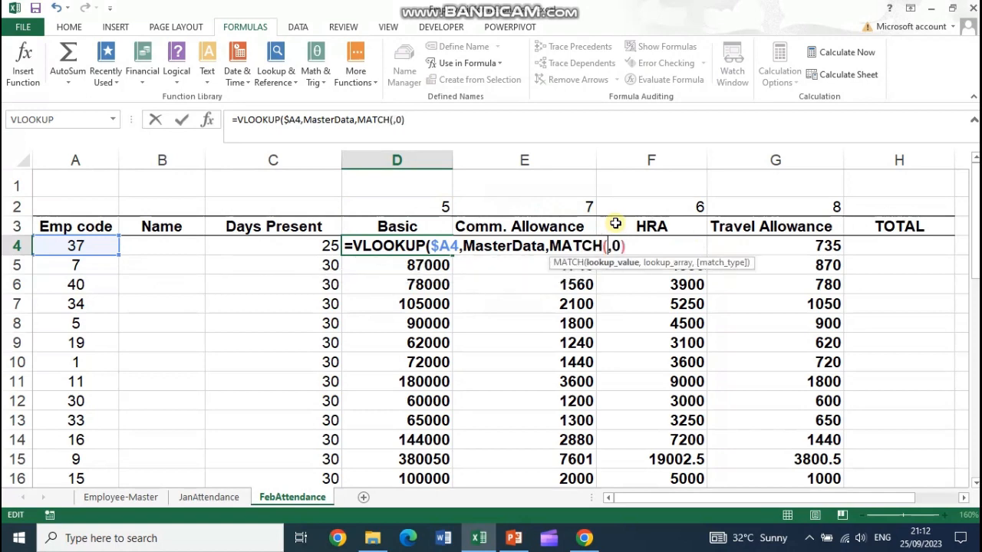
left_click(400, 226)
left_click(398, 119)
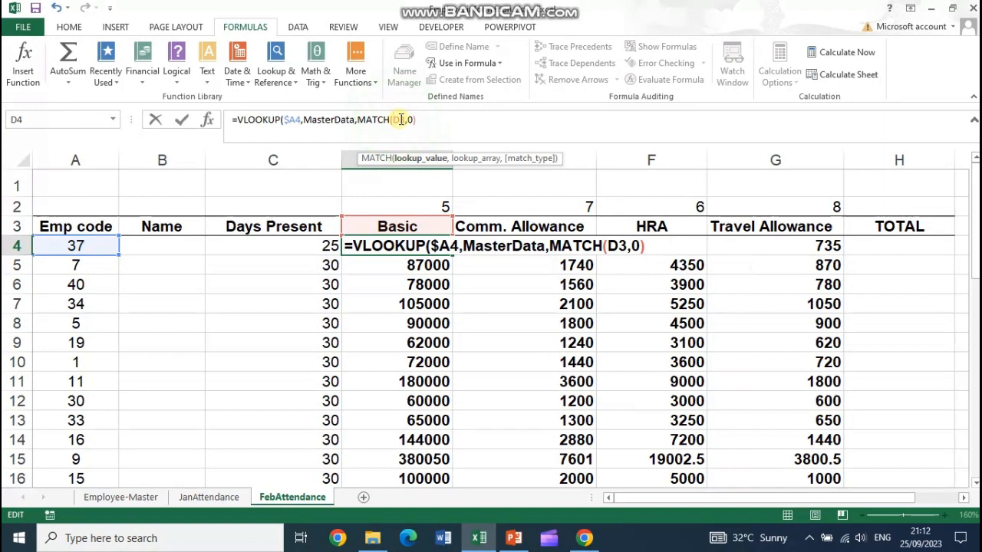
type("$3")
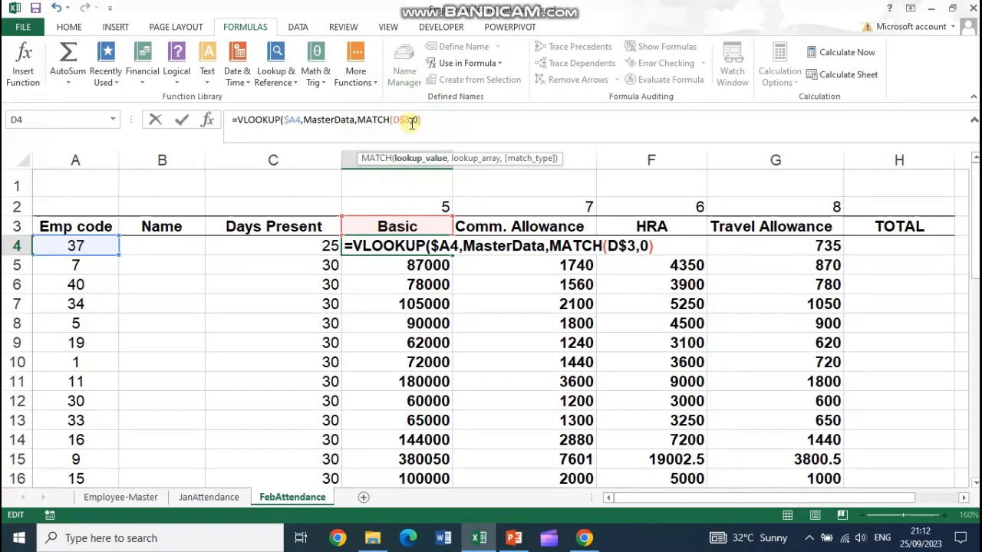
Step: Set the nested MATCH's lookup array to the Employee-Master header row as the absolute range $B$3:$J$3
type(",")
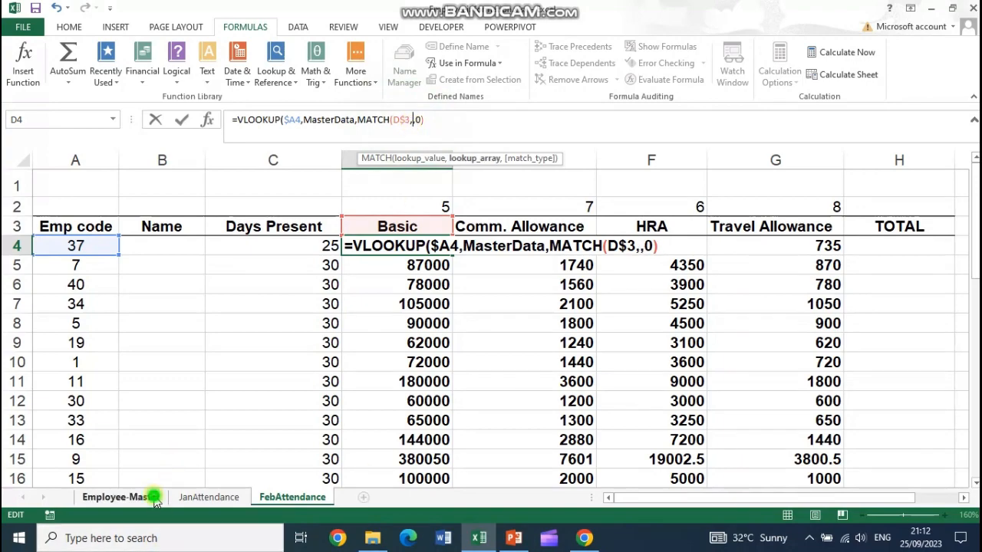
left_click(121, 497)
left_click_drag(149, 207, 705, 201)
left_click(503, 120)
left_click_drag(502, 120, 521, 120)
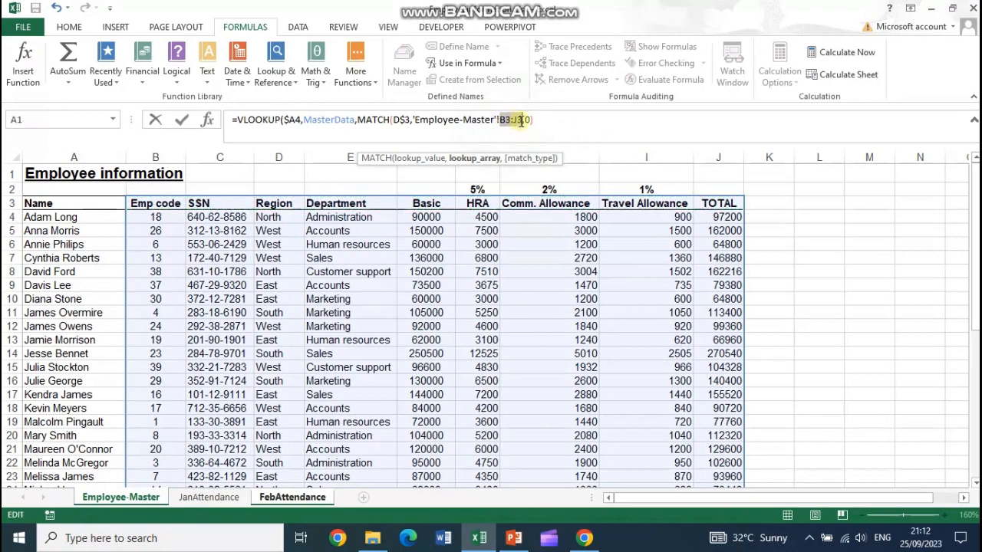
key("F4")
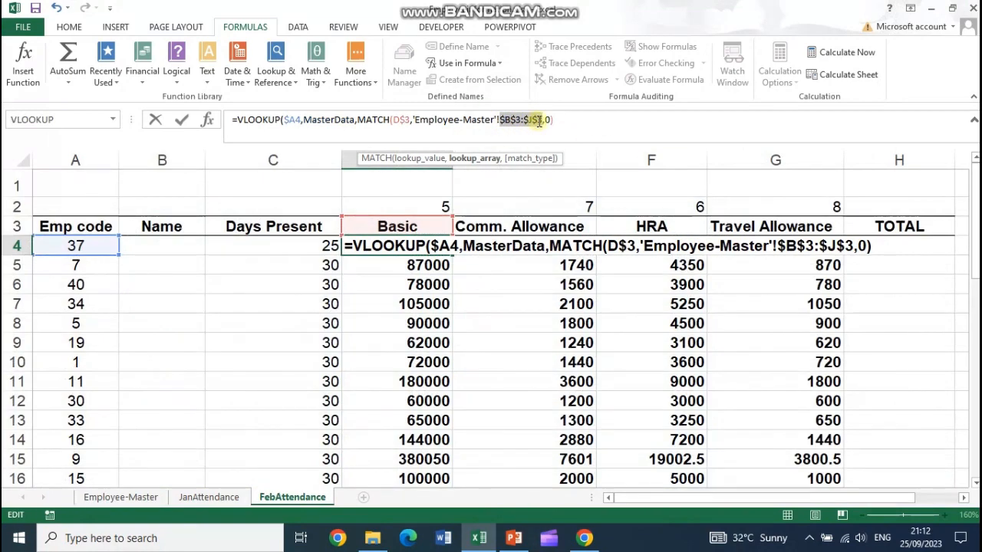
Step: Complete the nested MATCH with match type 0 and fill D4's formula across to G4 and down the list
type(",0)")
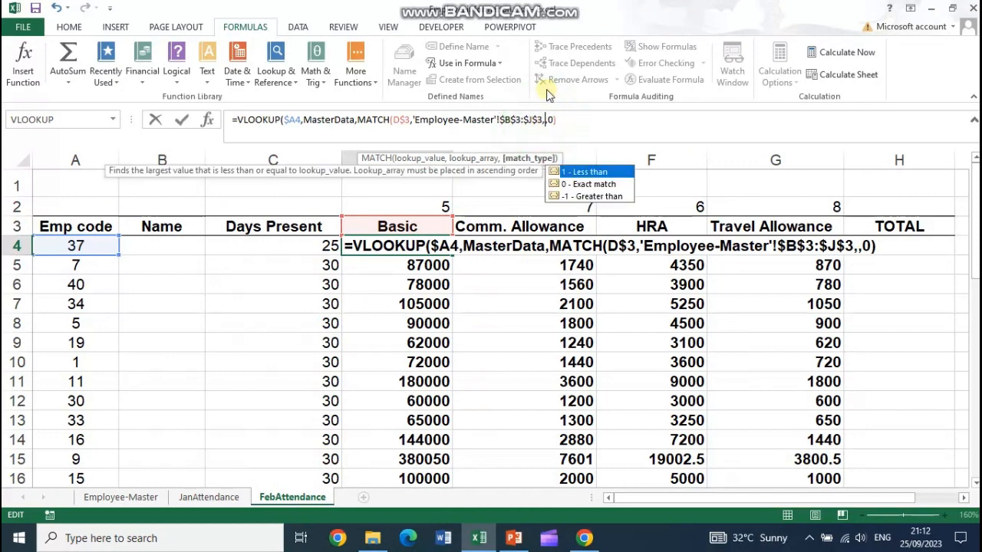
key("Return")
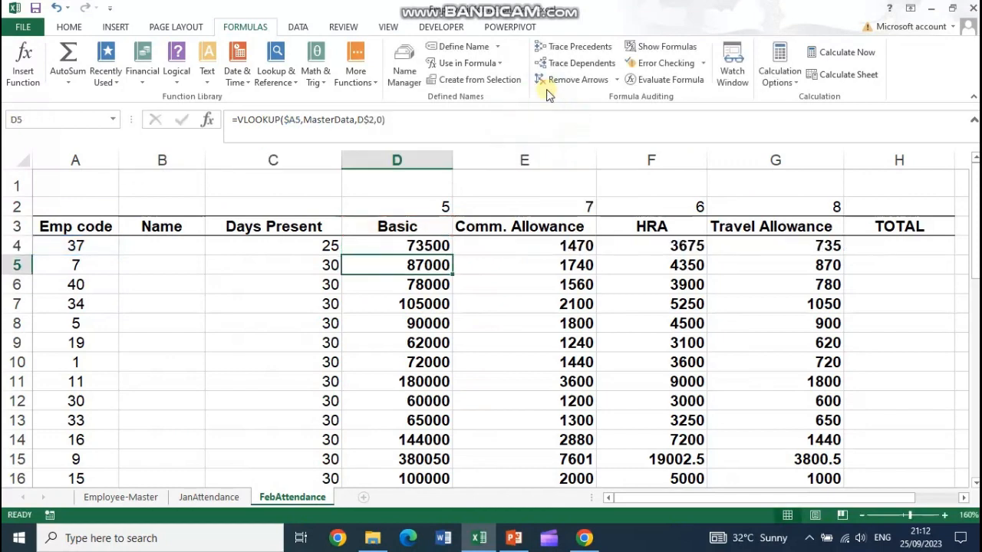
left_click(432, 244)
left_click_drag(449, 254, 832, 269)
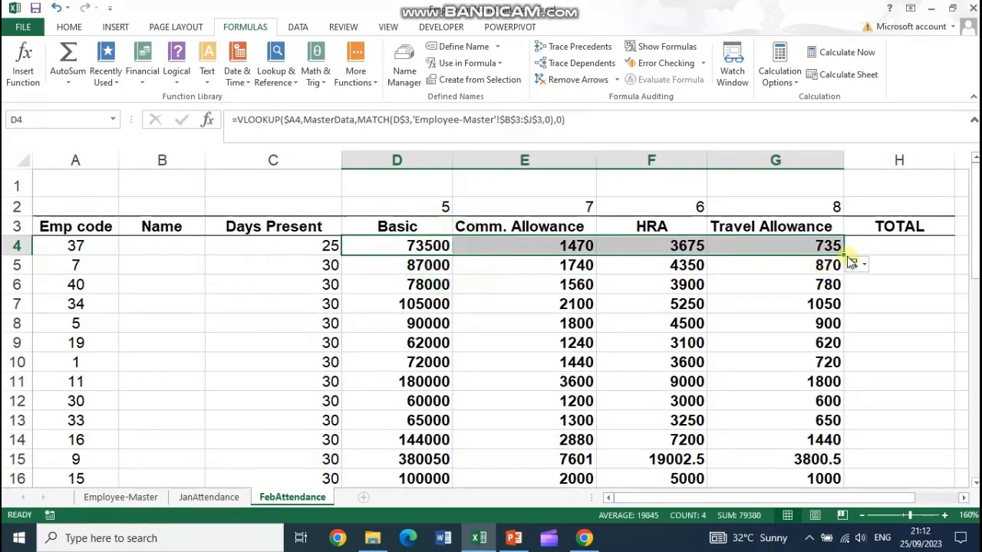
double_click(843, 255)
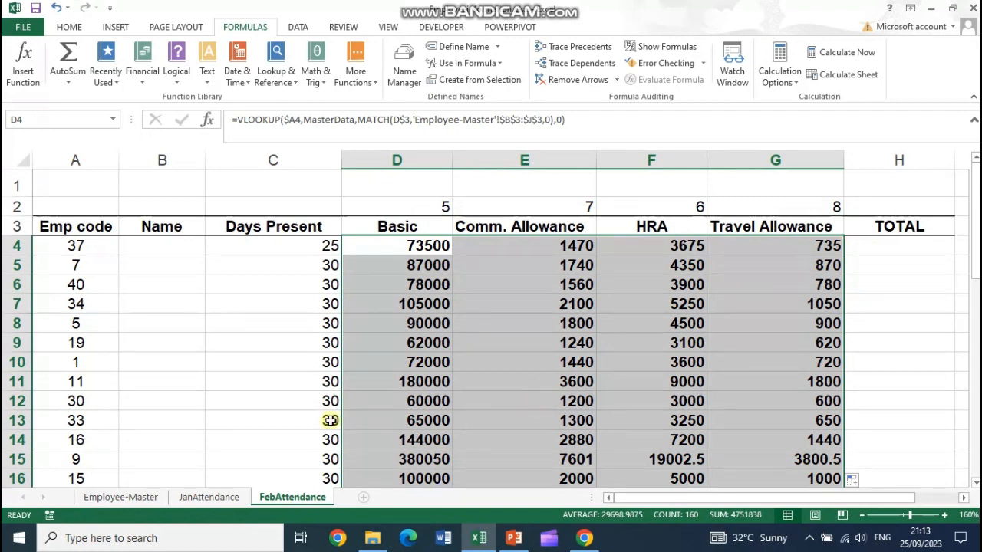
Step: Widen the Name column on both the FebAttendance and JanAttendance sheets
left_click_drag(205, 156, 249, 156)
left_click(204, 247)
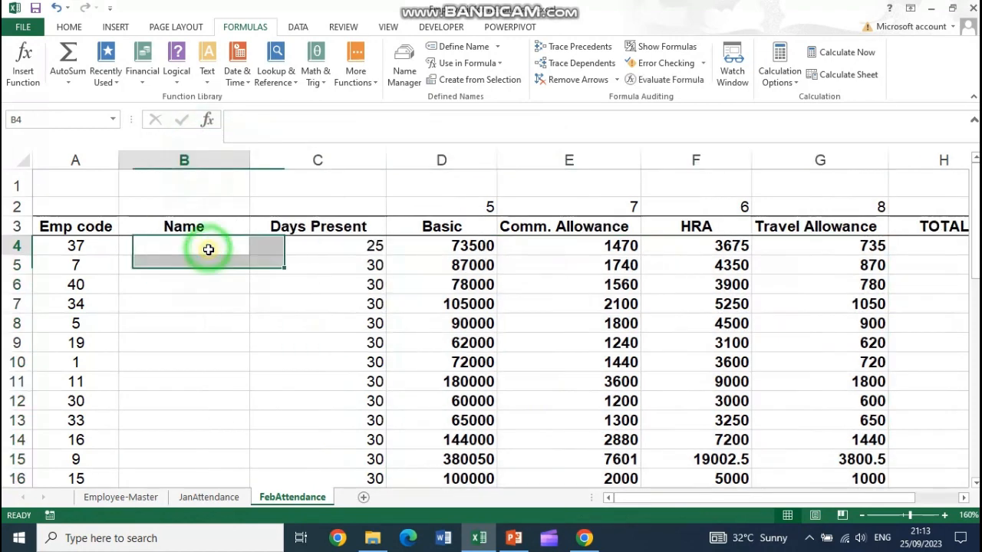
left_click(212, 496)
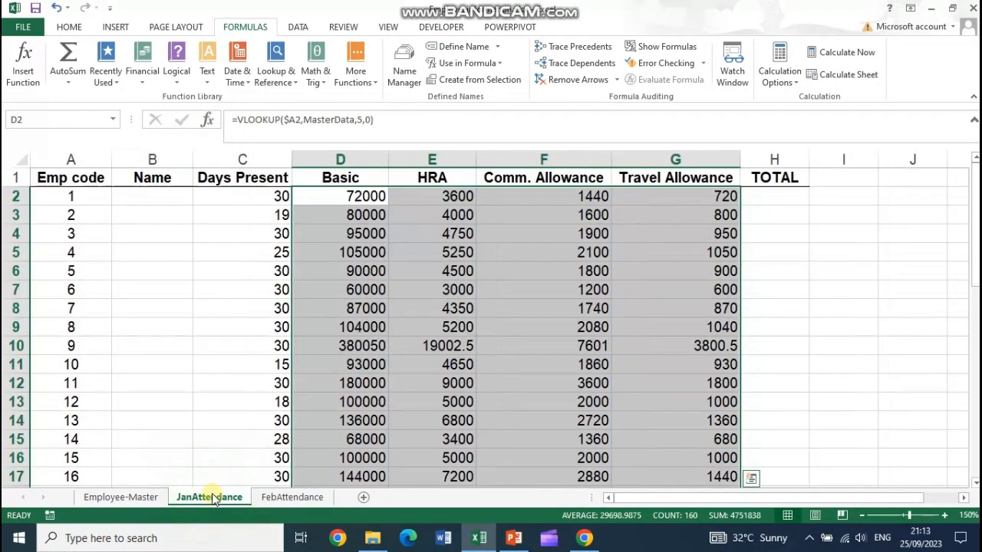
left_click(152, 200)
left_click_drag(193, 159, 213, 161)
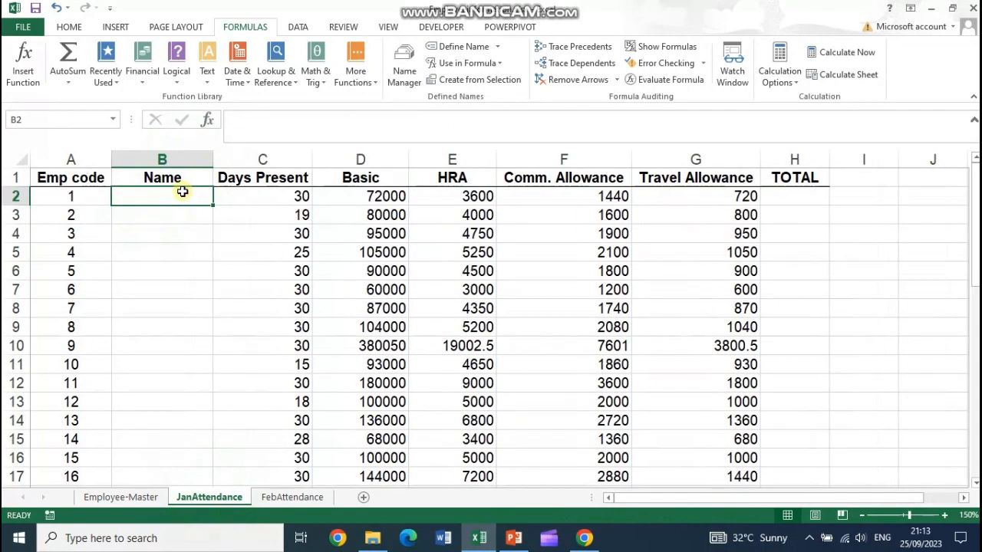
Step: Compare the order of the Name and Emp code columns on Employee-Master with their order on JanAttendance
left_click(141, 498)
left_click_drag(83, 217, 85, 394)
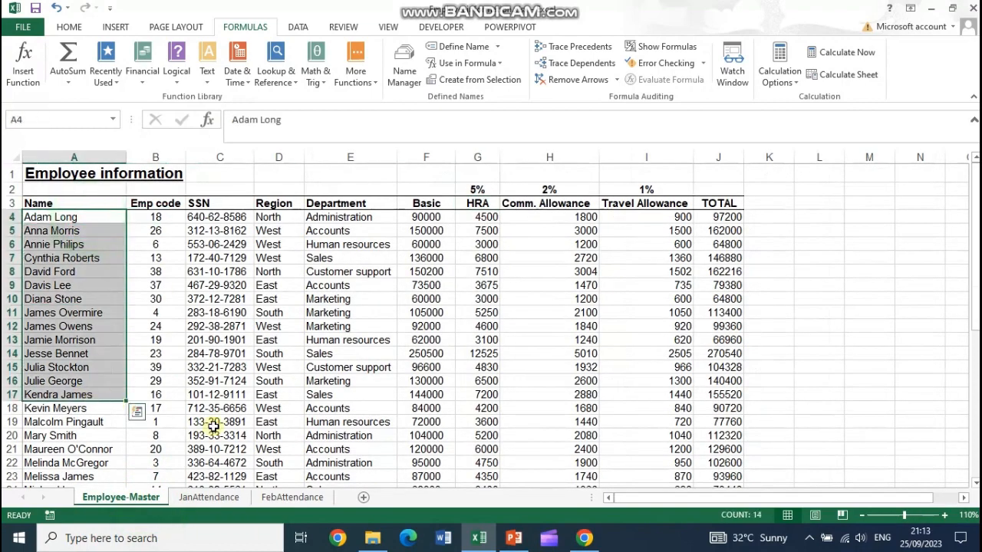
left_click_drag(174, 220, 196, 300)
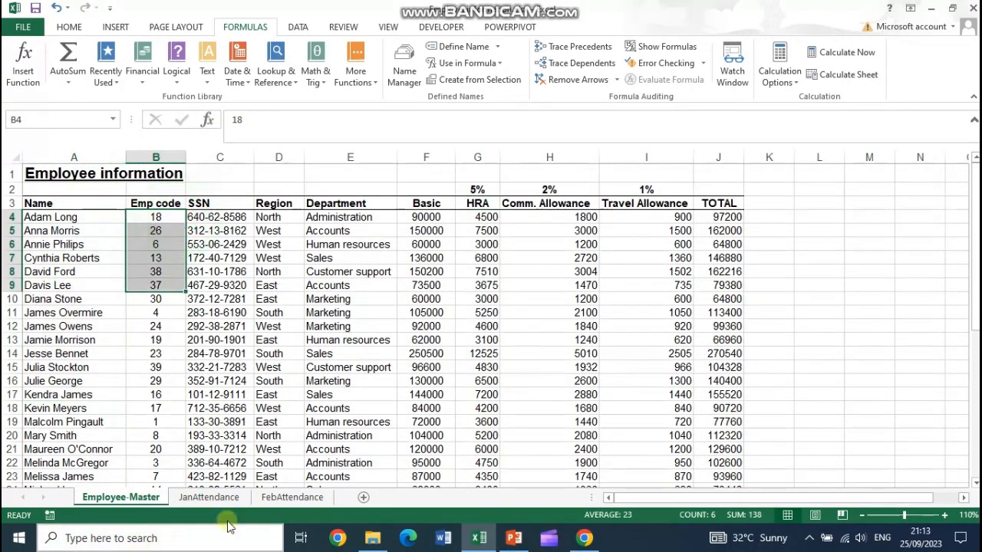
left_click(208, 498)
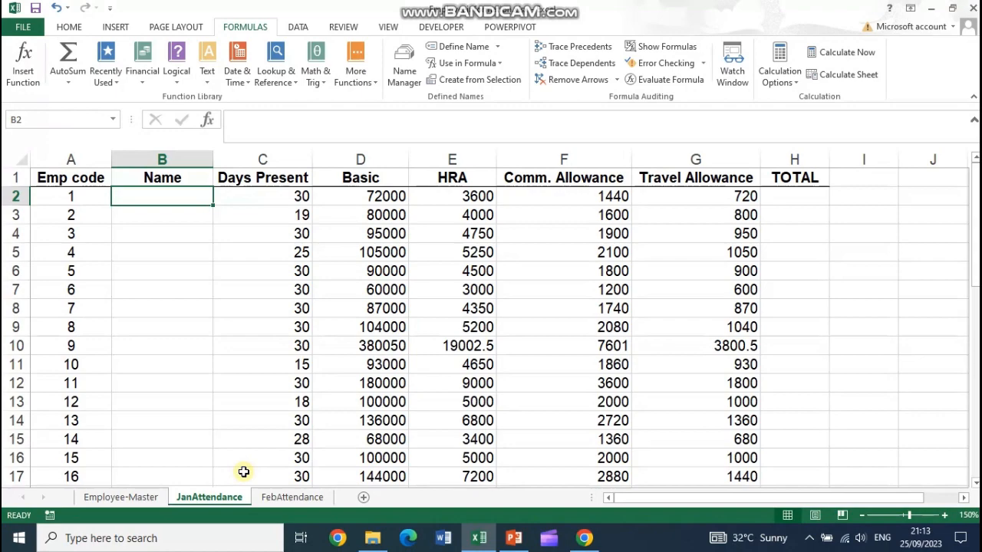
left_click(48, 184)
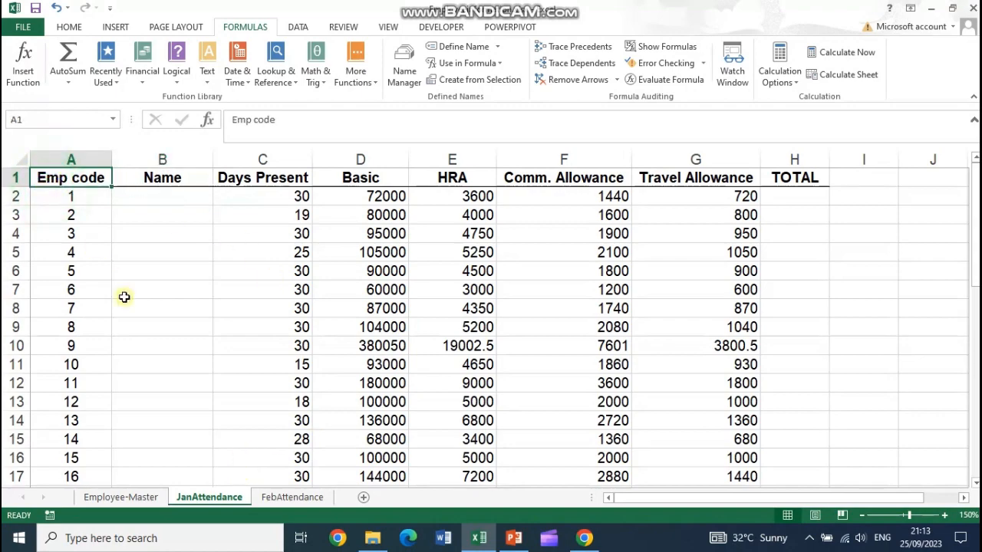
Step: Check the Emp code column on Employee-Master against the Emp code column on JanAttendance
left_click(83, 201)
left_click(146, 499)
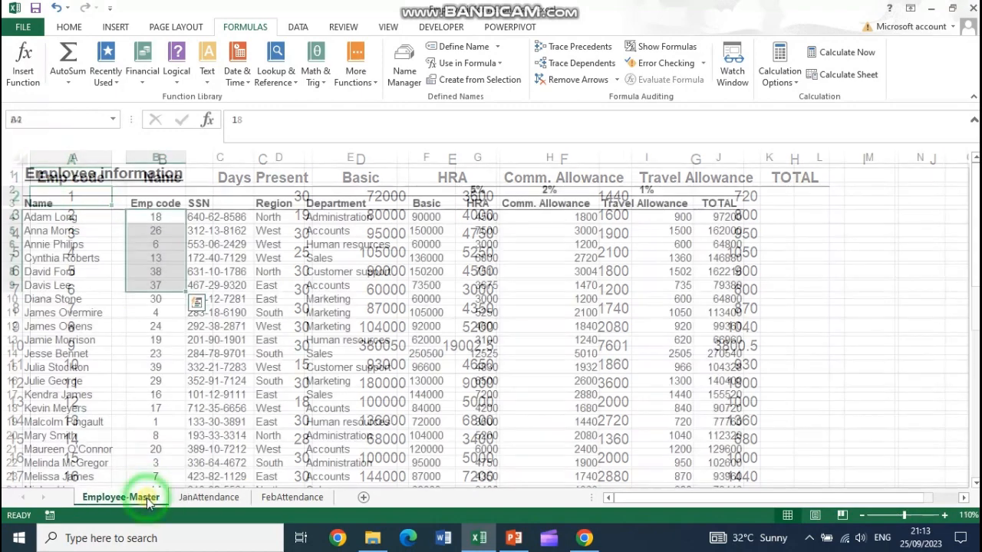
left_click(156, 157)
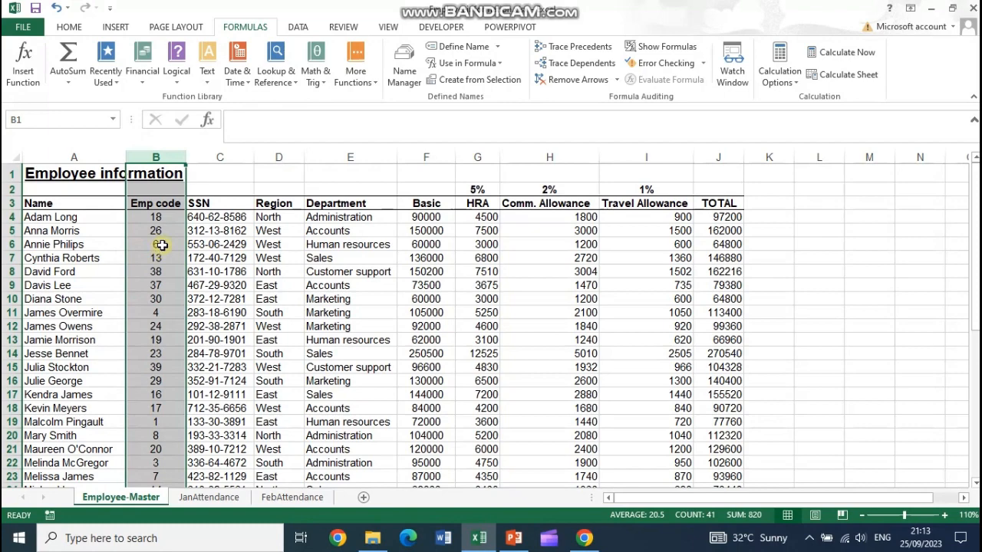
left_click(158, 217)
left_click(218, 499)
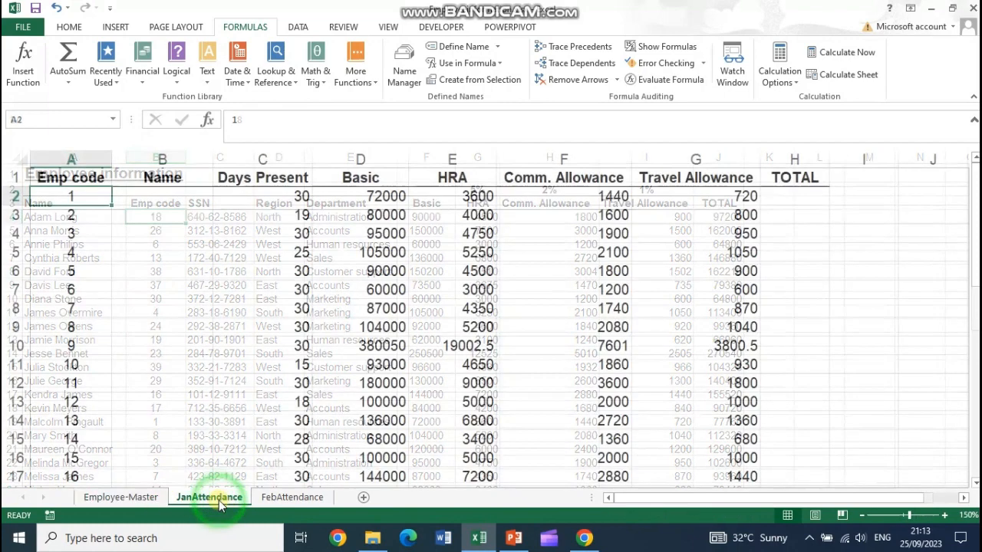
Step: Start a CHOOSE function in JanAttendance cell B2 with index number 1 and Employee-Master B4:B23 as the first value
left_click(194, 199)
left_click(270, 88)
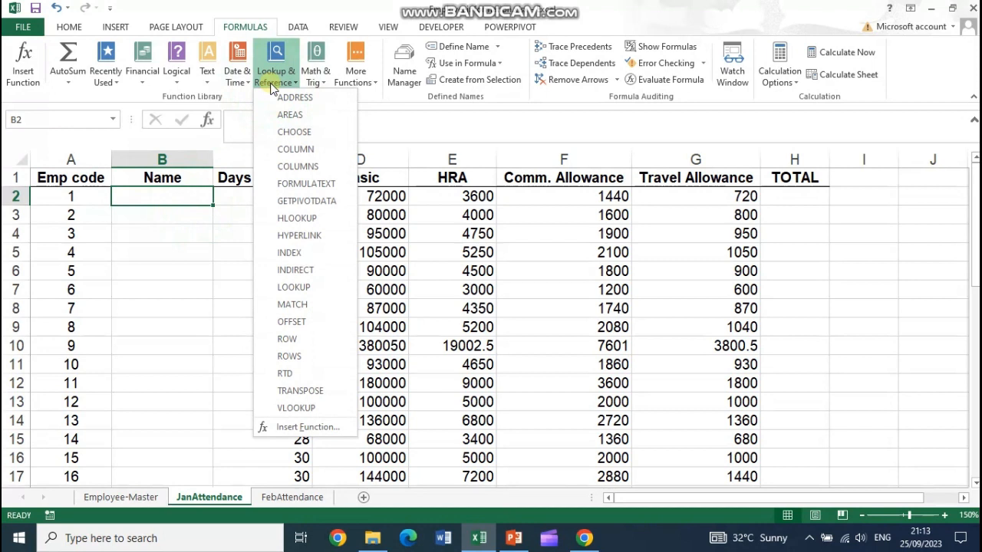
left_click(295, 132)
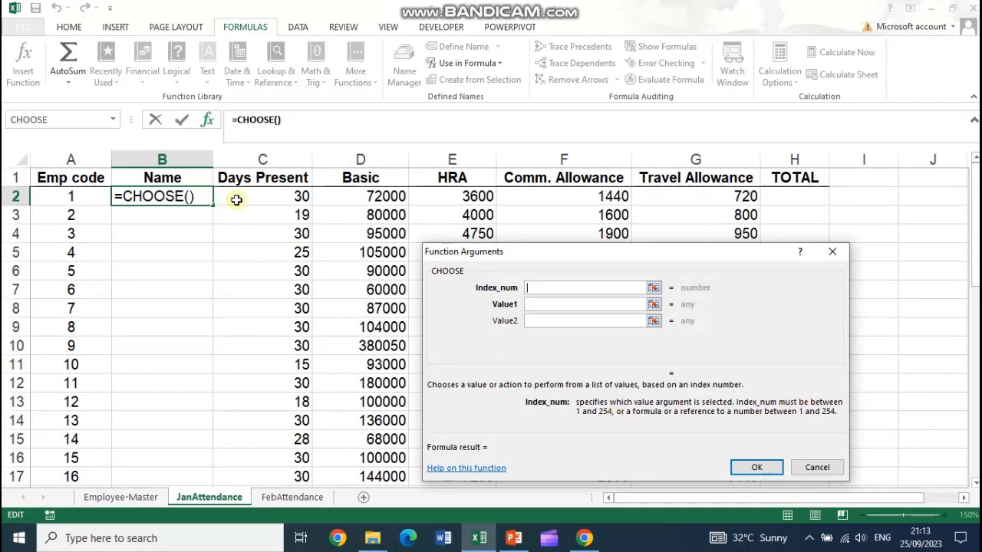
type("1")
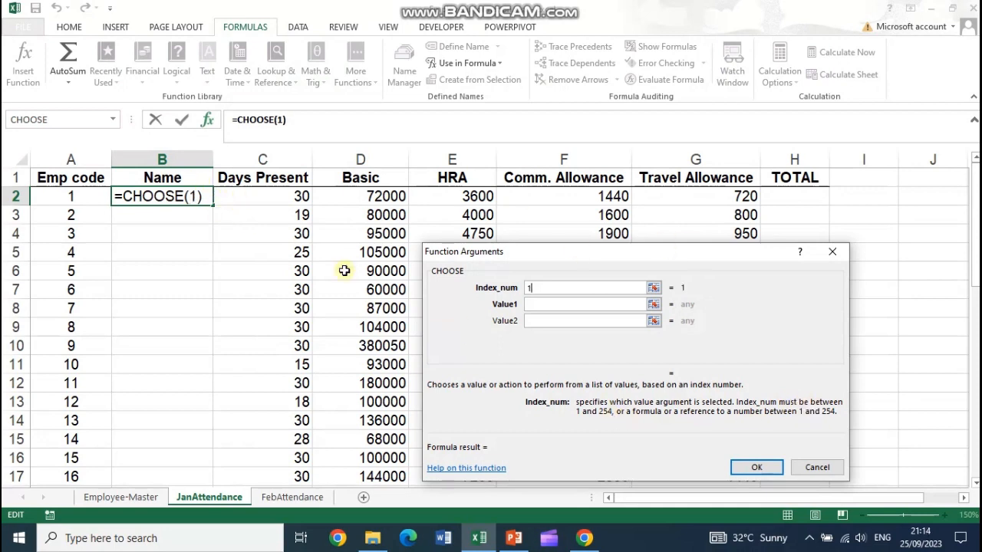
left_click(531, 305)
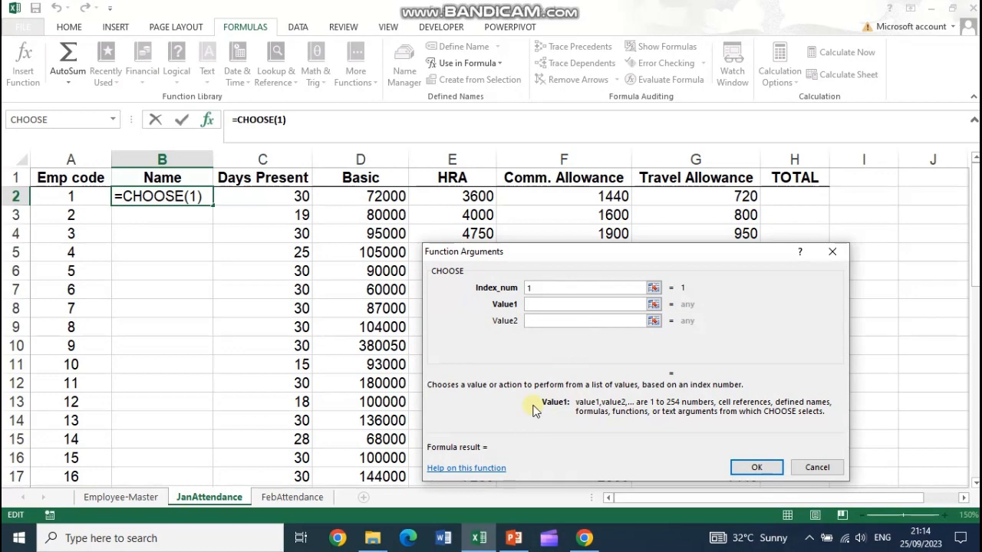
left_click(142, 498)
left_click_drag(156, 217, 167, 478)
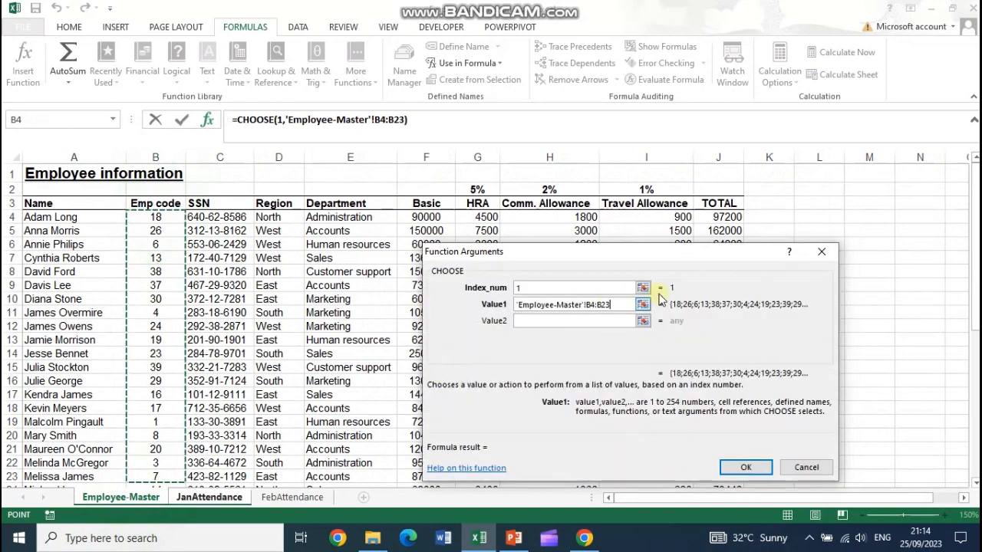
Step: Complete the trial CHOOSE formula with Employee-Master C4:C13 as the second value and clear it from B2
left_click(556, 322)
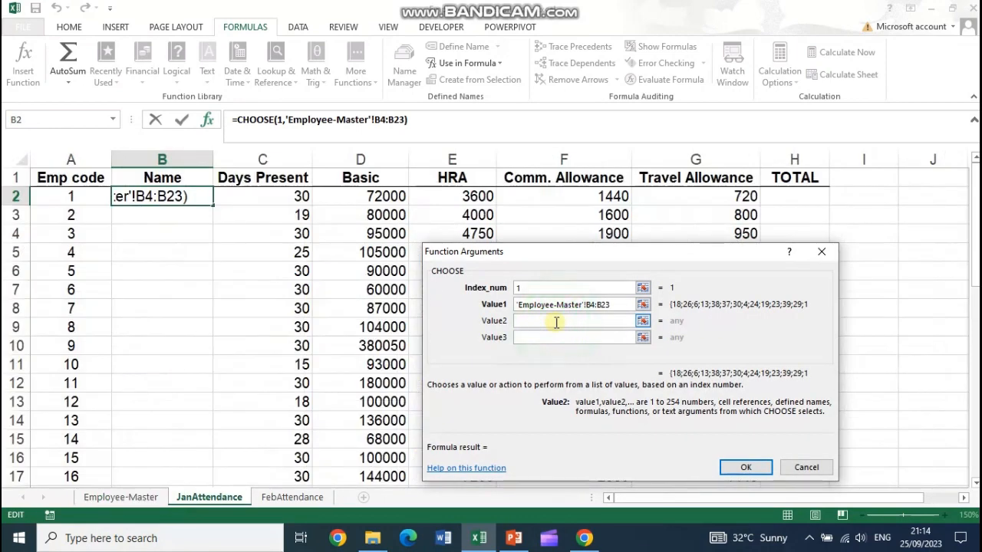
left_click(134, 498)
left_click_drag(228, 217, 230, 340)
left_click(747, 469)
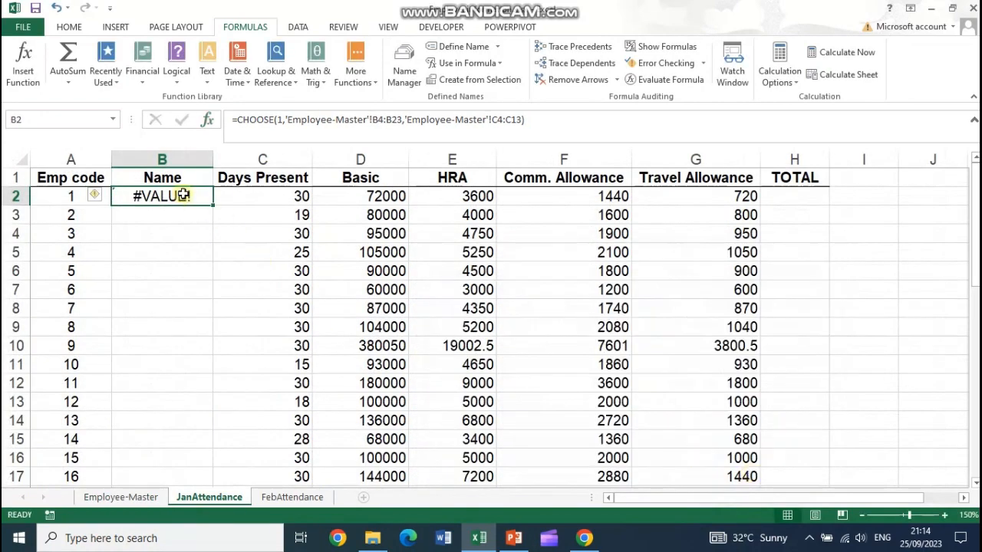
key("Delete")
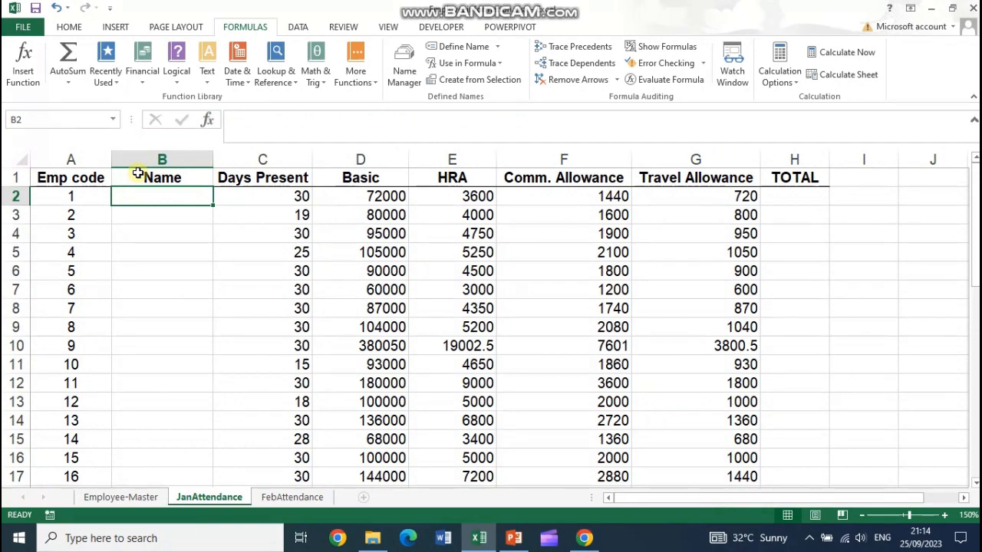
Step: Start a VLOOKUP in JanAttendance cell B2 with the column-locked lookup value $A2
left_click(282, 79)
left_click(296, 409)
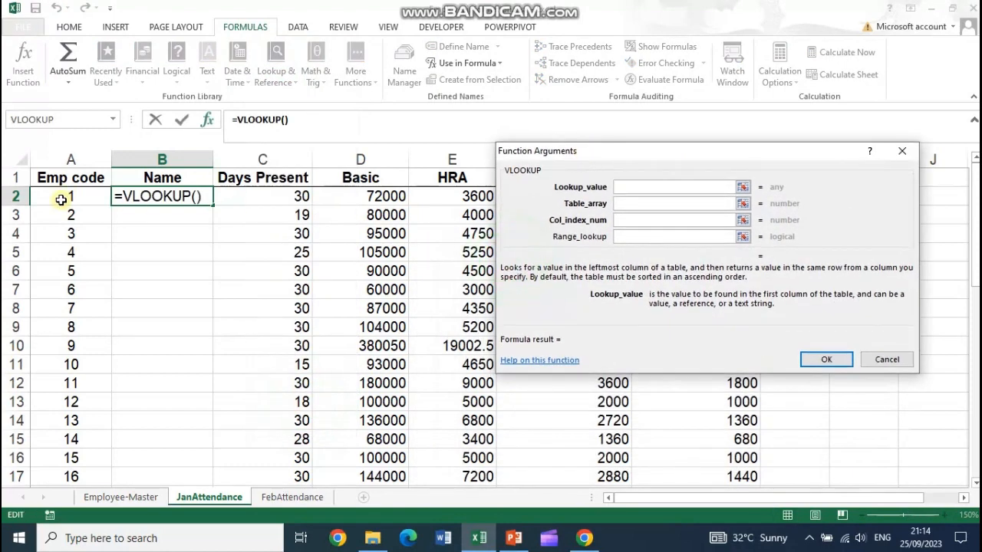
left_click(60, 200)
left_click(619, 187)
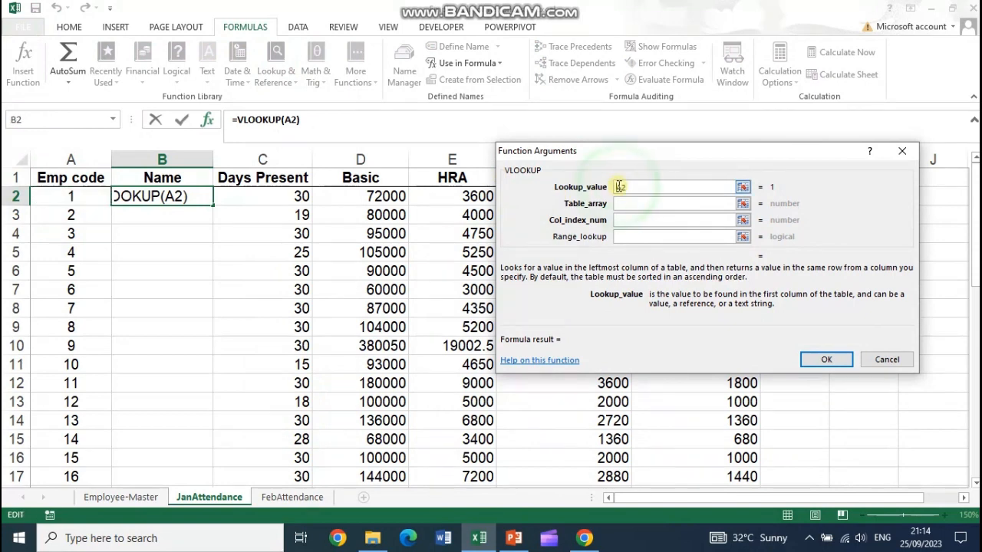
type("$")
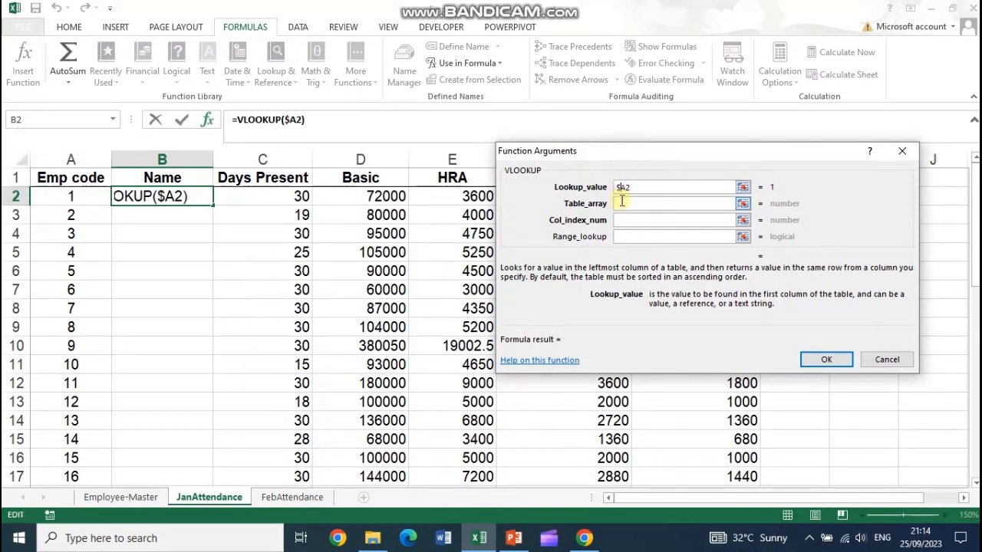
Step: Begin the table array with a nested CHOOSE({1,2}) whose first value is the absolute Employee-Master Emp code range $B$4:$B$43
left_click(623, 203)
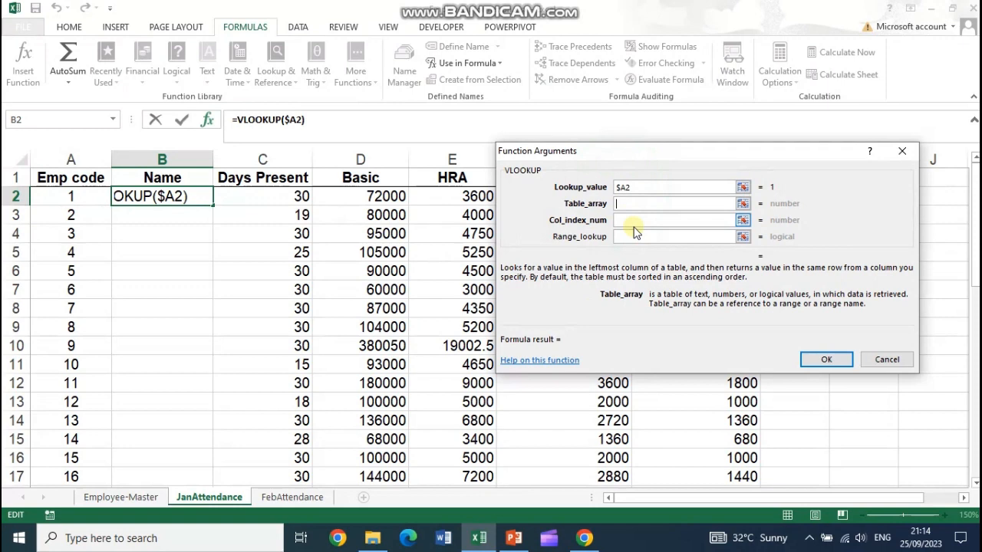
left_click(139, 497)
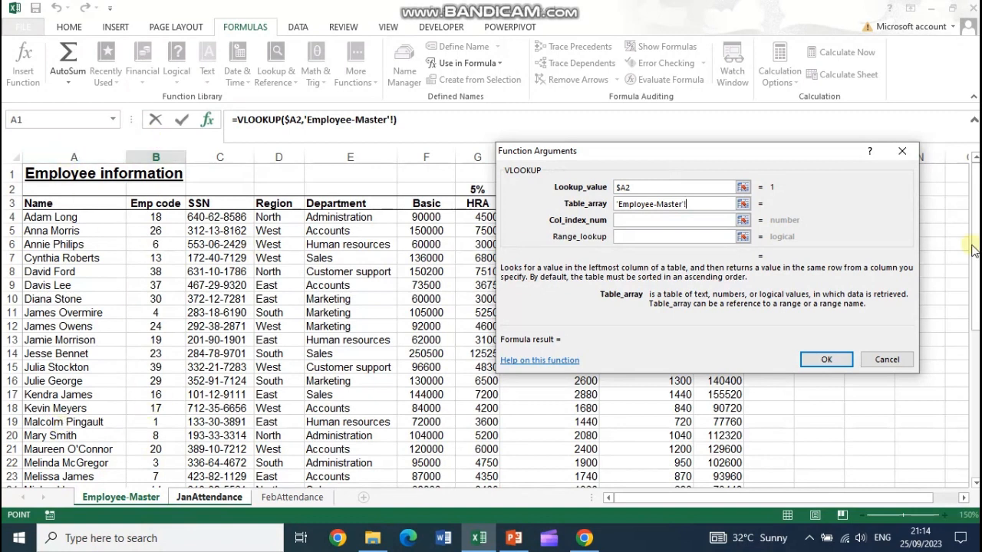
left_click_drag(695, 205, 625, 196)
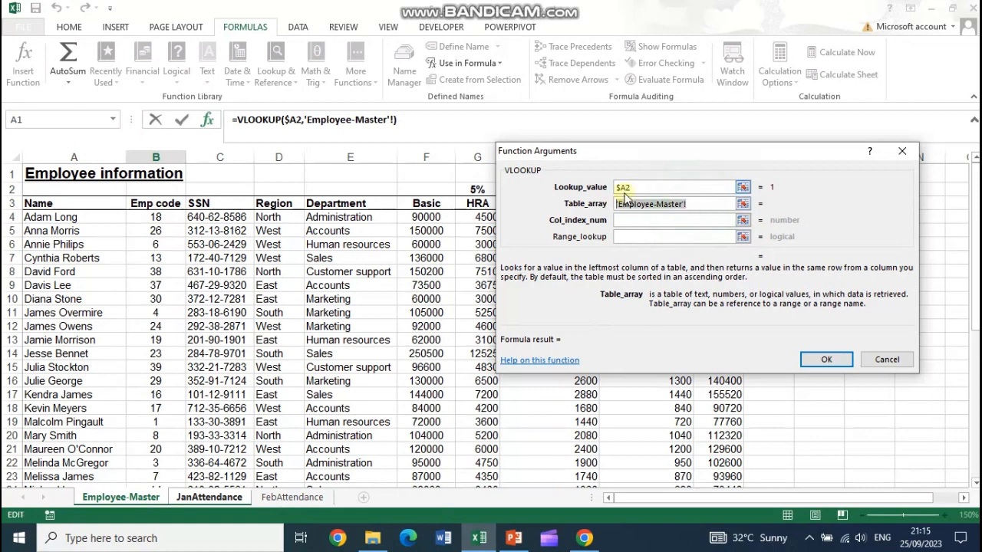
type("CHOOSE({1,2")
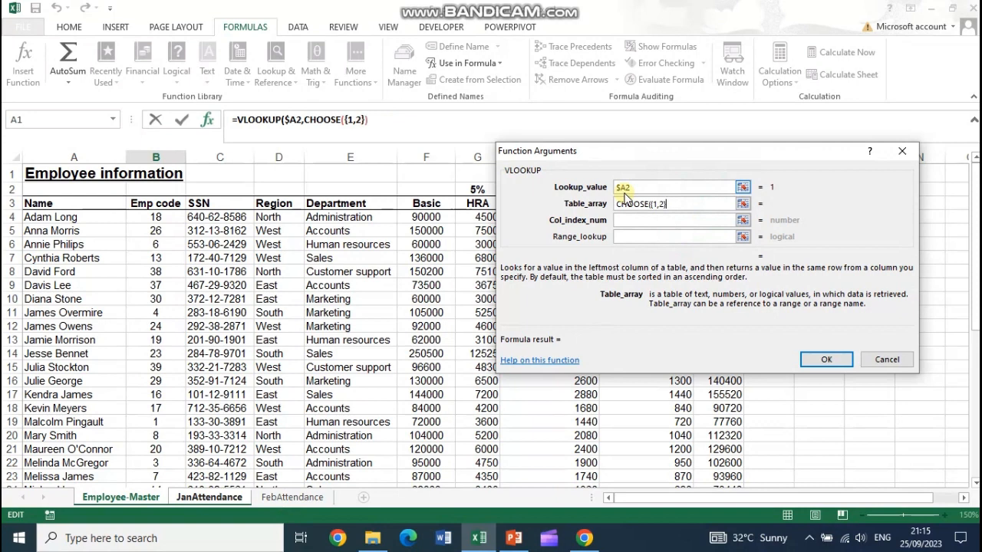
type(",")
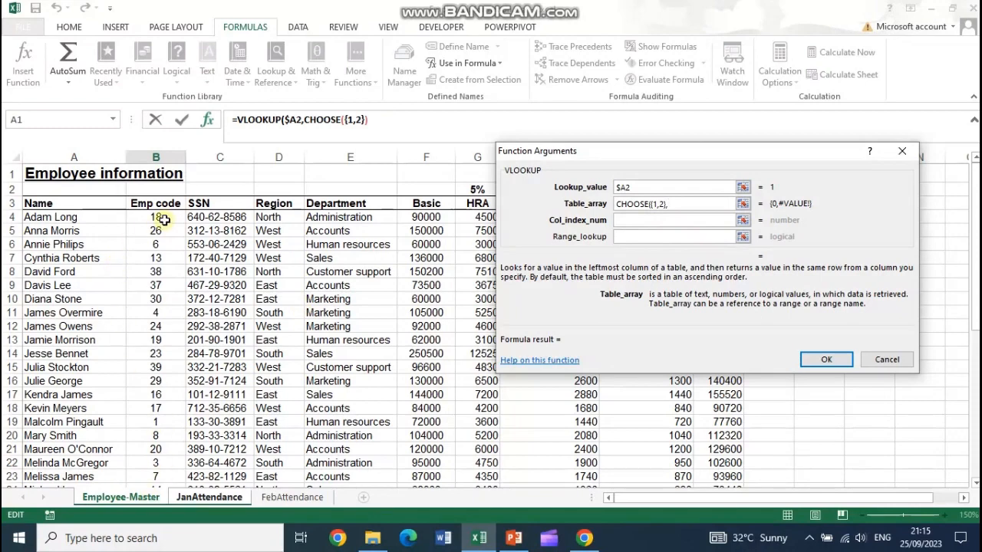
left_click_drag(163, 220, 142, 458)
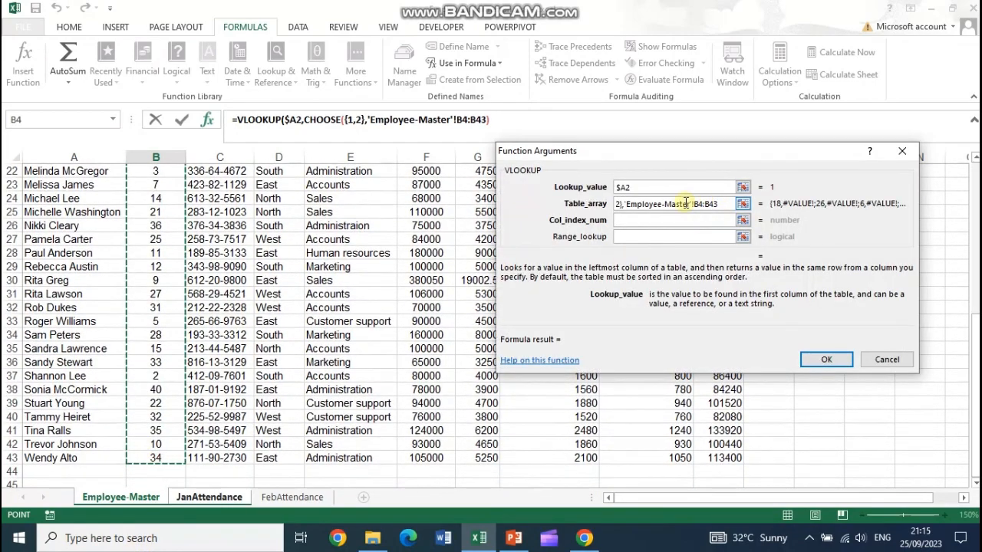
left_click_drag(692, 204, 720, 204)
key("F4")
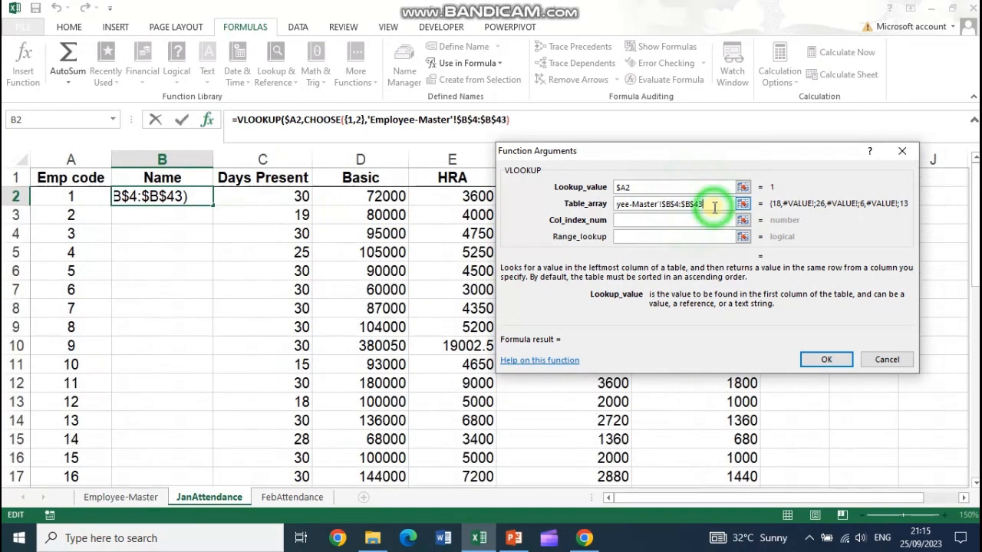
Step: Add the absolute Employee-Master Name range $A$4:$A$43 as CHOOSE's second value and close the nested function
type(",")
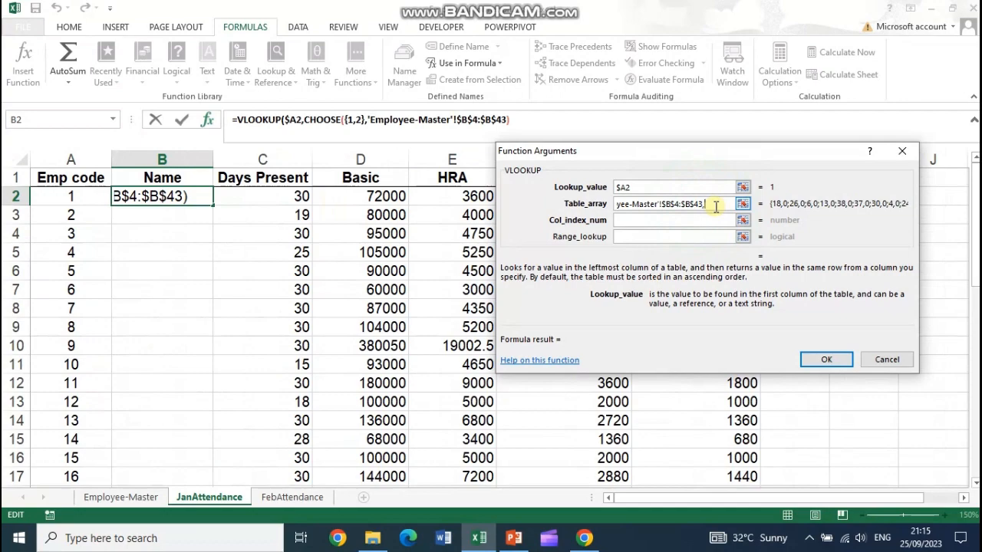
left_click(100, 498)
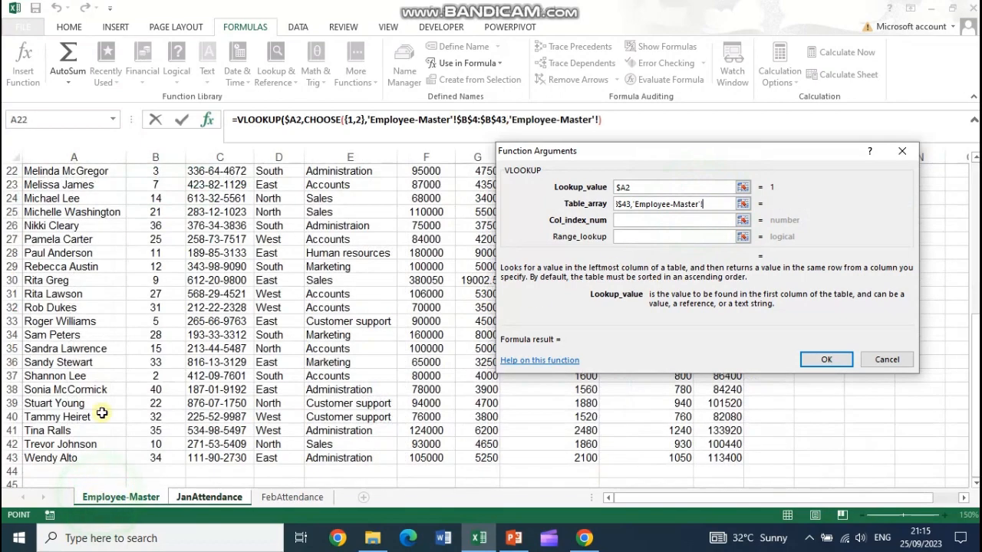
scroll(150, 246, "up", 7)
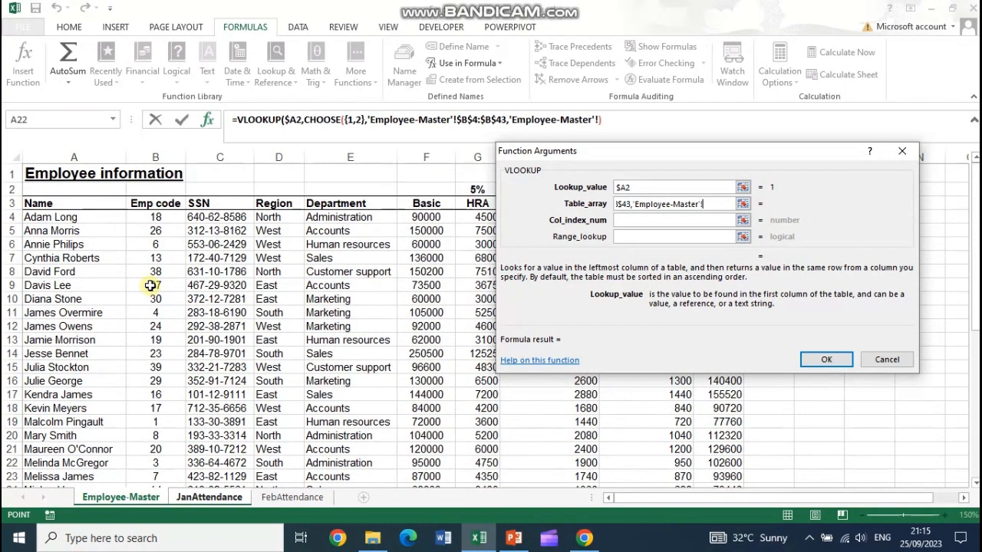
left_click_drag(99, 219, 106, 458)
left_click(704, 203)
left_click_drag(705, 204, 734, 209)
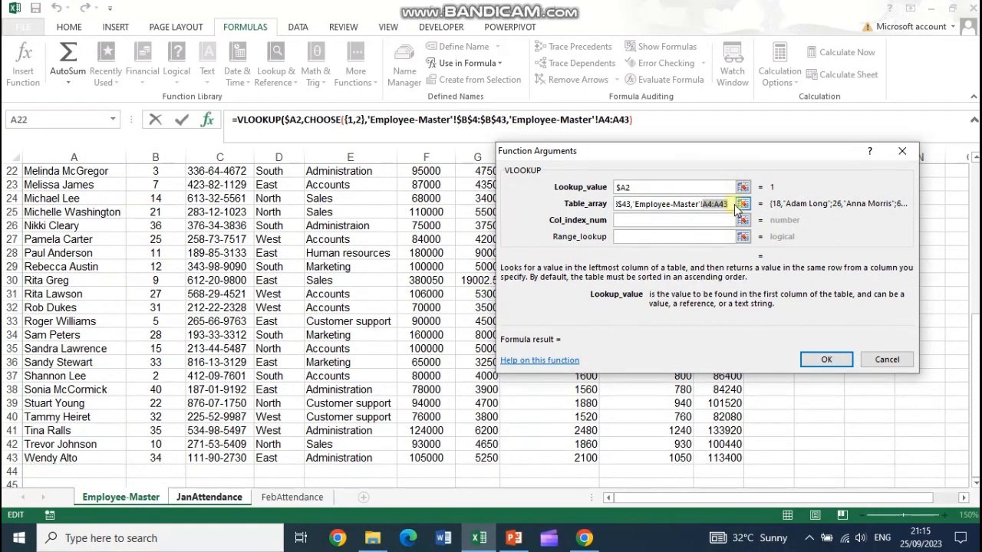
key("F4")
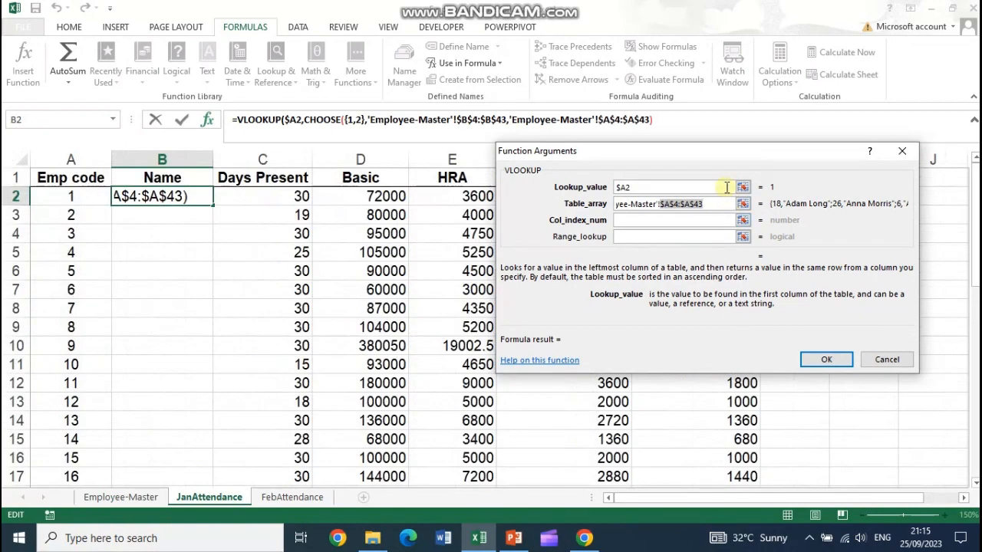
key("End")
type(")")
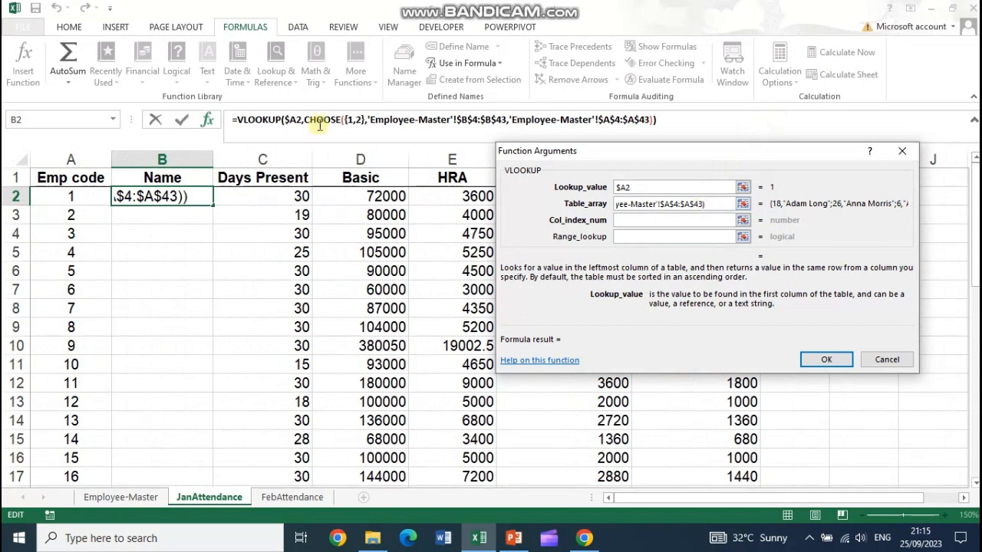
left_click(352, 121)
type(")")
Step: Finish the VLOOKUP with column index number 2 and range lookup 0
left_click(651, 218)
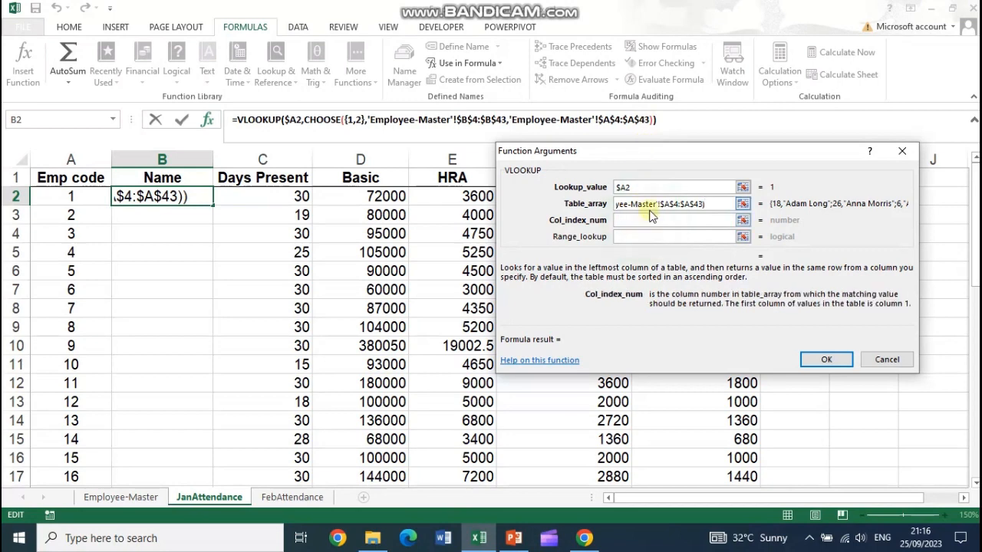
type("2")
left_click(647, 237)
type("0")
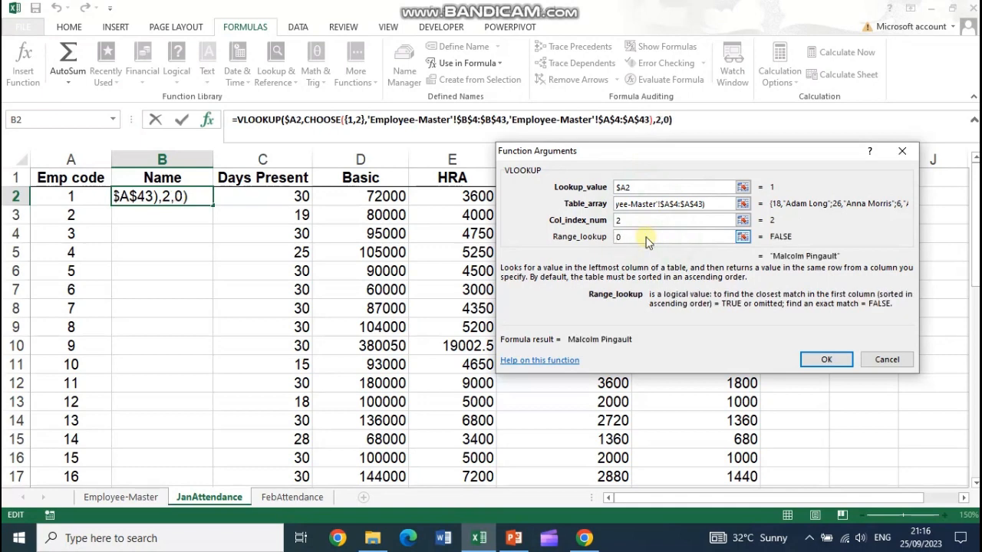
key("Return")
Step: Fill B2's formula down the Name column and autofit the column's width to the names
double_click(214, 159)
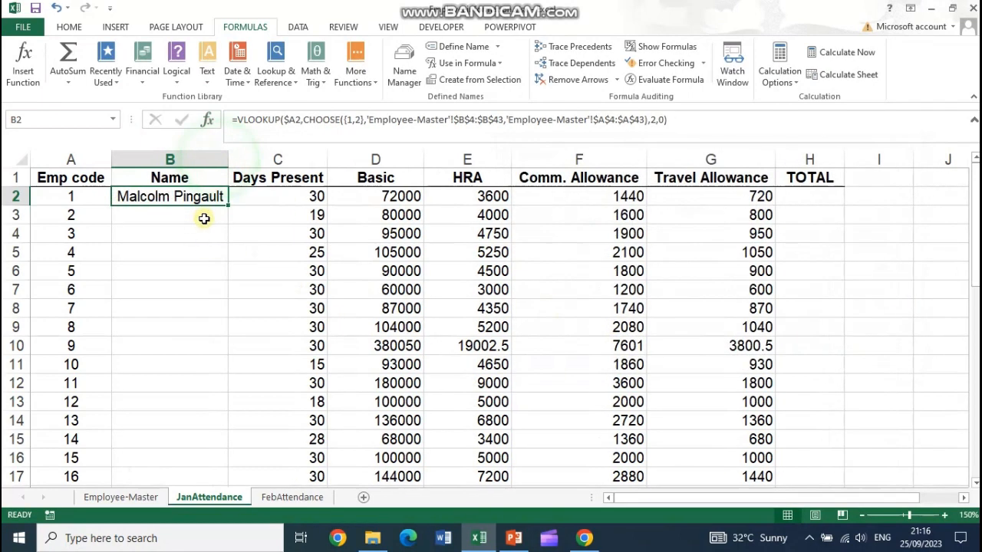
double_click(228, 205)
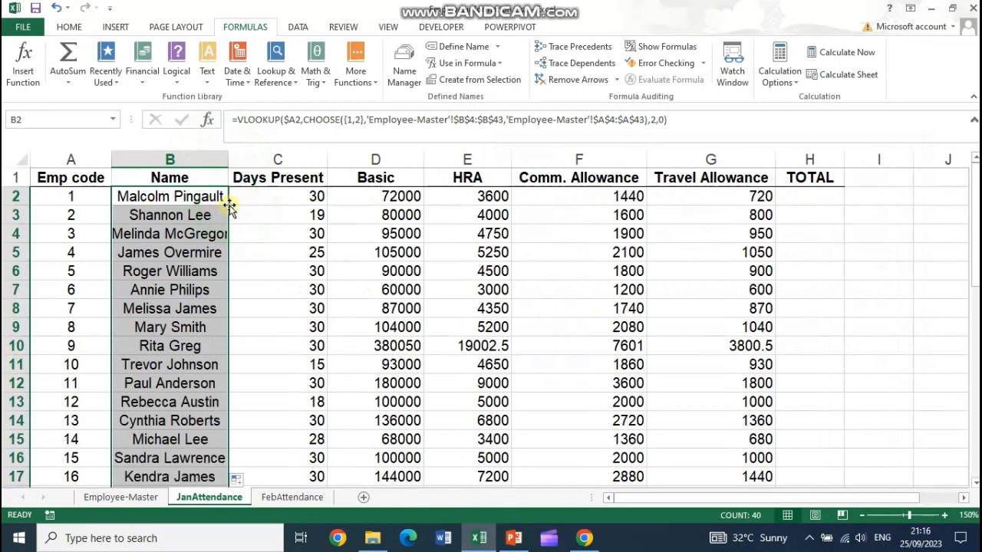
double_click(231, 160)
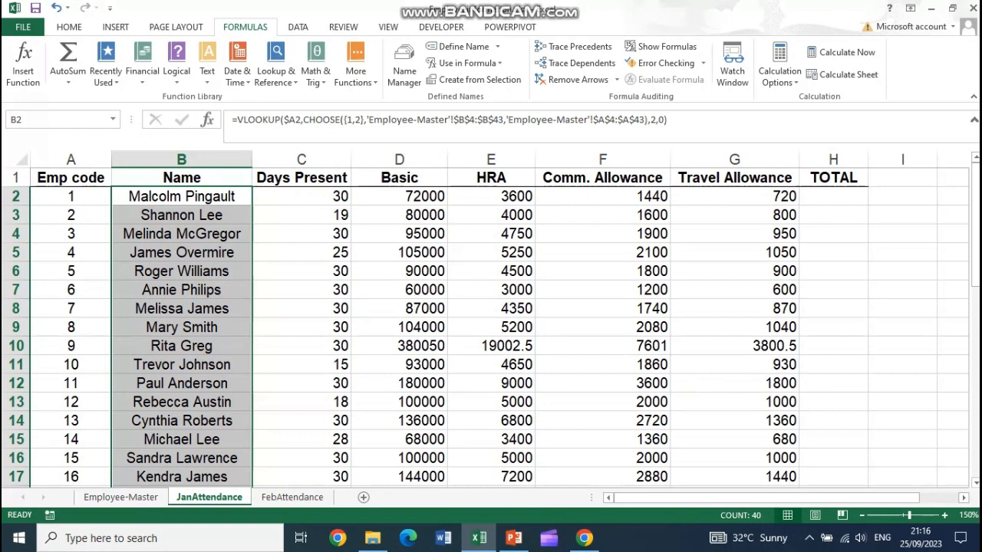
Step: Close Employeeinformation.xlsx without saving and switch to the Employeeinformation workbook in Excel for the web in Chrome
left_click(971, 7)
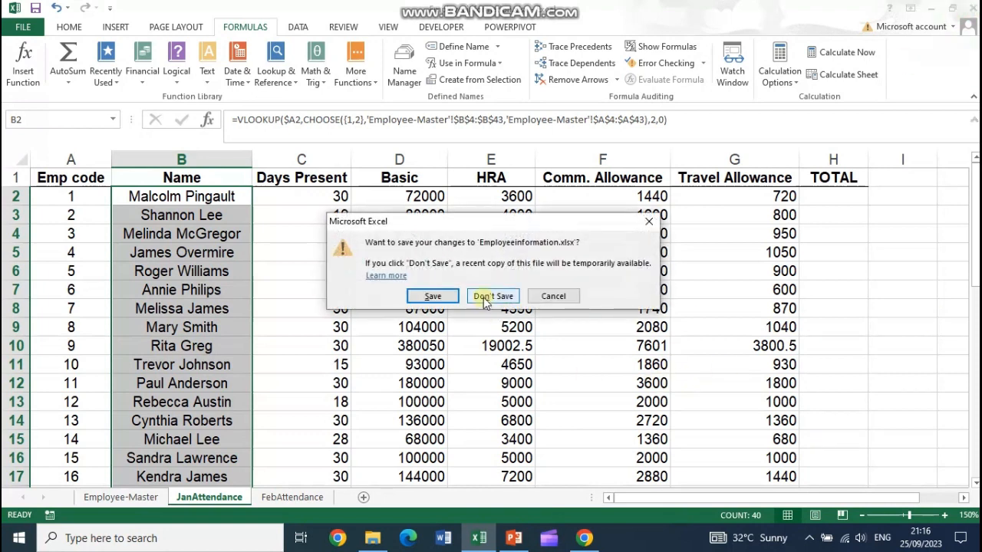
left_click(491, 296)
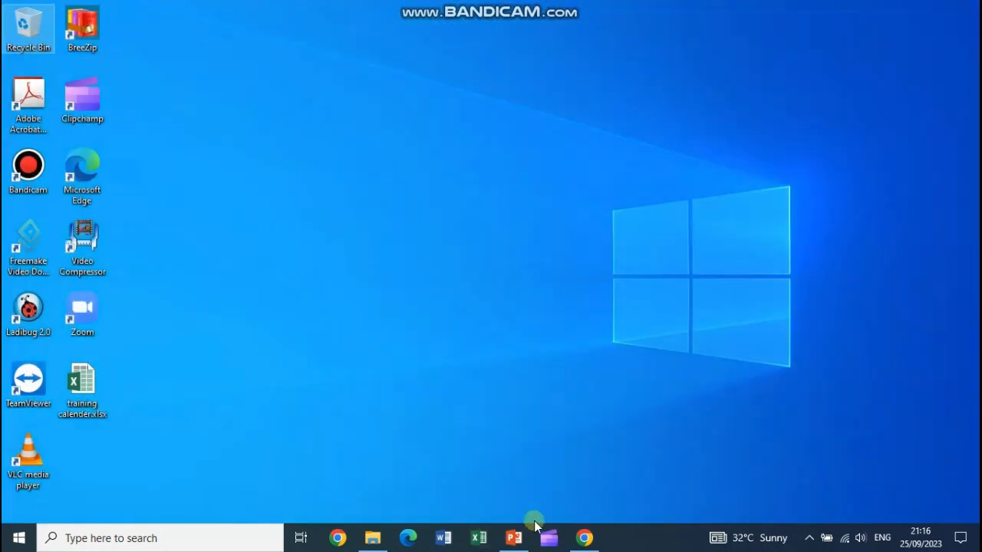
left_click(583, 539)
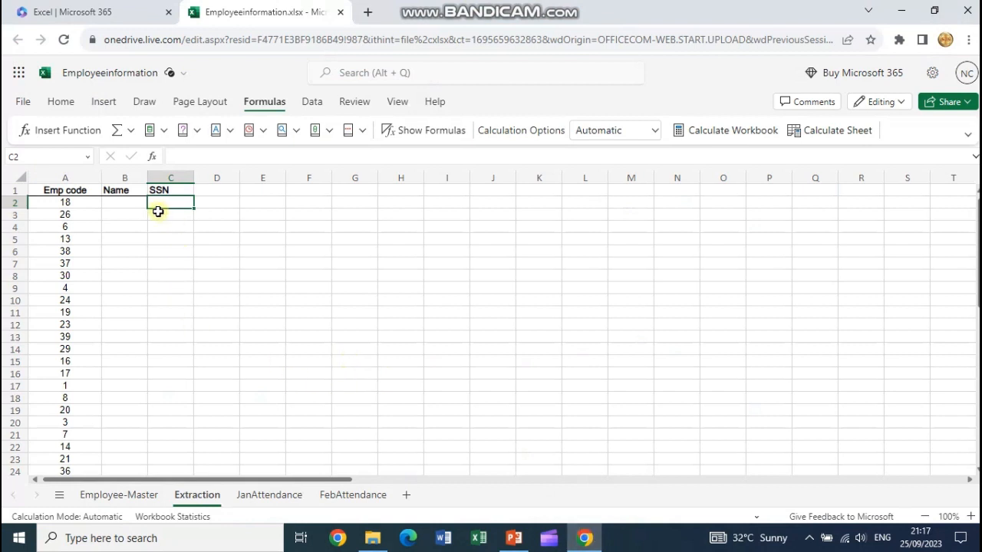
Step: Widen the Name and SSN columns and start an XLOOKUP in B2 with A2 as the lookup value
left_click(132, 205)
left_click_drag(148, 177, 260, 178)
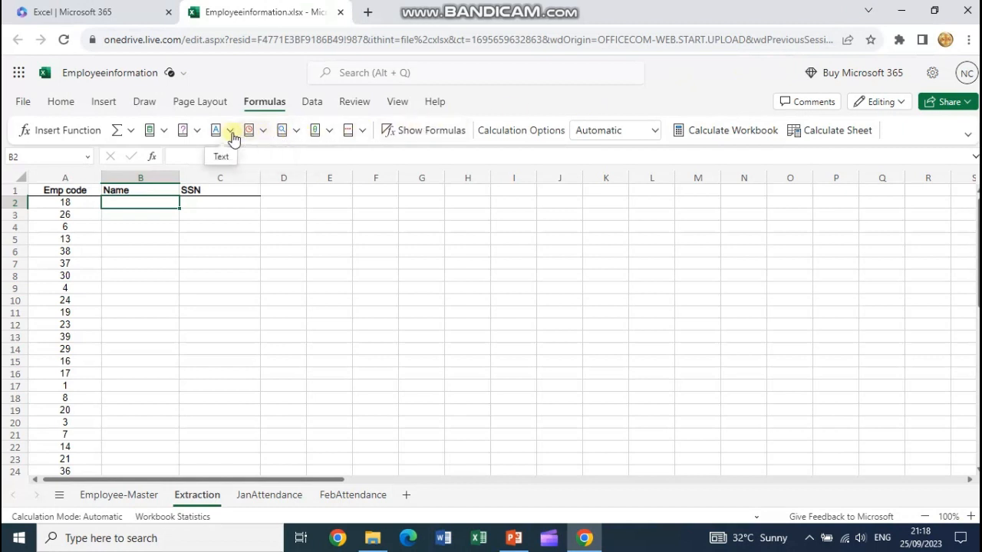
left_click(298, 136)
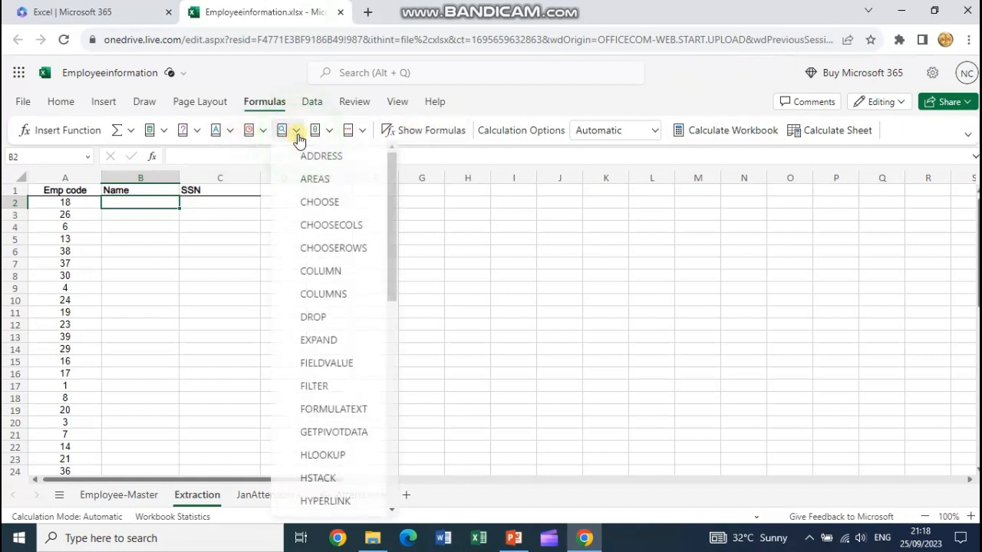
scroll(324, 452, "down", 3)
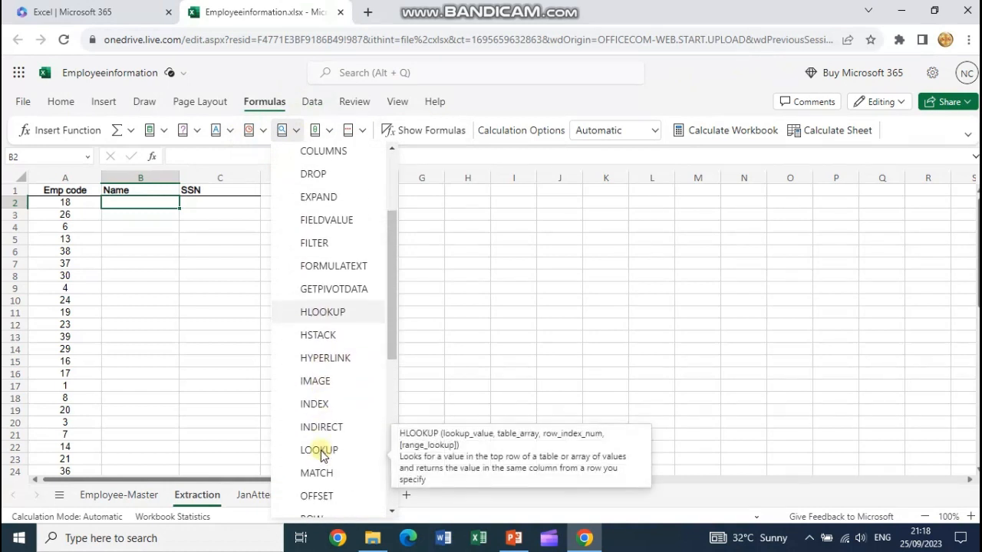
scroll(322, 452, "down", 3)
scroll(324, 460, "down", 3)
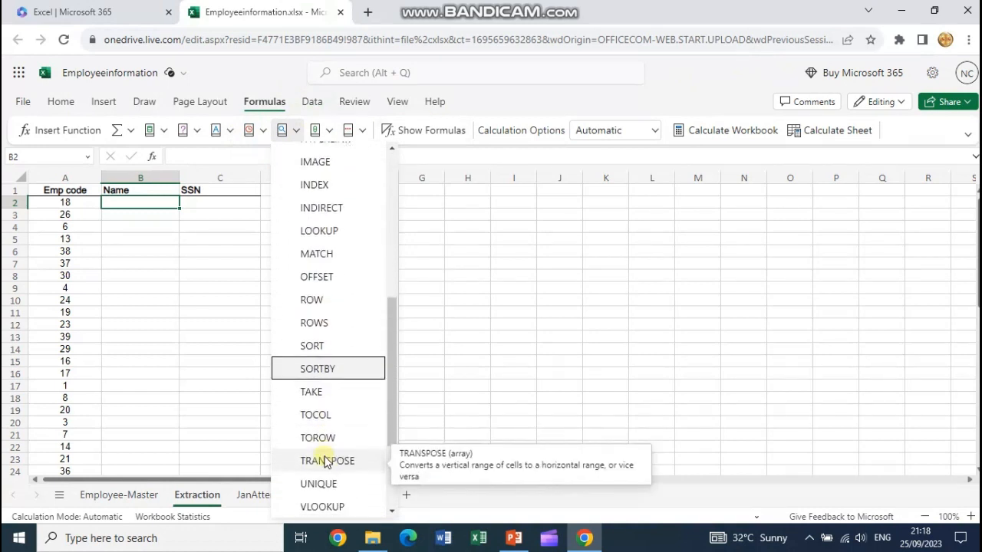
left_click(322, 459)
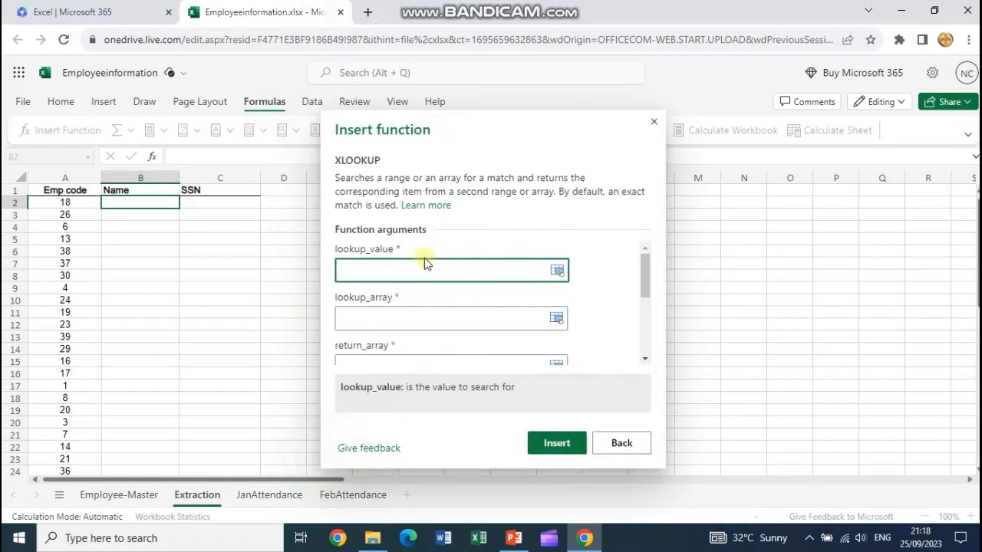
left_click(63, 204)
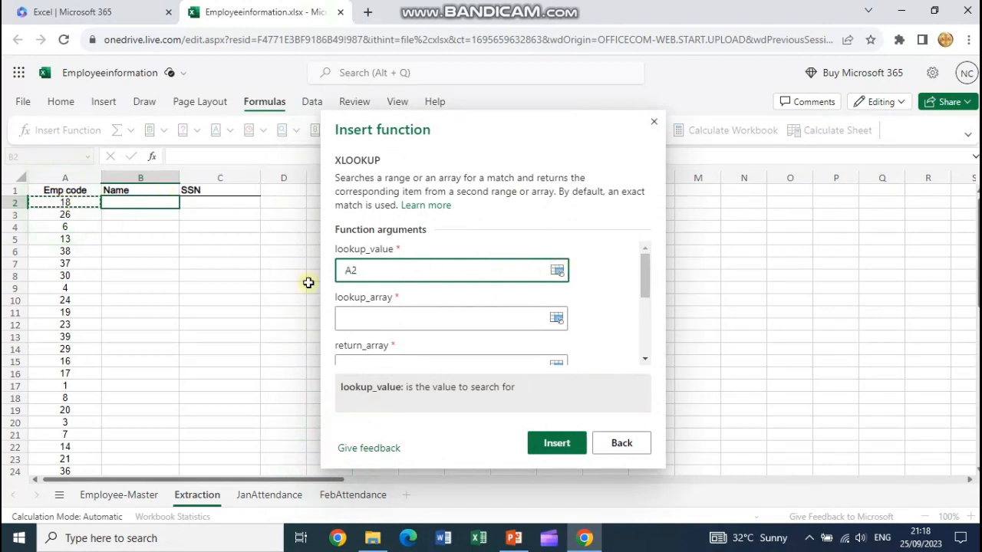
Step: Set the lookup array to the Employee-Master Emp code range as the absolute reference $B$4:$B$43
left_click(370, 315)
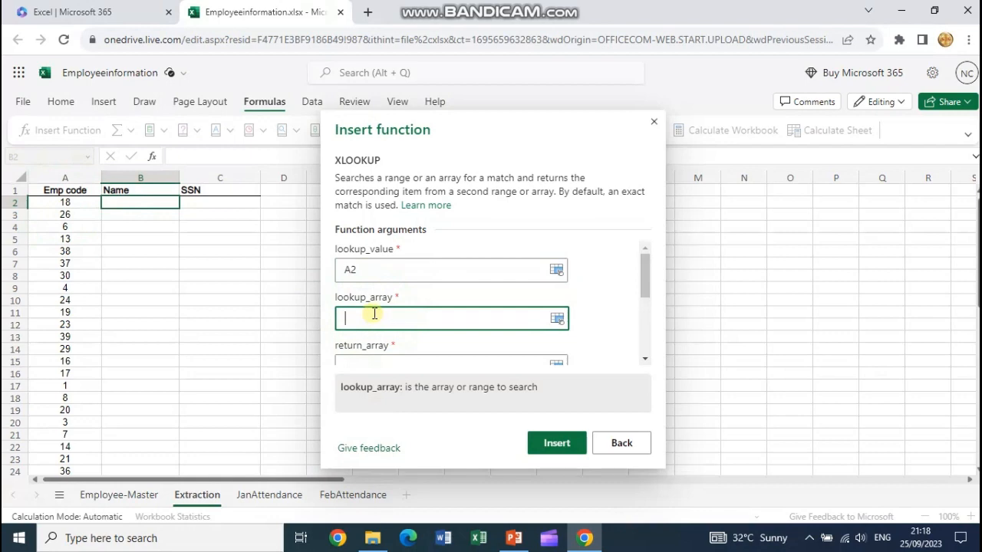
left_click(145, 497)
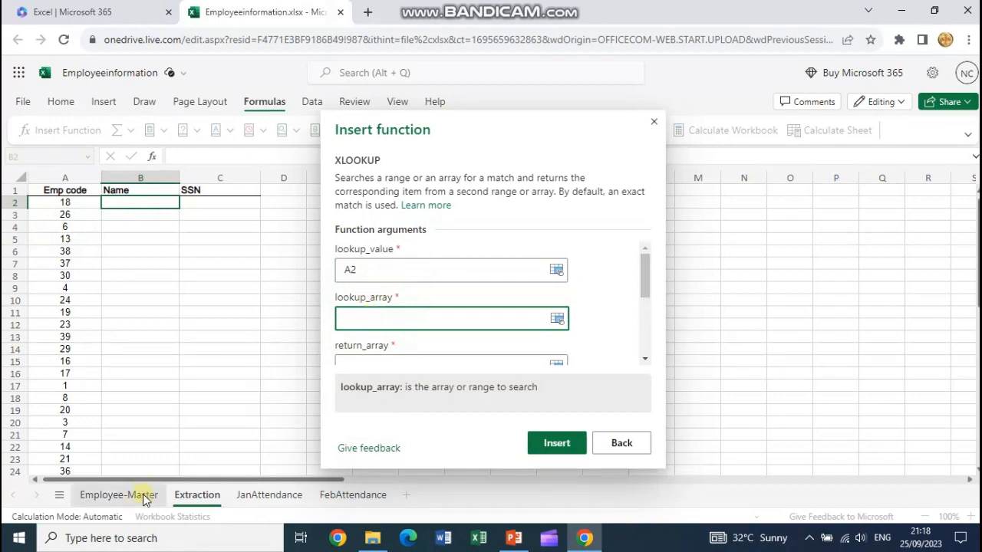
left_click(145, 497)
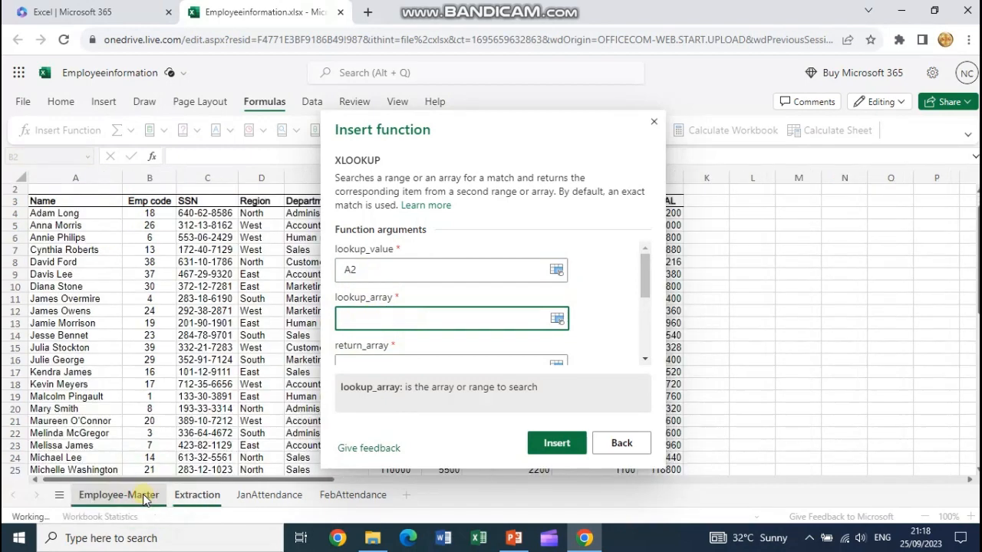
left_click_drag(154, 214, 149, 359)
left_click_drag(430, 316, 465, 318)
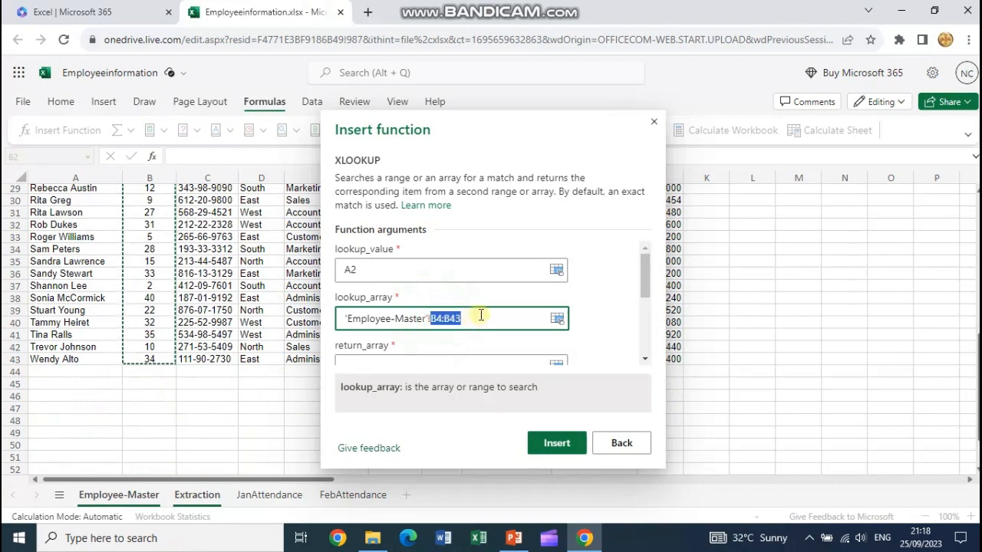
key("F4")
Step: Set the return array to the absolute Employee-Master Name range $A$4:$A$43 and insert the XLOOKUP into B2
scroll(434, 336, "down", 1)
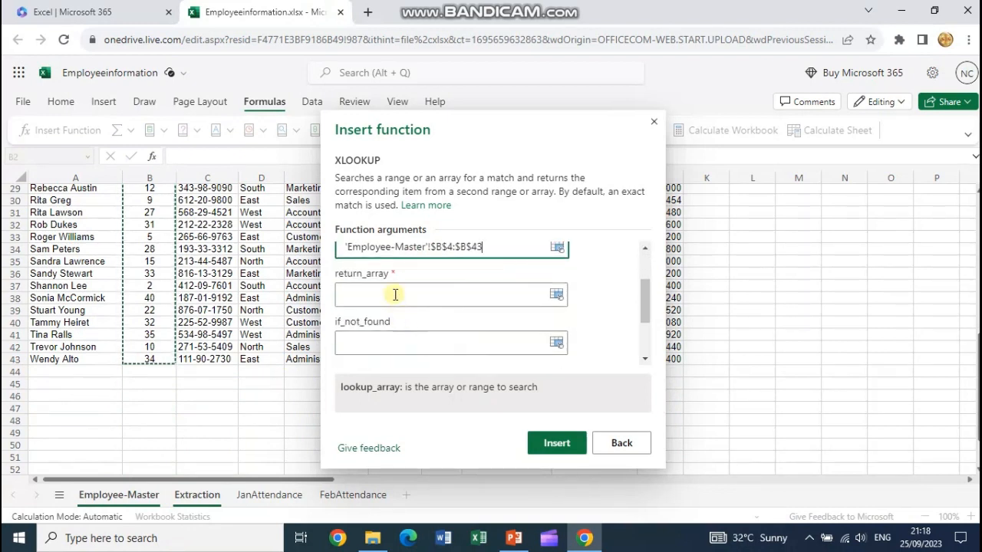
left_click(392, 294)
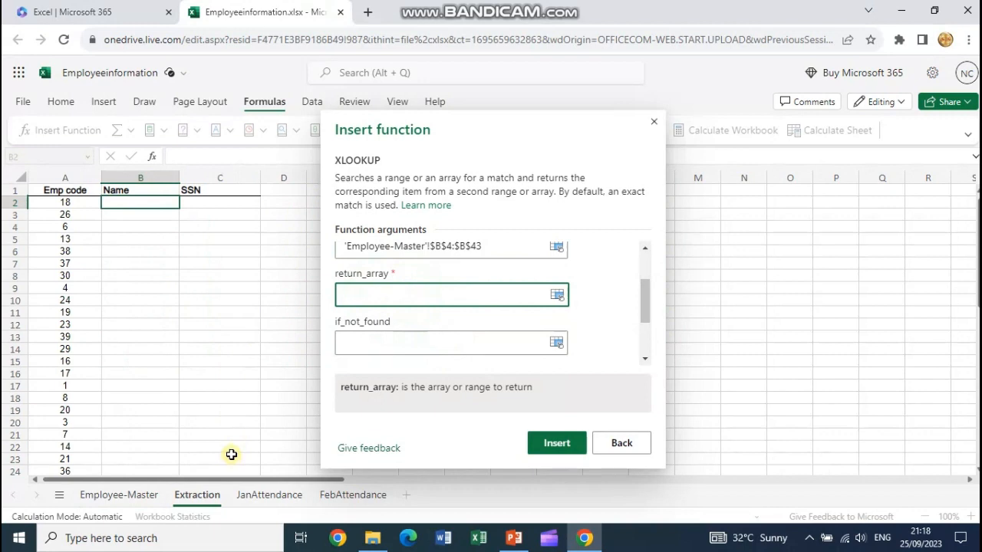
left_click(113, 497)
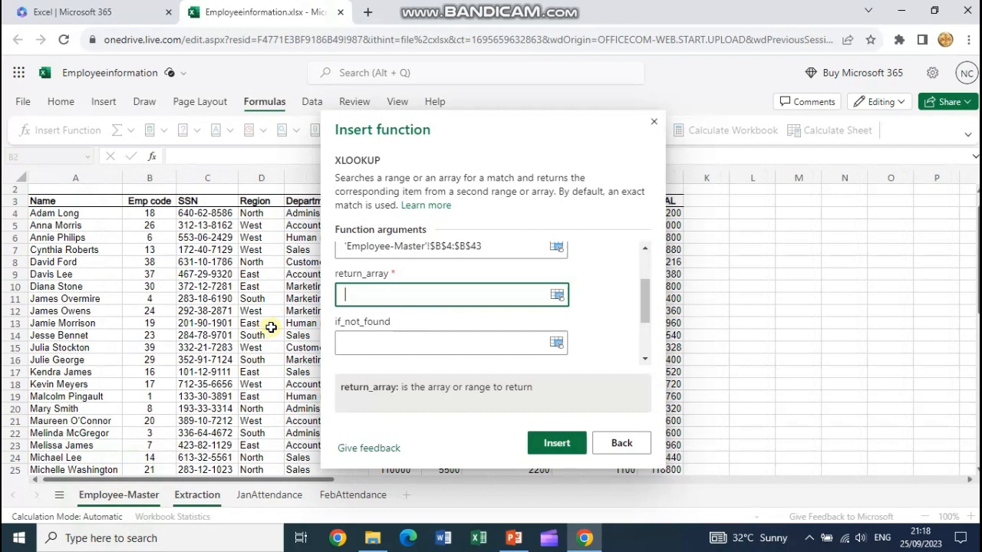
left_click(106, 213)
left_click_drag(91, 277, 96, 381)
scroll(161, 345, "up", 1)
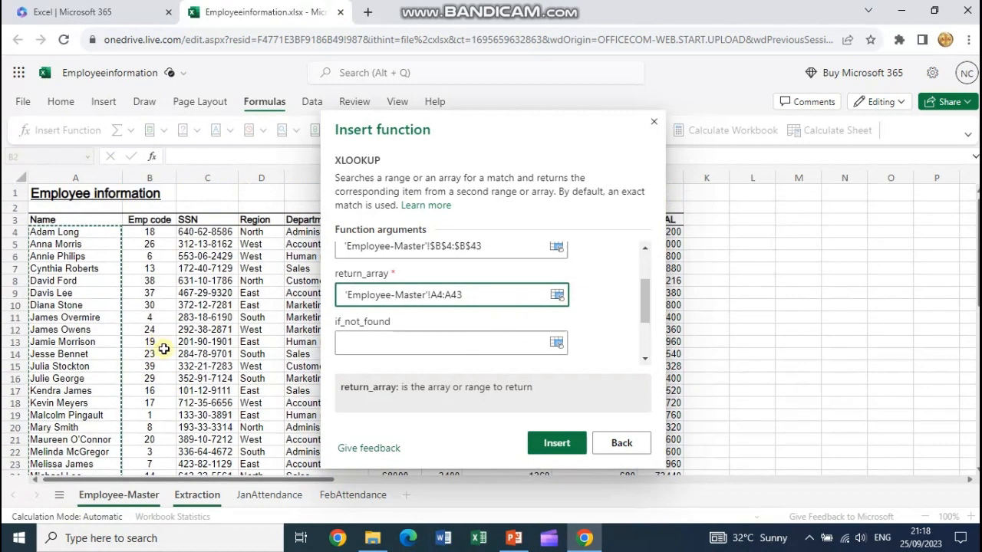
left_click_drag(431, 294, 464, 295)
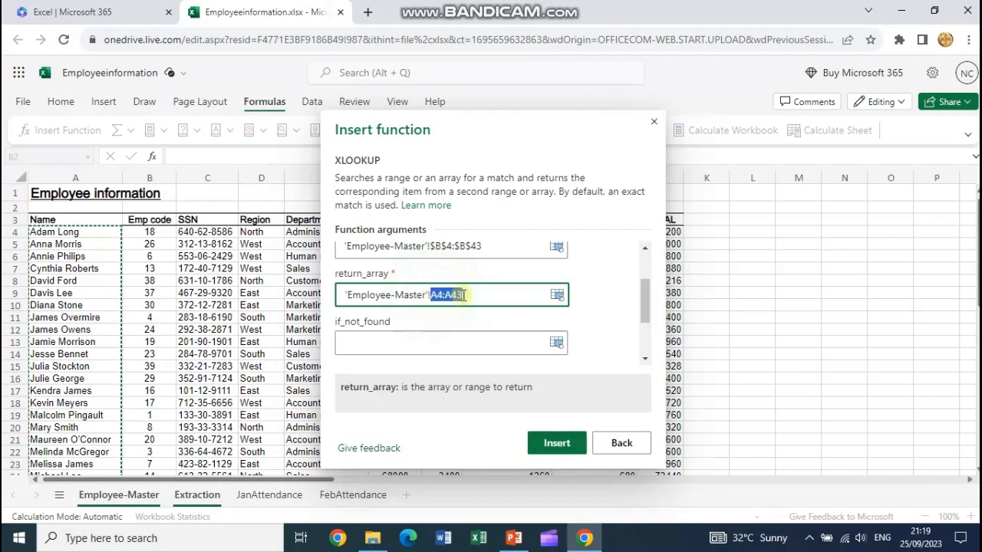
key("F4")
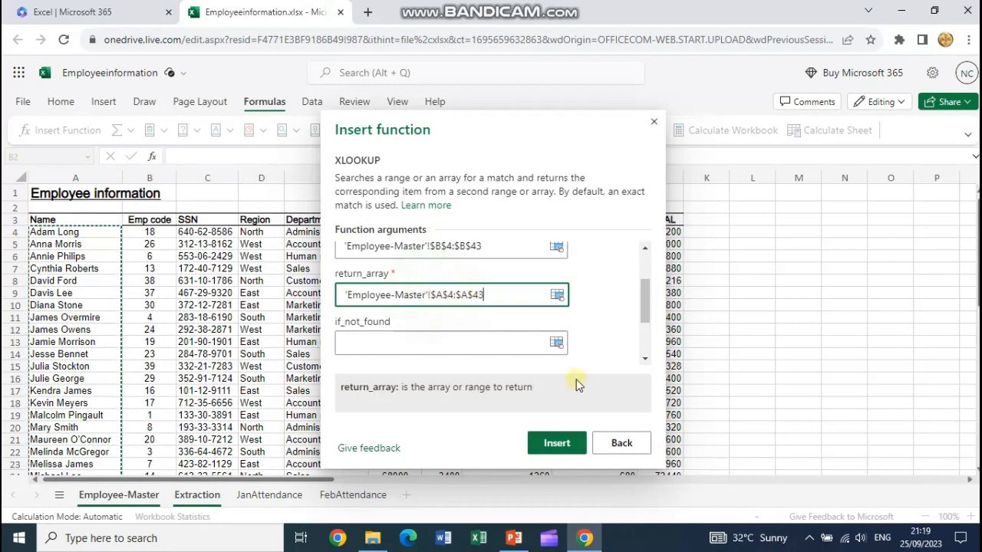
left_click(551, 445)
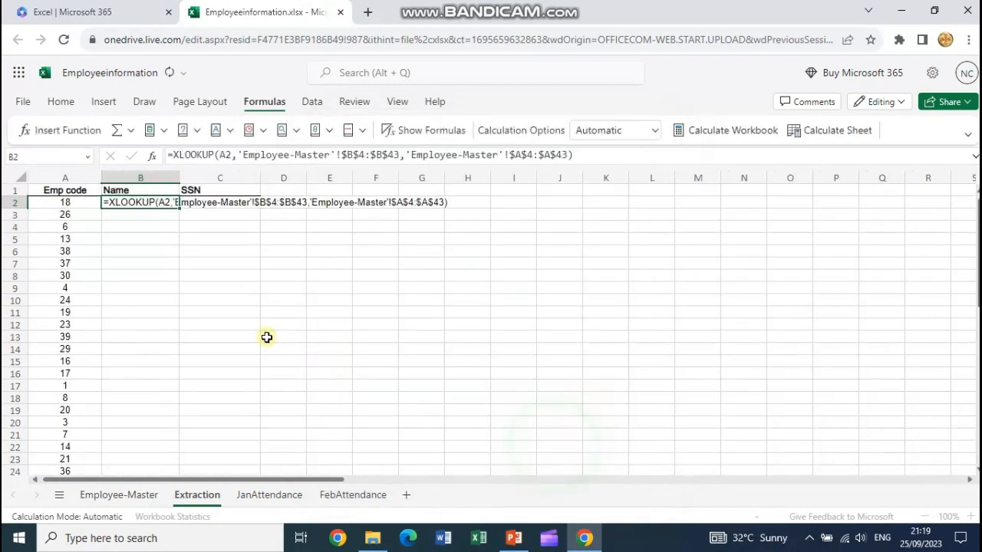
double_click(176, 206)
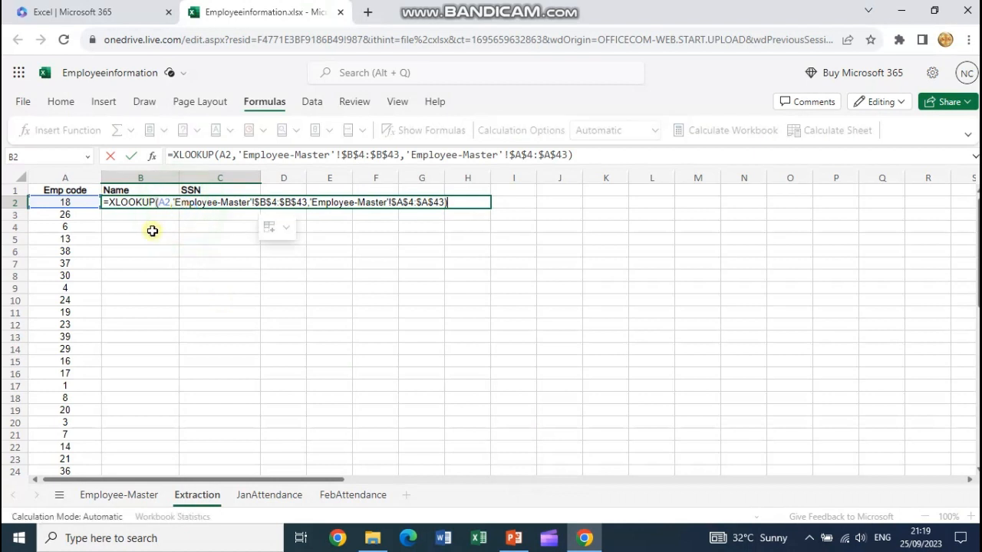
key("Escape")
left_click(205, 202)
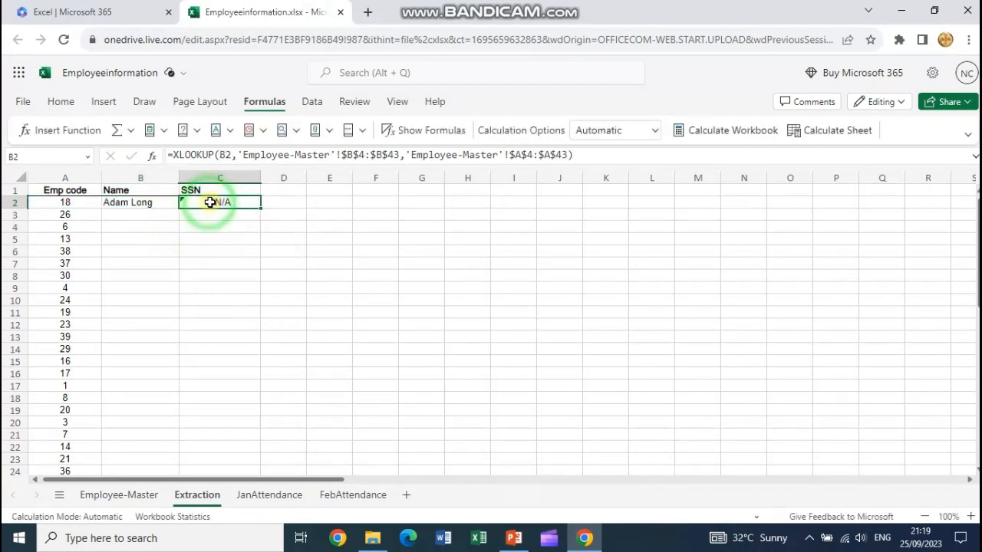
Step: Fill B2's XLOOKUP formula down the Name column and autofit the column's width to the names
left_click(150, 202)
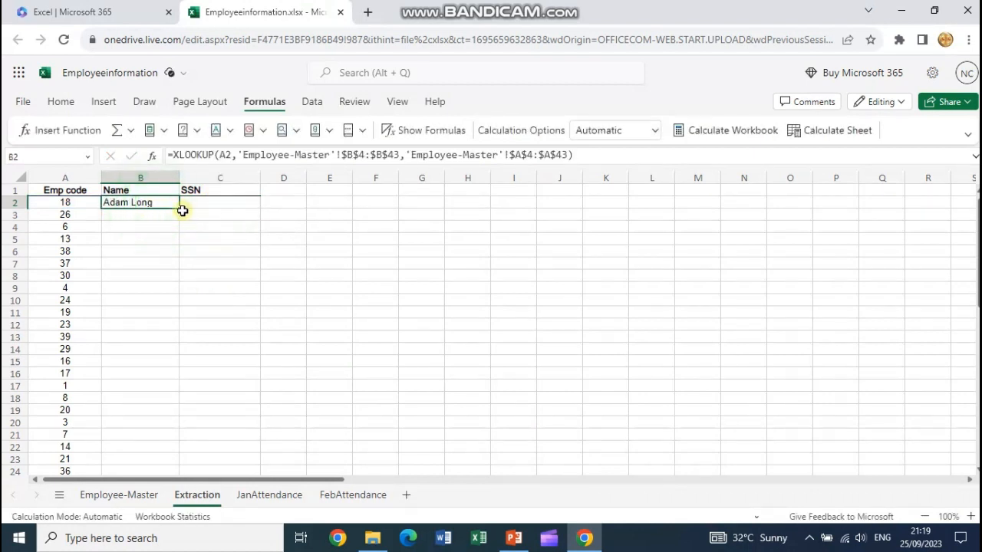
left_click_drag(180, 208, 152, 316)
scroll(403, 349, "up", 10)
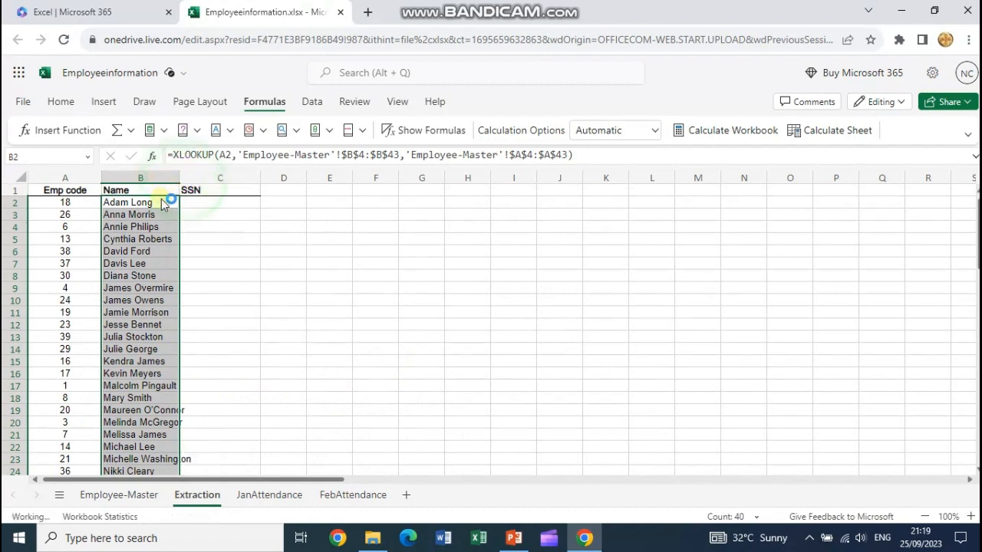
double_click(179, 178)
Step: Check the Employee-Master columns, then start an XLOOKUP in C2 of the Extraction sheet with A2 as the lookup value
left_click(128, 496)
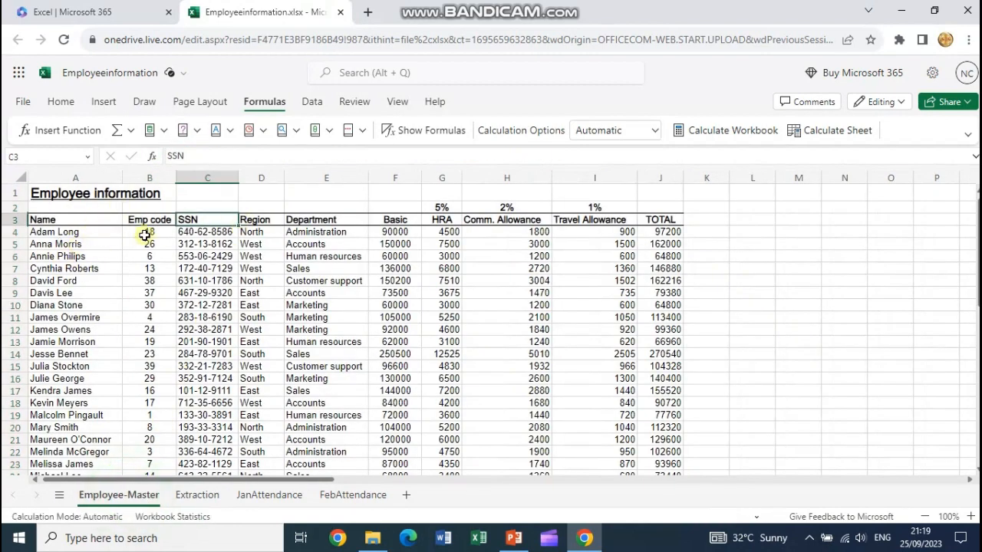
left_click(197, 495)
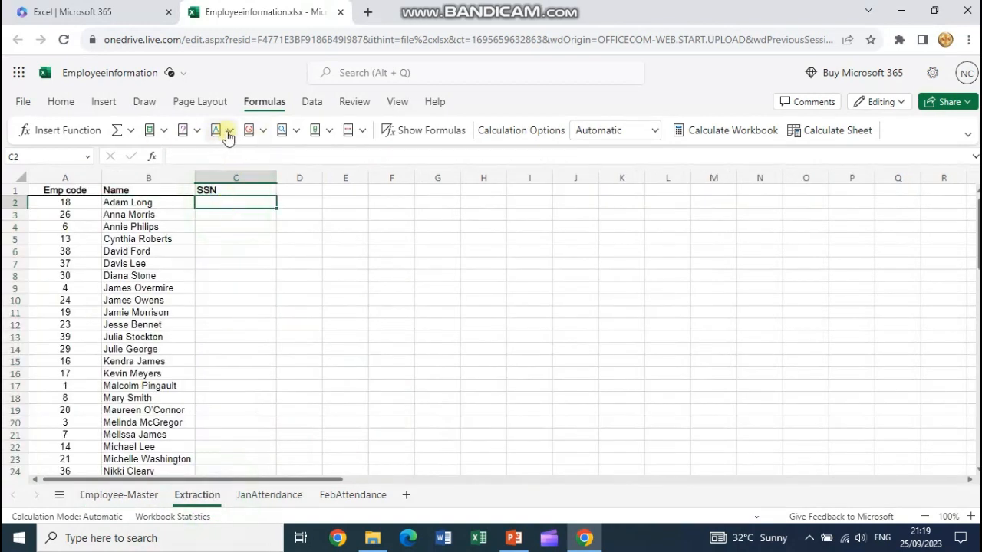
left_click(287, 141)
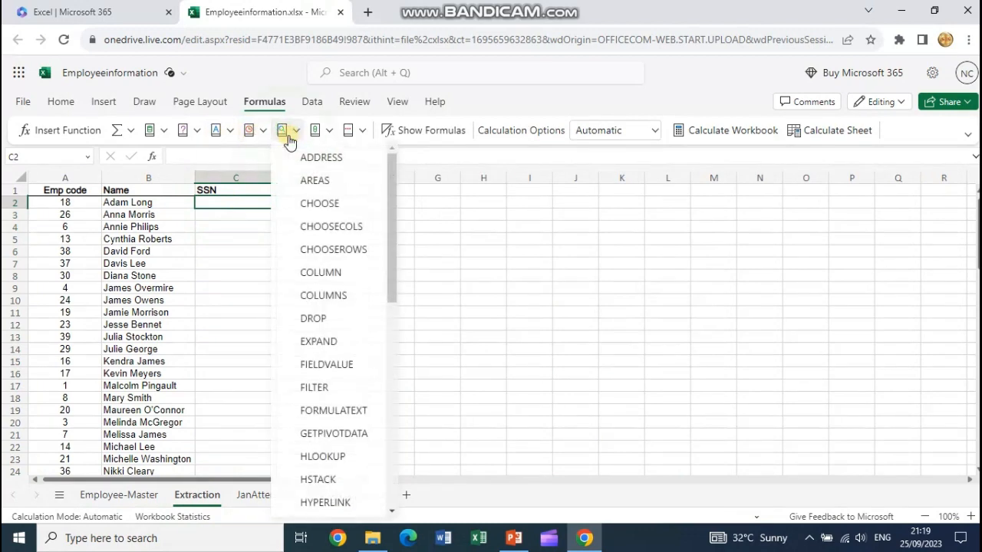
scroll(324, 368, "down", 6)
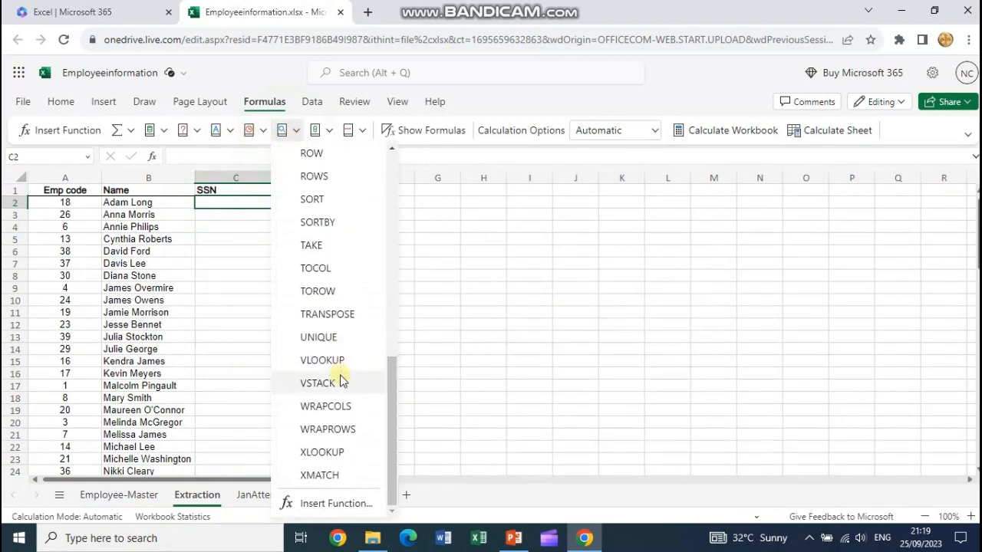
left_click(322, 451)
left_click(56, 202)
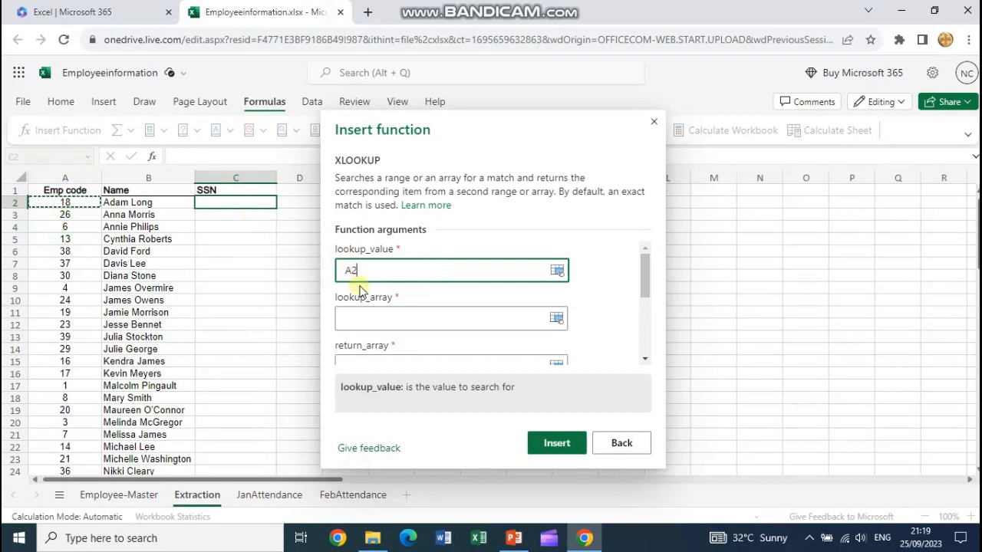
Step: Set the lookup array to the Employee-Master Emp code range, entered as $B$4:B43
left_click(362, 317)
left_click(115, 494)
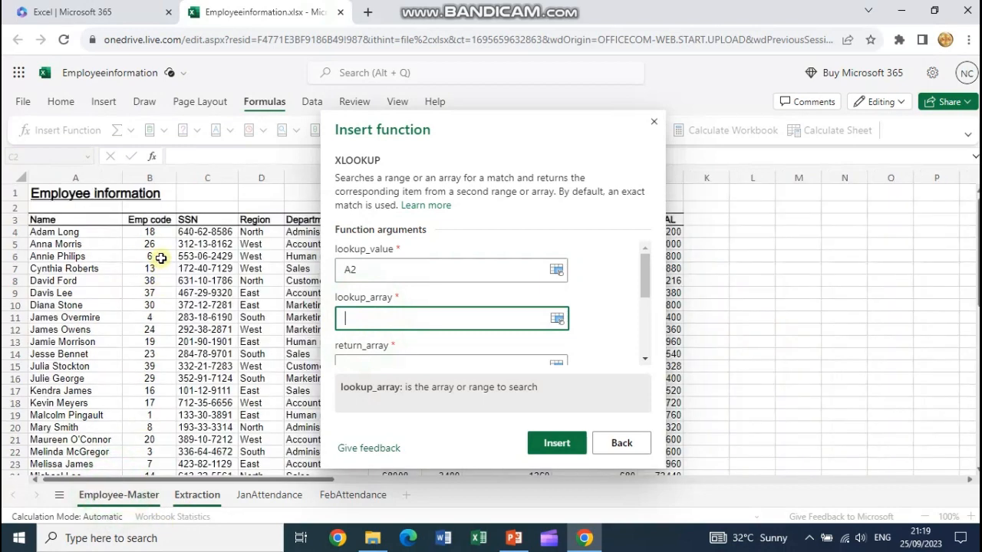
left_click_drag(156, 228, 158, 358)
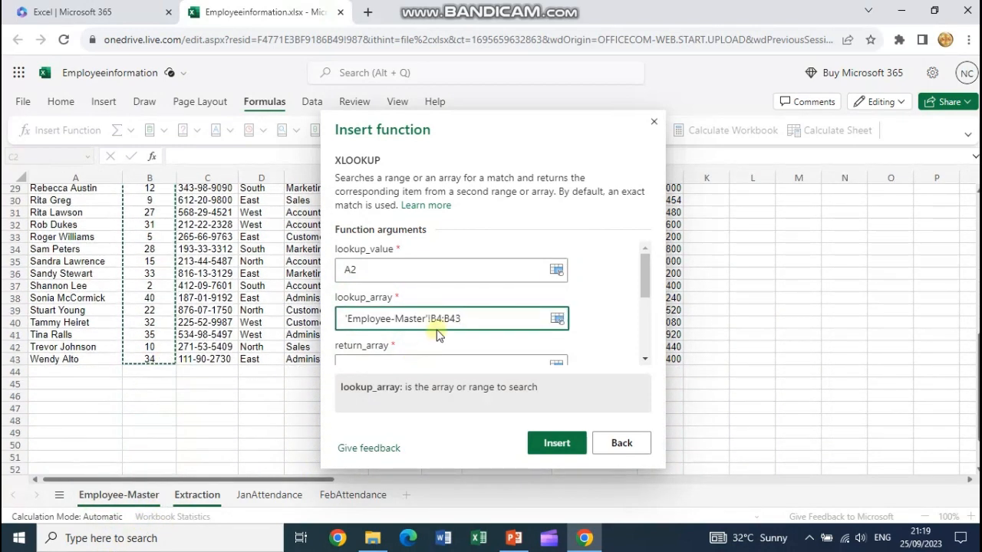
left_click_drag(437, 321, 468, 320)
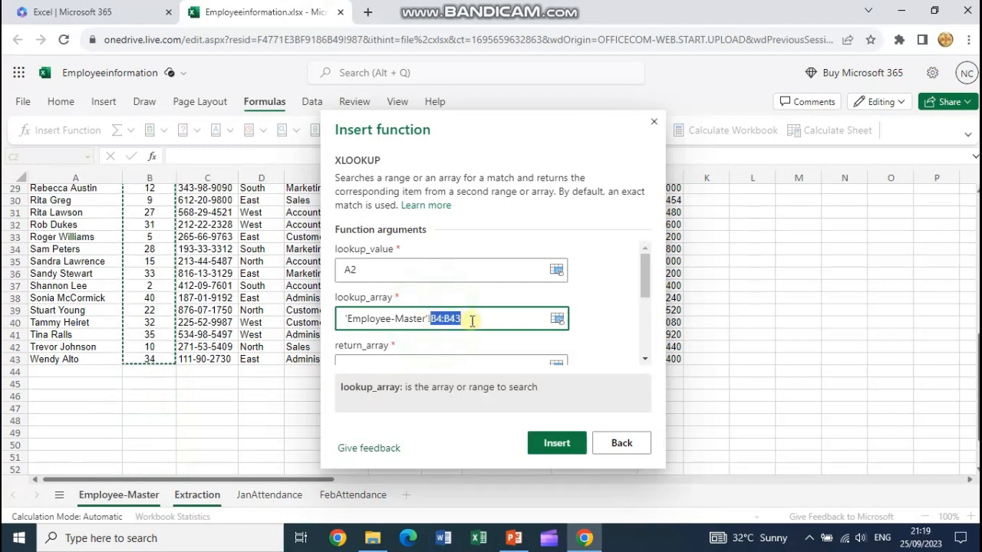
key("F4")
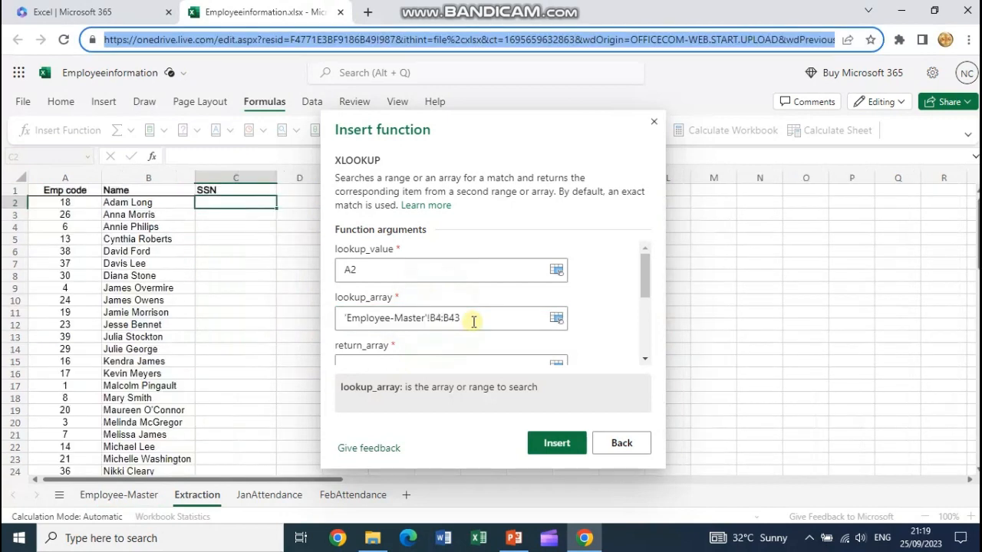
left_click_drag(431, 318, 470, 318)
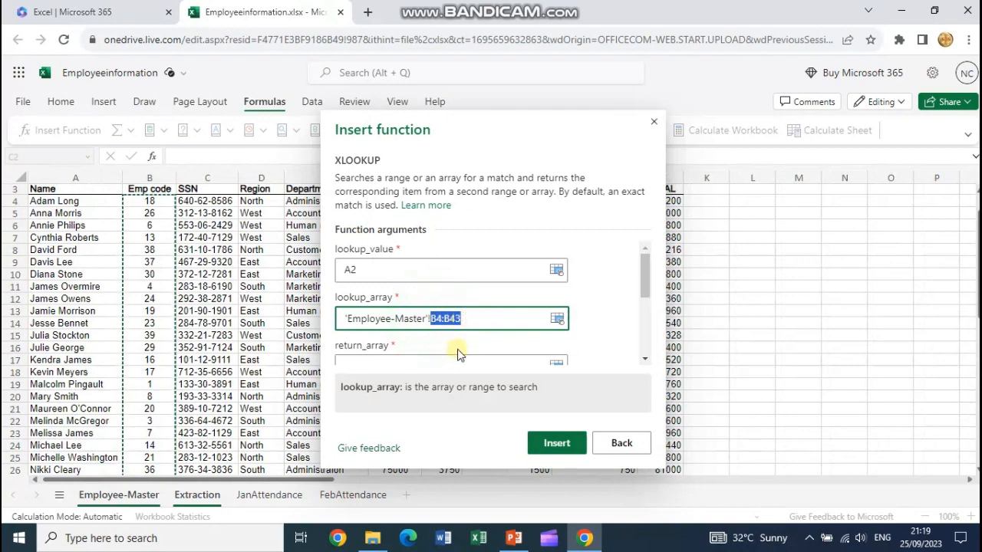
key("F4")
Step: Set the return array to the absolute Employee-Master SSN range $C$4:$C$43 and insert the XLOOKUP into C2
scroll(460, 347, "down", 1)
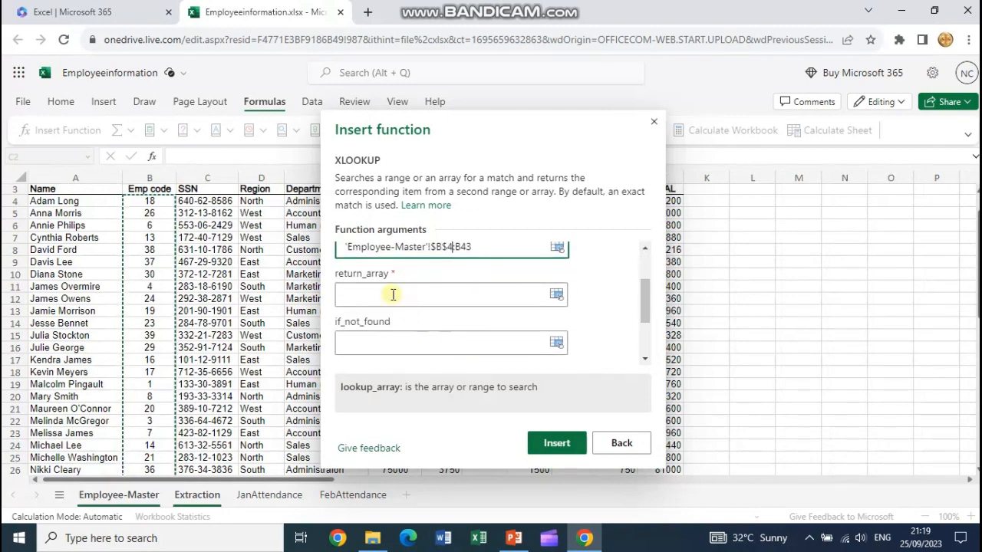
left_click(390, 294)
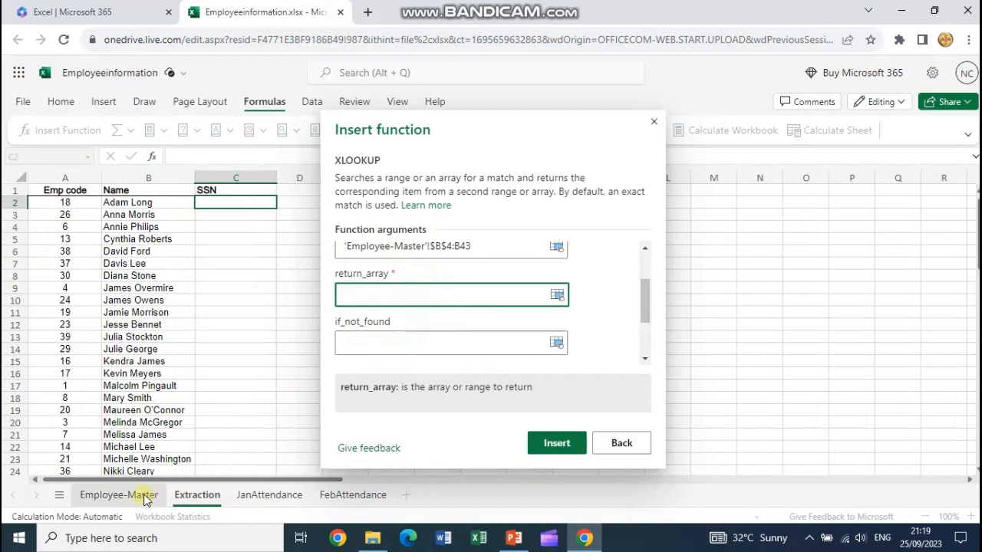
left_click(119, 494)
left_click_drag(201, 212, 219, 406)
left_click_drag(432, 296, 465, 297)
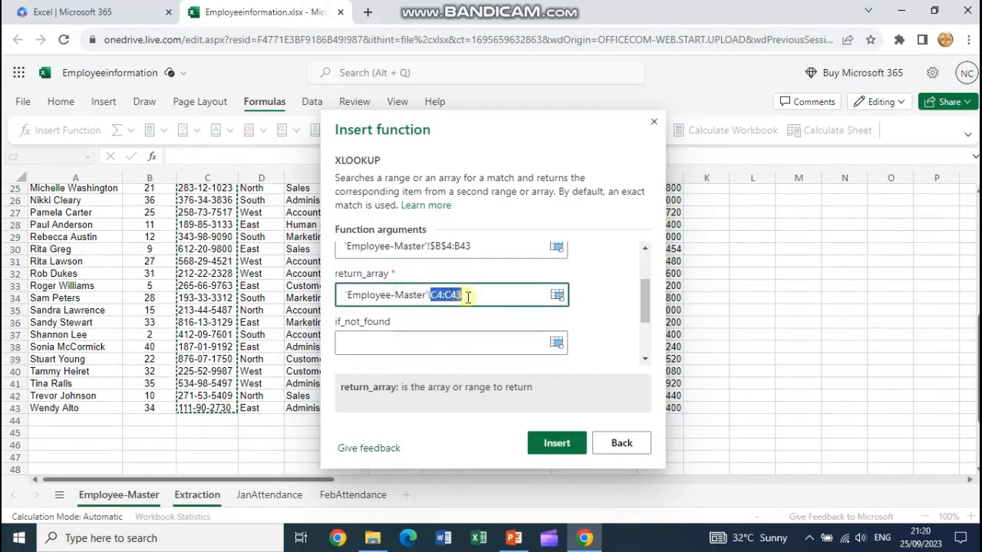
key("F4")
left_click(541, 444)
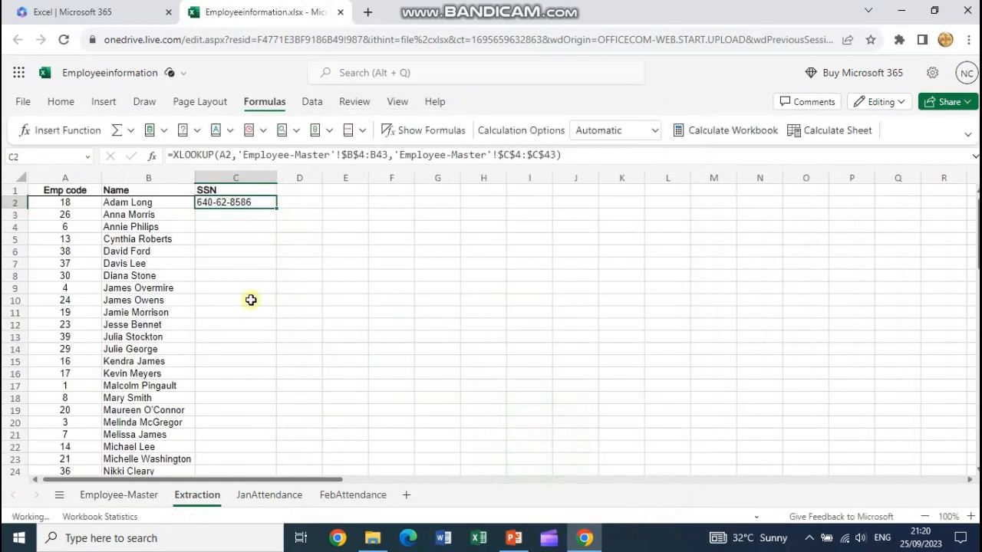
Step: Try to fill C2's XLOOKUP formula down the SSN column of the Extraction sheet
double_click(277, 205)
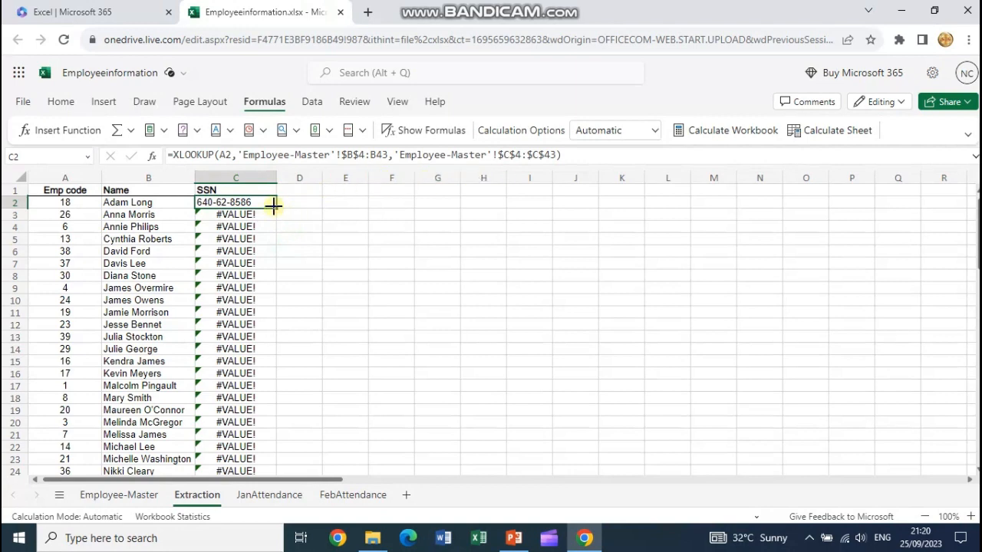
left_click_drag(278, 207, 263, 354)
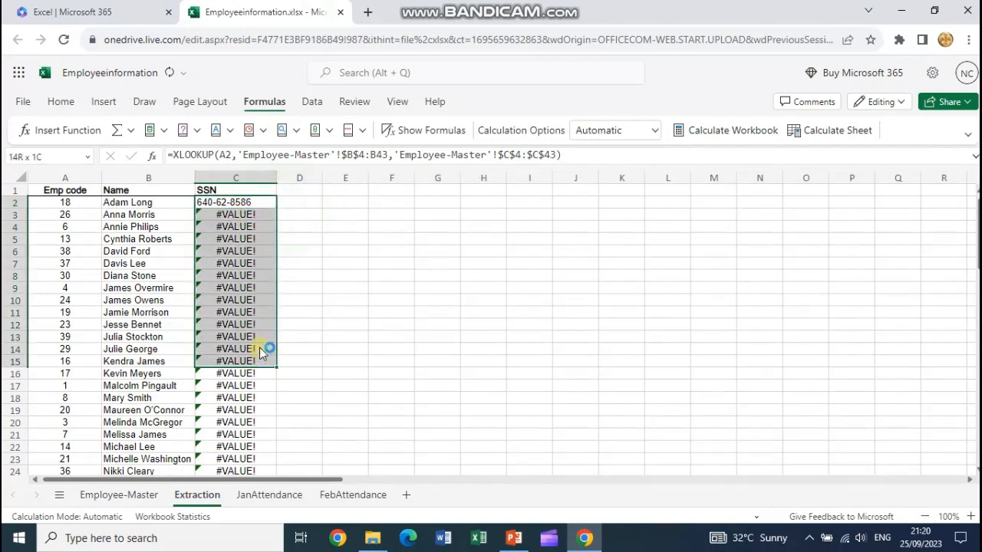
left_click(244, 203)
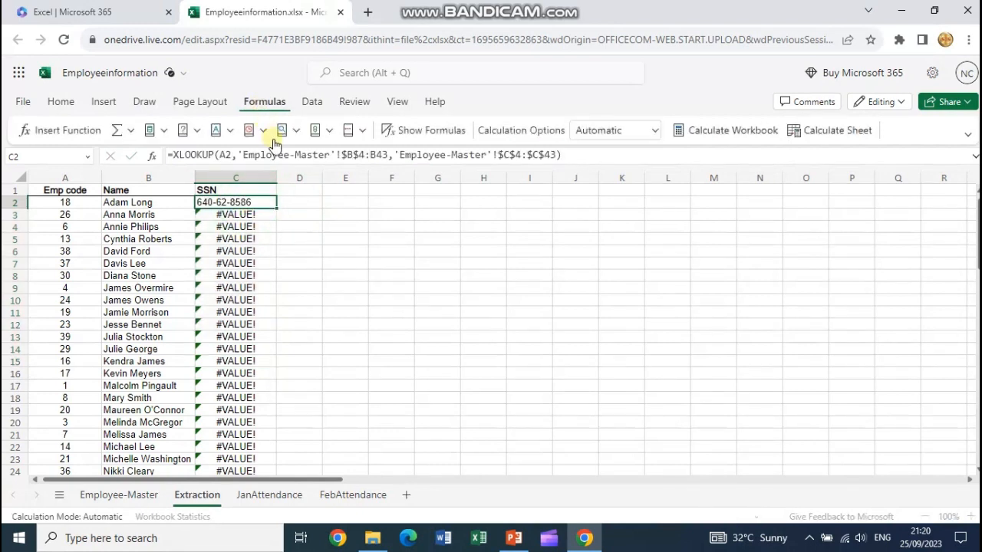
Step: Clear the filled XLOOKUP formulas from C3:C41 in the SSN column
left_click_drag(227, 215, 235, 337)
key("Delete")
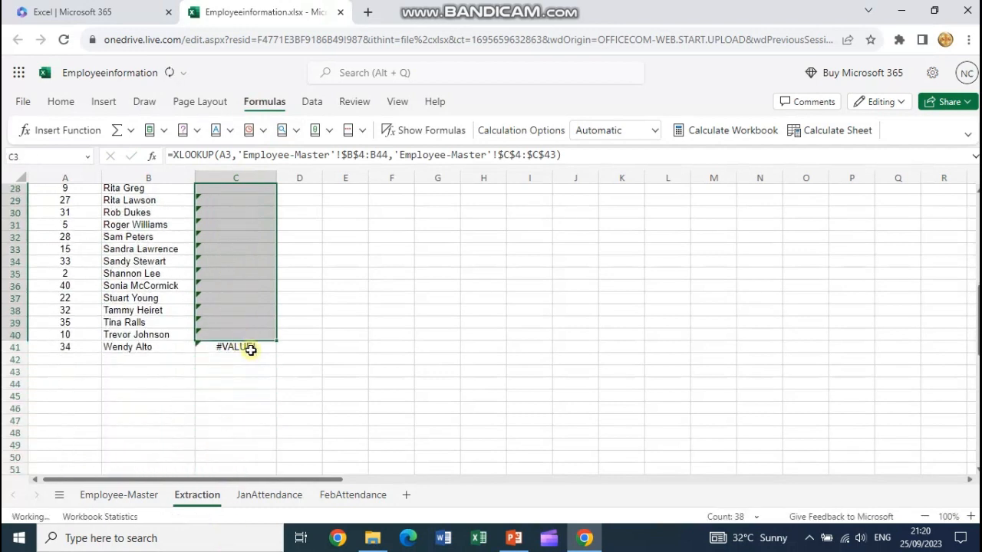
left_click(249, 347)
key("Delete")
scroll(257, 297, "up", 4)
left_click(257, 297)
scroll(253, 284, "up", 5)
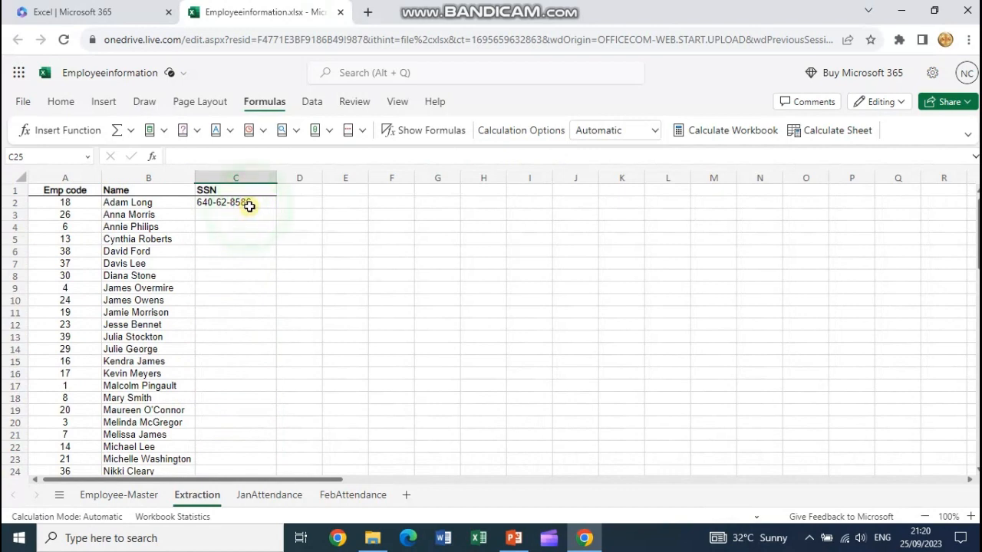
Step: Review the XLOOKUP arguments in C2's formula without changing them, and delete the formula from the cell
left_click(248, 204)
left_click(243, 154)
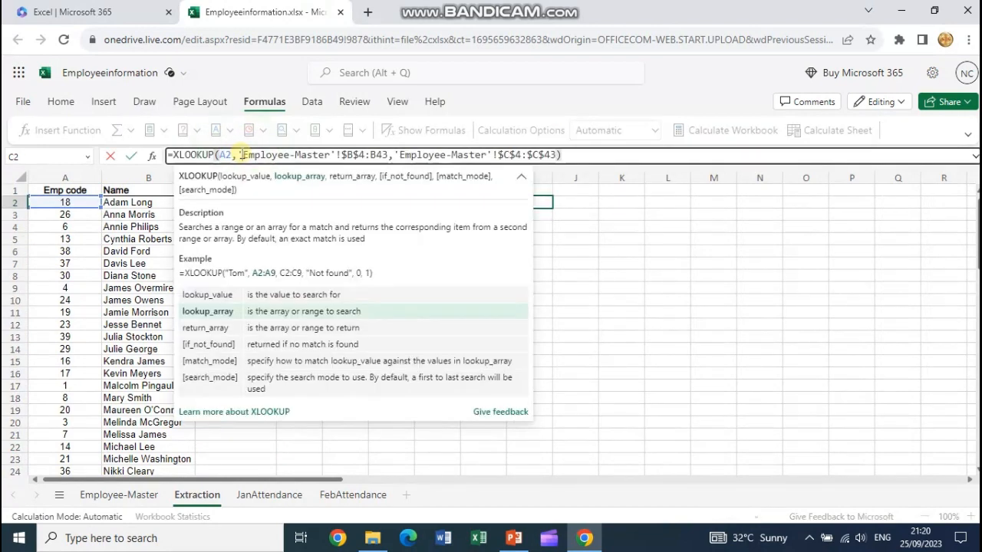
left_click(243, 154)
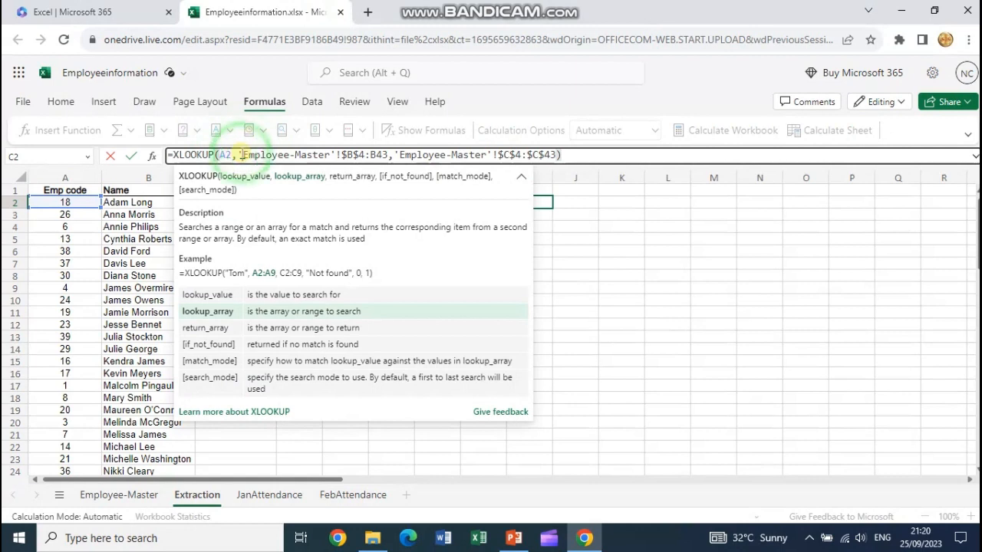
key("Escape")
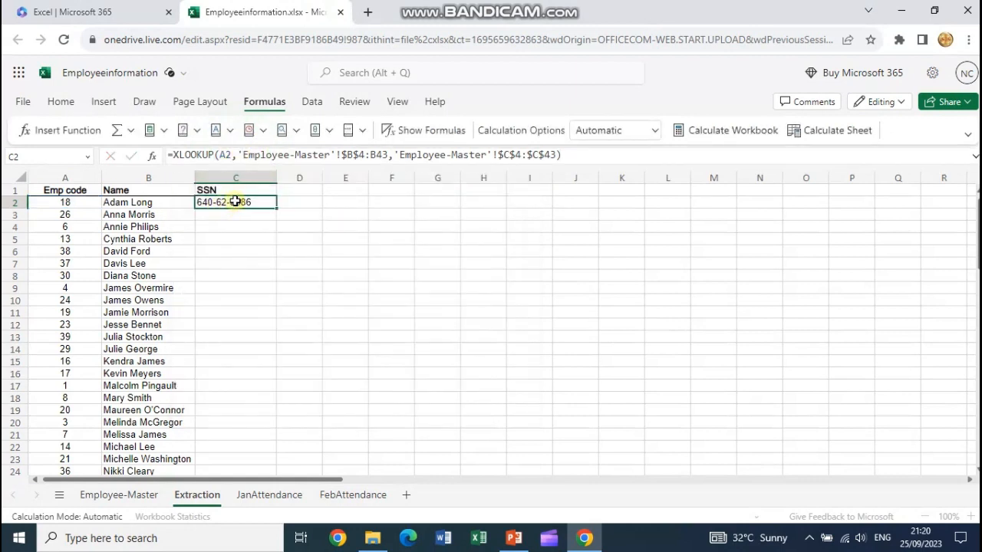
key("Delete")
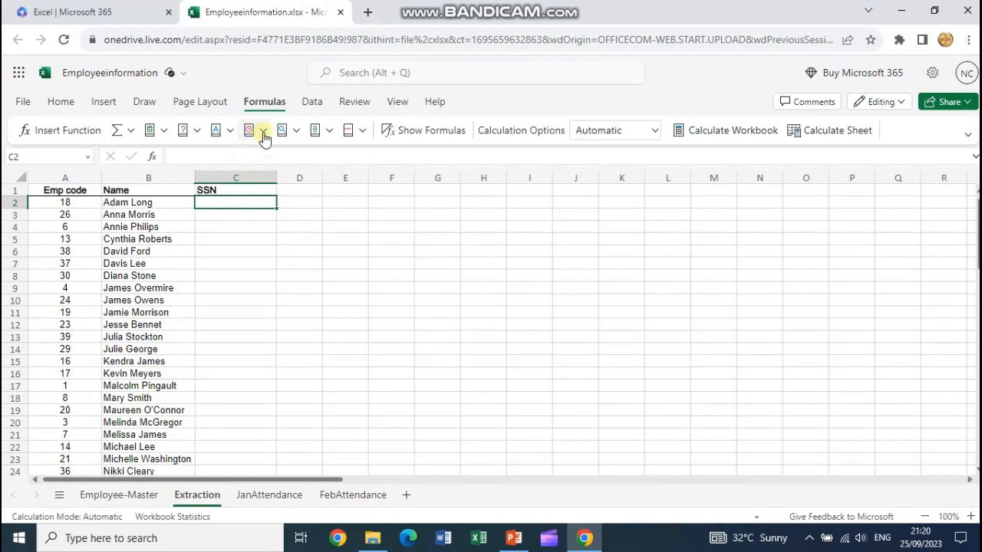
Step: Start a new XLOOKUP in C2 with the employee code in A2 as the lookup value
left_click(295, 136)
scroll(322, 484, "down", 8)
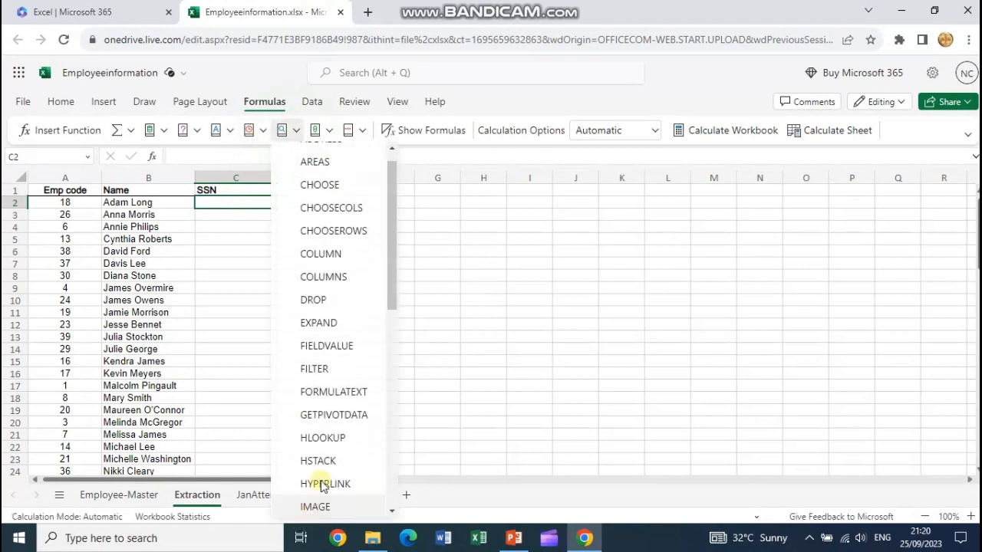
scroll(328, 479, "down", 2)
left_click(322, 455)
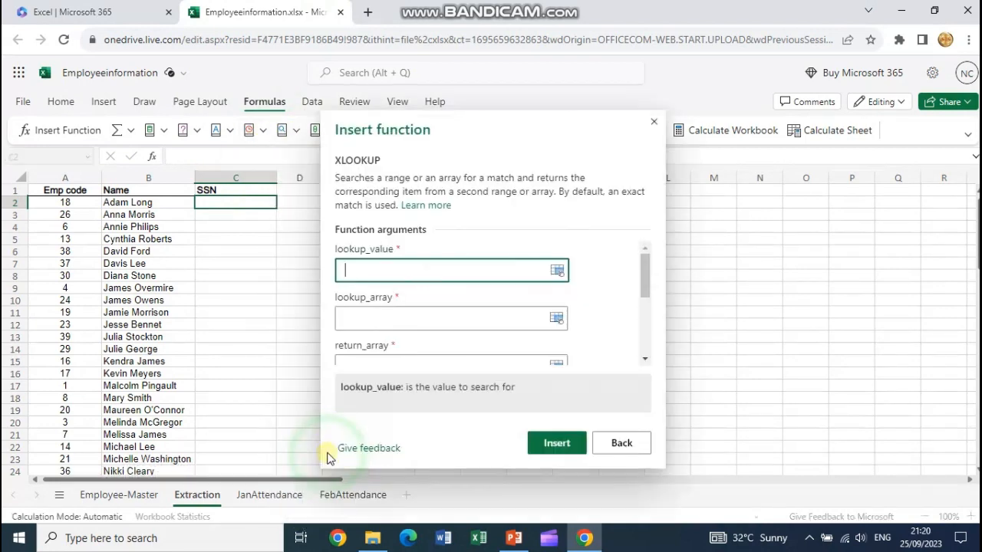
left_click(66, 204)
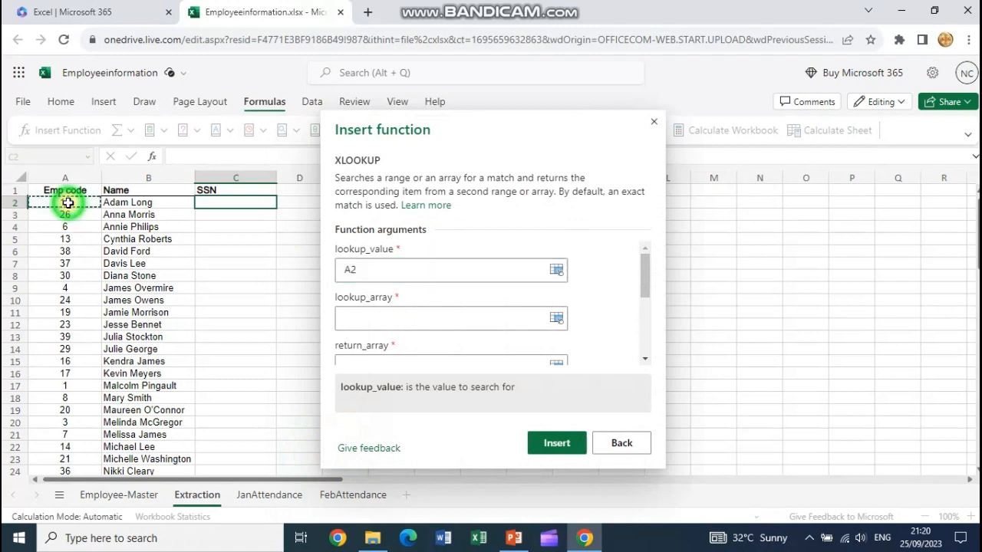
Step: Set the lookup array to the absolute Employee-Master Emp code range $B$4:$B$43
left_click(352, 317)
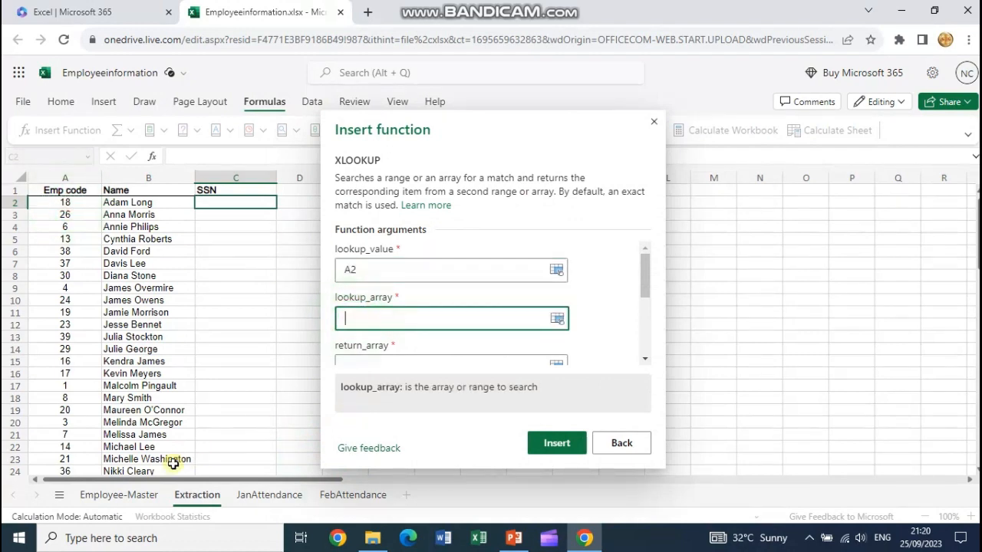
left_click(140, 497)
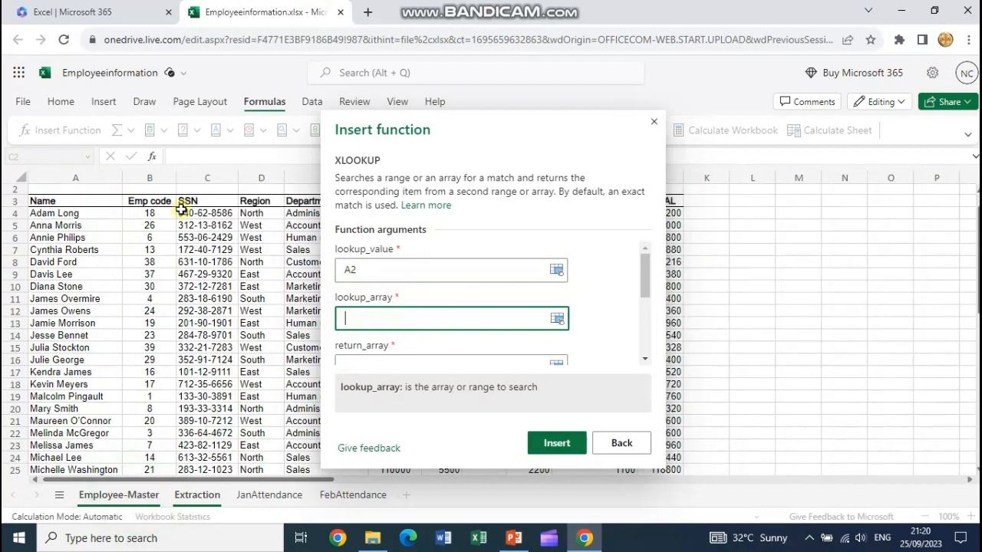
left_click_drag(148, 216, 166, 373)
left_click_drag(431, 321, 467, 320)
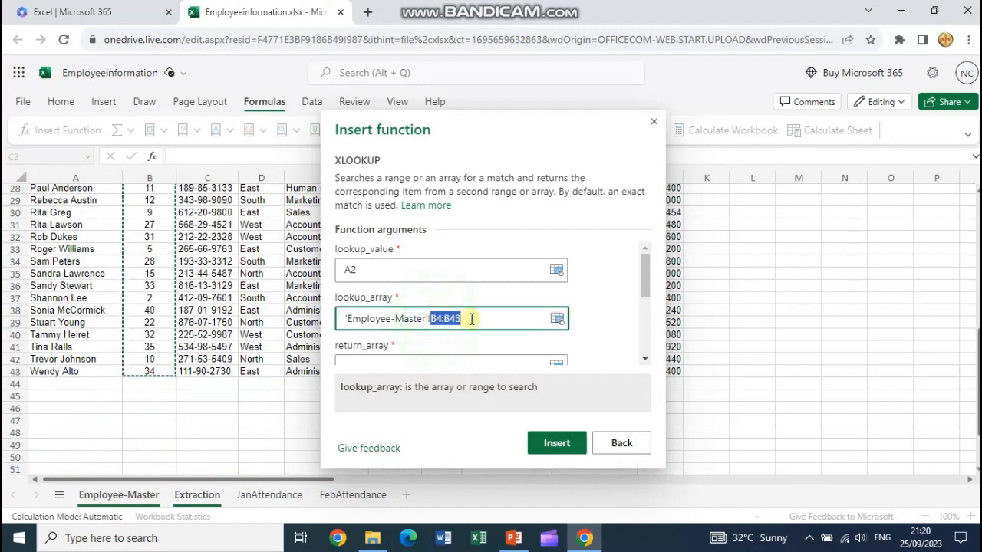
key("F4")
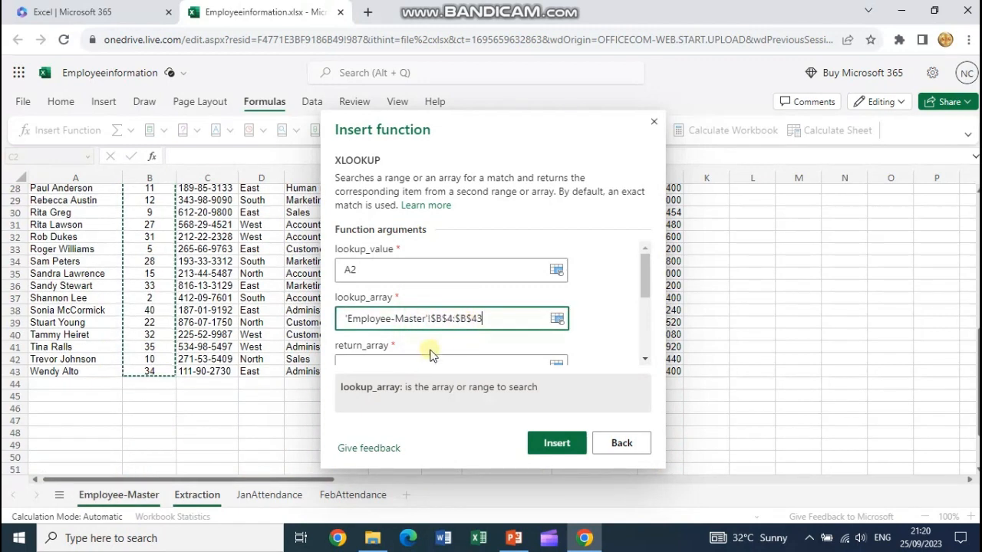
Step: Set the return array to the SSN range on Employee-Master, made absolute as $C$4:$C$43
left_click(372, 363)
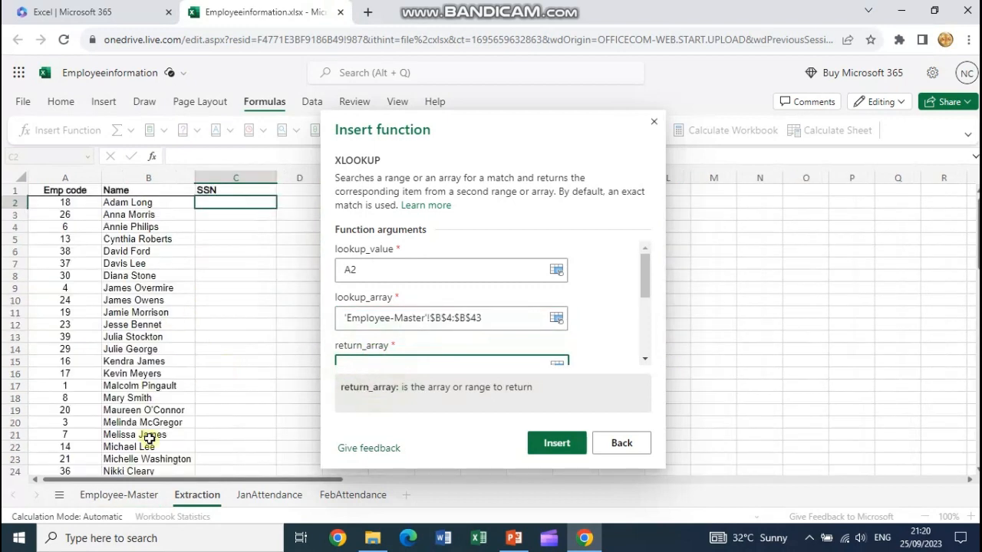
left_click(141, 491)
left_click(229, 214)
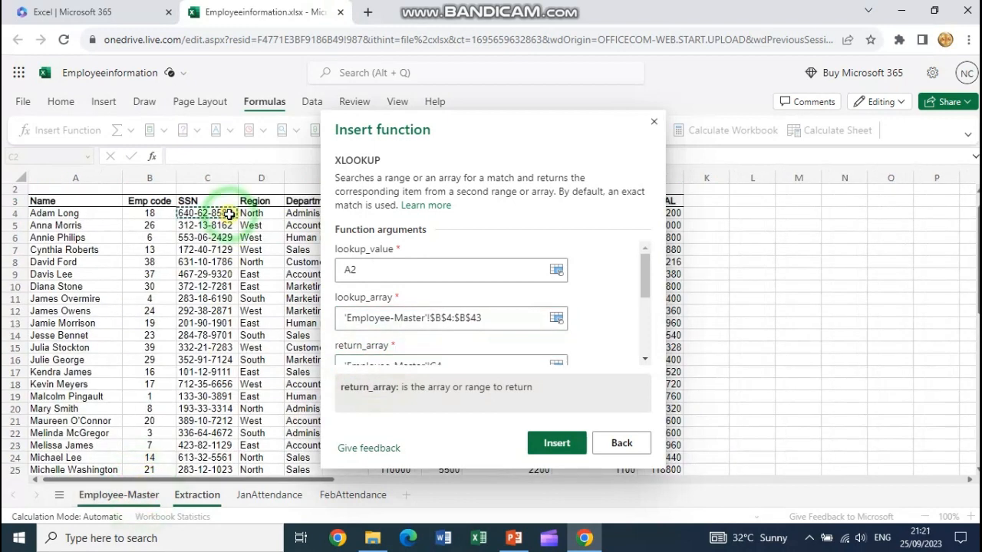
left_click_drag(229, 214, 205, 409)
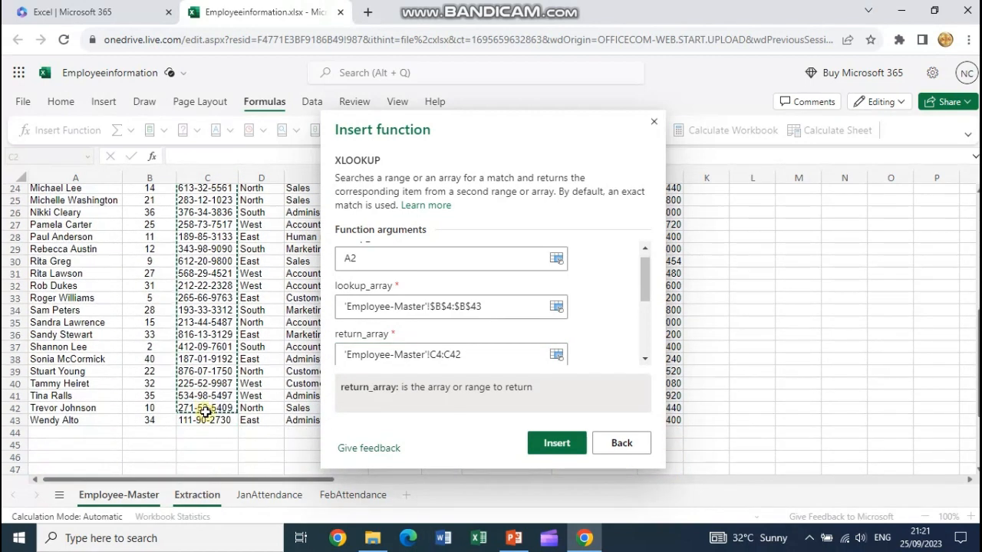
scroll(439, 351, "down", 3)
scroll(467, 290, "up", 3)
scroll(463, 289, "down", 3)
scroll(463, 263, "up", 1)
scroll(465, 282, "up", 2)
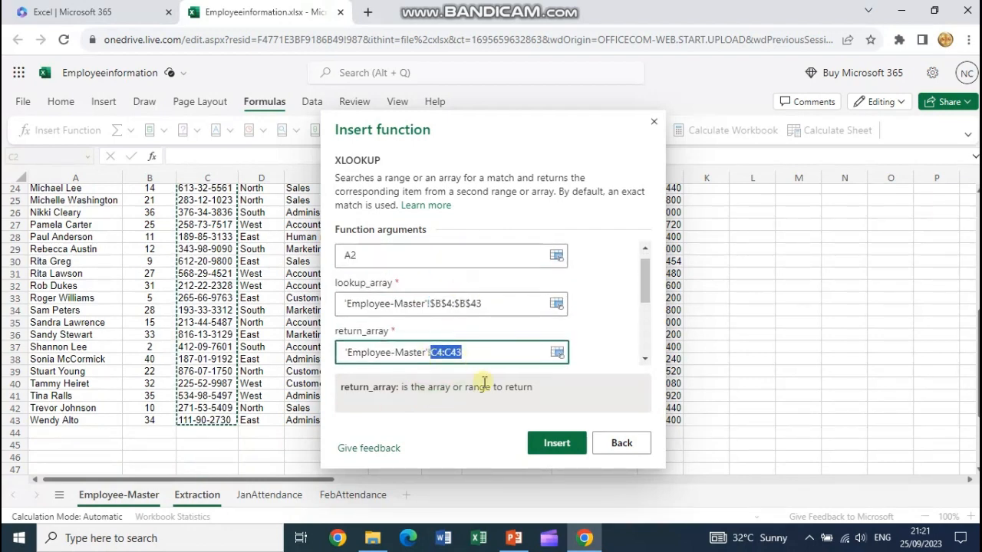
key("F4")
Step: Insert the XLOOKUP into C2 and fill it down the SSN column
left_click(560, 442)
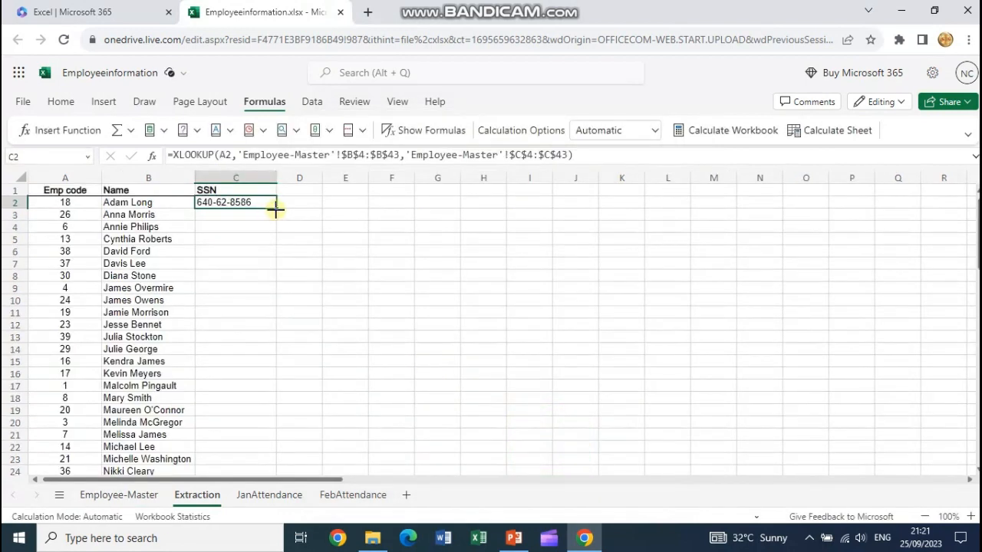
double_click(274, 208)
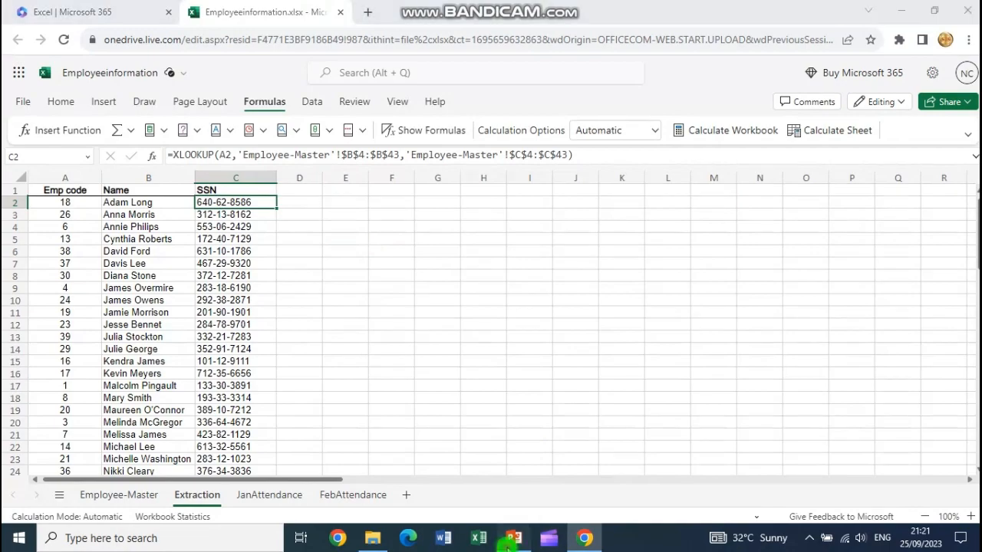
Step: Switch to PowerPoint and run the slide show through the VLOOKUP(), HLOOKUP() V/S XLOOKUP() slide to its HLOOKUP() point
left_click(513, 538)
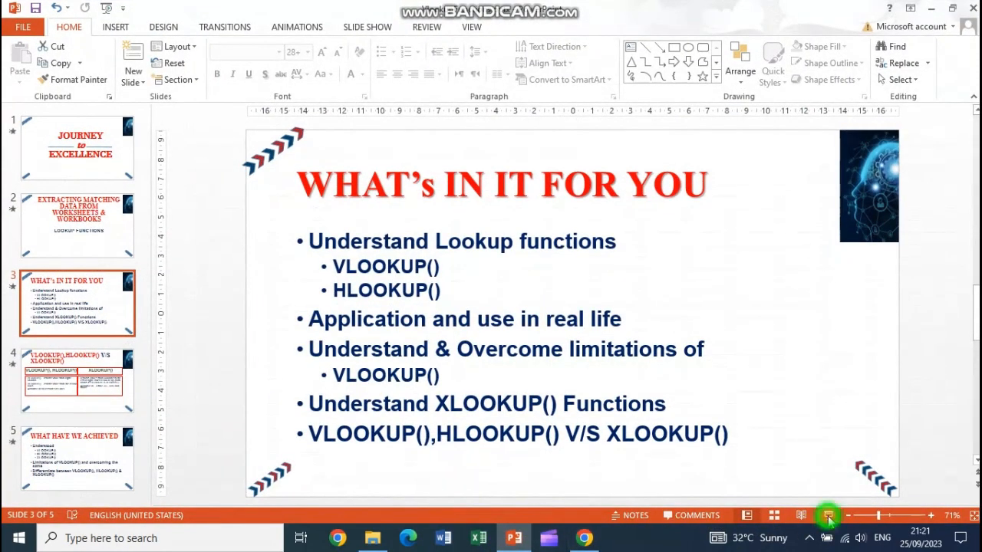
left_click(828, 515)
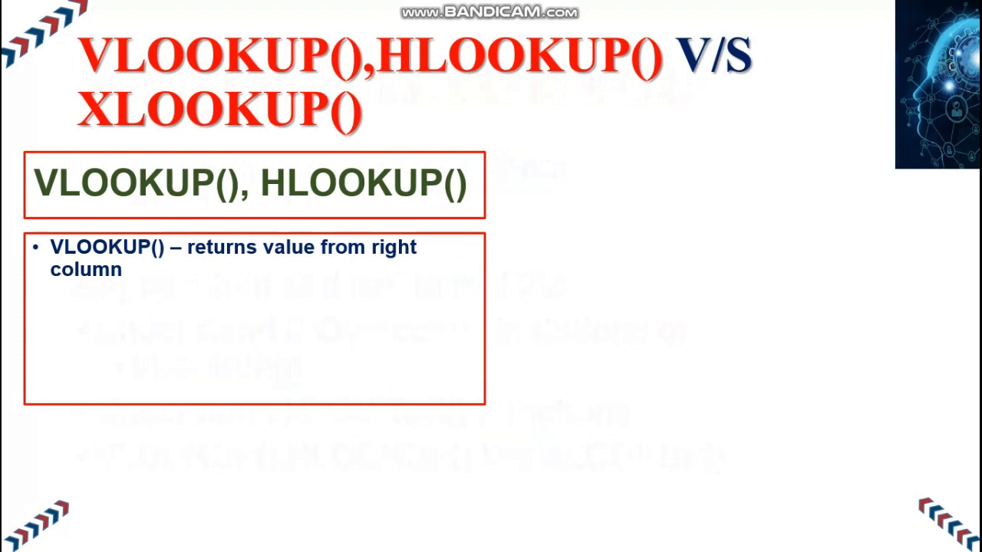
key("Right")
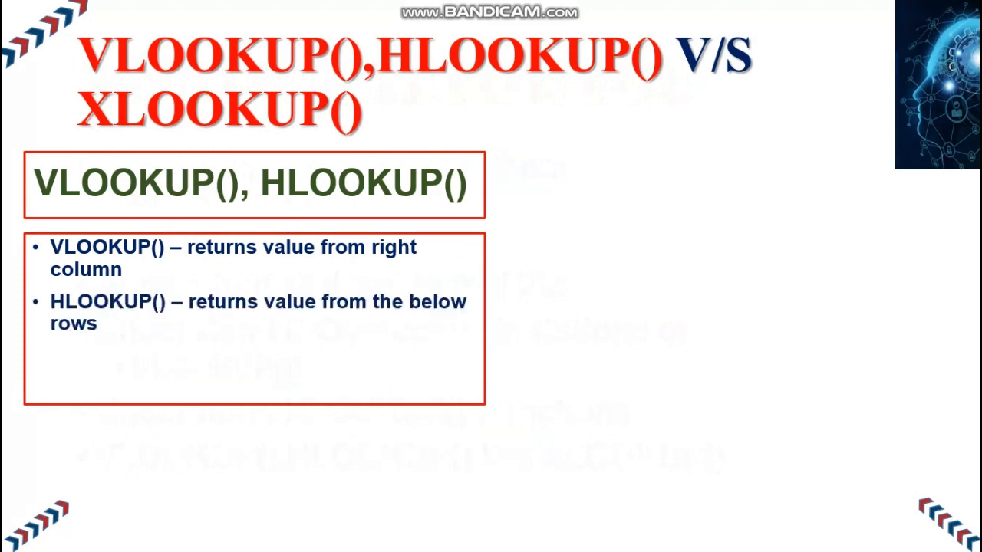